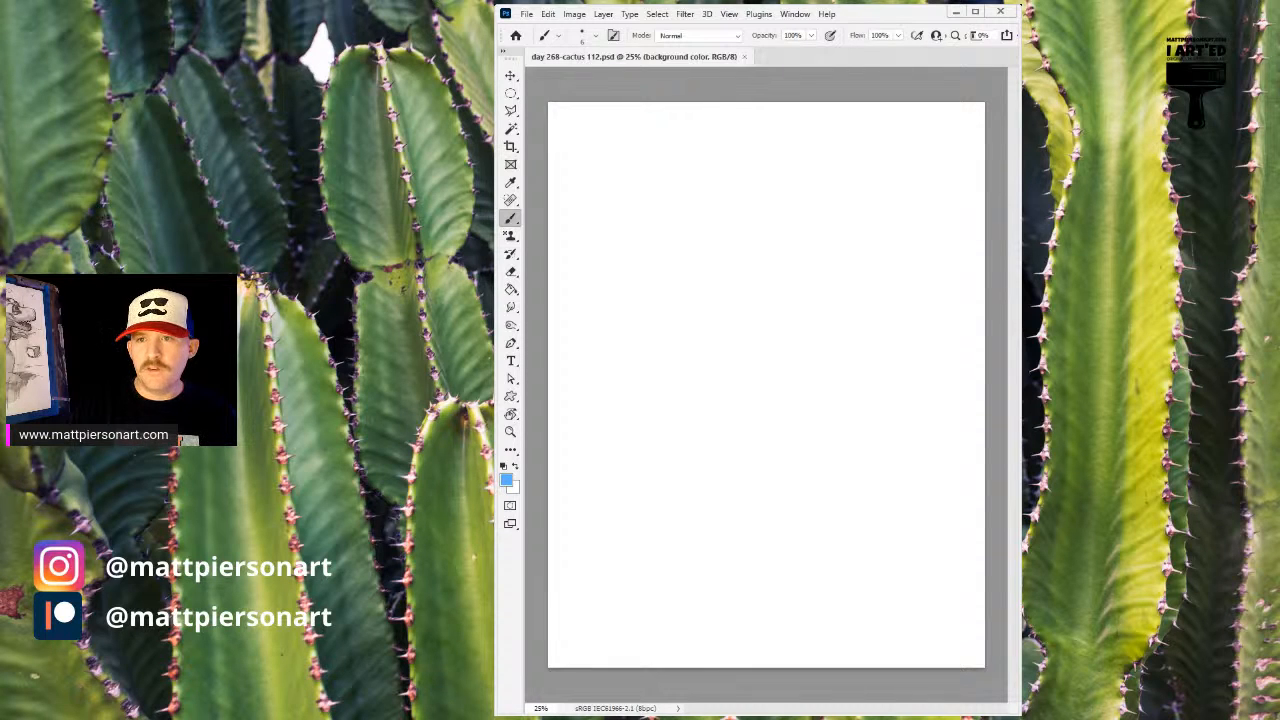
- Fill the background color layer with the blue foreground colour
key("g")
left_click(774, 403)
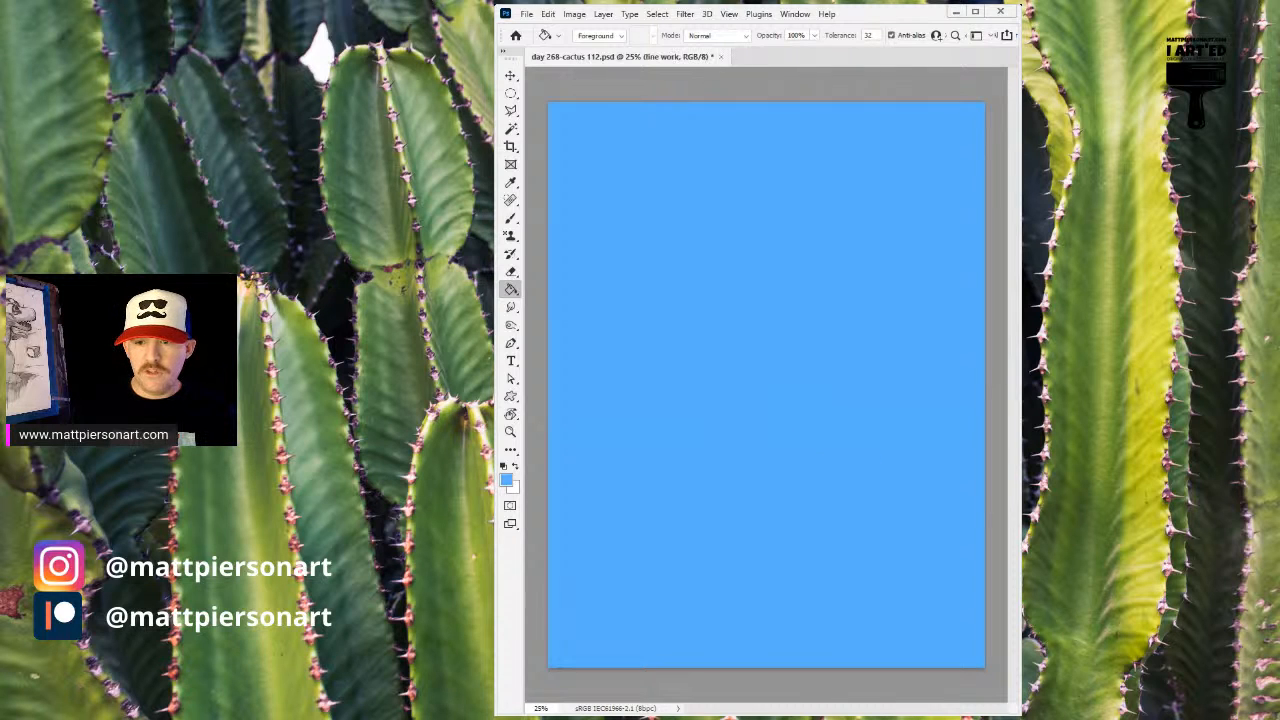
- Reset the foreground colour to black and set the Brush size to 20 for the line work
left_click(503, 466)
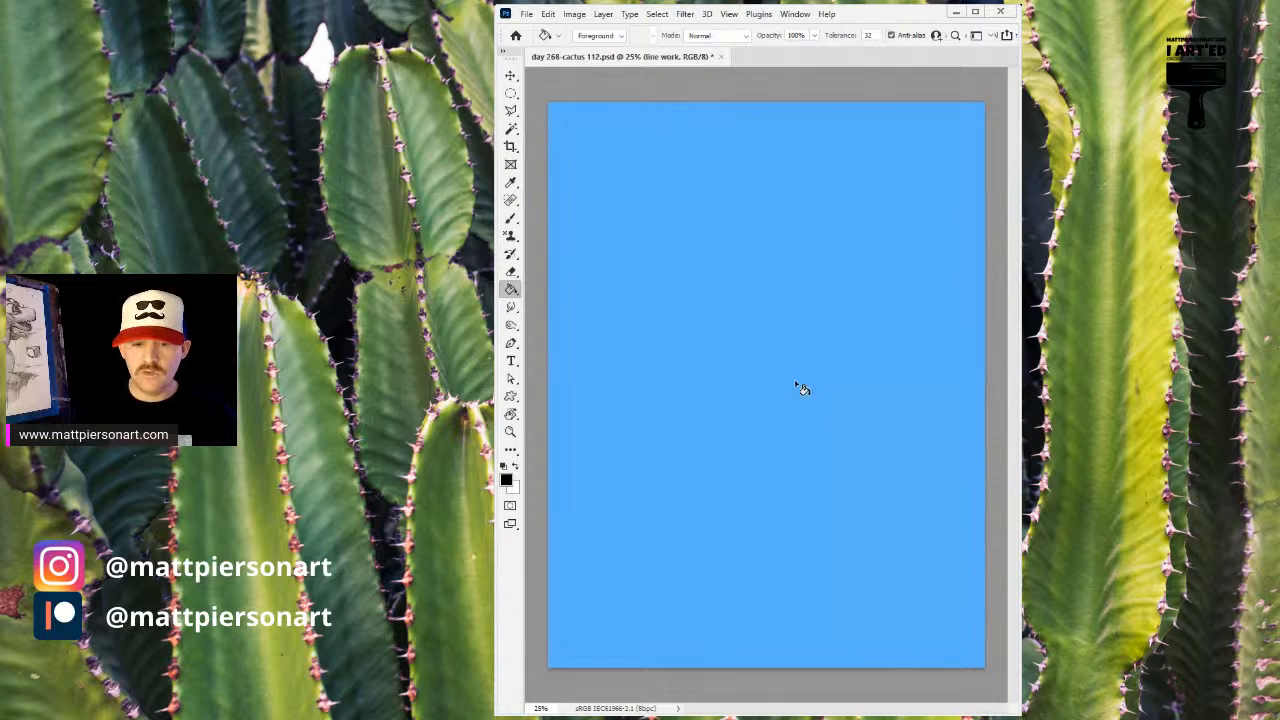
key("b")
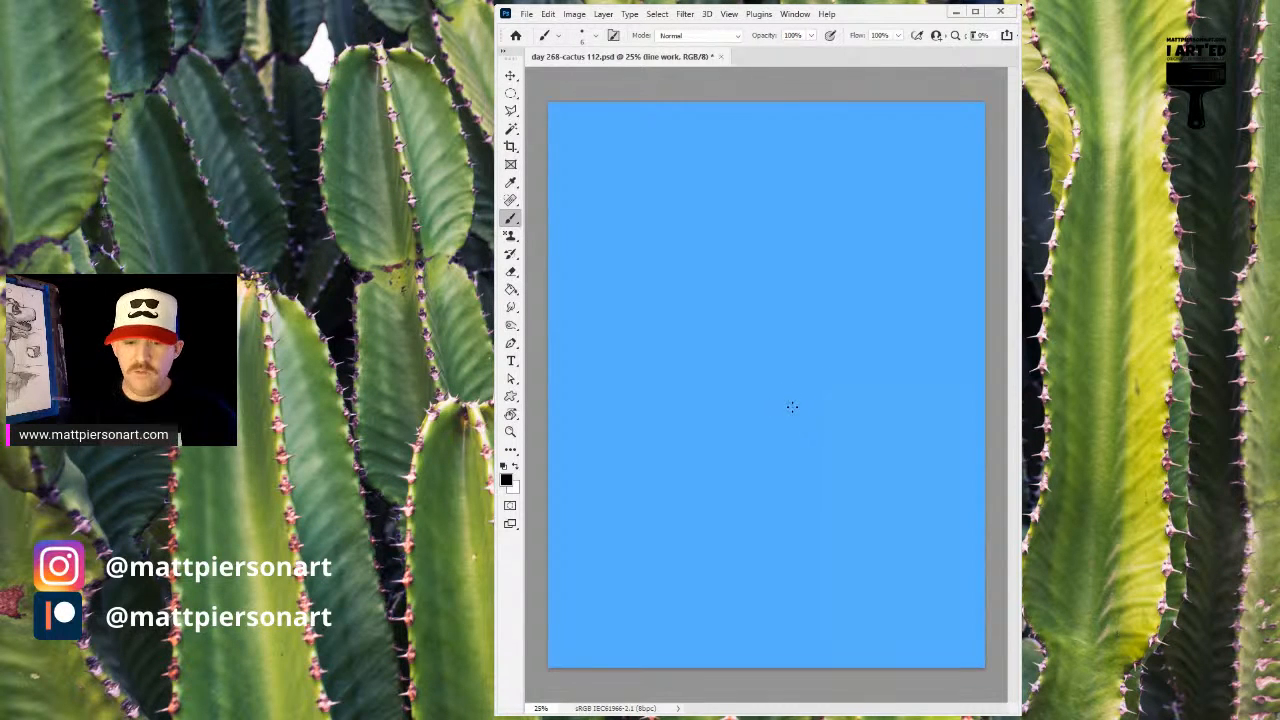
key("bracketright")
key("bracketright")
key("bracketright")
key("bracketright")
key("bracketright")
key("bracketright")
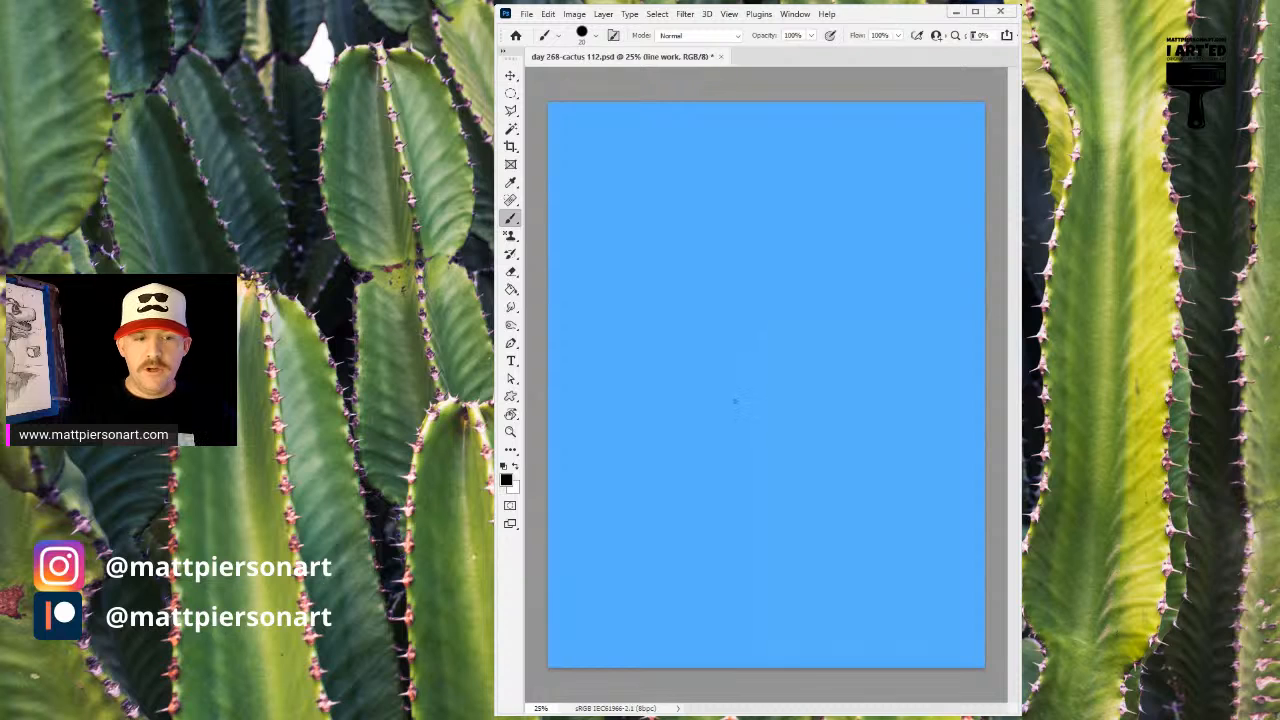
left_click_drag(733, 410, 728, 257)
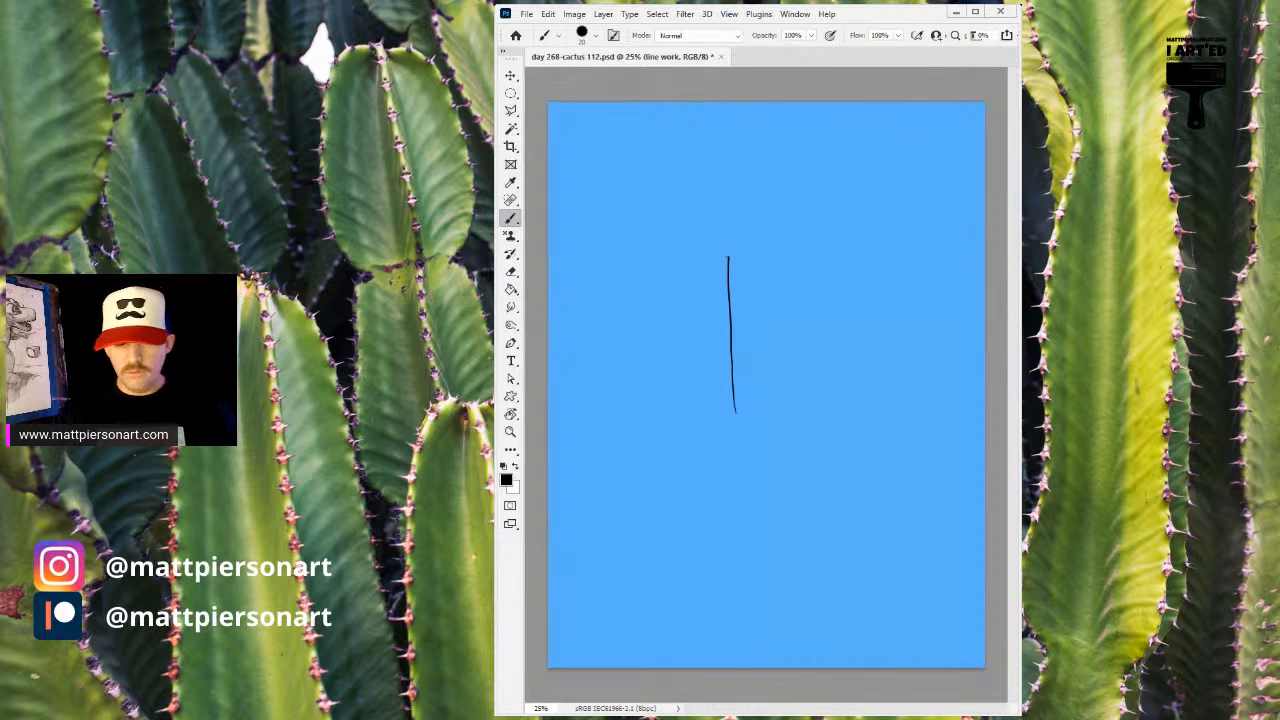
key("ctrl+z")
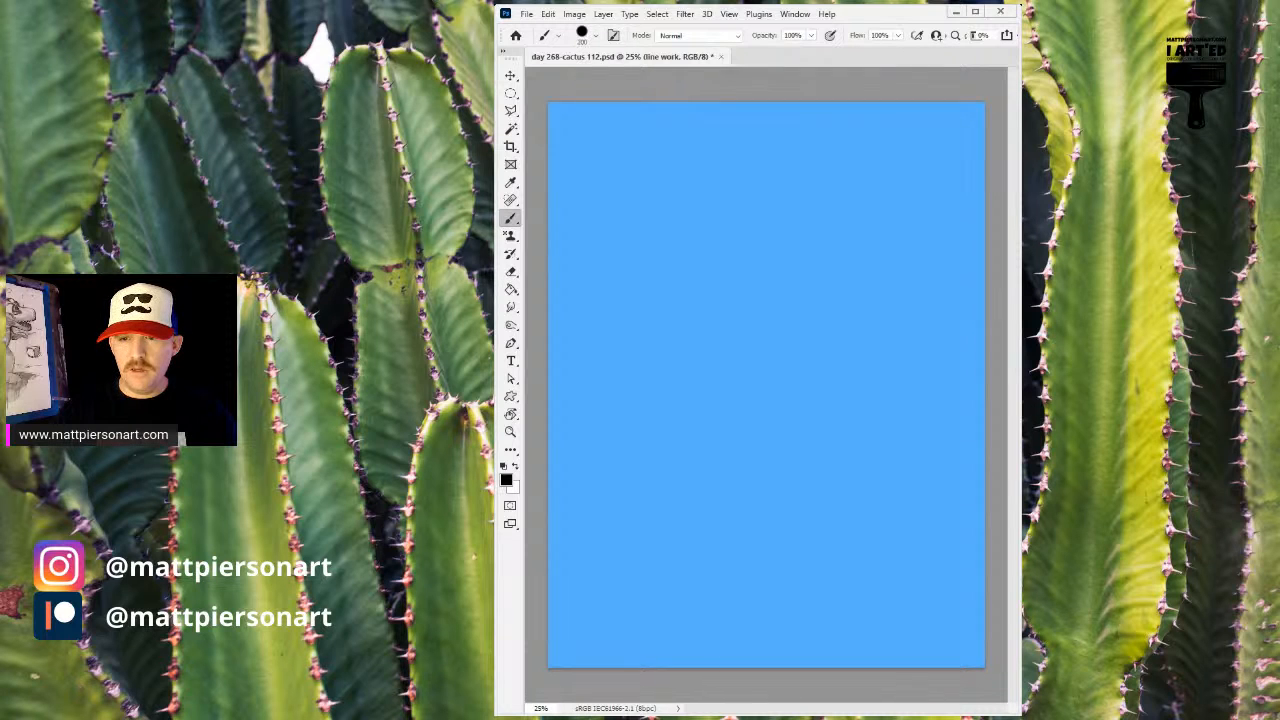
key("bracketleft")
key("bracketleft")
key("bracketleft")
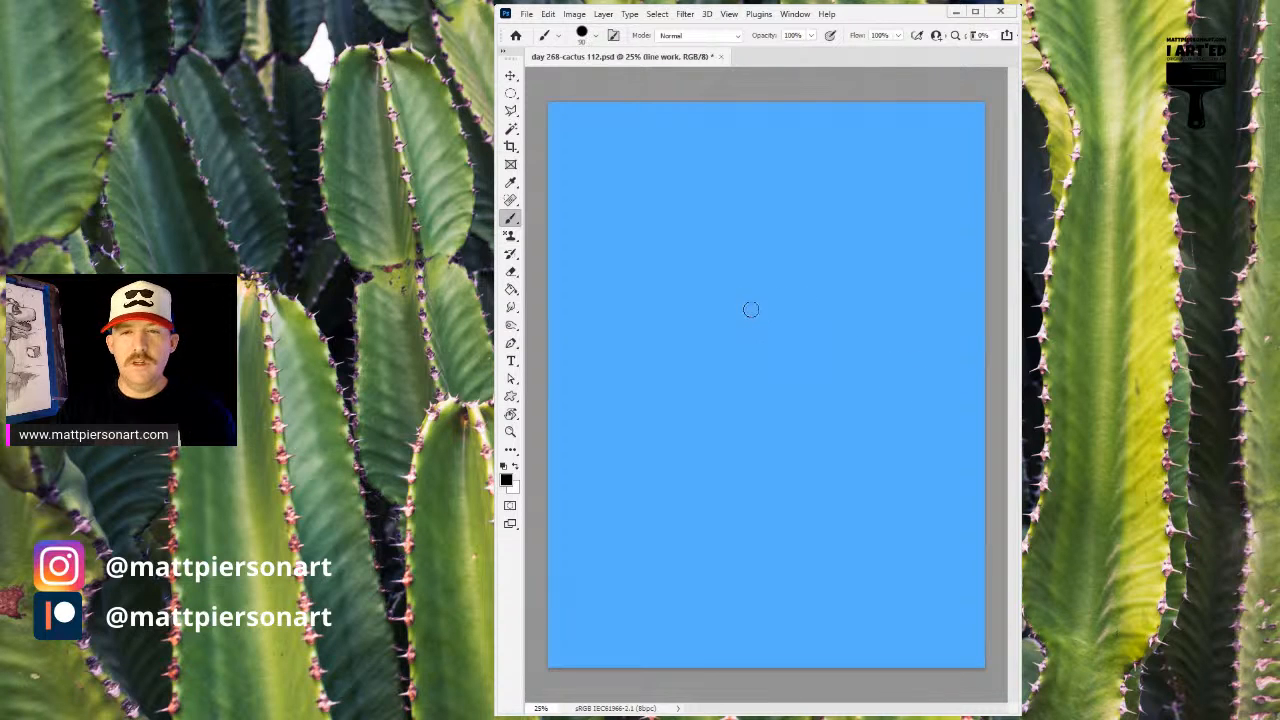
key("bracketleft")
key("bracketleft")
key("bracketright")
- Sketch the cactus trunk as a tall rounded outline that narrows toward a curved base near the canvas centre
mouse_move(706, 240)
left_mouse_down()
mouse_move(725, 454)
mouse_move(707, 236)
mouse_move(723, 202)
mouse_move(782, 197)
mouse_move(811, 238)
mouse_move(816, 432)
left_mouse_up()
key("ctrl+z")
mouse_move(741, 489)
left_mouse_down()
mouse_move(708, 322)
mouse_move(730, 212)
mouse_move(798, 189)
mouse_move(836, 287)
mouse_move(825, 505)
left_mouse_up()
mouse_move(740, 492)
left_mouse_down()
mouse_move(789, 520)
mouse_move(828, 506)
left_mouse_up()
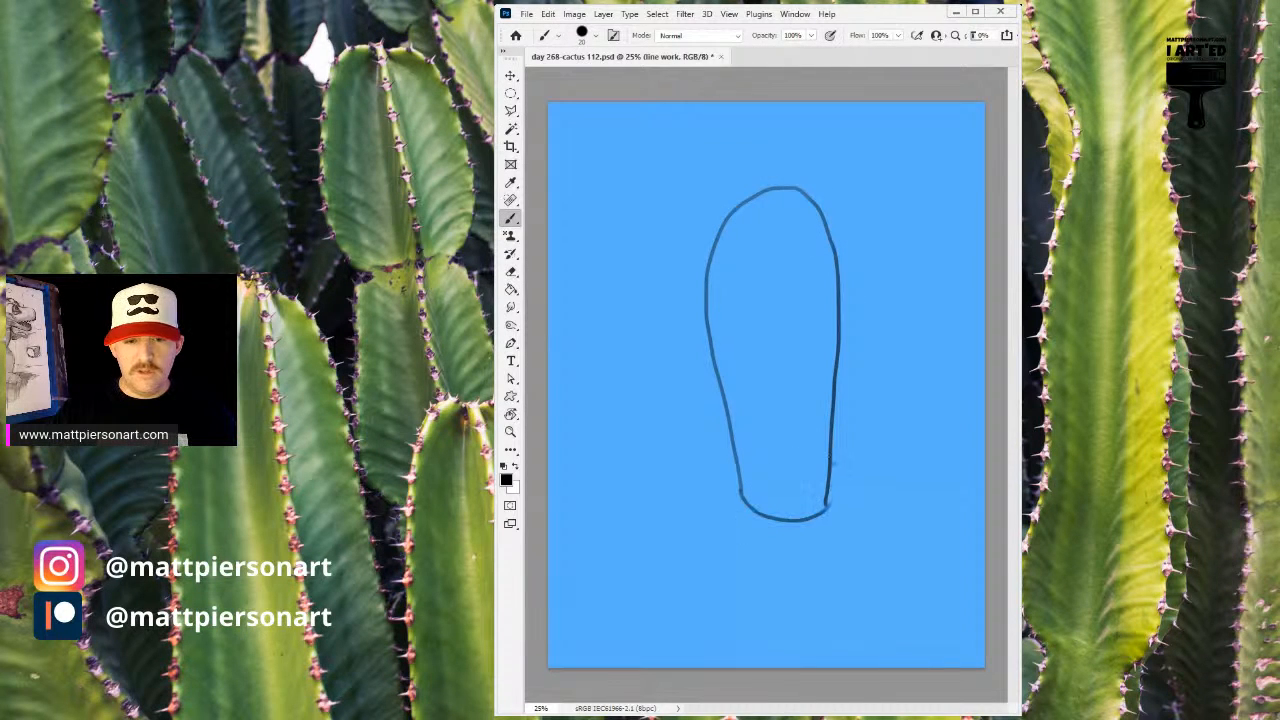
- Draw two upward-curving arms on either side of the trunk, closing their ends with rounded overlaps inside it
mouse_move(731, 414)
left_mouse_down()
mouse_move(665, 352)
mouse_move(658, 240)
mouse_move(607, 269)
mouse_move(600, 328)
mouse_move(621, 397)
mouse_move(660, 439)
mouse_move(746, 455)
left_mouse_up()
mouse_move(836, 352)
left_mouse_down()
mouse_move(889, 321)
mouse_move(911, 256)
mouse_move(910, 178)
left_mouse_up()
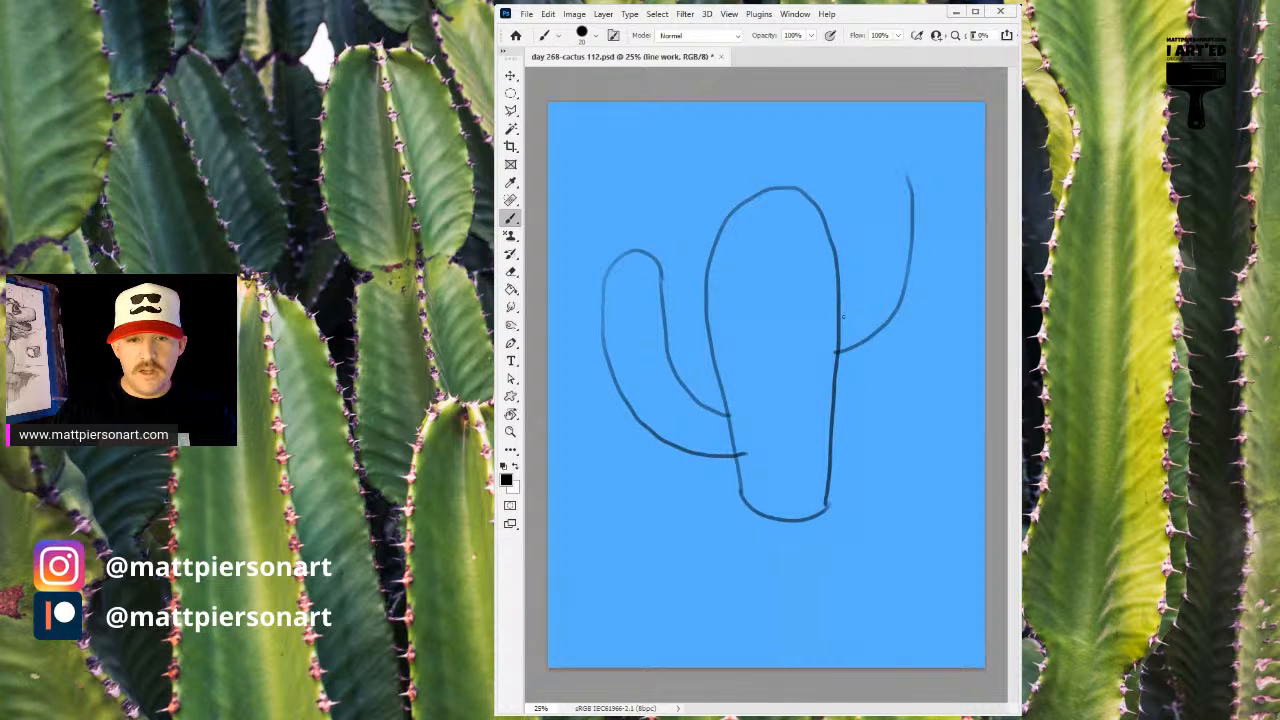
mouse_move(826, 315)
left_mouse_down()
mouse_move(859, 281)
mouse_move(853, 192)
mouse_move(885, 155)
mouse_move(917, 174)
mouse_move(919, 266)
mouse_move(900, 317)
mouse_move(835, 354)
left_mouse_up()
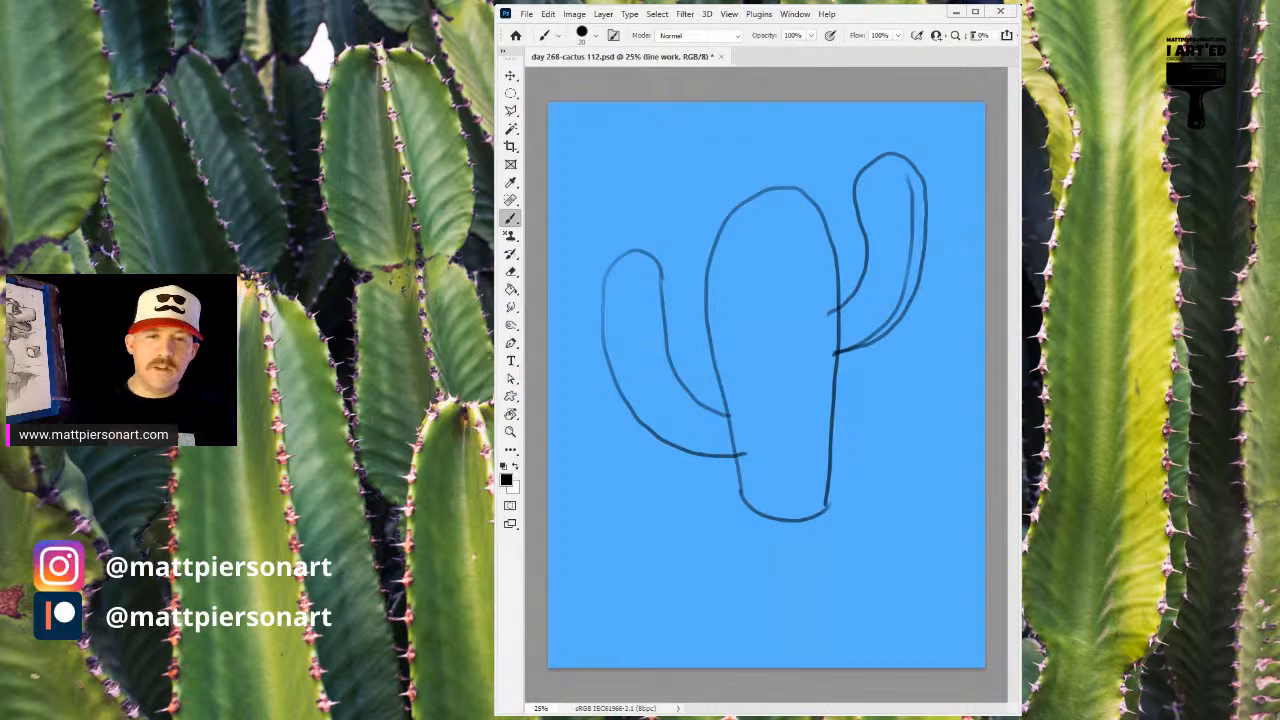
left_click_drag(826, 316, 834, 351)
mouse_move(724, 412)
left_mouse_down()
mouse_move(751, 438)
mouse_move(746, 455)
left_mouse_up()
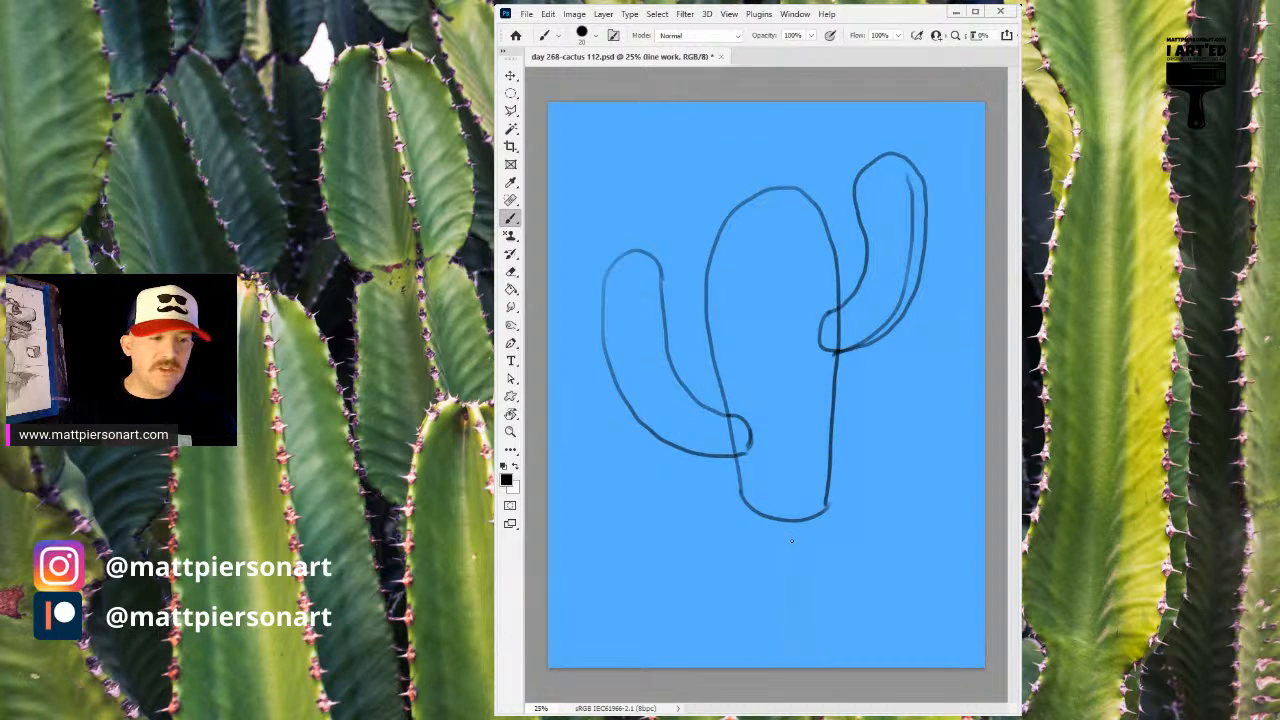
- Sketch the planter box's top front edge and right side below the cactus, undoing the left and lower front edges
scroll(843, 424, "down", 2)
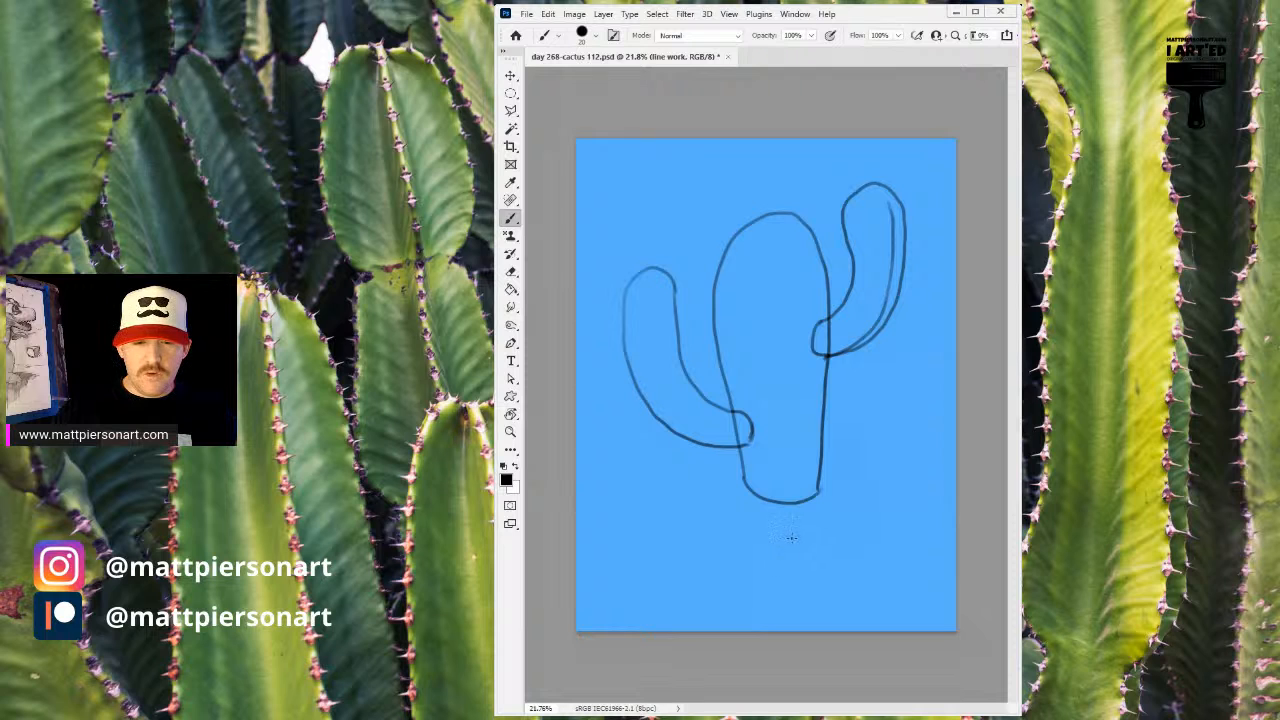
mouse_move(686, 527)
left_mouse_down()
mouse_move(855, 539)
mouse_move(858, 598)
left_mouse_up()
mouse_move(857, 544)
left_mouse_down()
mouse_move(890, 472)
mouse_move(889, 536)
mouse_move(859, 600)
left_mouse_up()
mouse_move(694, 525)
left_mouse_down()
mouse_move(694, 571)
mouse_move(858, 600)
left_mouse_up()
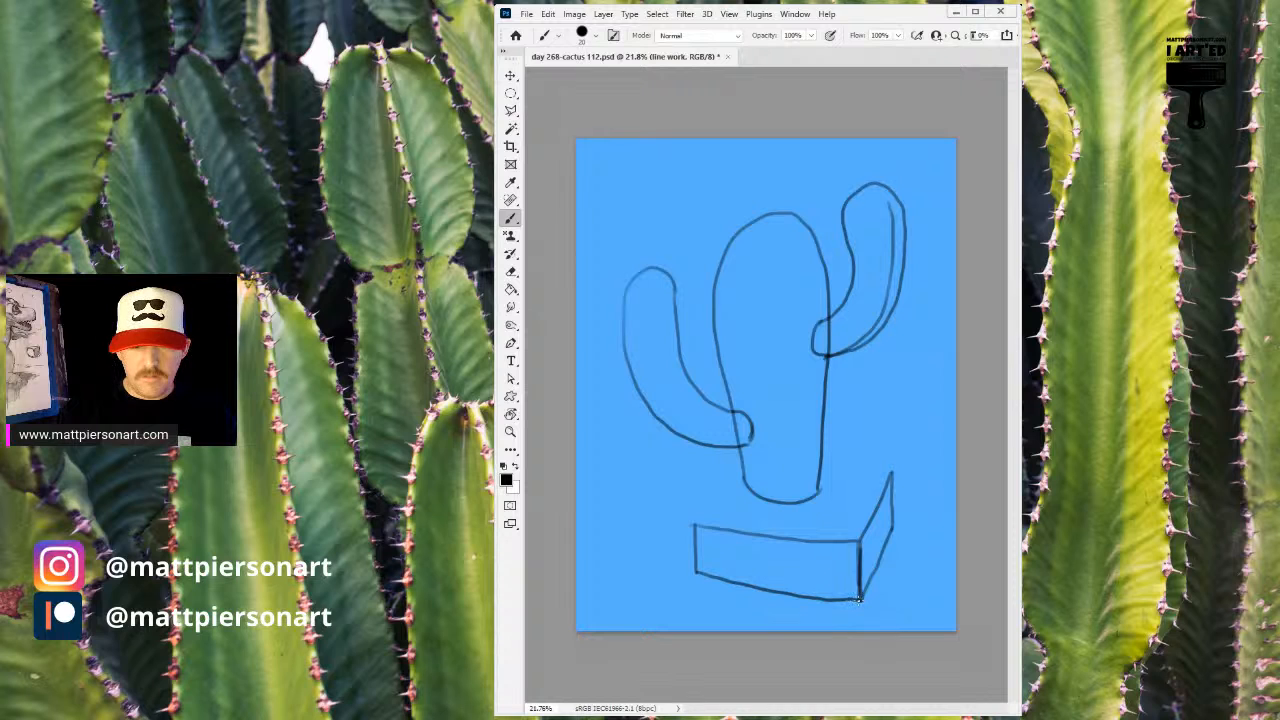
key("ctrl+z")
key("ctrl+z")
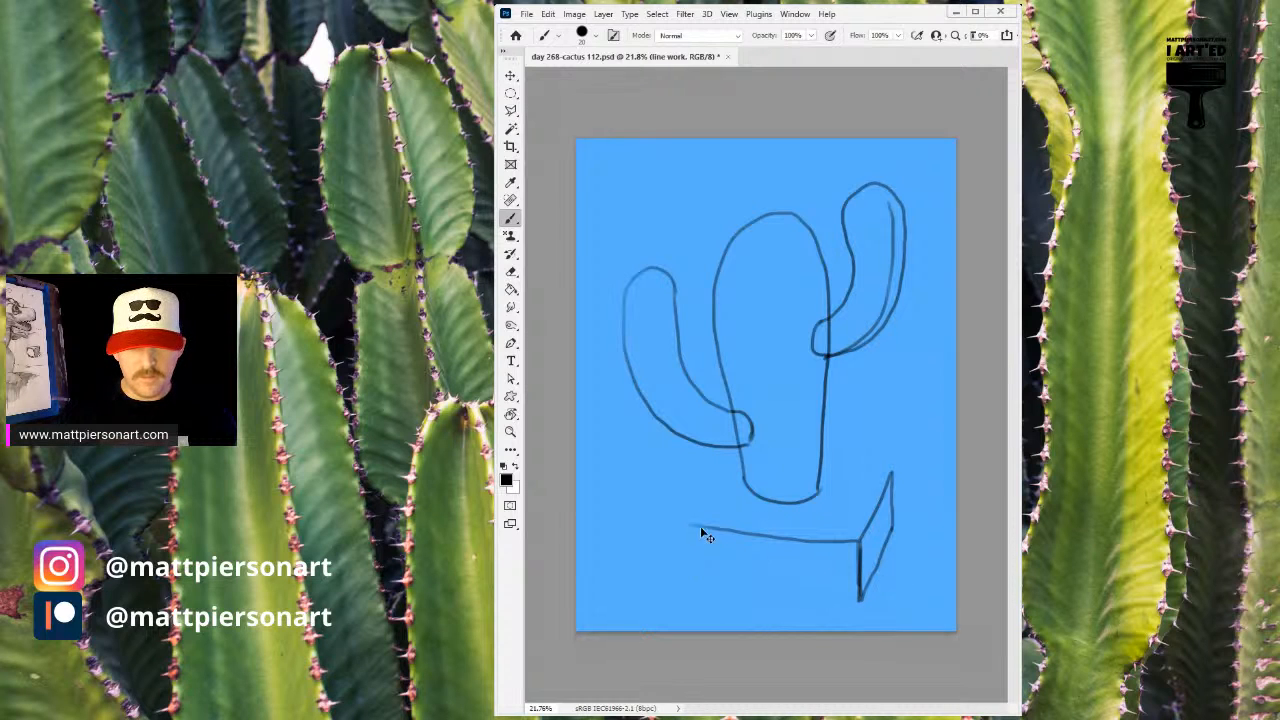
mouse_move(693, 526)
left_mouse_down()
mouse_move(668, 518)
mouse_move(671, 567)
mouse_move(684, 575)
mouse_move(858, 603)
left_mouse_up()
mouse_move(660, 520)
left_mouse_down()
mouse_move(730, 456)
mouse_move(883, 466)
left_mouse_up()
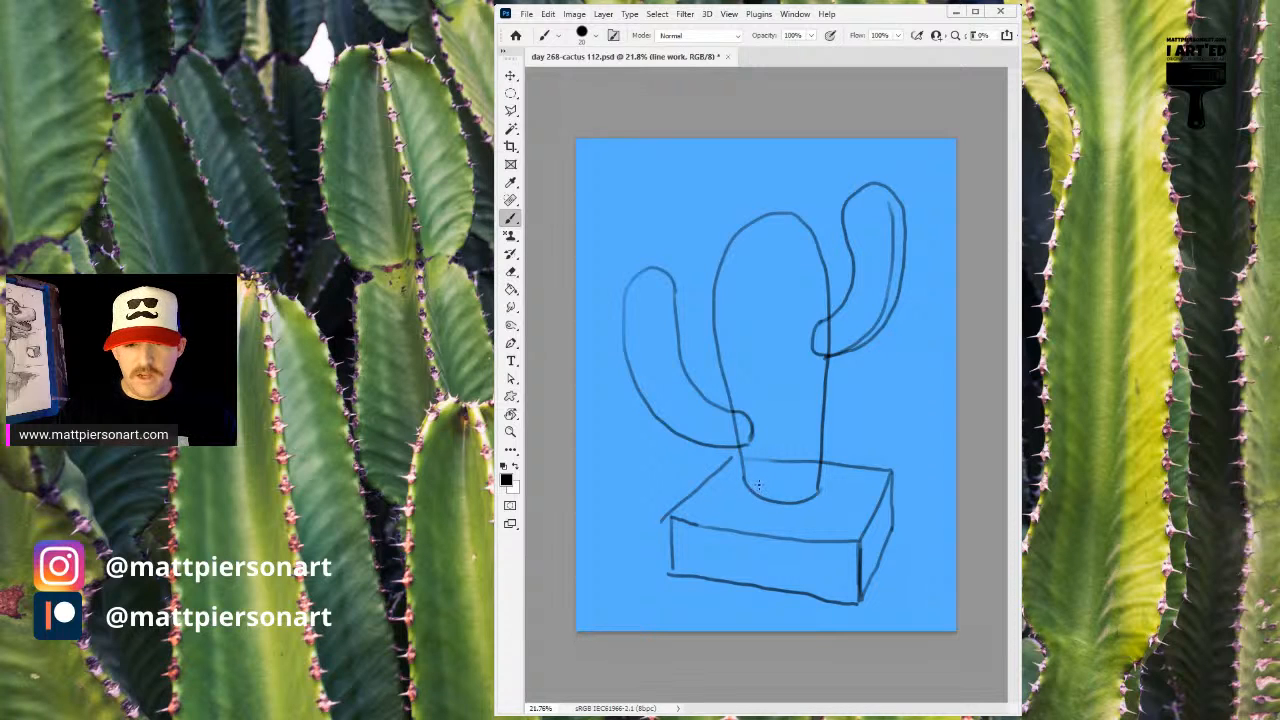
key("ctrl+z")
key("ctrl+z")
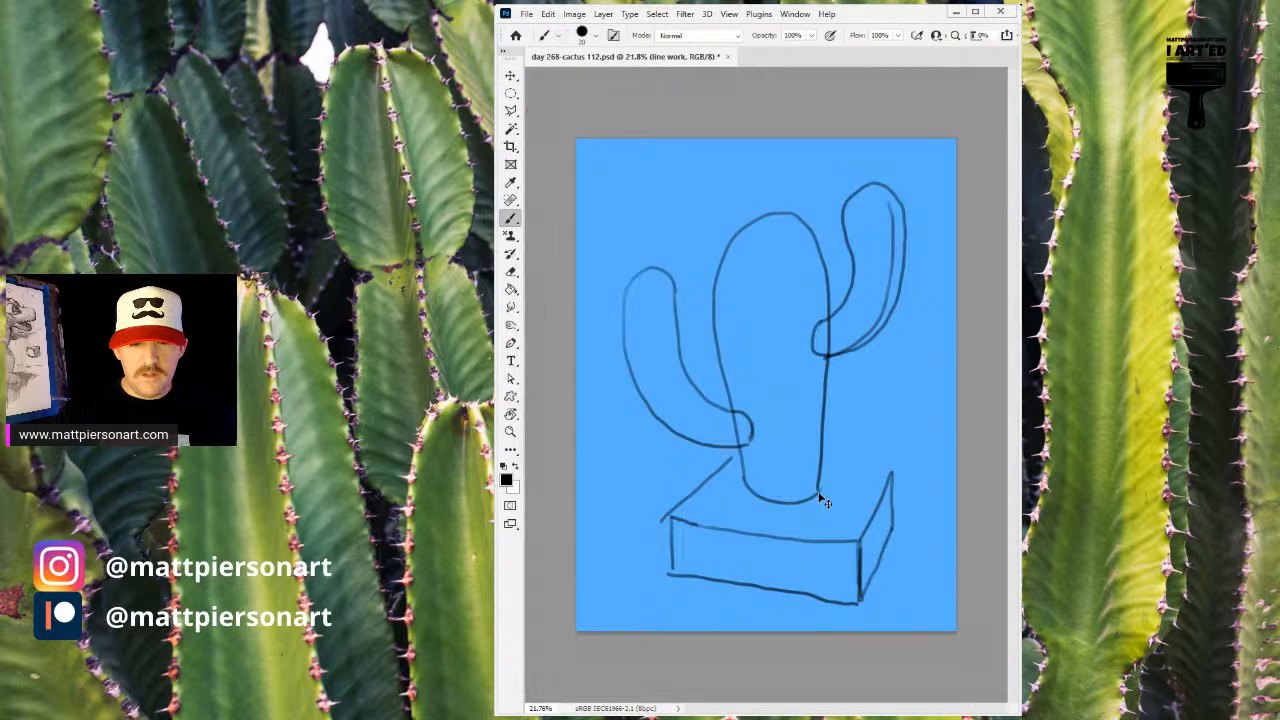
key("ctrl+z")
key("ctrl+z")
mouse_move(673, 518)
left_mouse_down()
mouse_move(659, 515)
mouse_move(718, 447)
mouse_move(890, 465)
left_mouse_up()
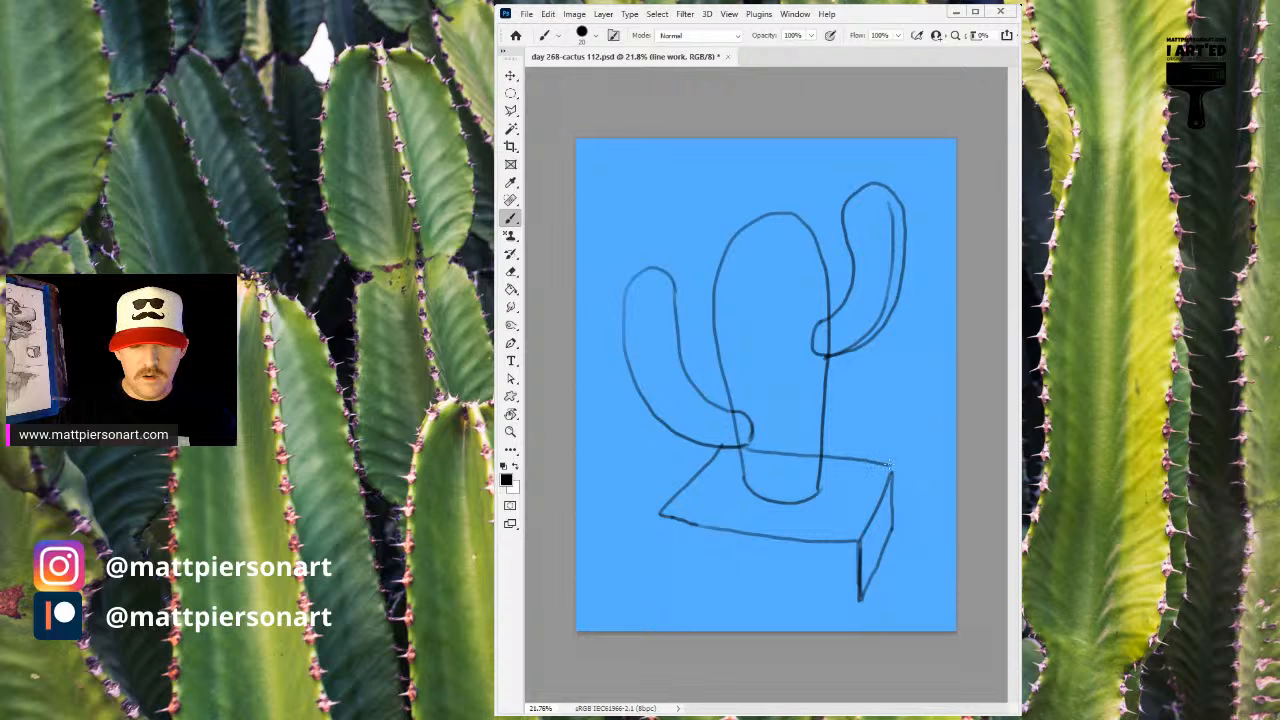
key("ctrl+z")
key("ctrl+z")
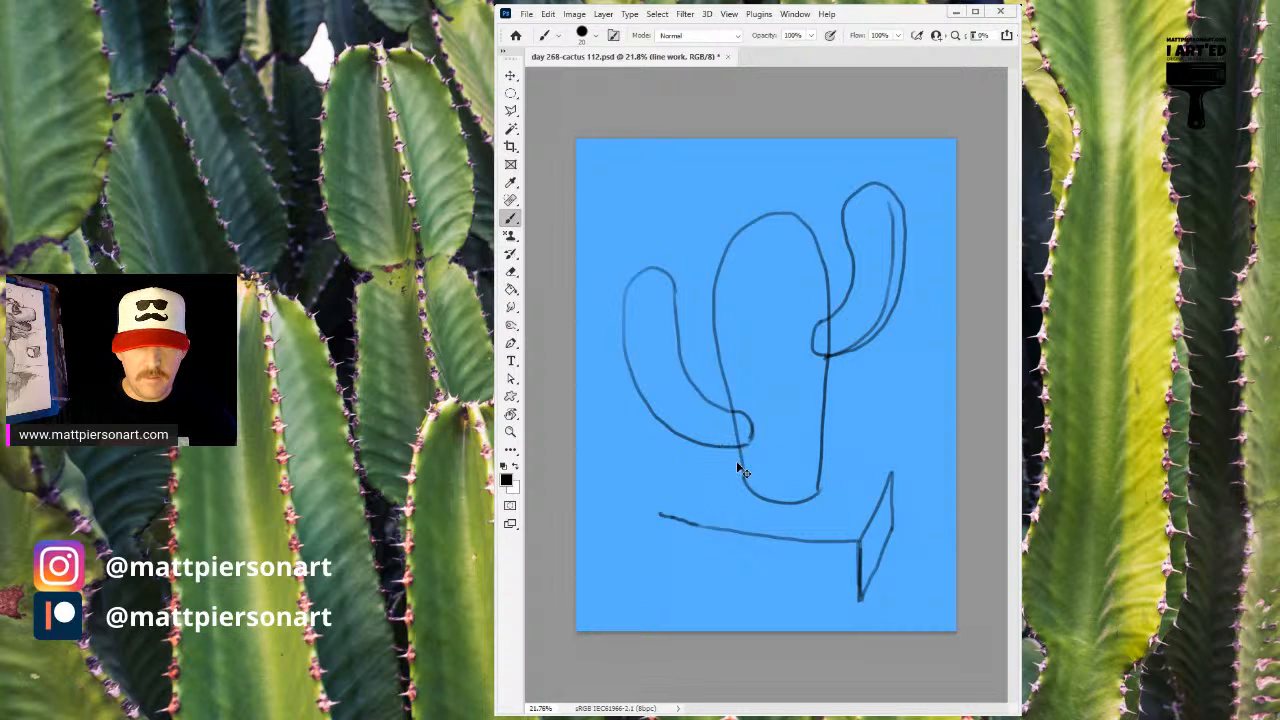
left_click_drag(708, 451, 820, 465)
key("ctrl+z")
mouse_move(703, 458)
left_mouse_down()
mouse_move(888, 476)
mouse_move(745, 463)
mouse_move(666, 492)
mouse_move(644, 508)
mouse_move(655, 516)
left_mouse_up()
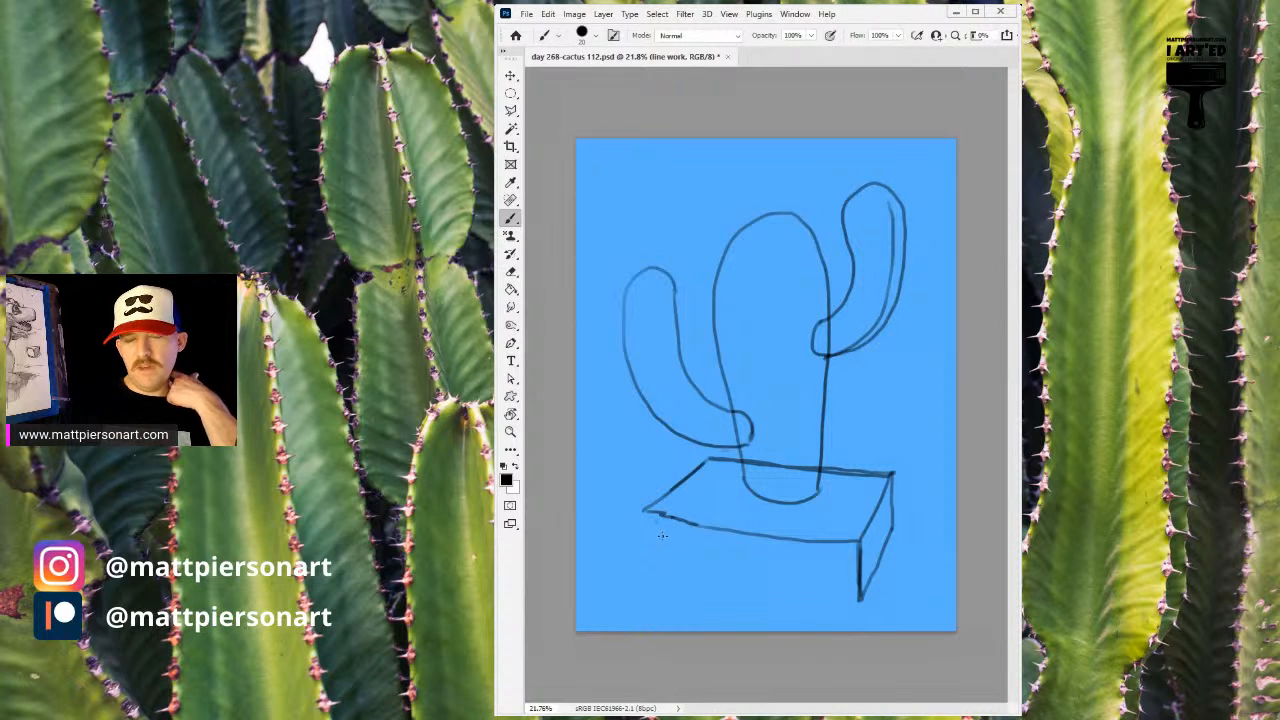
key("ctrl+z")
key("ctrl+z")
key("ctrl+z")
key("ctrl+z")
key("ctrl+z")
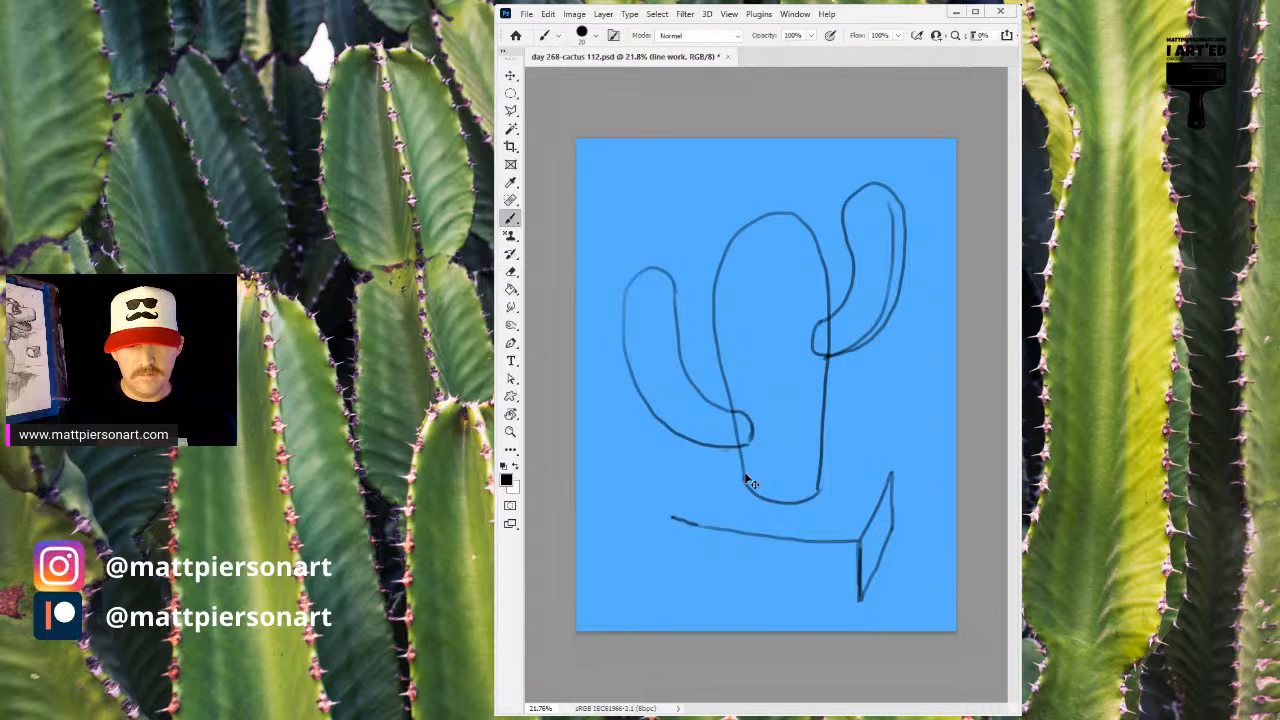
- Complete the planter box's top face with a longer front edge, a slanted left edge and a back edge behind the trunk
mouse_move(700, 527)
left_mouse_down()
mouse_move(656, 521)
mouse_move(719, 461)
mouse_move(892, 468)
left_mouse_up()
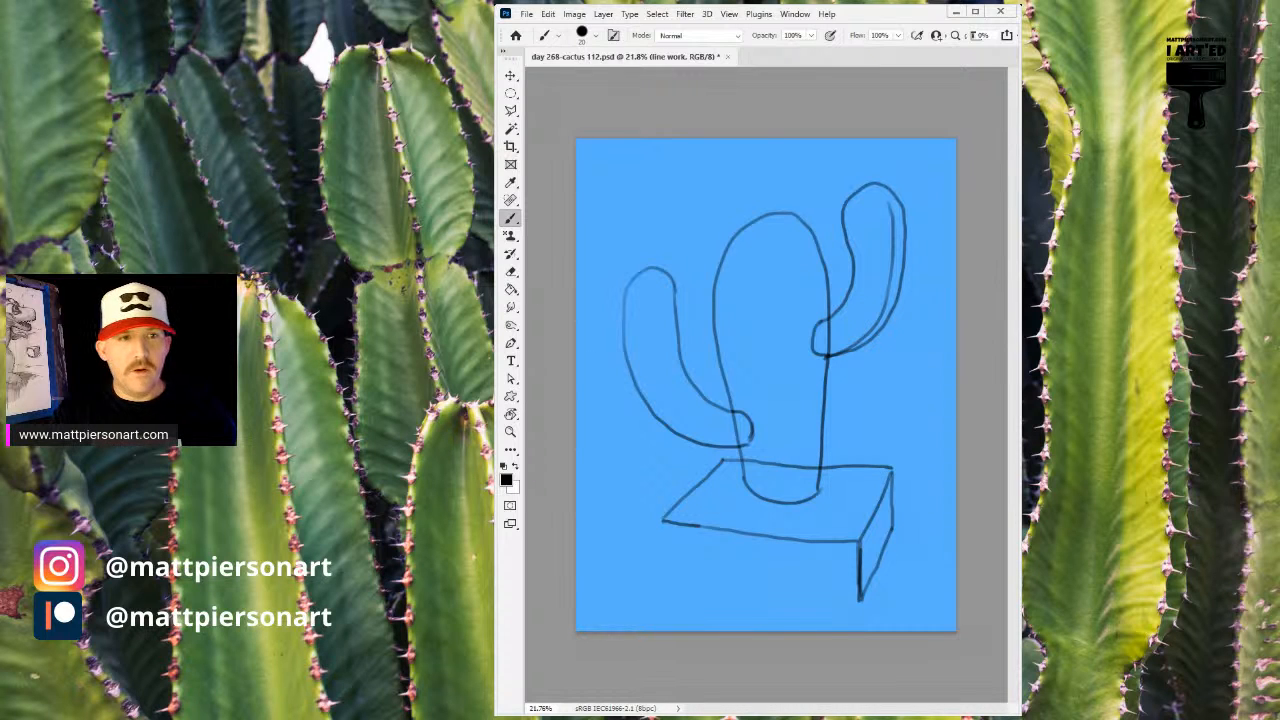
- Lasso around the whole cactus, then cut and paste it onto its own layer
left_click(510, 112)
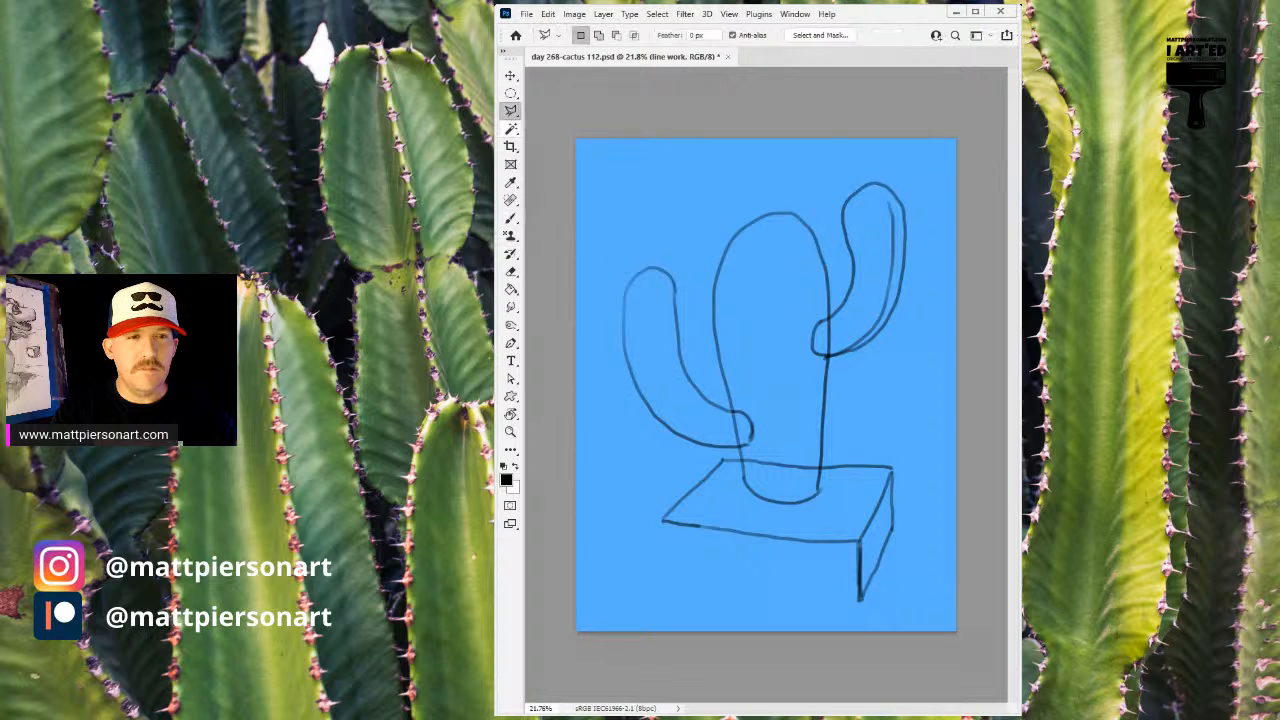
mouse_move(731, 461)
left_mouse_down()
mouse_move(745, 510)
mouse_move(787, 515)
mouse_move(829, 497)
mouse_move(854, 379)
mouse_move(926, 290)
mouse_move(920, 197)
mouse_move(875, 162)
mouse_move(826, 176)
mouse_move(815, 218)
mouse_move(776, 190)
mouse_move(729, 204)
mouse_move(693, 293)
mouse_move(698, 349)
mouse_move(686, 268)
mouse_move(648, 238)
left_mouse_up()
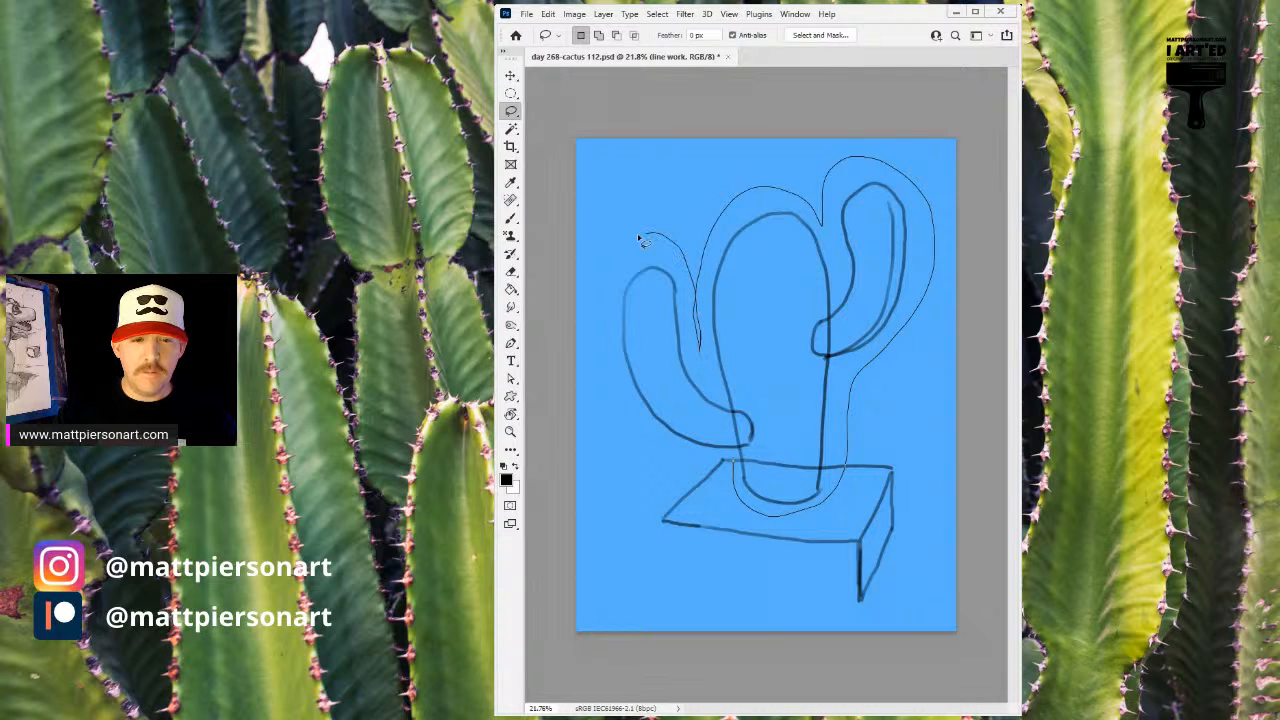
mouse_move(600, 337)
left_mouse_down()
mouse_move(613, 417)
mouse_move(662, 458)
mouse_move(740, 463)
left_mouse_up()
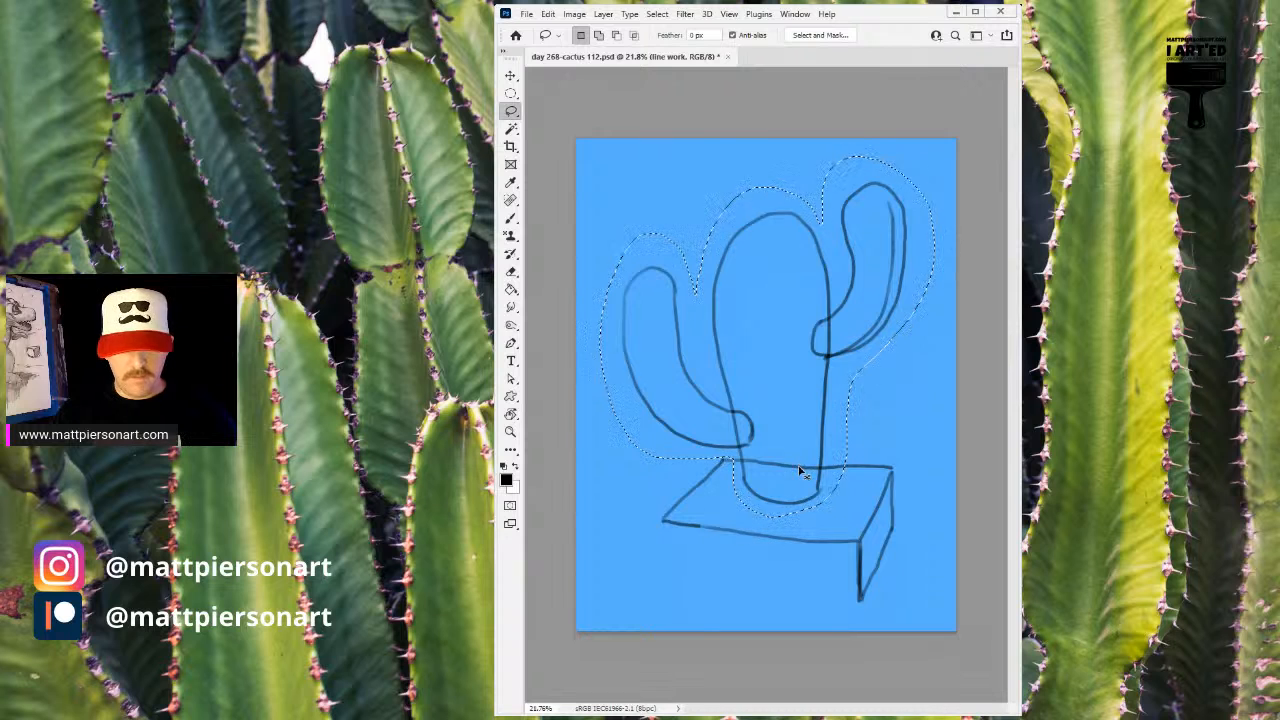
key("Delete")
key("ctrl+v")
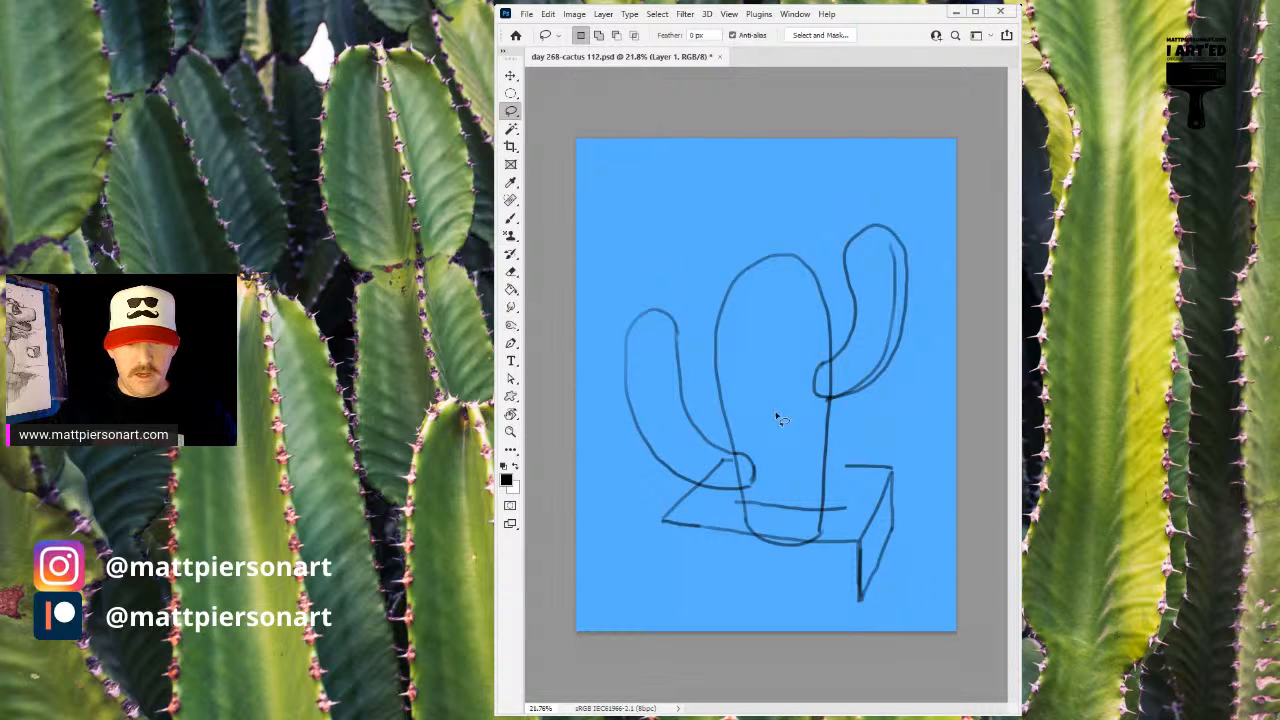
- Move the pasted cactus up and nudge it until its base sits within the planter's top face
key("v")
left_click_drag(788, 455, 789, 414)
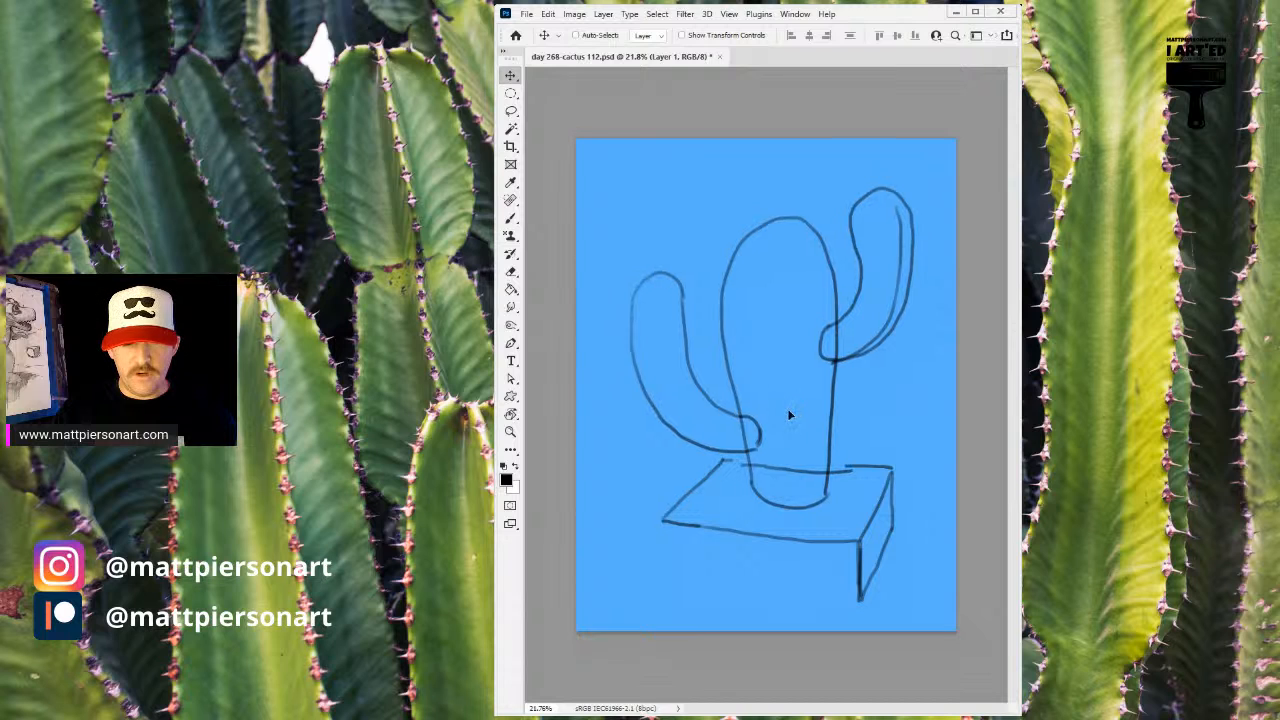
key("shift+Right")
key("shift+Right")
key("Right")
key("Right")
key("Up")
key("Up")
key("Left")
key("Left")
key("Down")
key("Down")
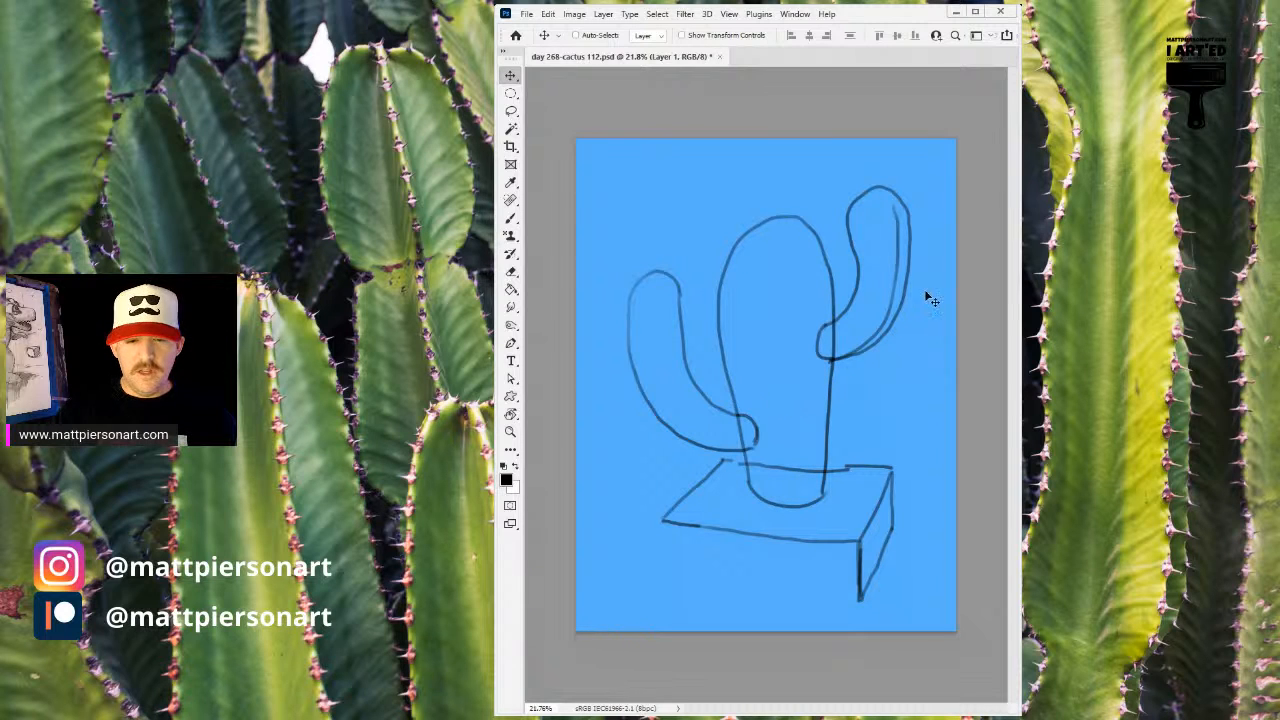
key("Left")
key("Left")
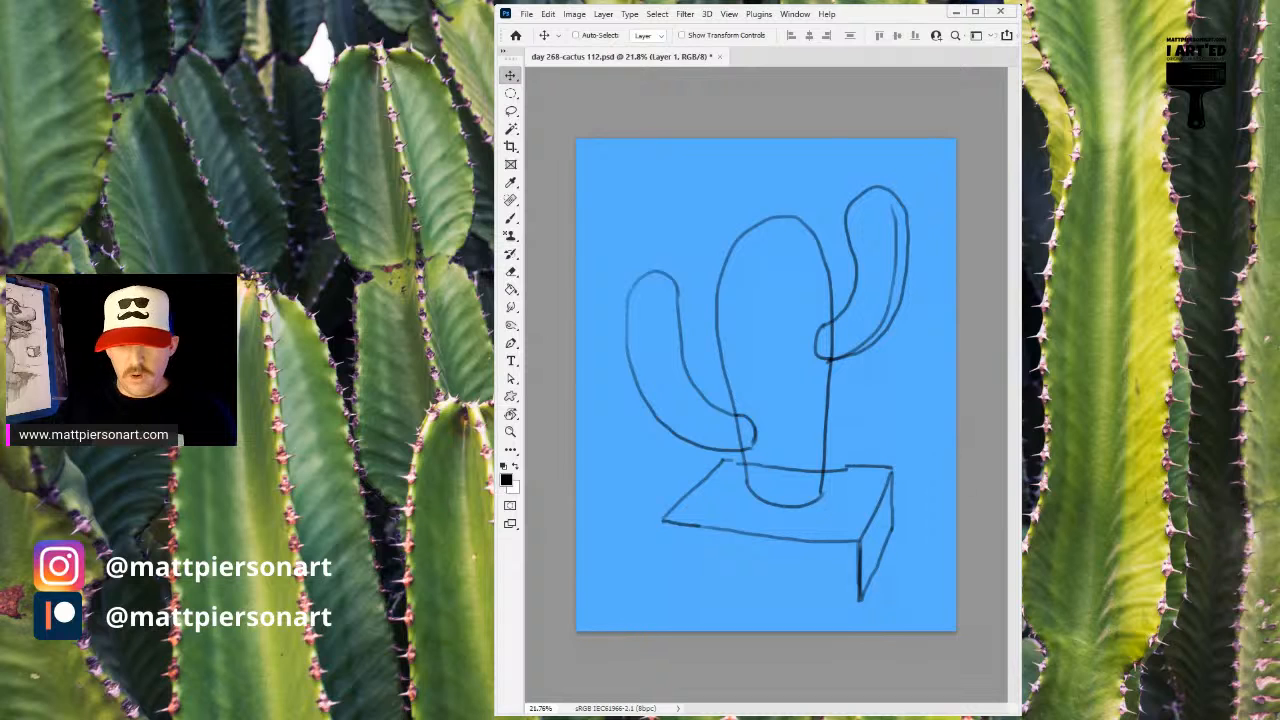
- Merge the cactus layer down into the line work layer and add a new empty layer
key("ctrl+e")
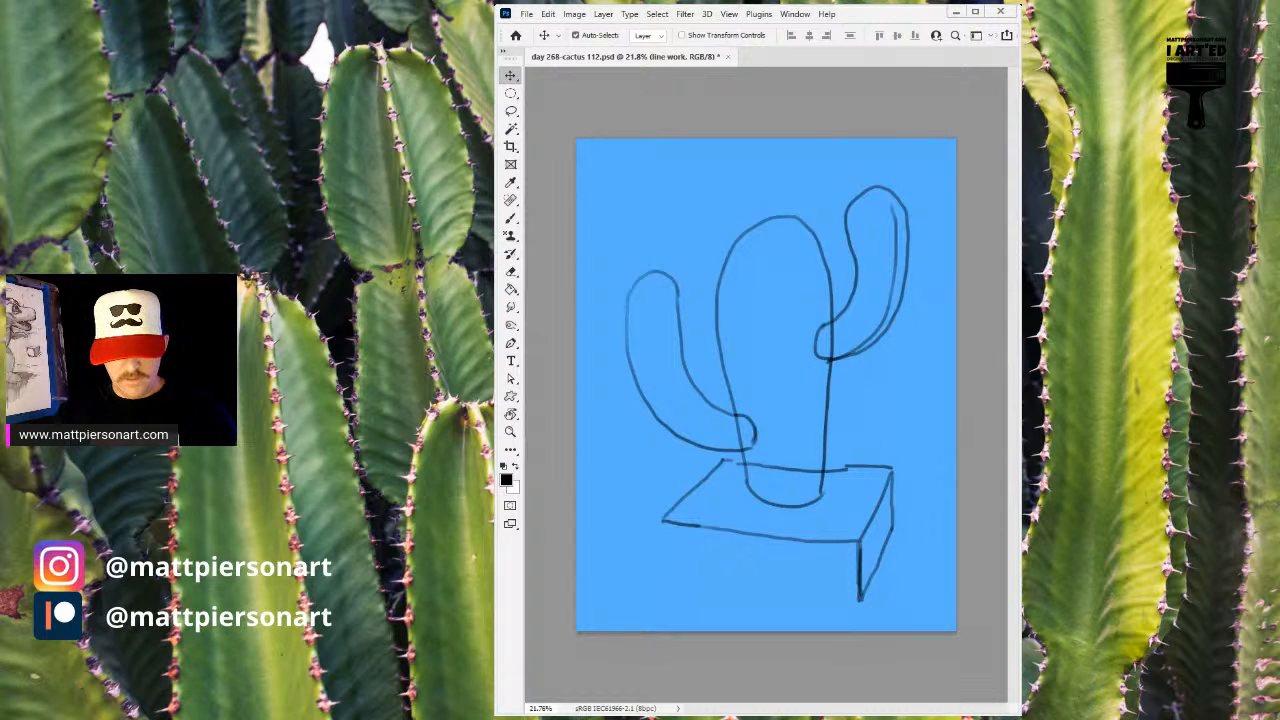
key("ctrl+shift+e")
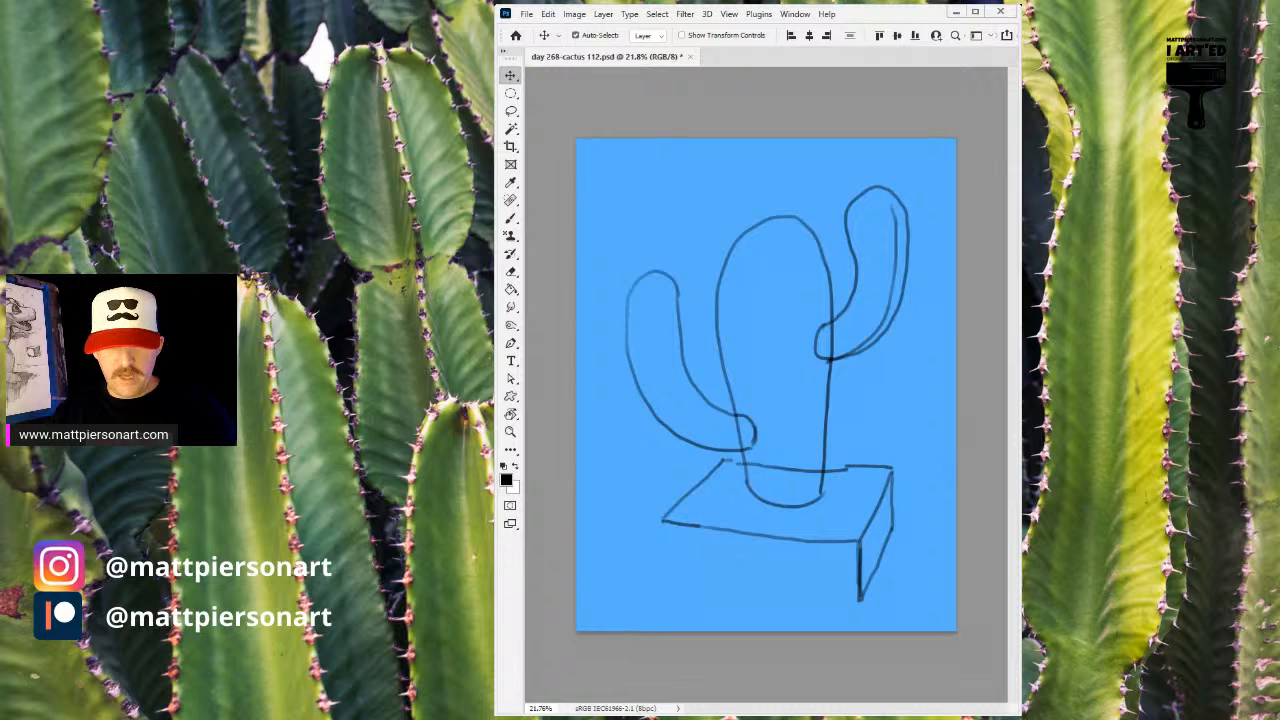
key("ctrl+shift+alt+n")
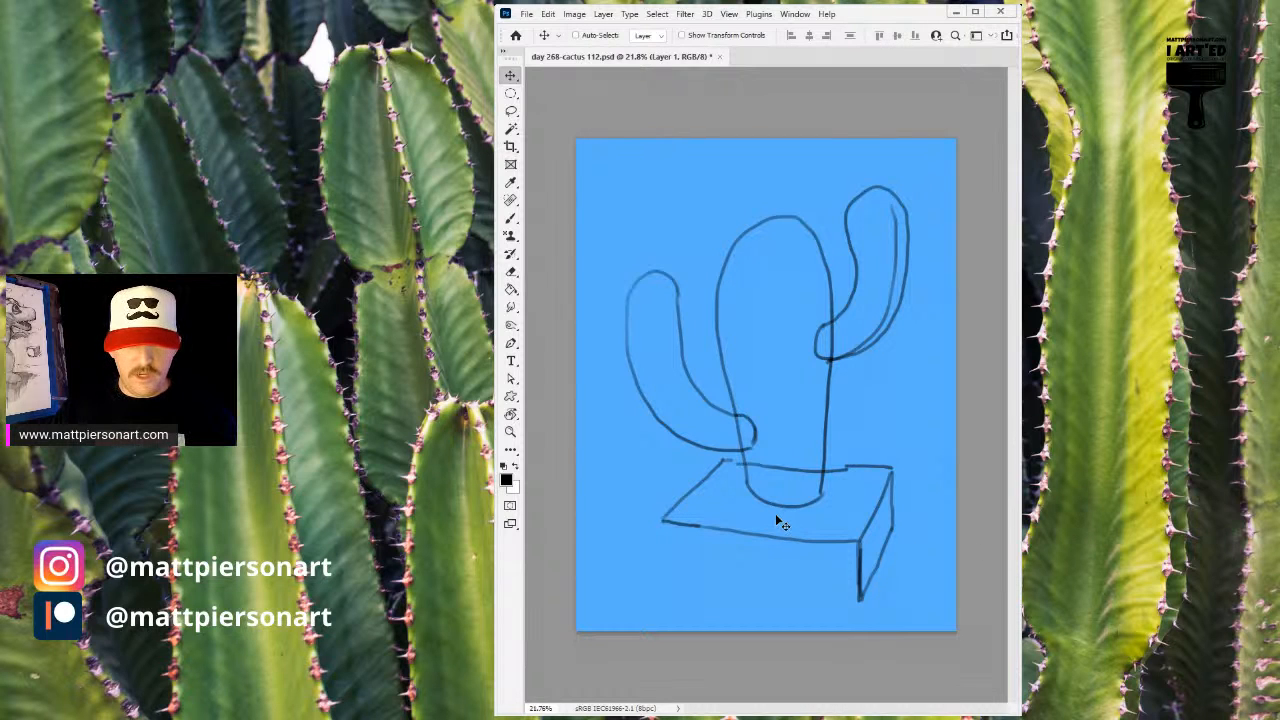
- Brush over the broken back edge of the planter and draw its left and lower front edges to close the box
key("b")
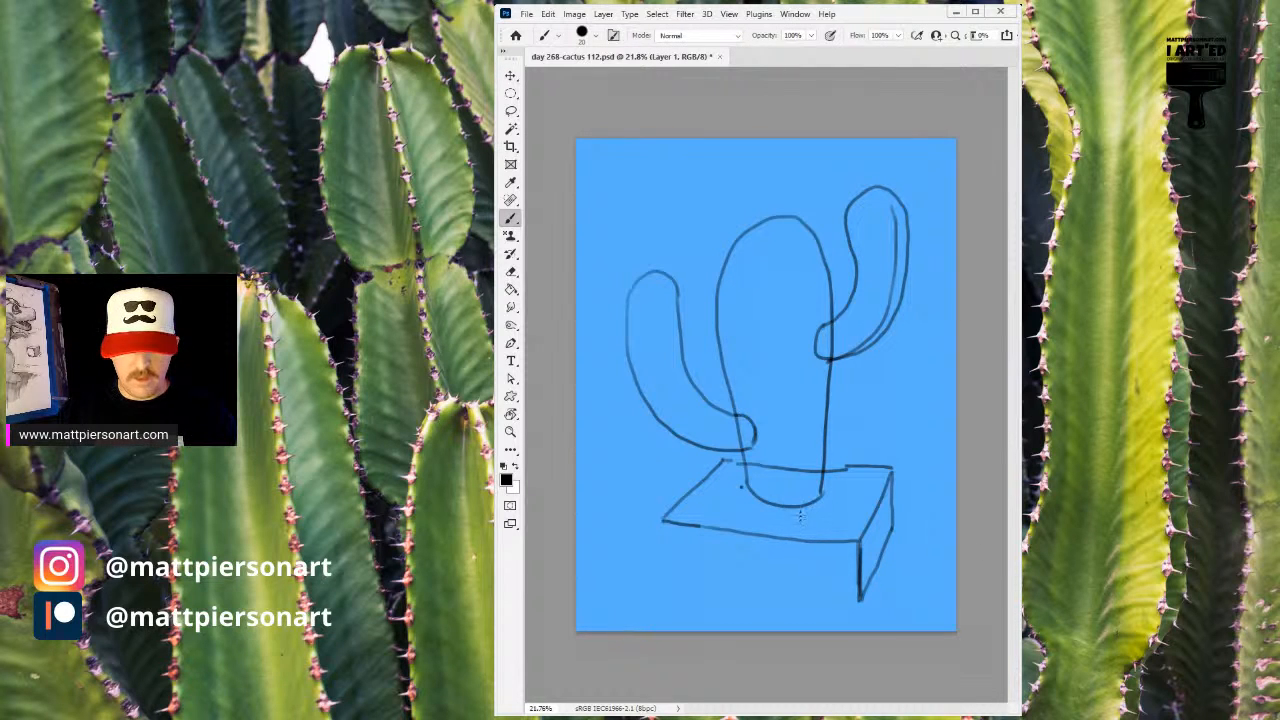
left_click_drag(726, 459, 855, 464)
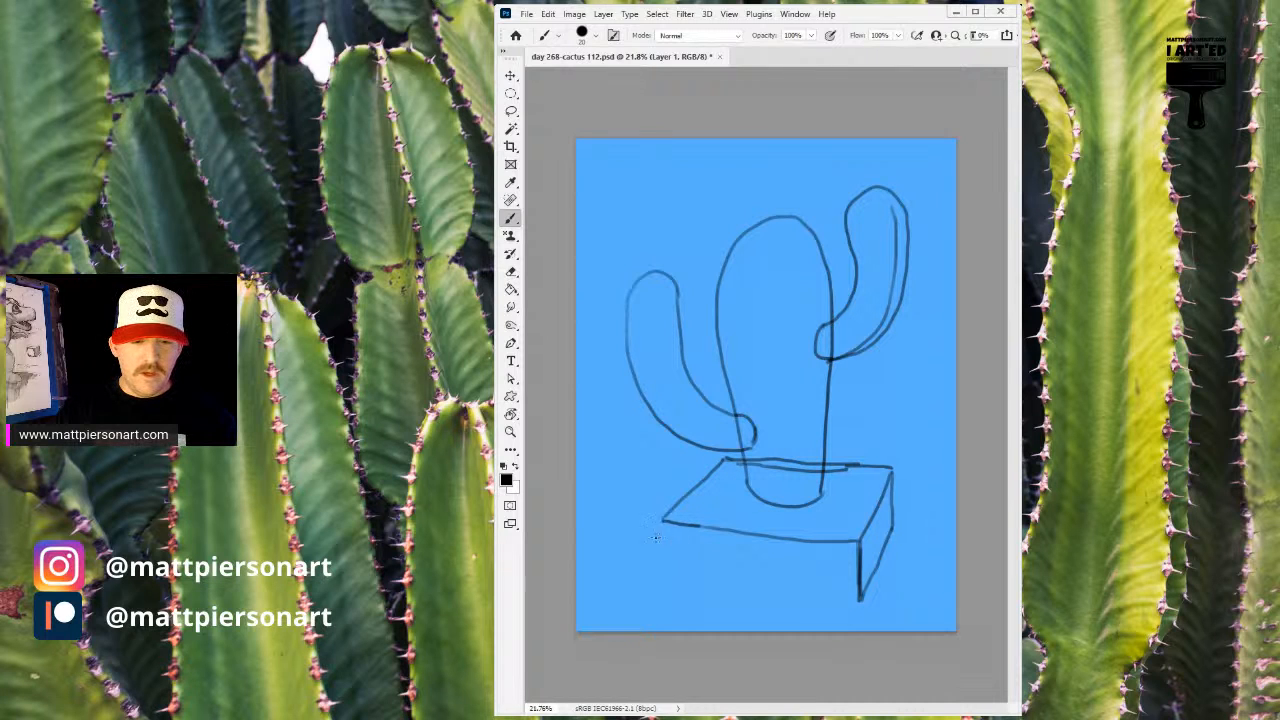
mouse_move(661, 521)
left_mouse_down()
mouse_move(660, 572)
mouse_move(855, 597)
left_mouse_up()
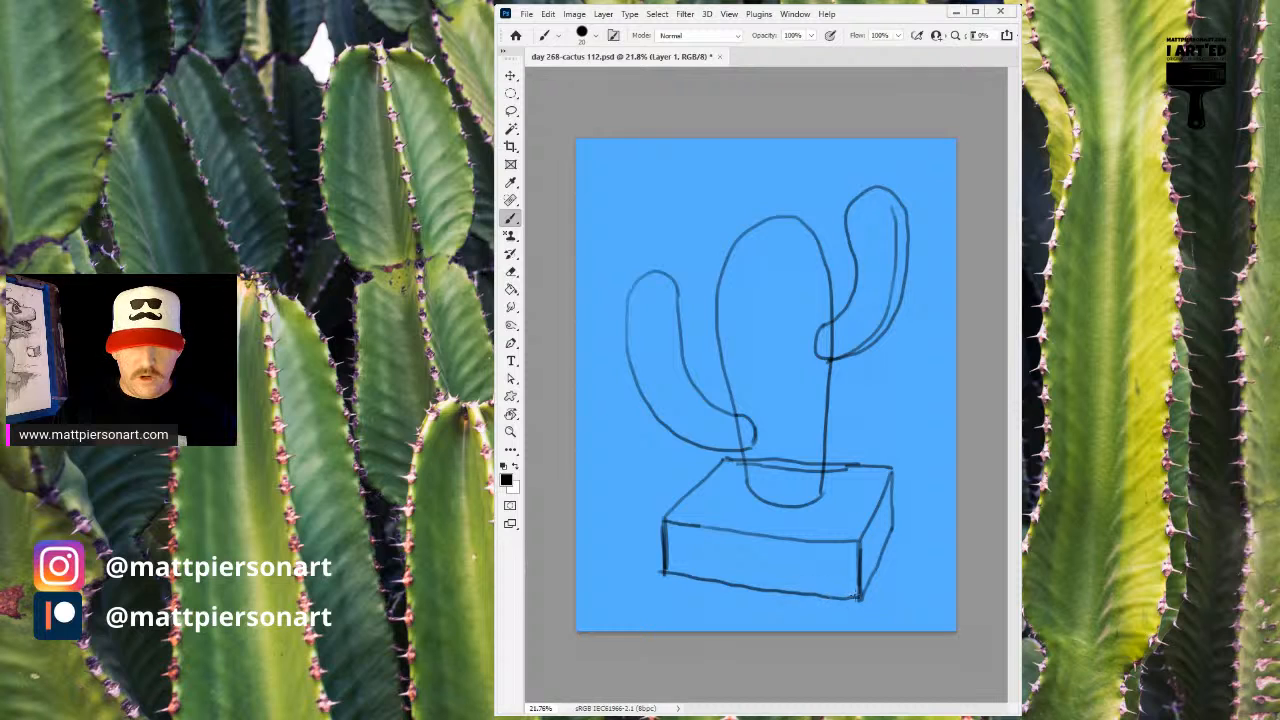
- Darken the curve of the cactus base and draw an inner rim line inside the planter's top face
mouse_move(742, 479)
left_mouse_down()
mouse_move(805, 504)
mouse_move(820, 468)
mouse_move(841, 465)
mouse_move(822, 470)
mouse_move(879, 476)
mouse_move(856, 540)
left_mouse_up()
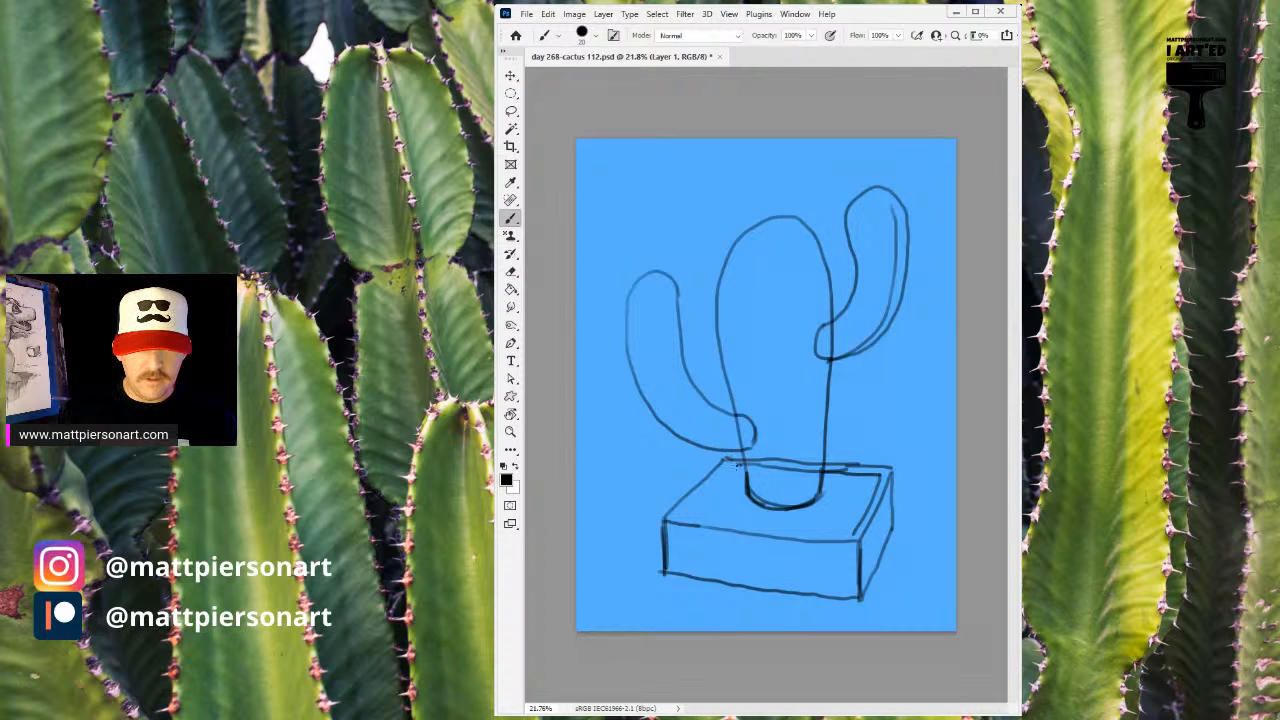
left_click_drag(700, 518, 825, 535)
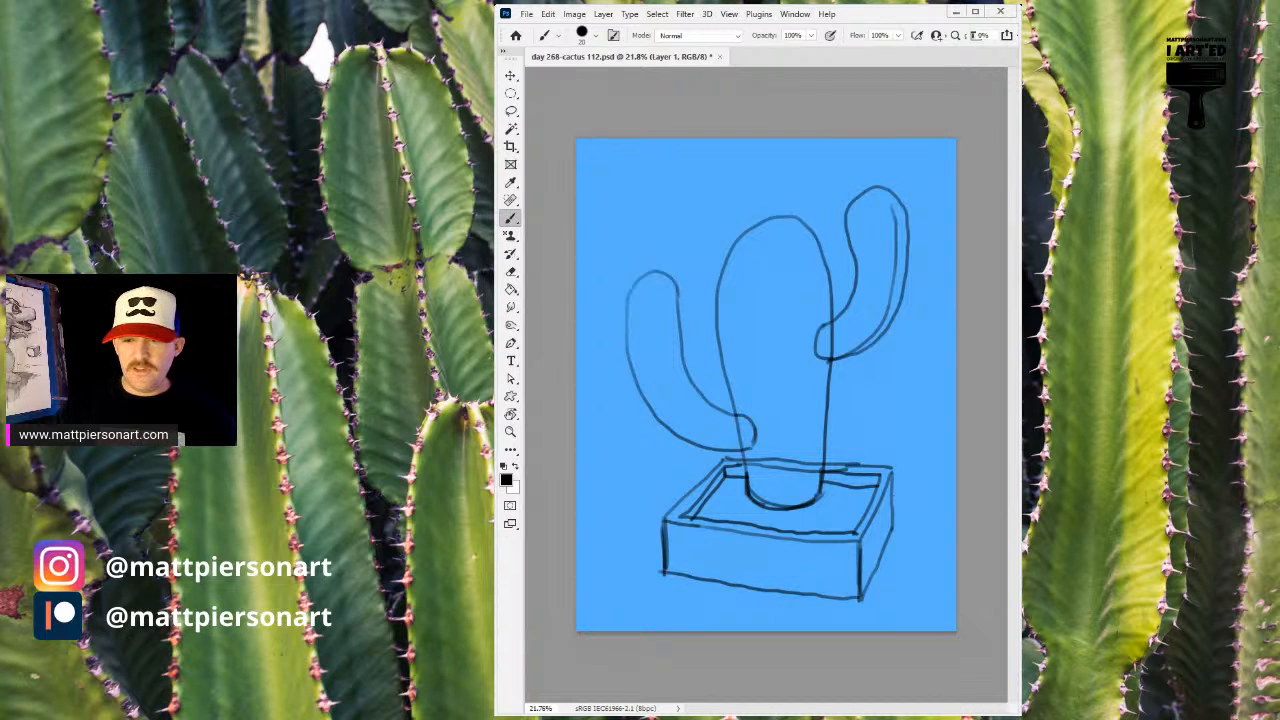
- Set up the layers named pot and background shape, then make Layer 1 with the line work active again
key("Return")
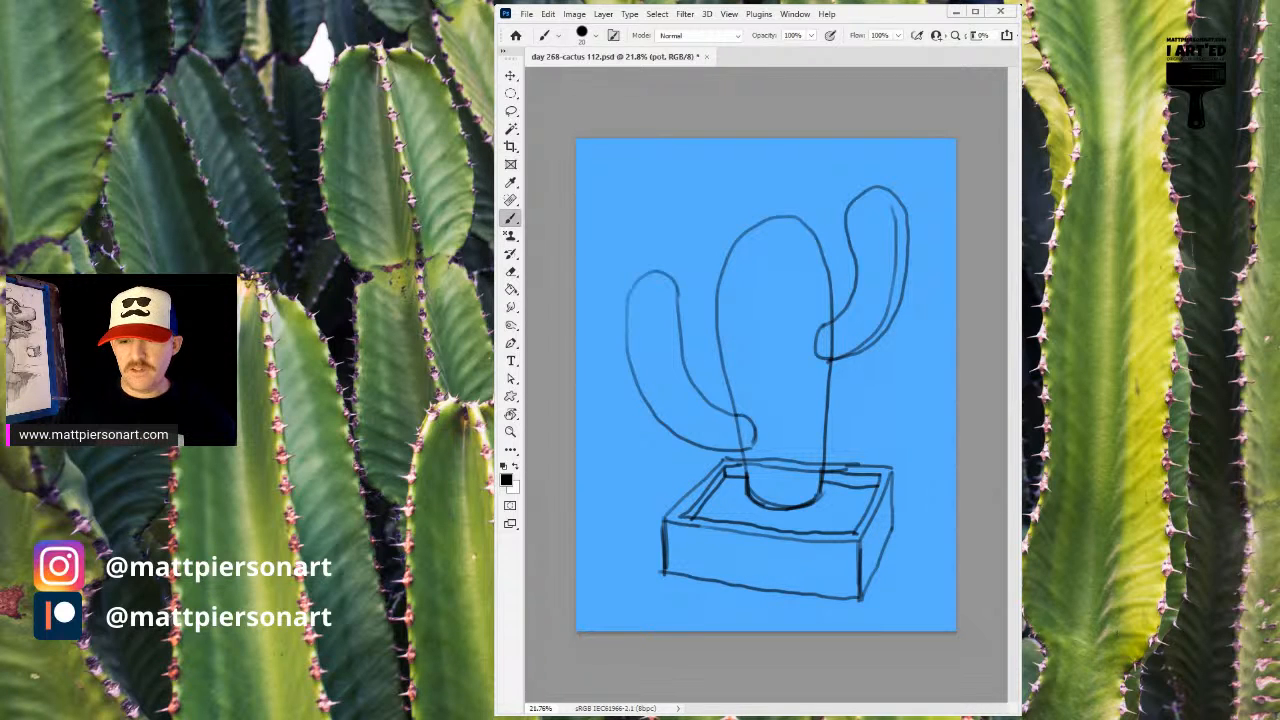
key("alt+bracketleft")
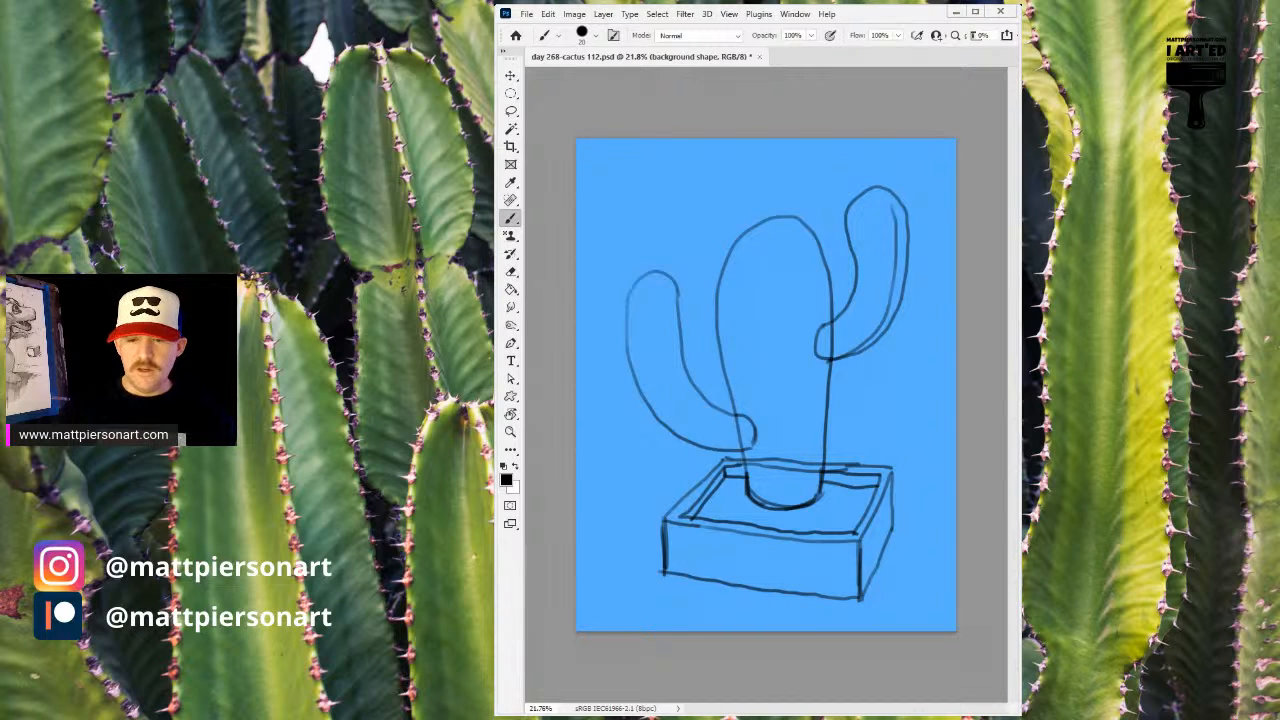
key("alt+bracketright")
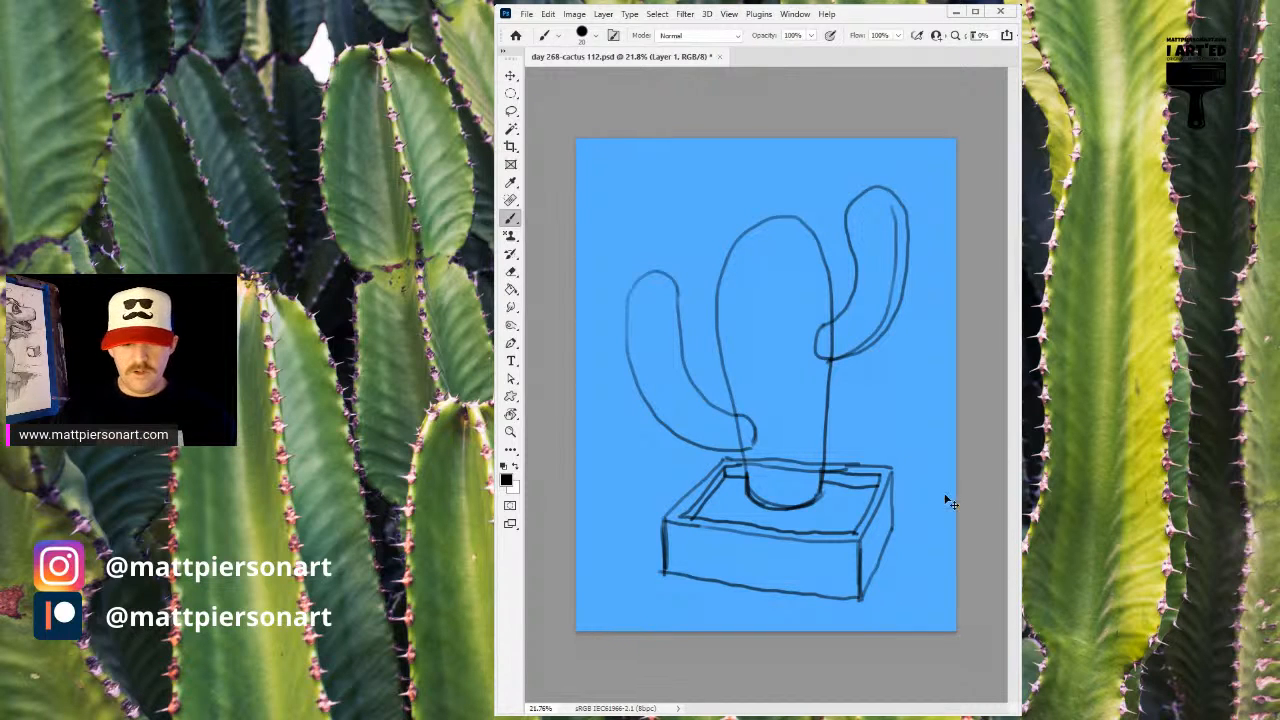
- Free-transform the cactus and planter line work to move it slightly upward on the canvas
key("ctrl+t")
mouse_move(776, 408)
left_mouse_down()
mouse_move(774, 392)
mouse_move(775, 405)
left_mouse_up()
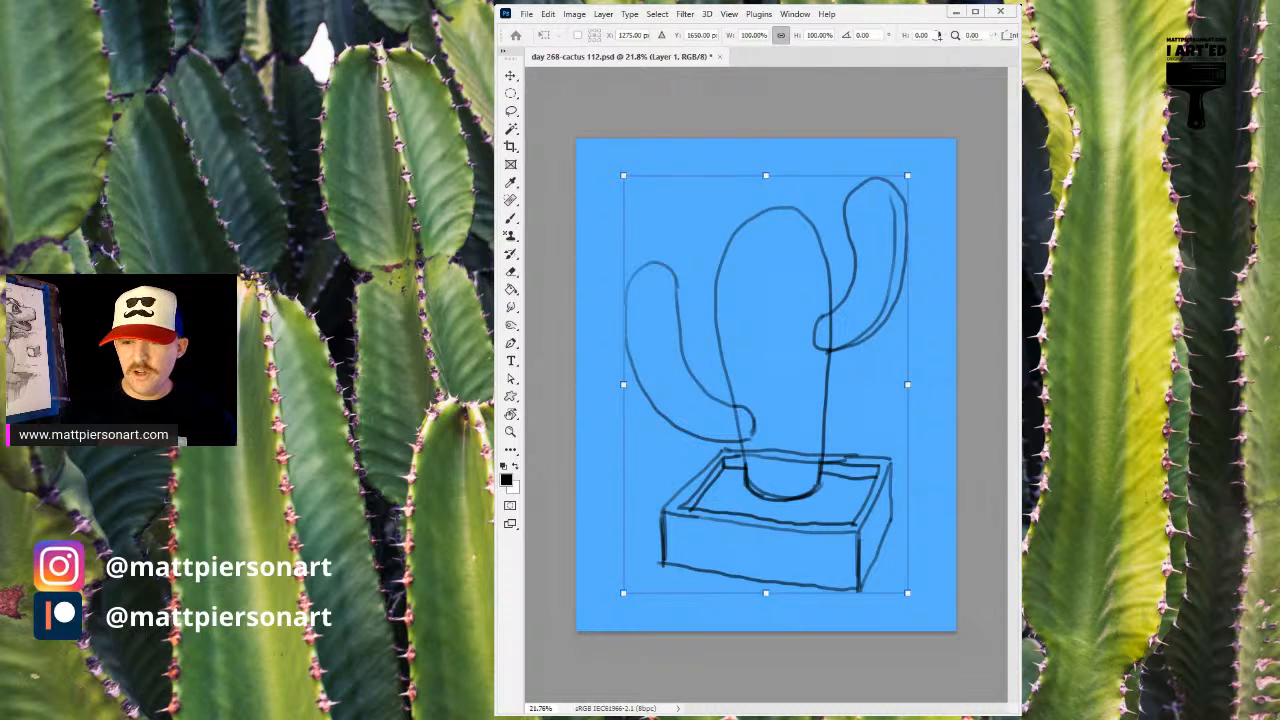
key("Return")
- Make the background shape layer active, set the foreground colour to yellow and switch to the Polygonal Lasso
key("alt+bracketleft")
key("b")
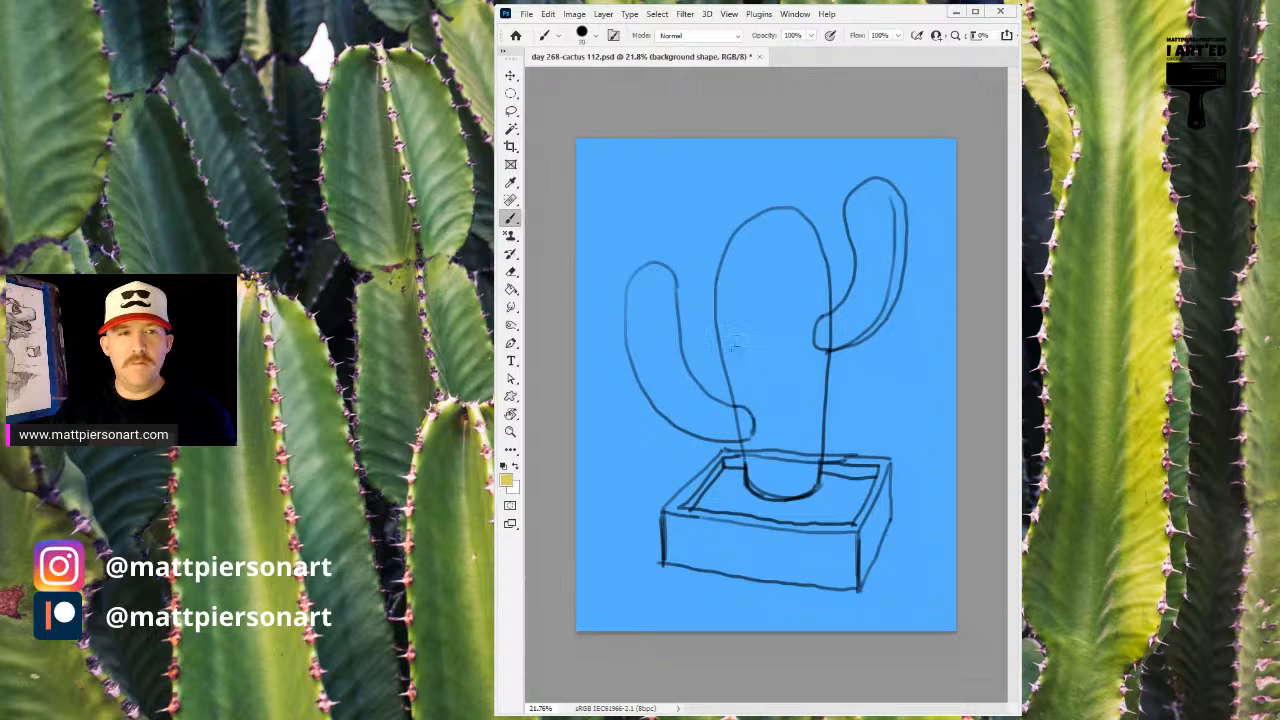
left_click(511, 112)
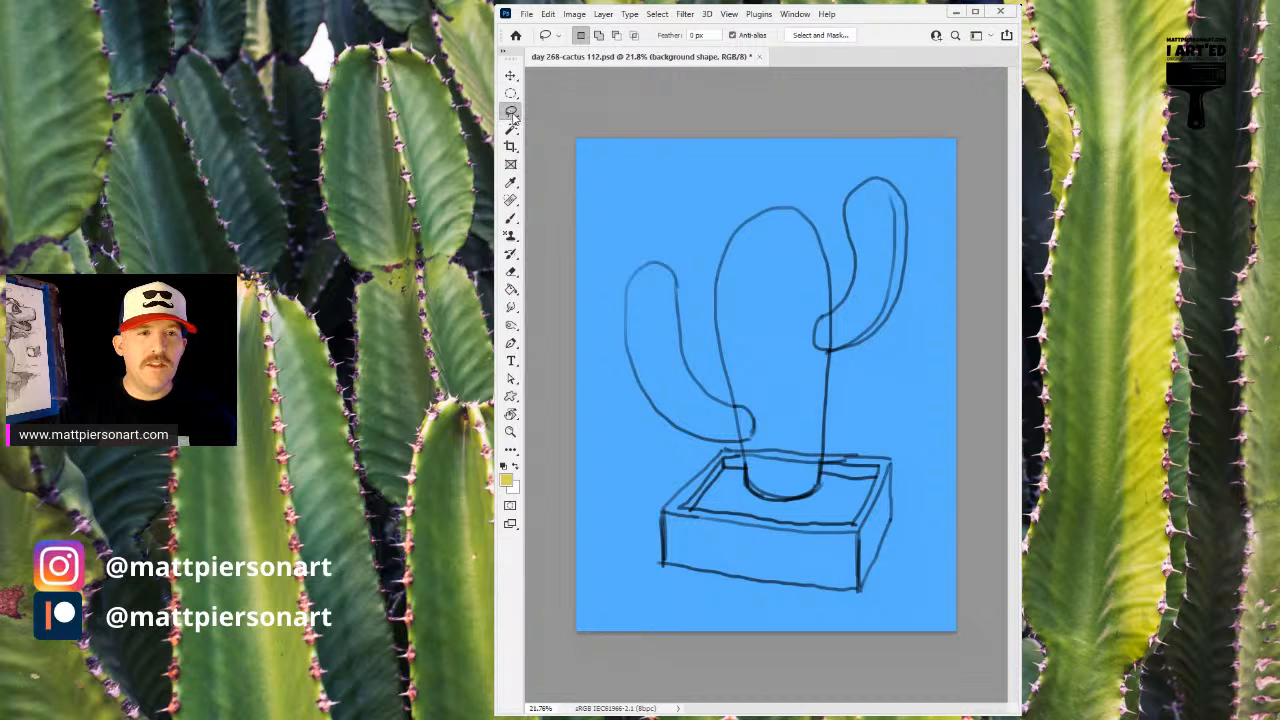
key("shift+l")
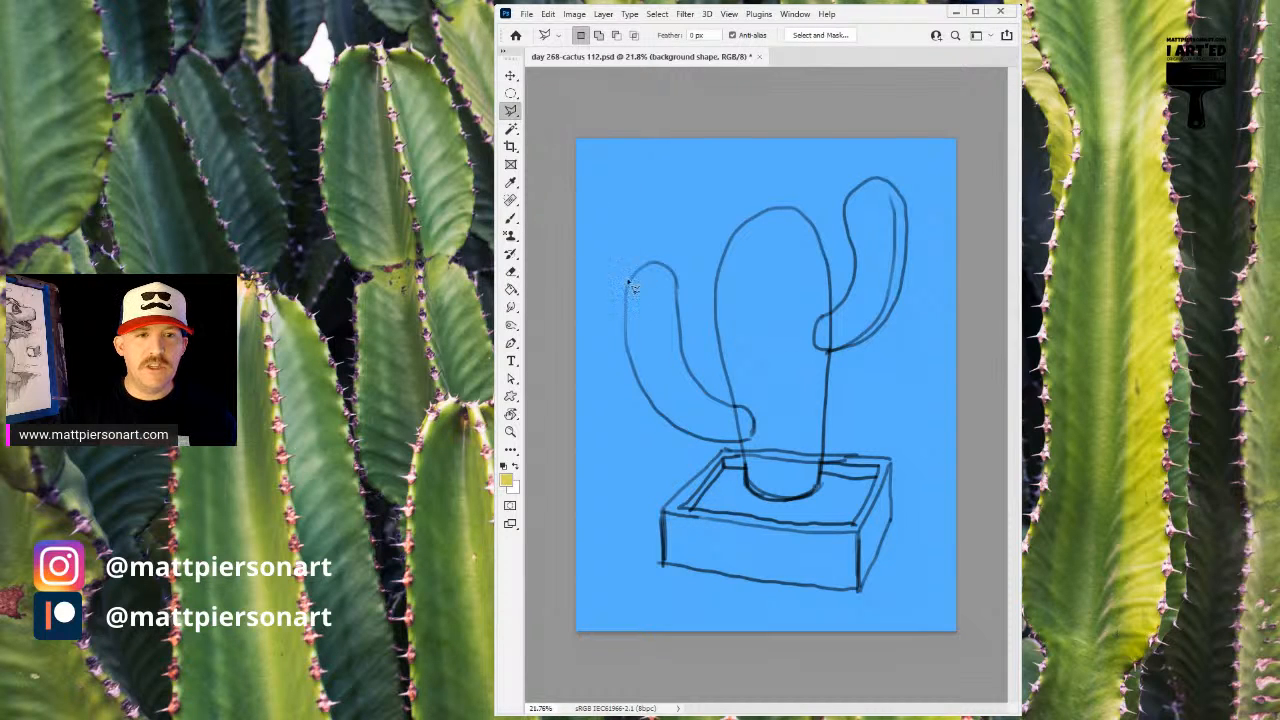
left_click(624, 196)
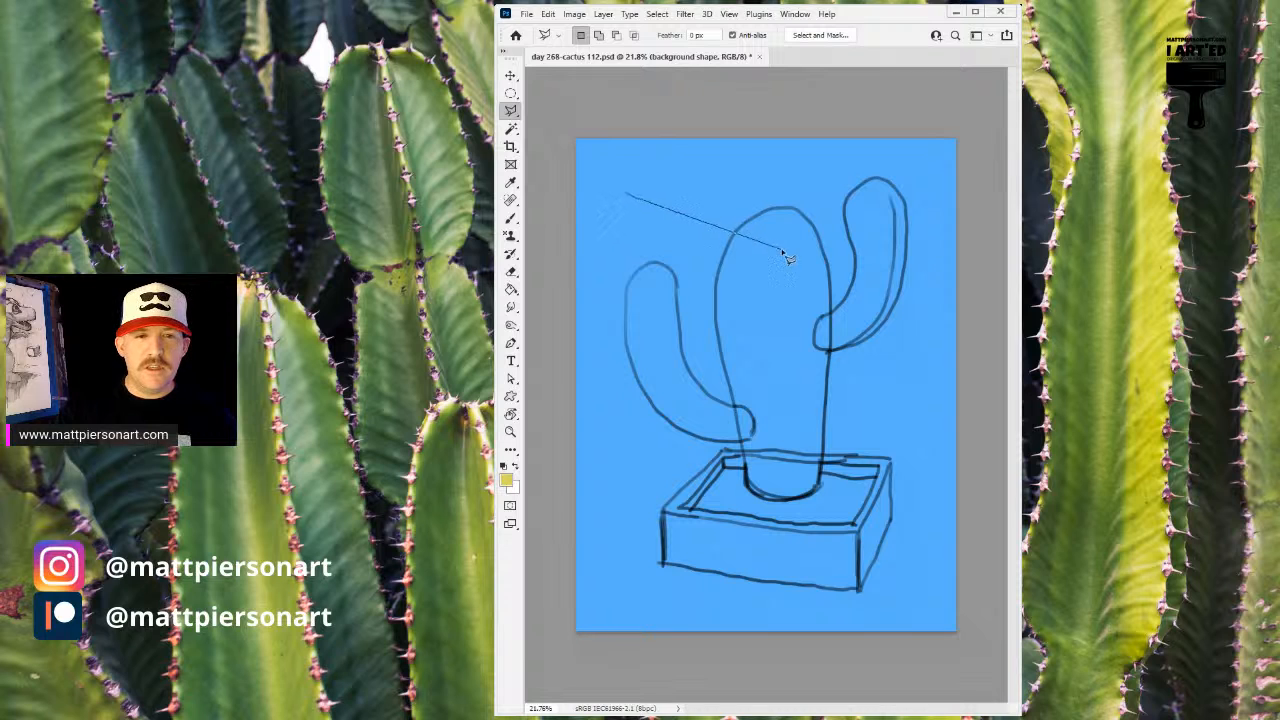
left_click(723, 184)
left_click(765, 245)
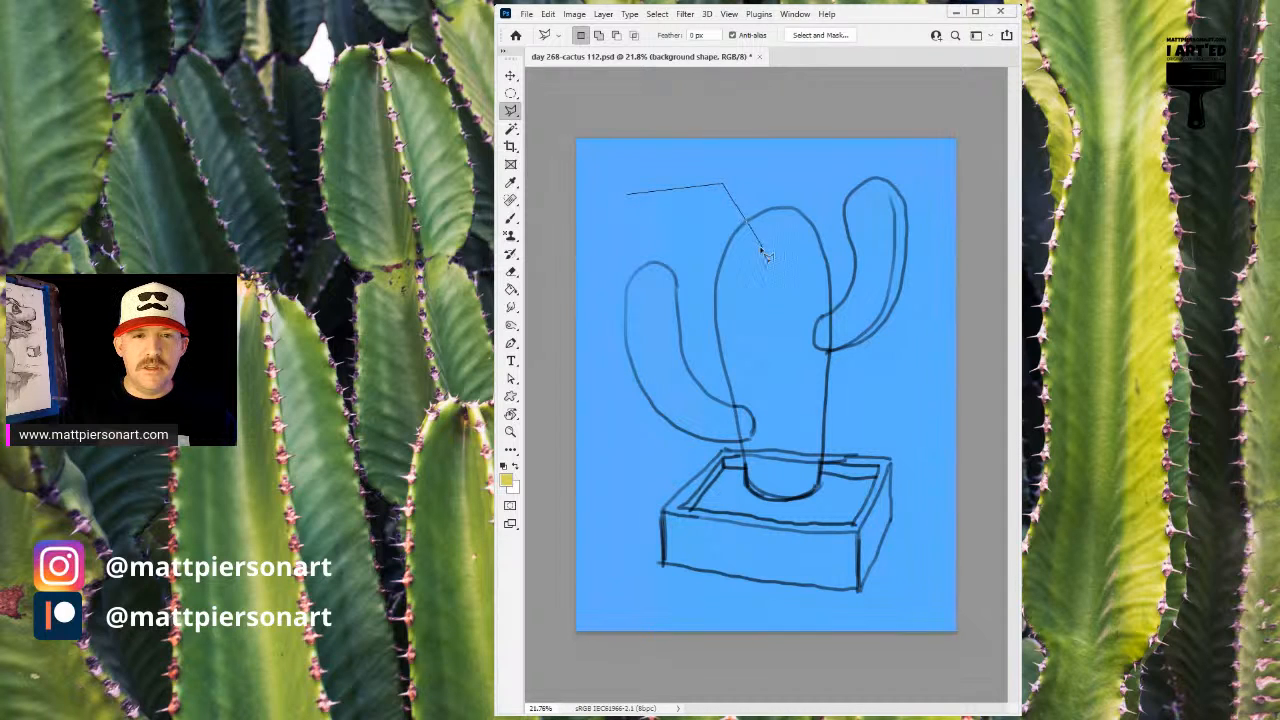
left_click(783, 178)
left_click(838, 220)
left_click(880, 228)
left_click(912, 157)
left_click(938, 268)
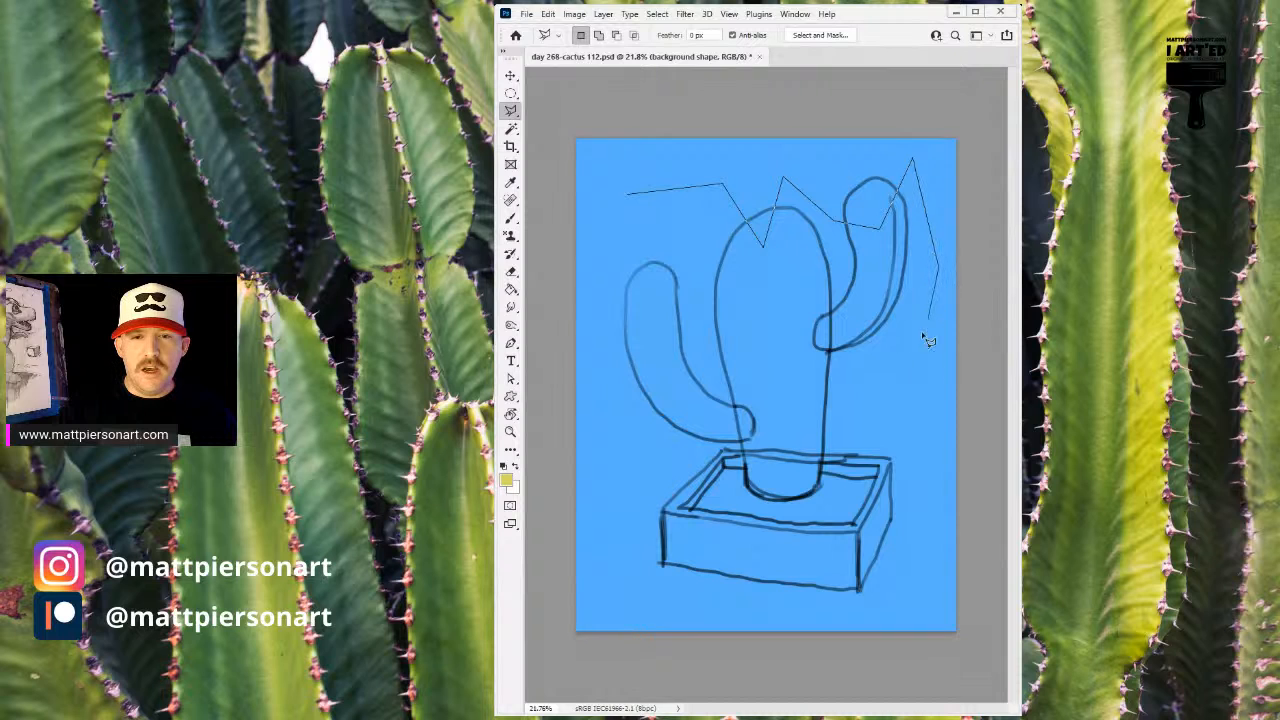
left_click(880, 405)
left_click(930, 450)
left_click(935, 540)
left_click(918, 580)
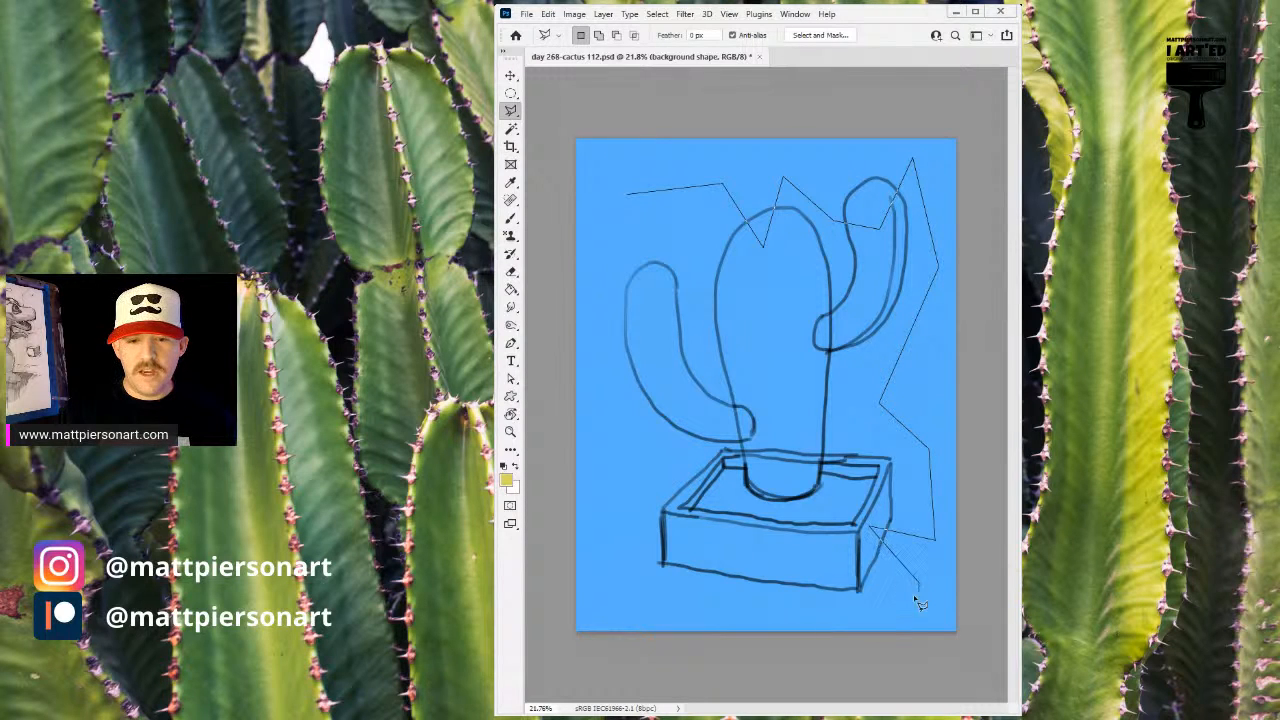
left_click(820, 615)
left_click(770, 565)
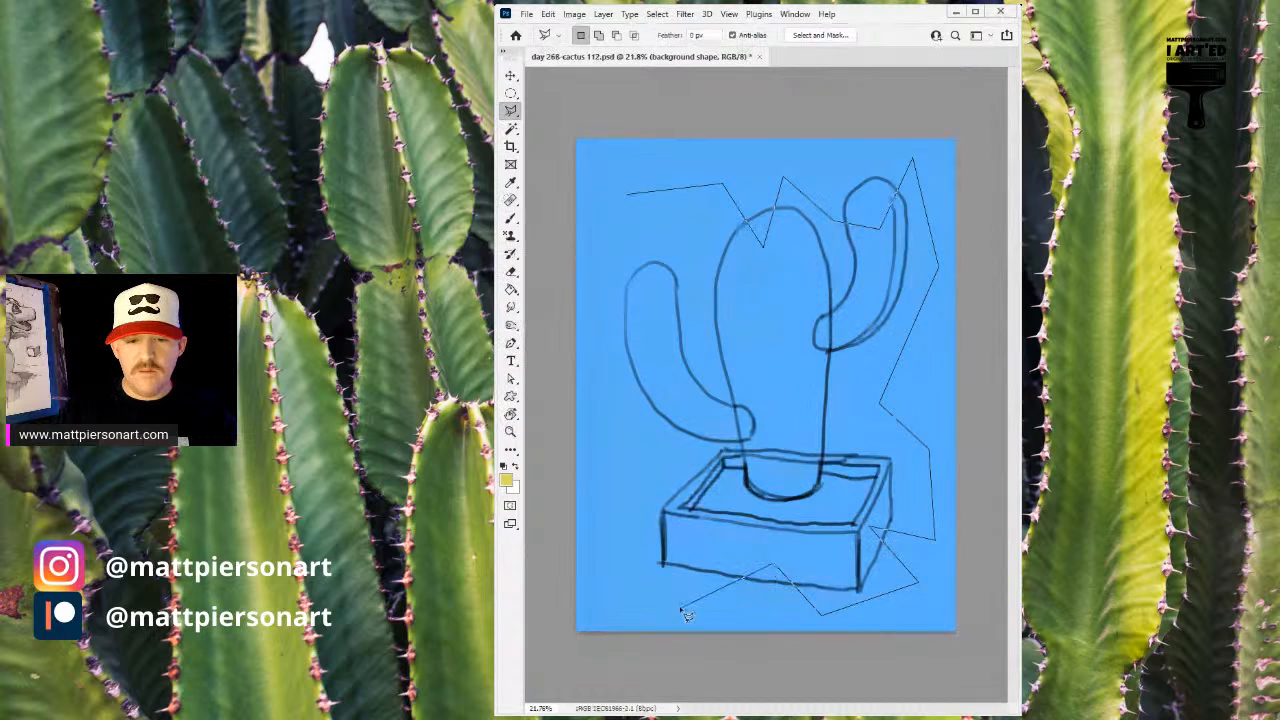
left_click(672, 607)
left_click(598, 547)
left_click(619, 474)
left_click(599, 340)
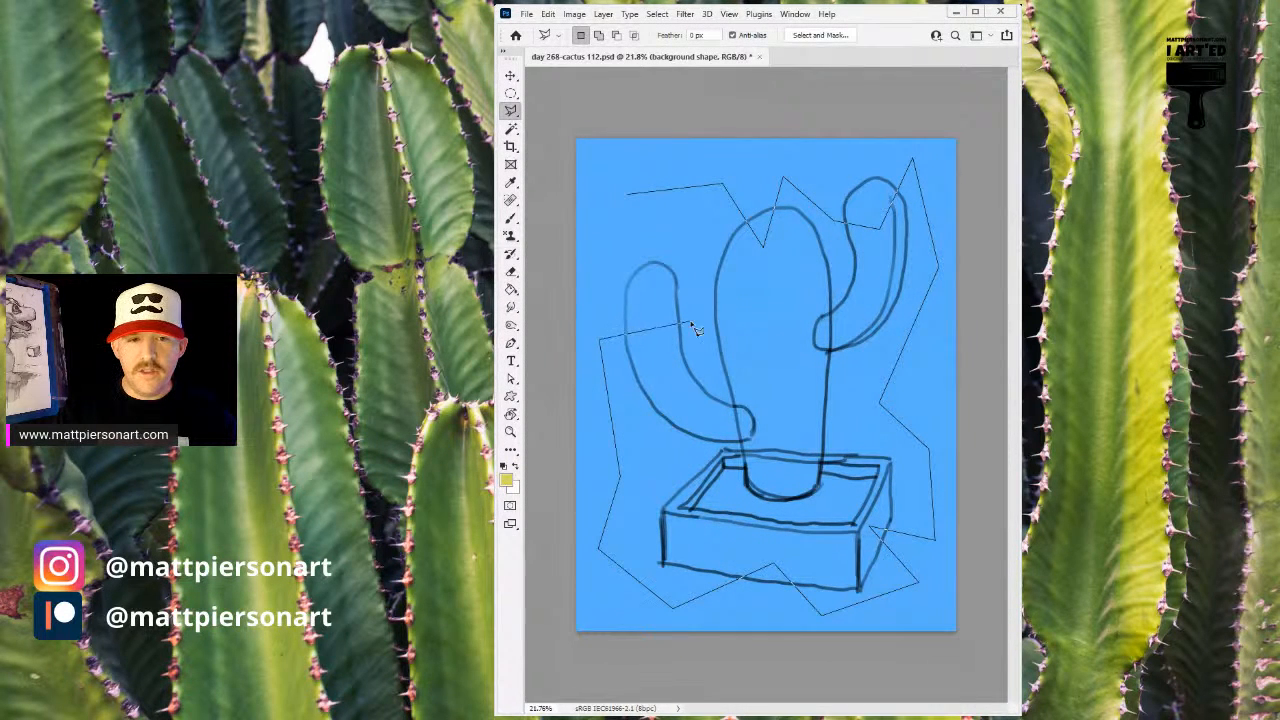
left_click(706, 320)
left_click(600, 297)
left_click(703, 292)
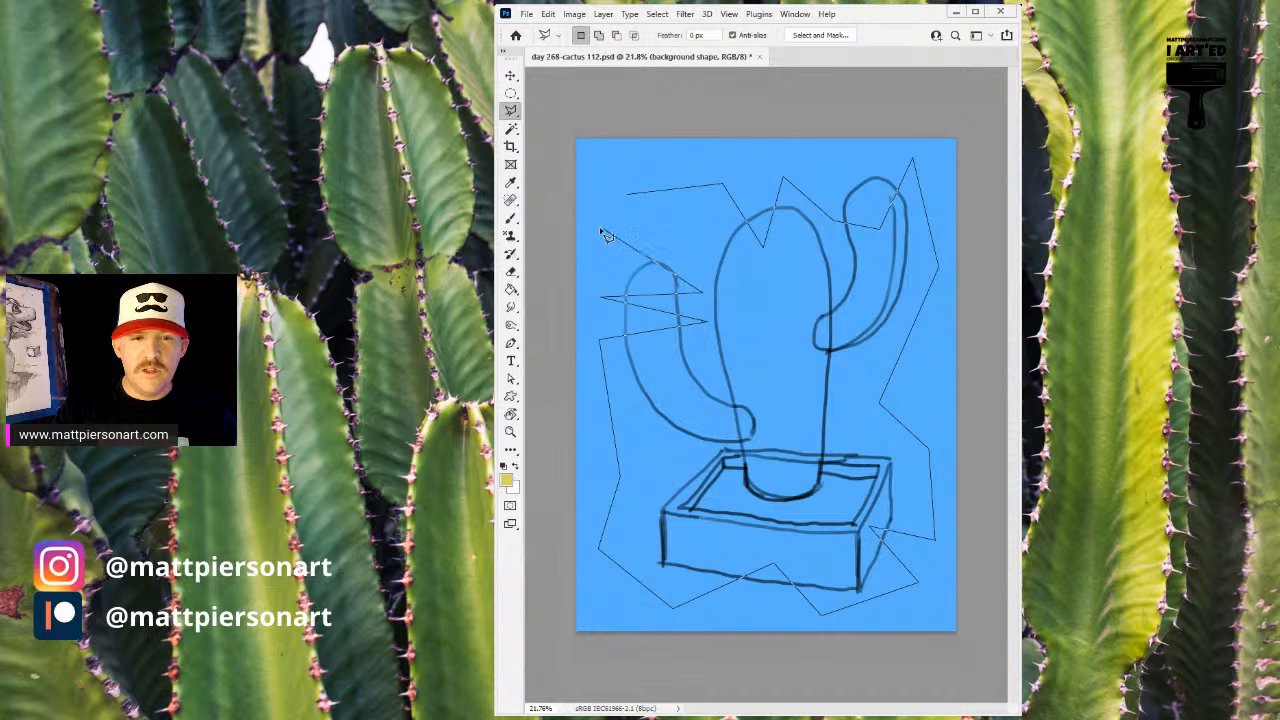
left_click(591, 252)
key("Escape")
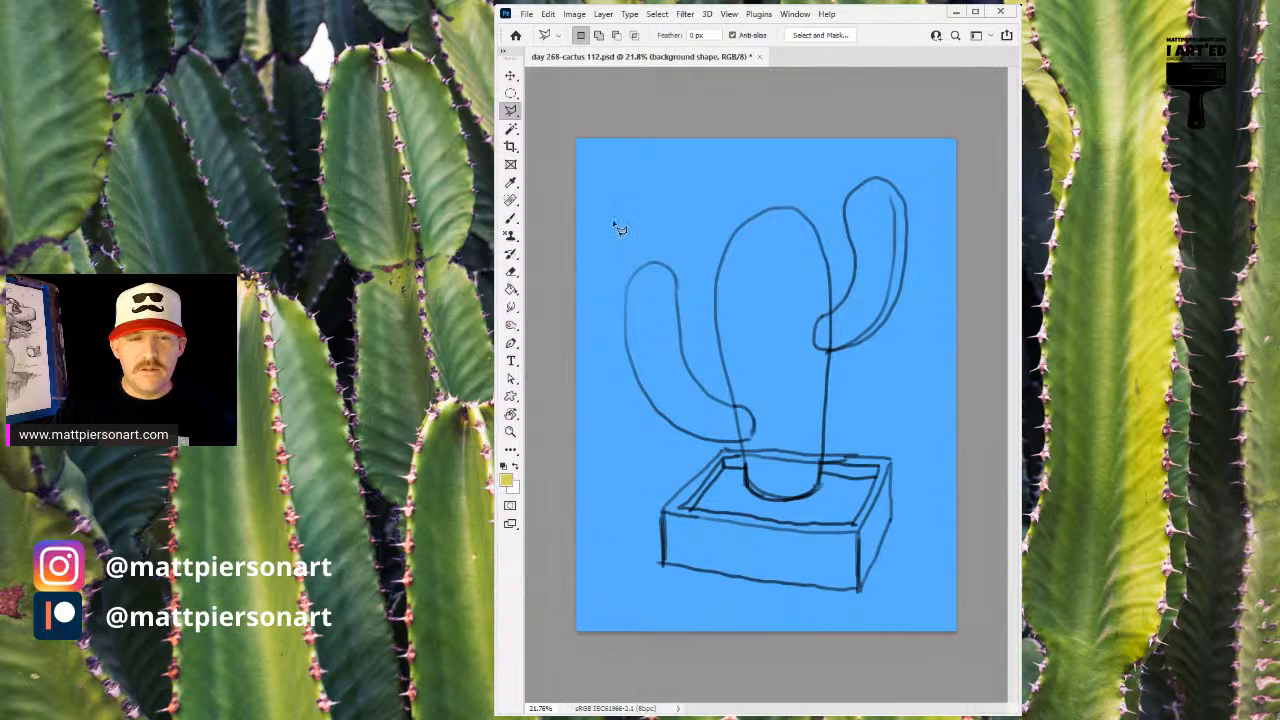
- Outline a closed, jagged polygonal selection around the cactus and planter, cutting zigzag notches across the left arm
left_click(611, 202)
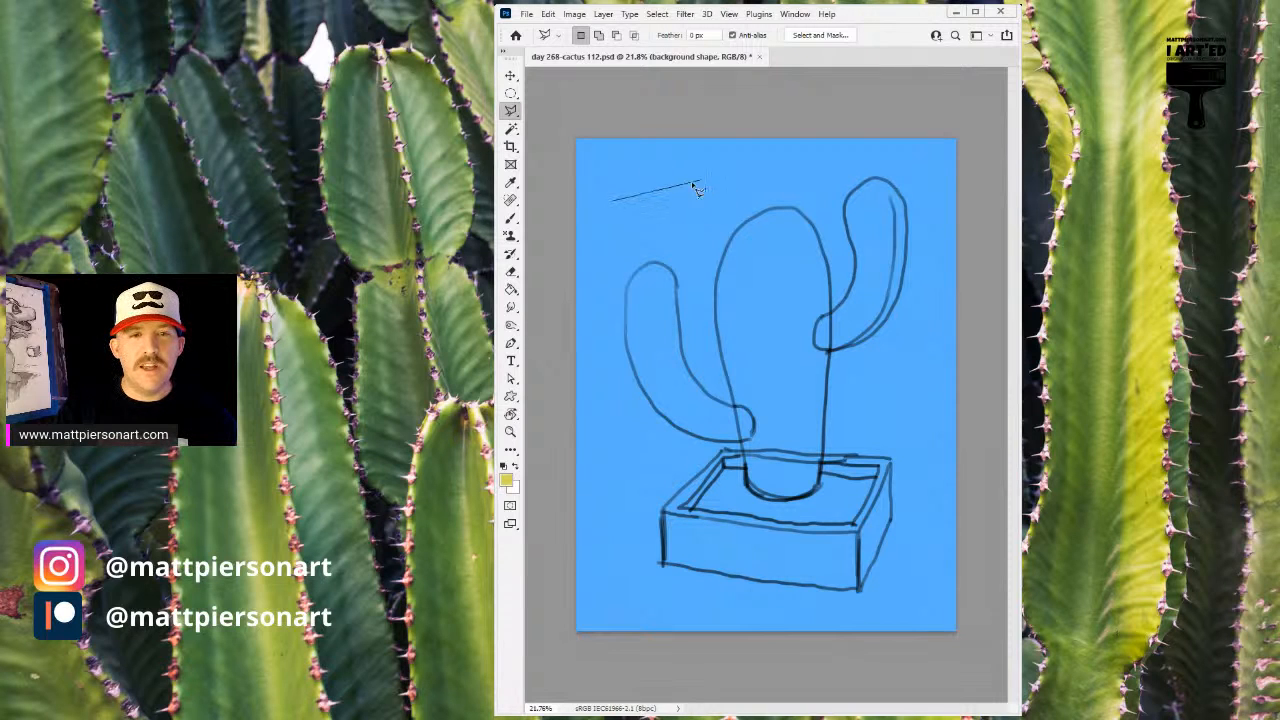
left_click(686, 161)
left_click(765, 232)
left_click(797, 163)
left_click(829, 230)
left_click(877, 226)
left_click(921, 153)
left_click(936, 265)
left_click(921, 353)
left_click(871, 305)
left_click(857, 383)
left_click(932, 412)
left_click(934, 559)
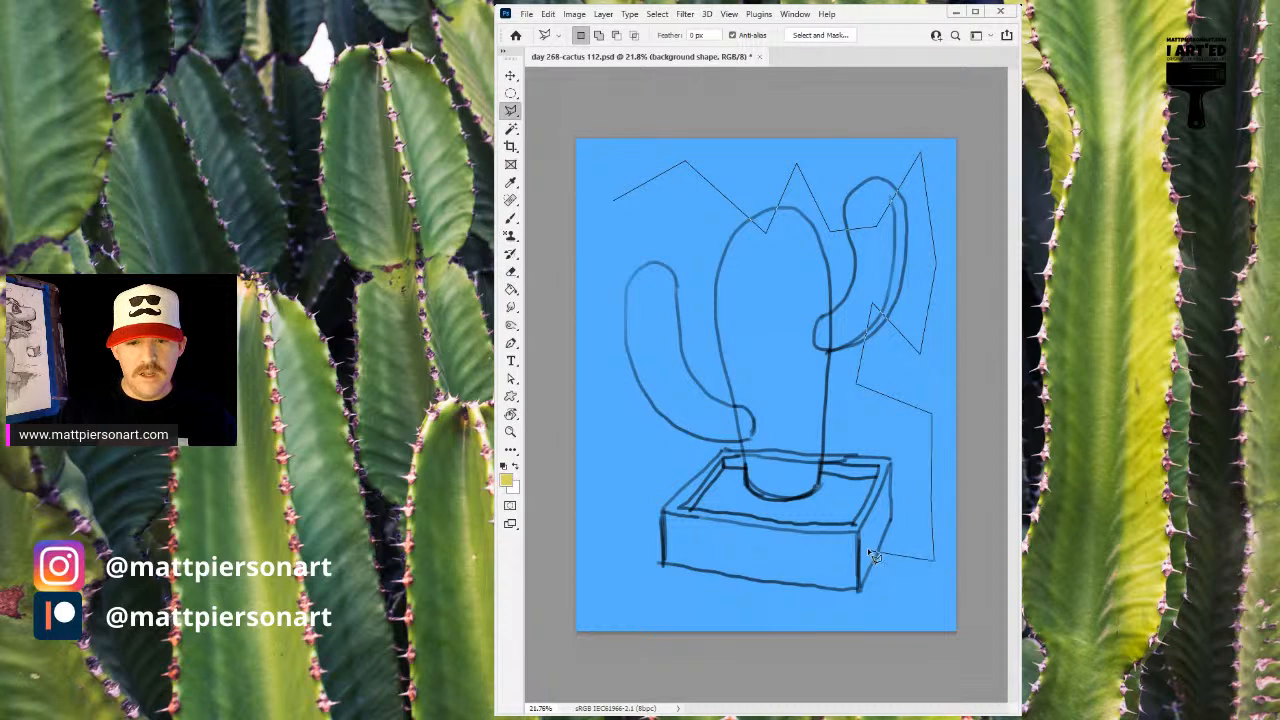
left_click(867, 540)
left_click(822, 613)
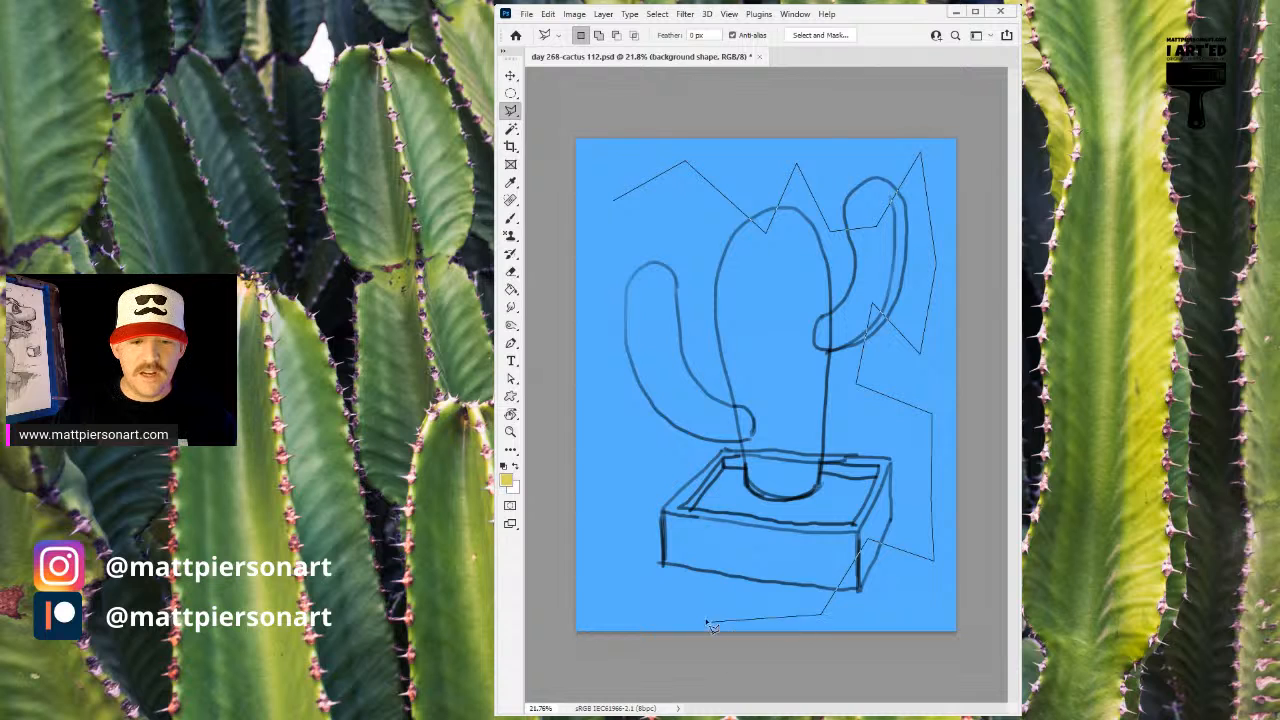
left_click(703, 605)
left_click(735, 551)
left_click(651, 589)
left_click(602, 534)
left_click(615, 461)
left_click(657, 442)
left_click(604, 418)
left_click(608, 356)
left_click(700, 332)
left_click(600, 314)
left_click(702, 298)
left_click(590, 273)
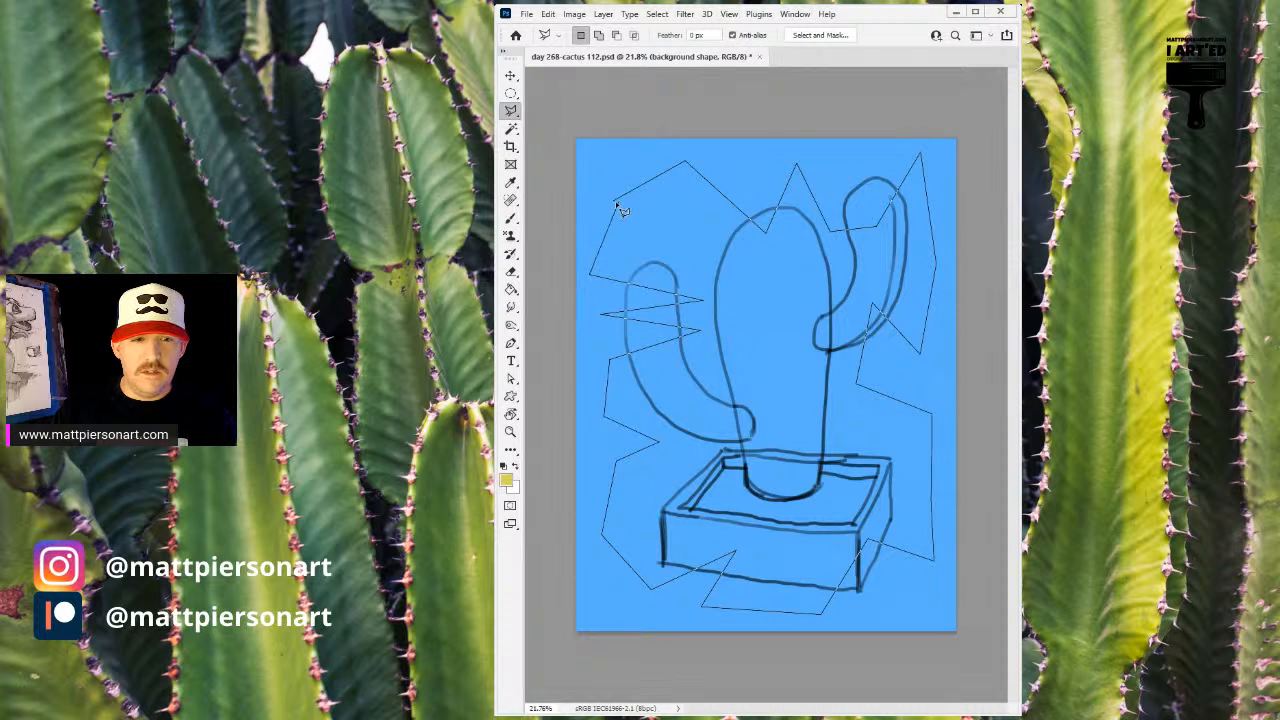
left_click(613, 201)
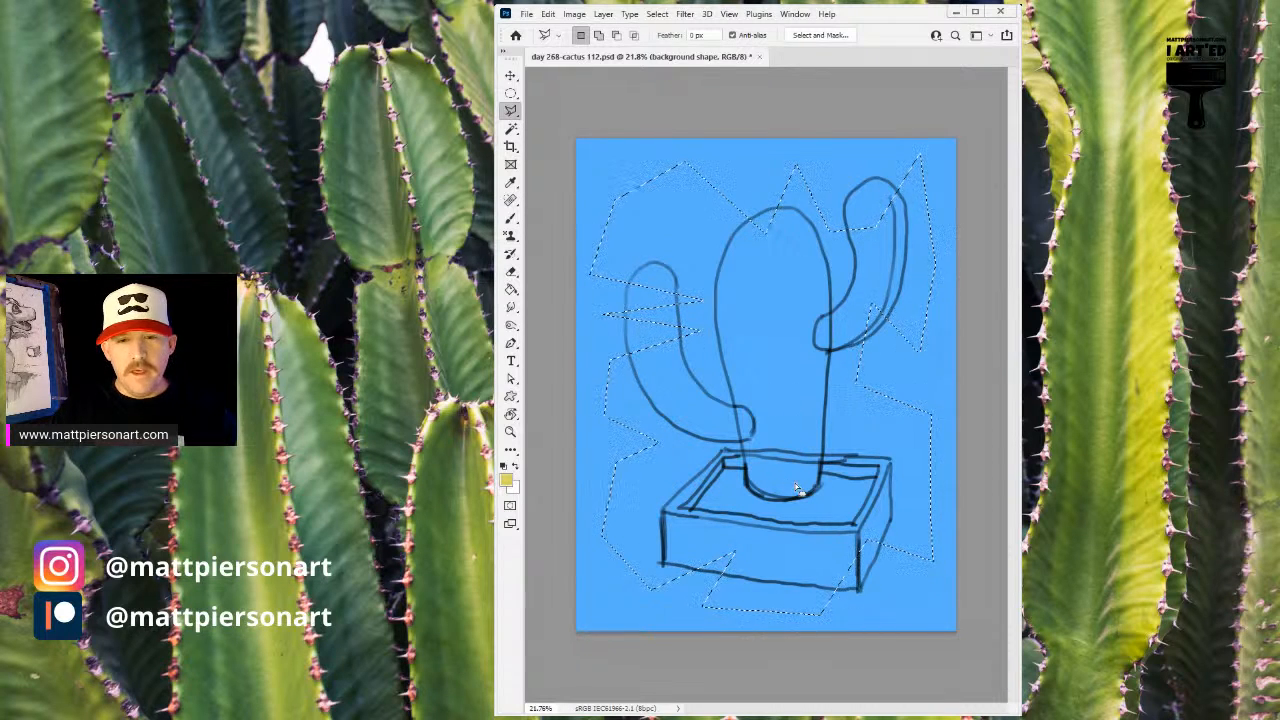
- Fill the jagged selection with yellow on the background shape layer and deselect it
key("g")
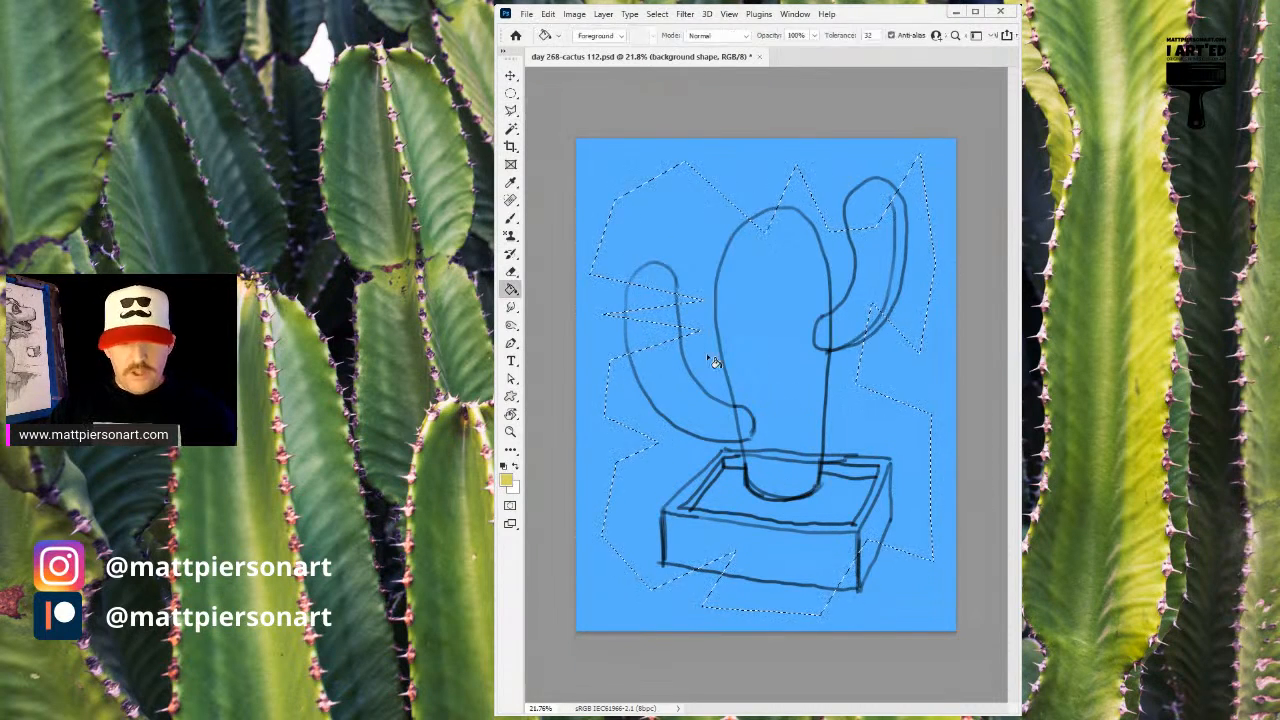
left_click(692, 220)
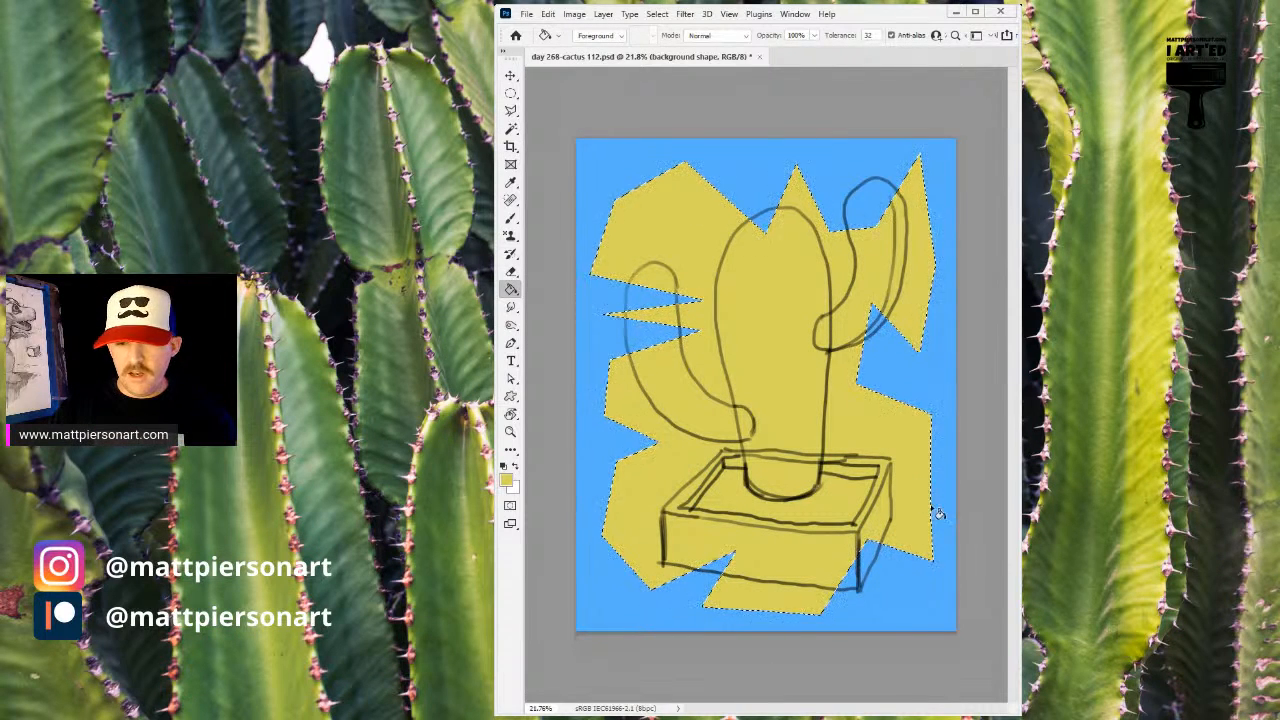
key("ctrl+d")
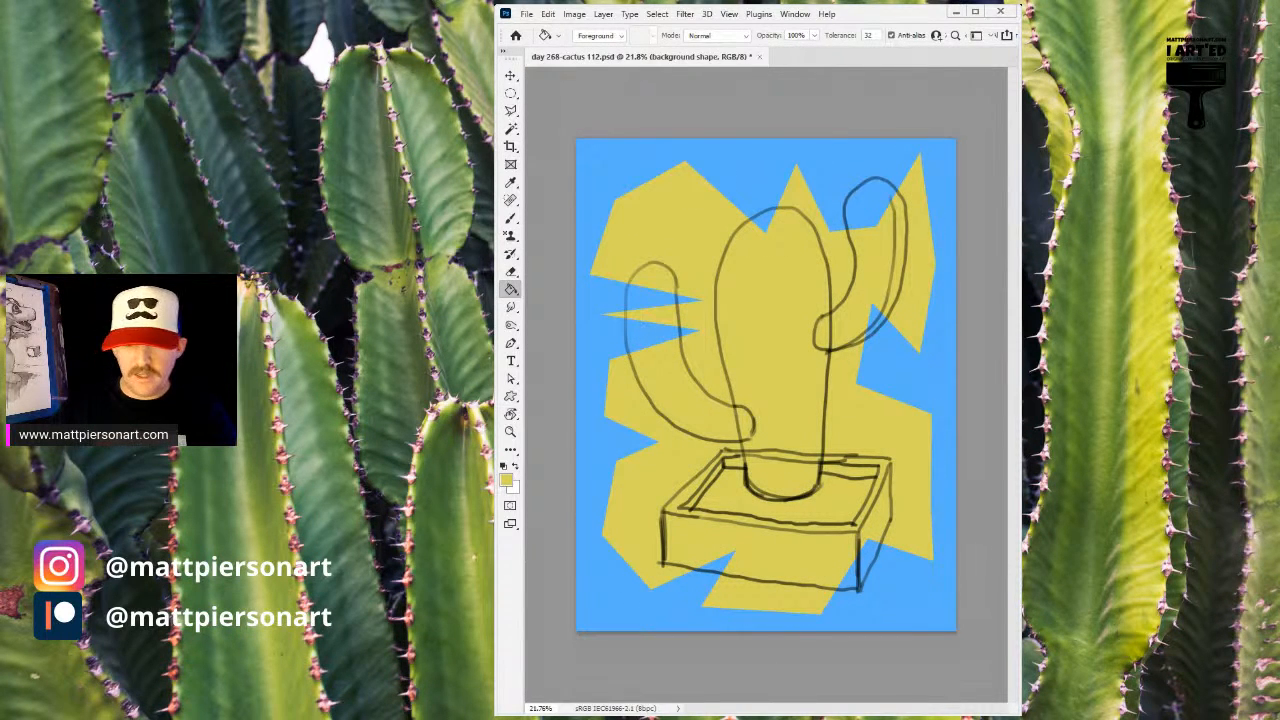
- Free-transform the yellow background shape to shift it slightly to the right behind the line work
key("ctrl+t")
mouse_move(788, 419)
left_mouse_down()
mouse_move(791, 395)
mouse_move(790, 418)
left_mouse_up()
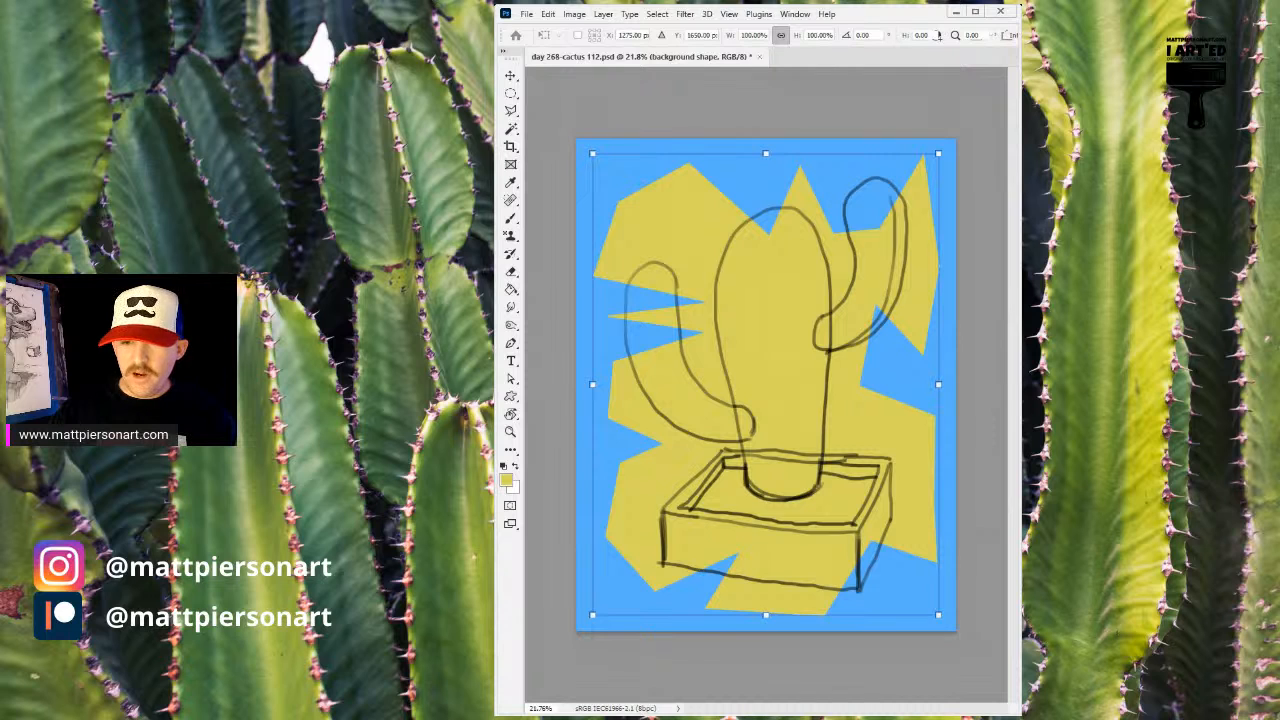
key("Return")
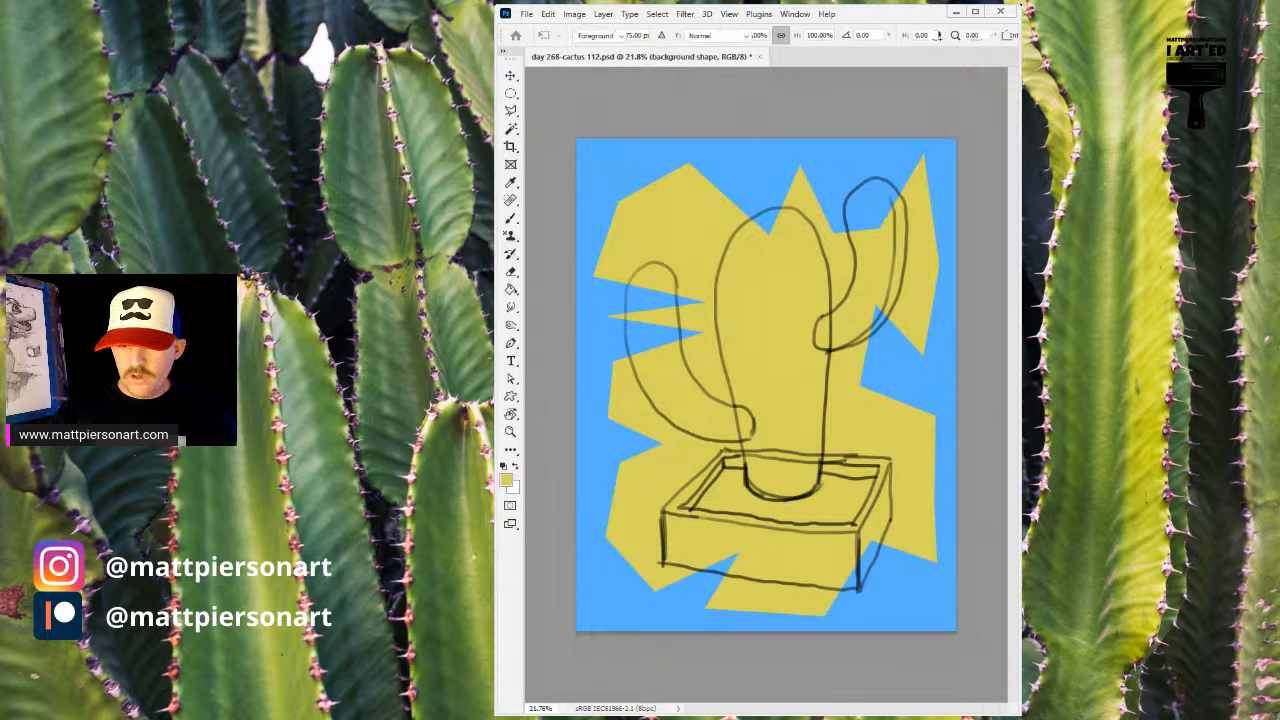
- Switch to the Brush with a pink foreground colour and enlarge the brush for broad strokes
key("g")
key("alt+bracketright")
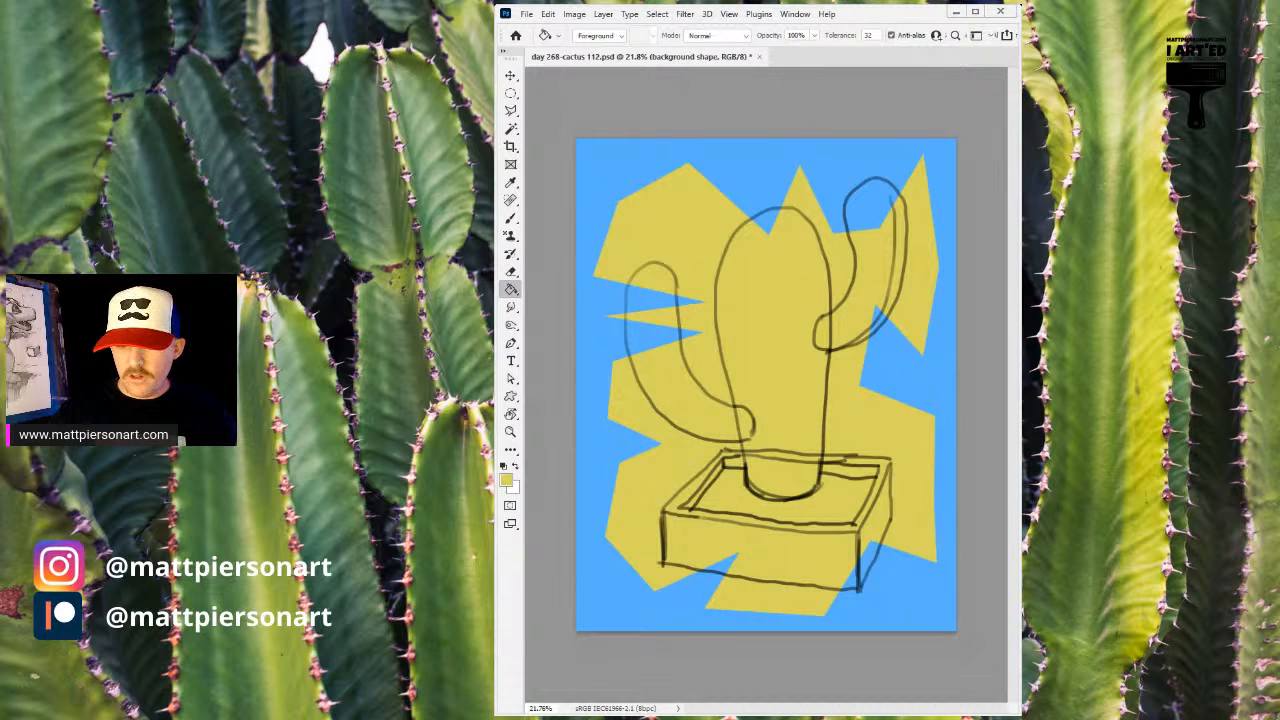
key("b")
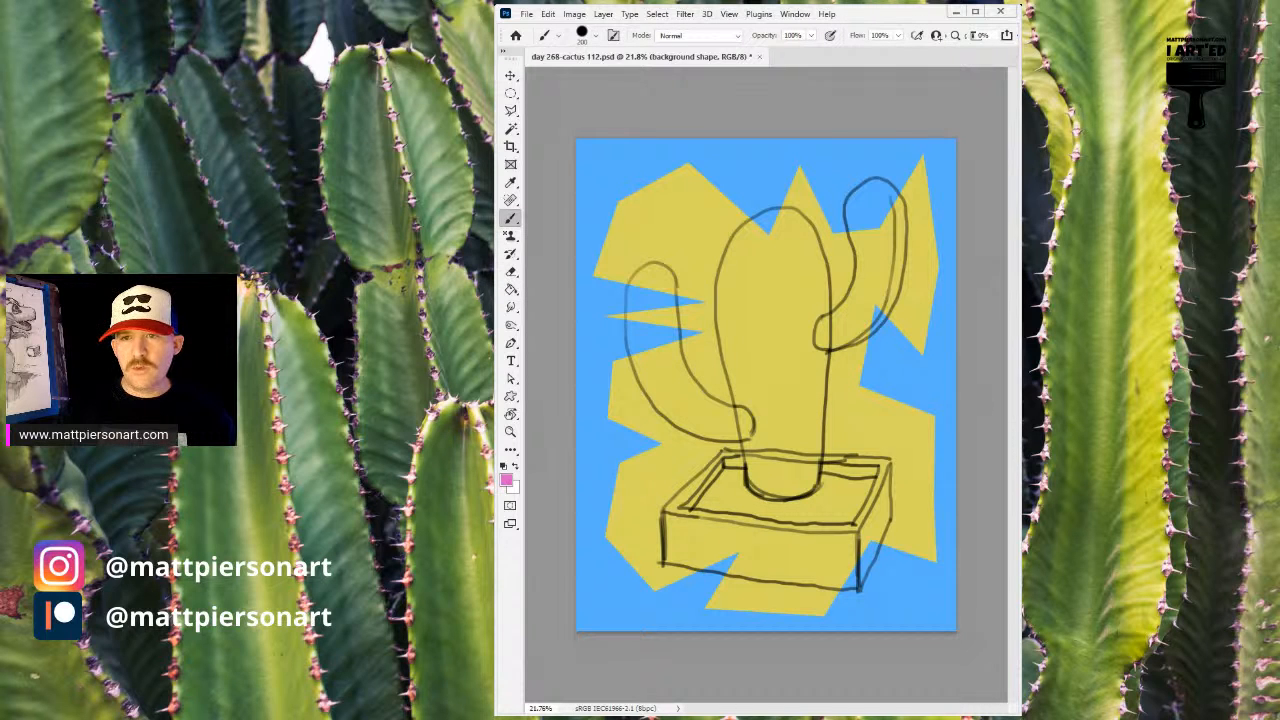
left_click_drag(752, 469, 798, 469)
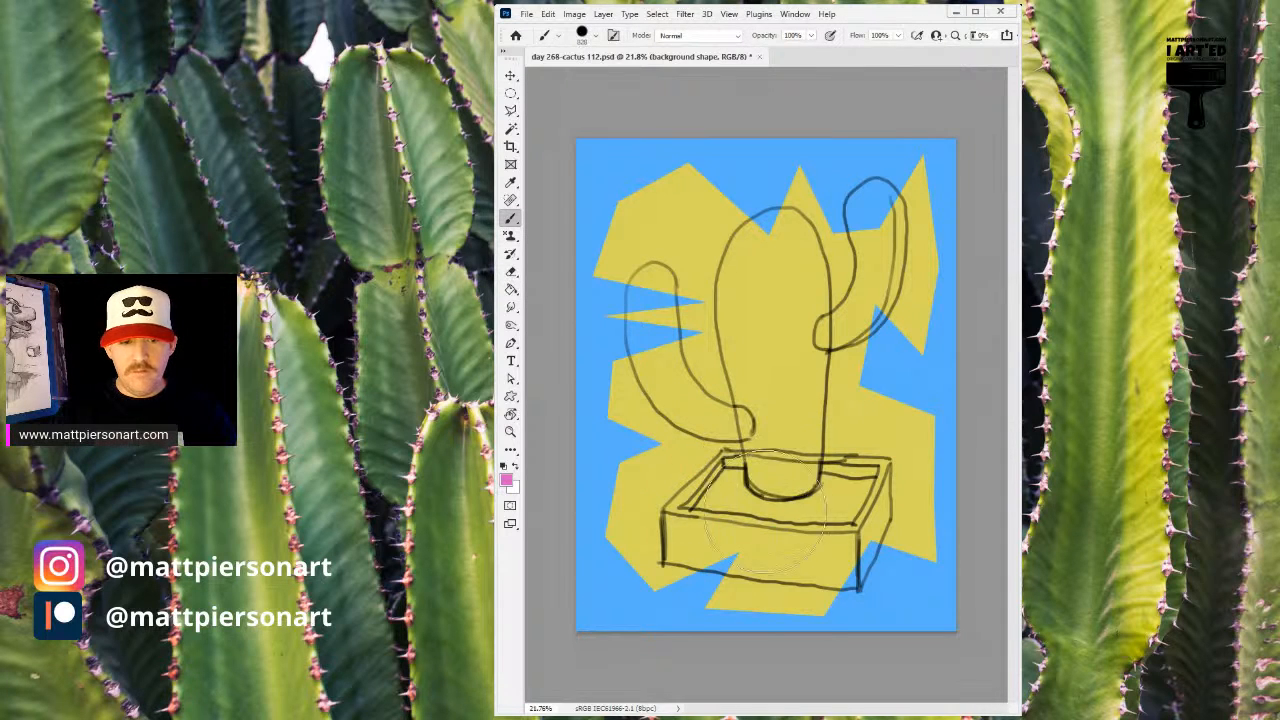
left_click_drag(608, 606, 940, 495)
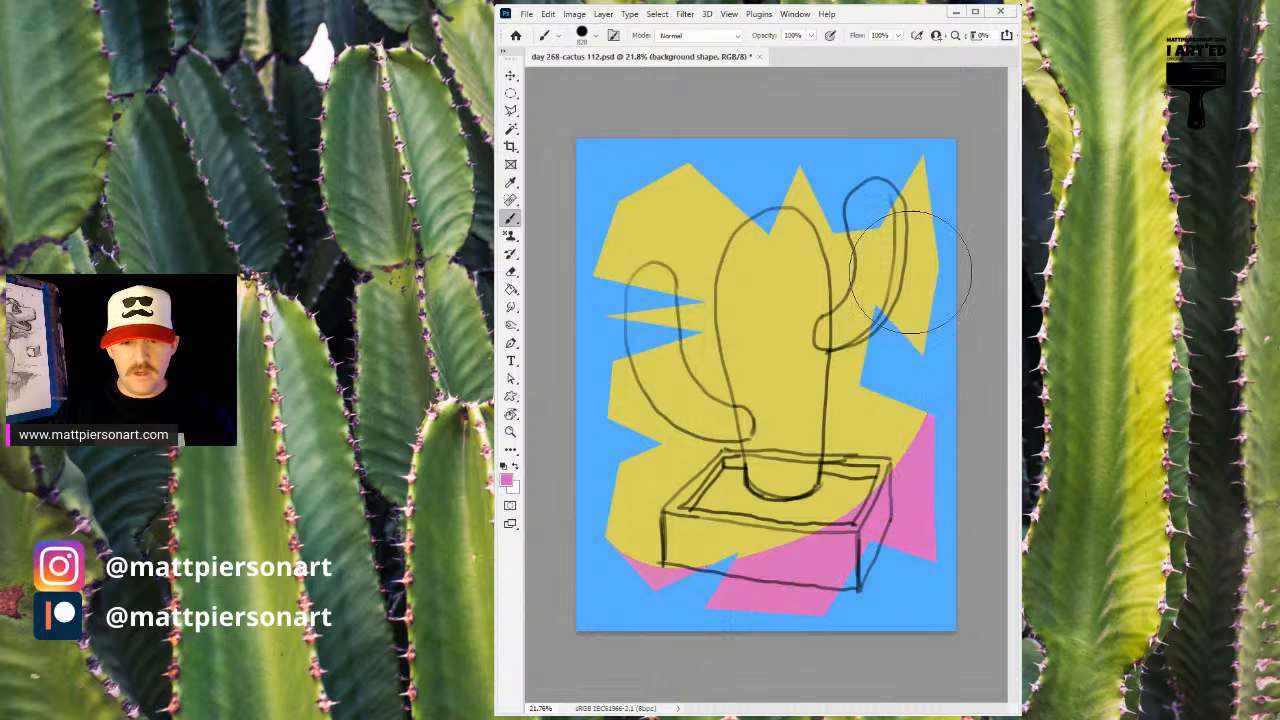
key("ctrl+z")
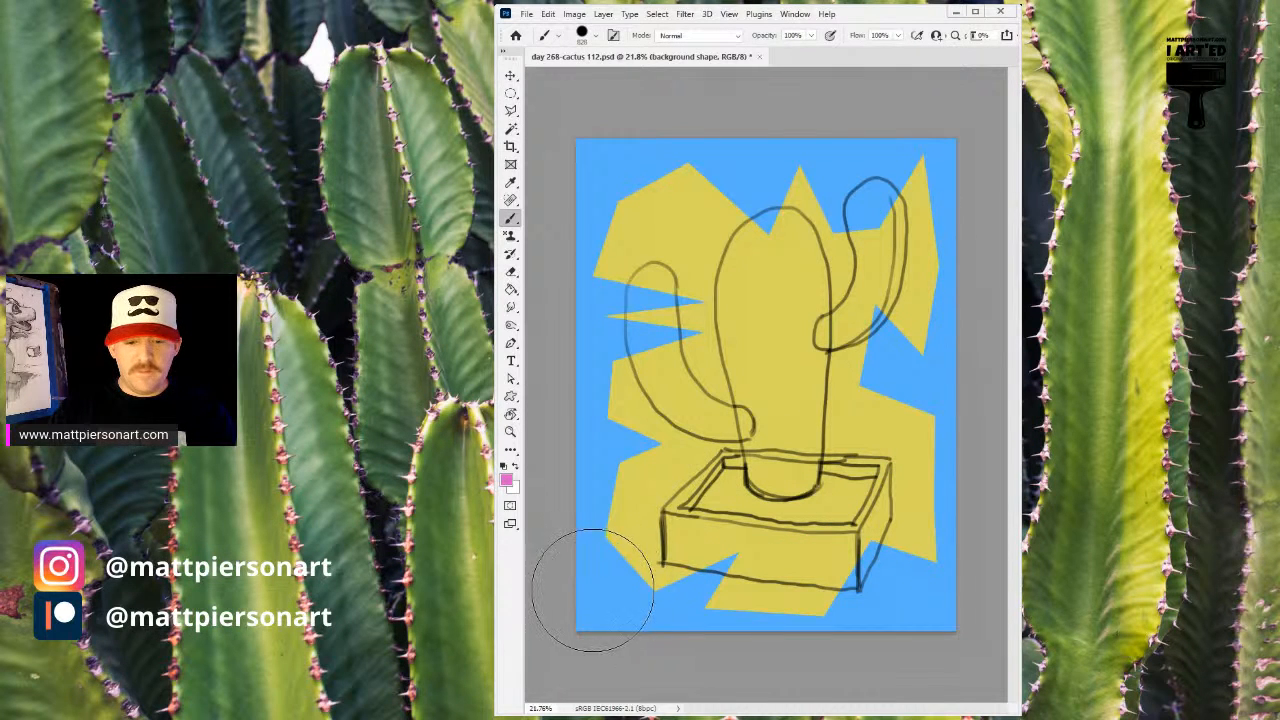
mouse_move(575, 565)
left_mouse_down()
mouse_move(697, 600)
mouse_move(1009, 354)
mouse_move(951, 129)
left_mouse_up()
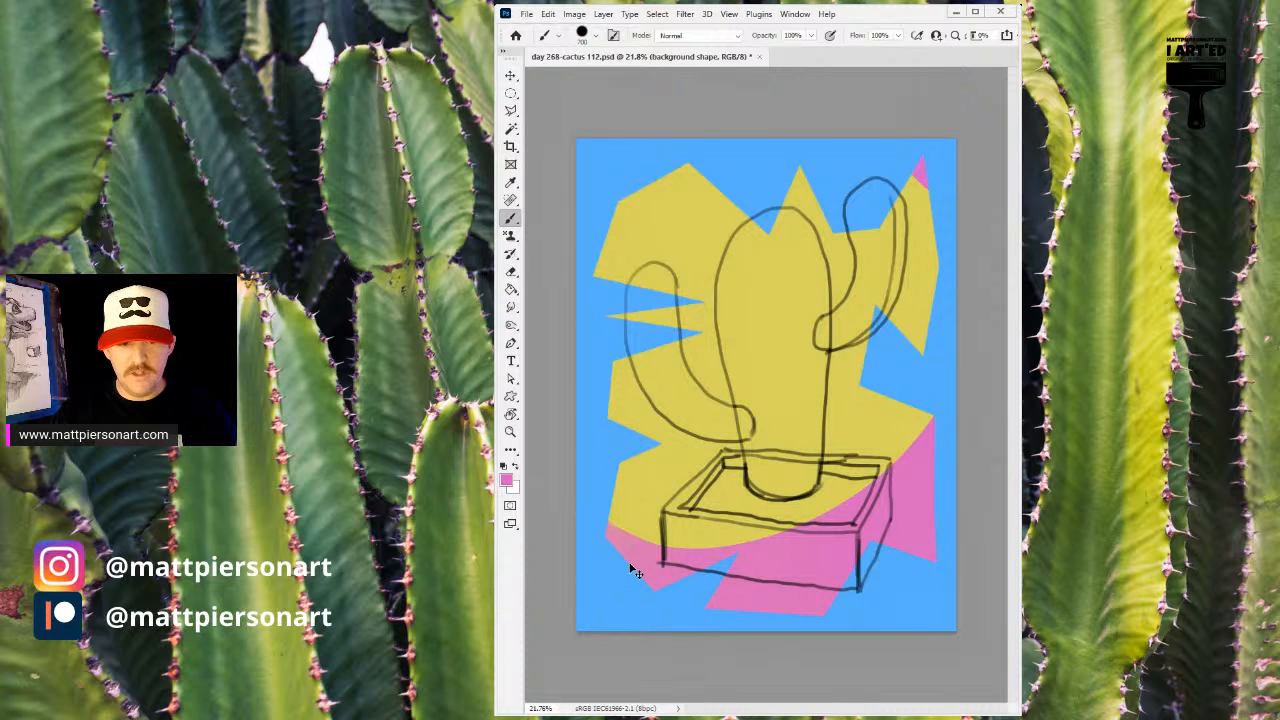
key("ctrl+z")
mouse_move(586, 532)
left_mouse_down()
mouse_move(591, 543)
mouse_move(945, 245)
left_mouse_up()
key("ctrl+z")
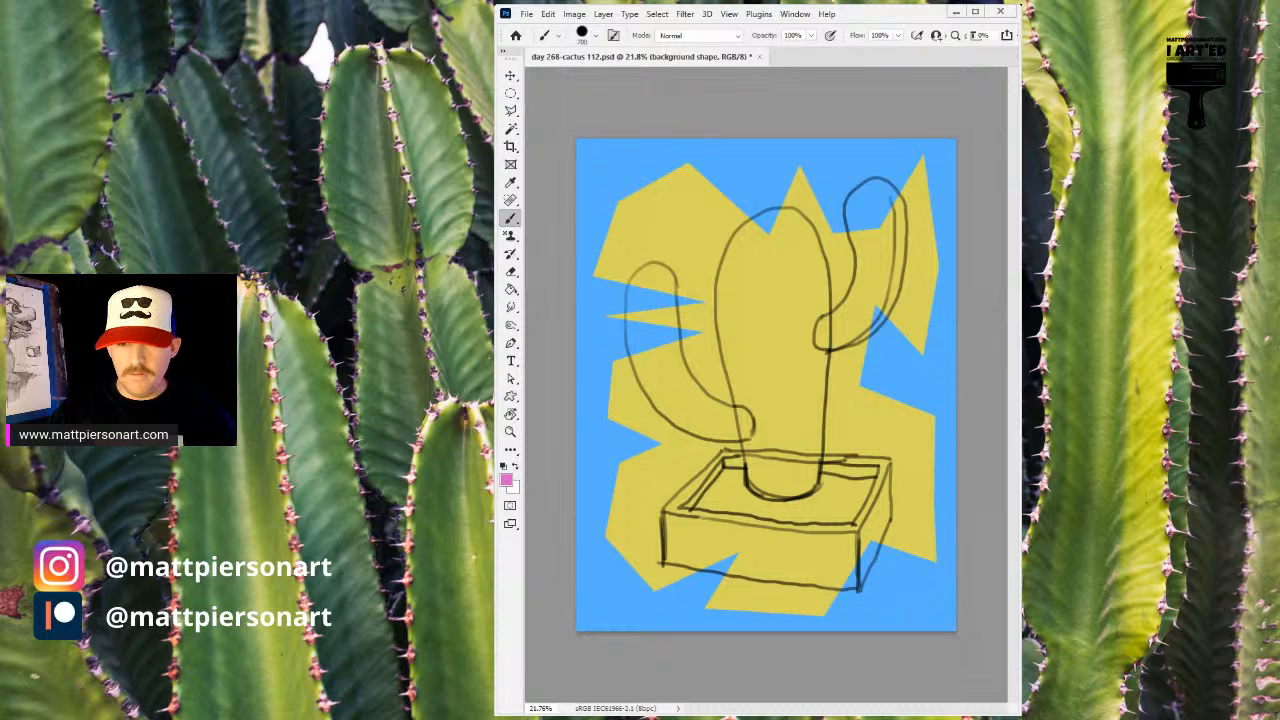
- Paint a broad curved pink stroke along the lower and right portions of the yellow background shape
mouse_move(609, 534)
left_mouse_down()
mouse_move(891, 529)
mouse_move(910, 185)
left_mouse_up()
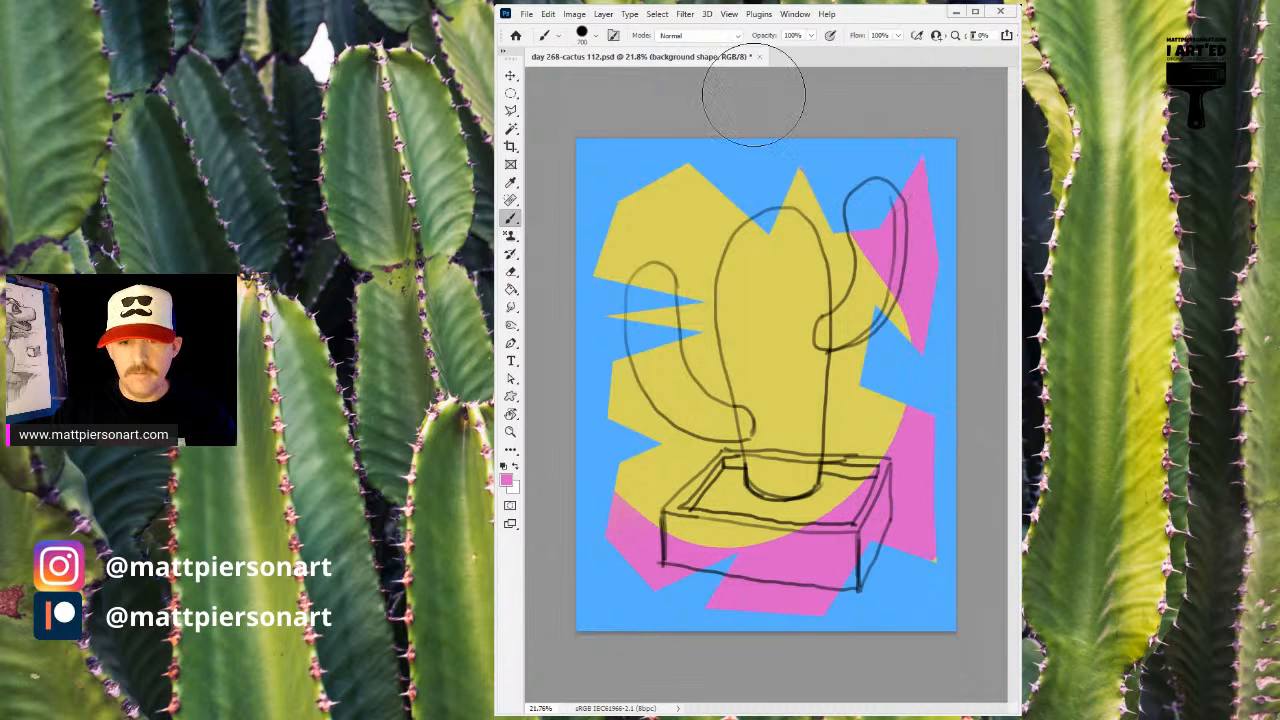
- Undo the pink stroke and repaint it as a broader curved band around the lower and right portions of the background shape
key("ctrl+z")
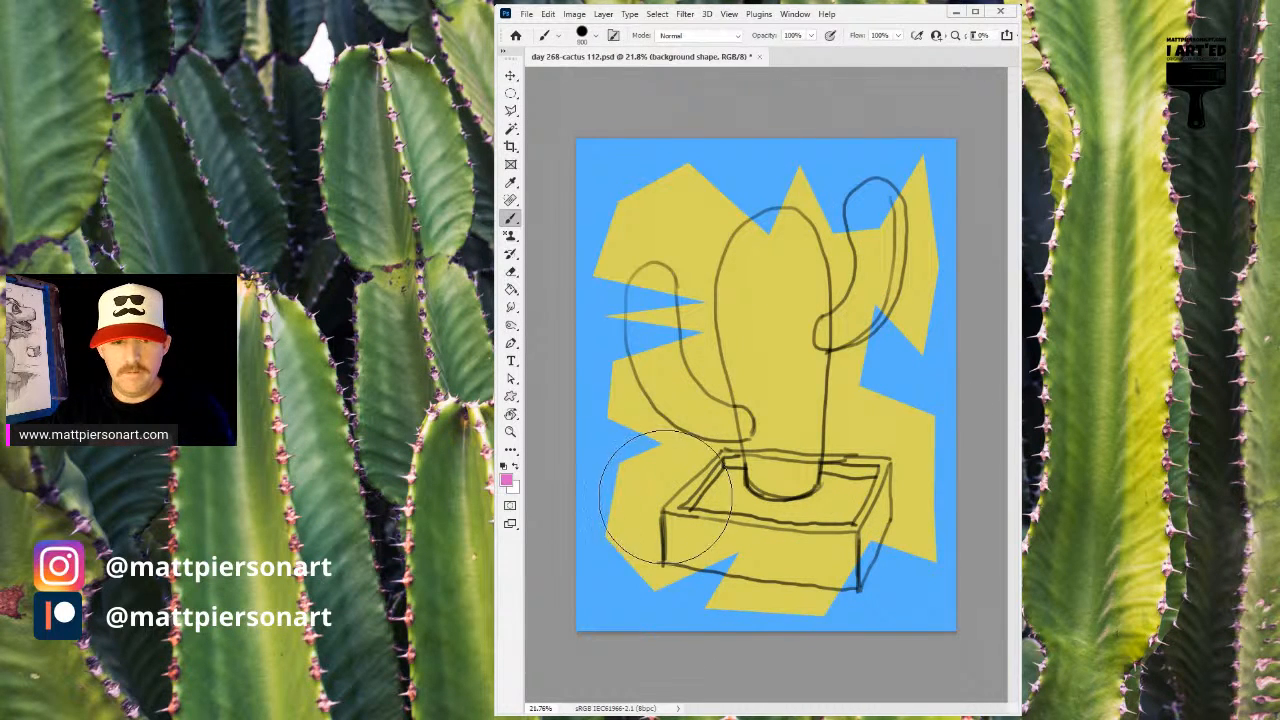
mouse_move(586, 543)
left_mouse_down()
mouse_move(746, 594)
mouse_move(983, 322)
mouse_move(747, 124)
left_mouse_up()
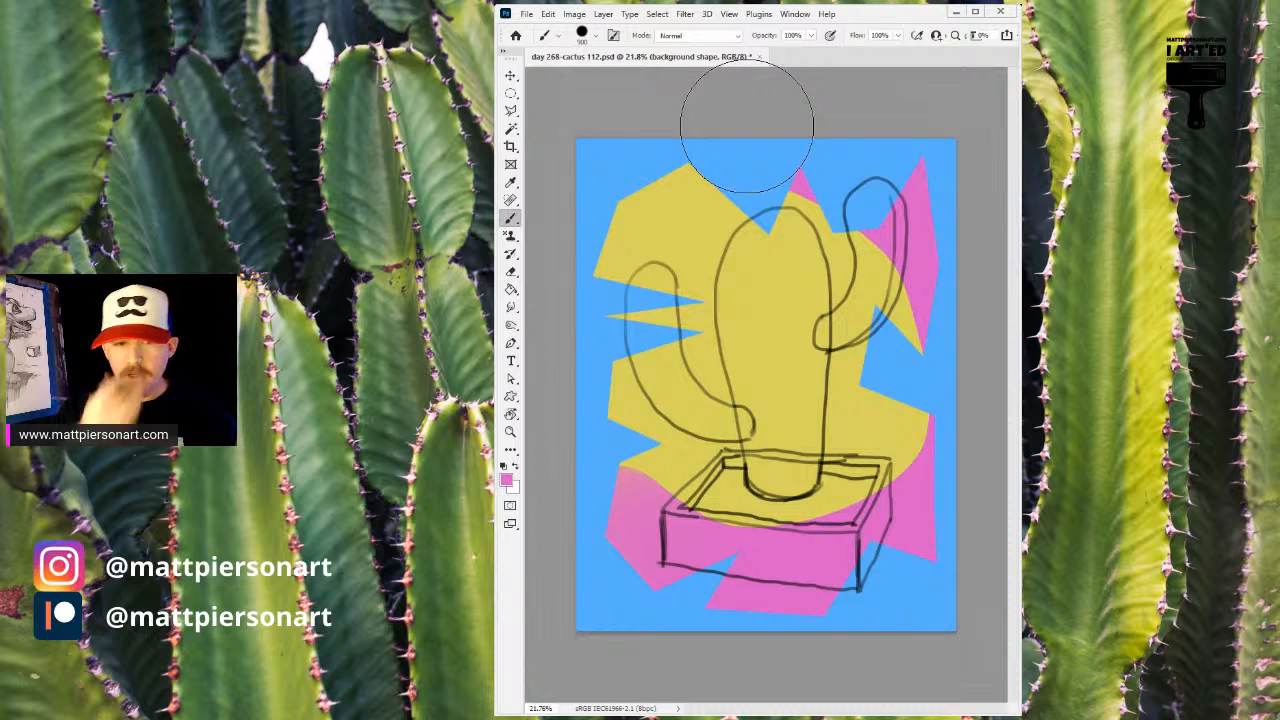
key("ctrl+z")
mouse_move(575, 520)
left_mouse_down()
mouse_move(686, 571)
mouse_move(737, 113)
left_mouse_up()
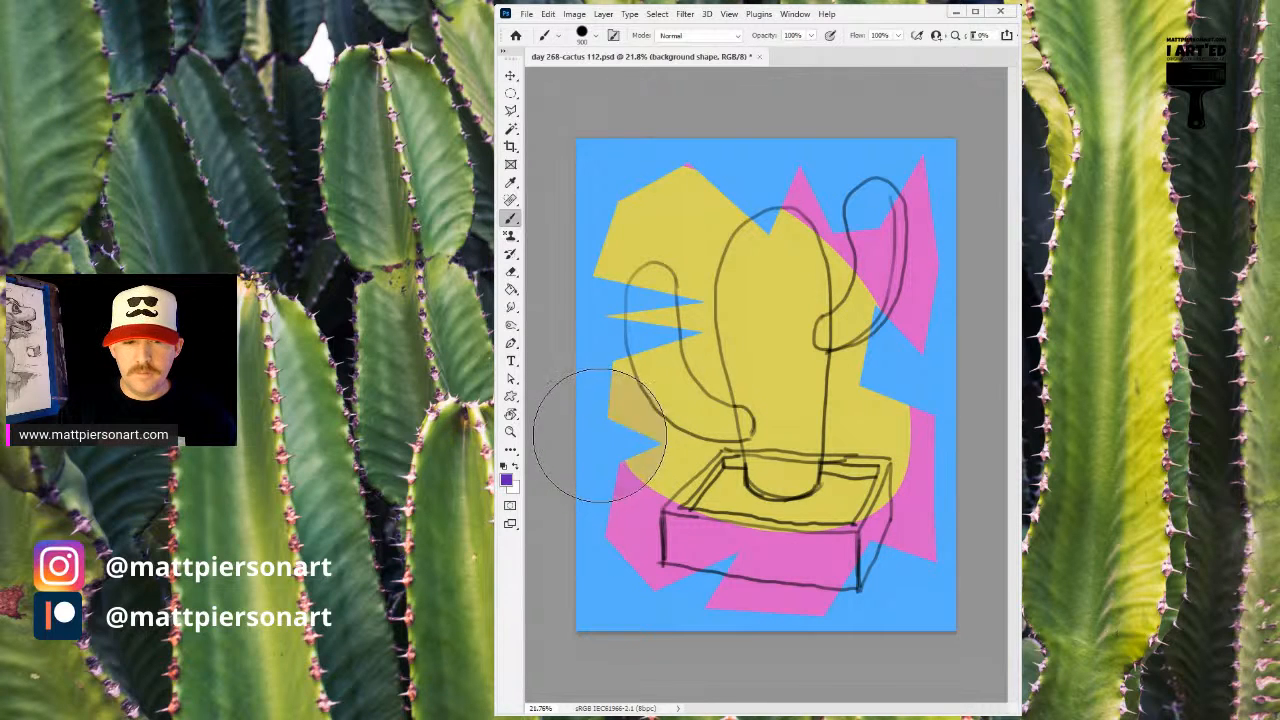
- Paint a broad purple sweep diagonally across the background shape from the middle left edge to the lower right
left_click_drag(597, 435, 875, 560)
key("ctrl+z")
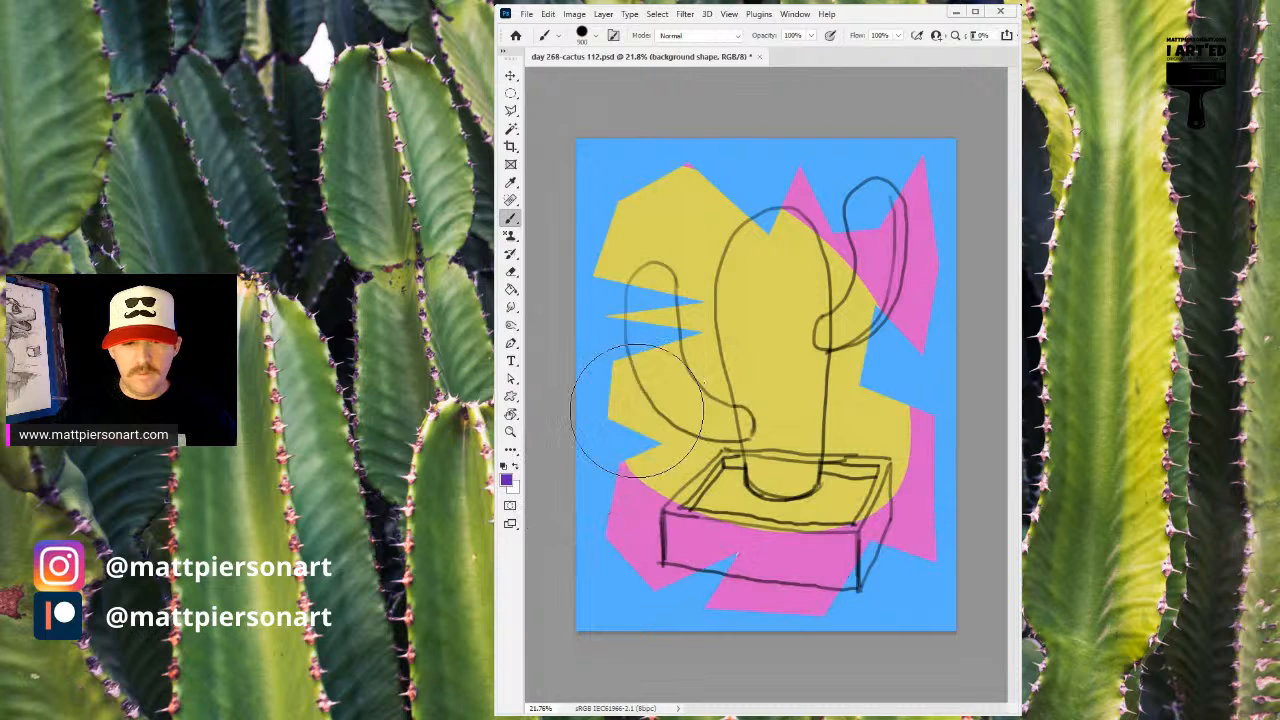
left_click_drag(630, 400, 914, 557)
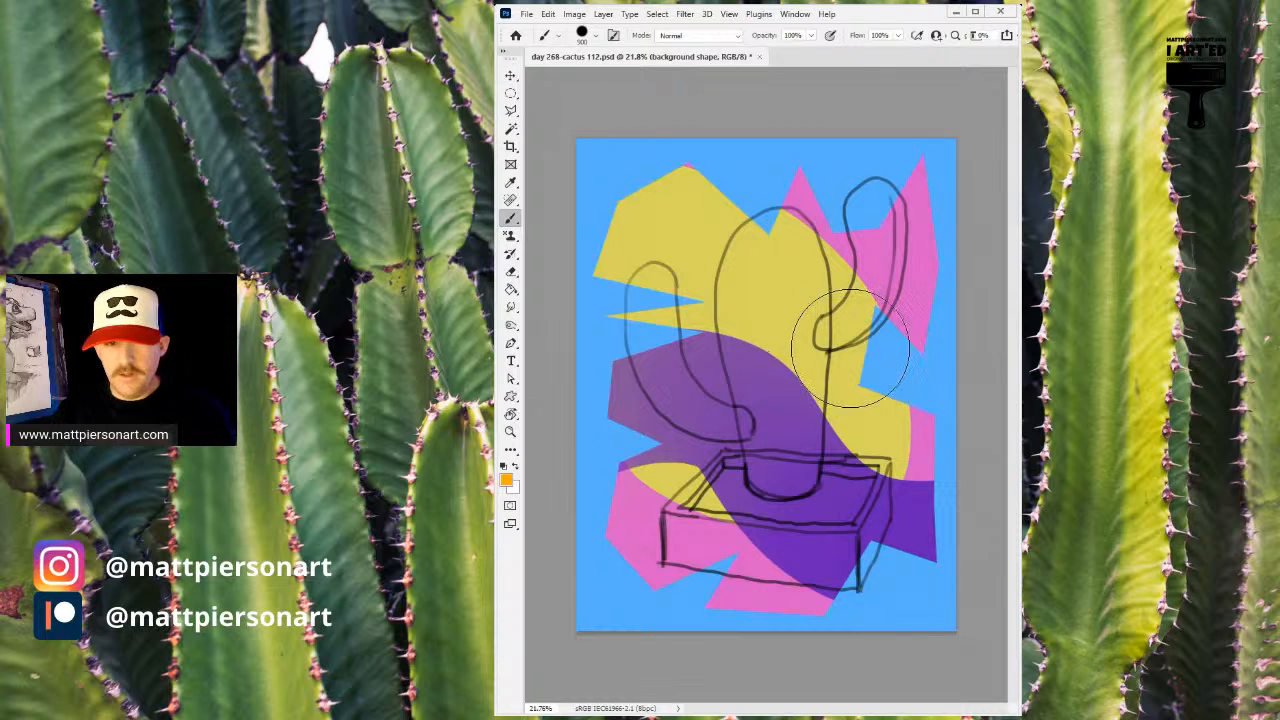
- Paint an orange band along the upper edge of the purple sweep and a lime green stroke across the shape's lower right corners
mouse_move(605, 312)
left_mouse_down()
mouse_move(850, 420)
mouse_move(930, 550)
left_mouse_up()
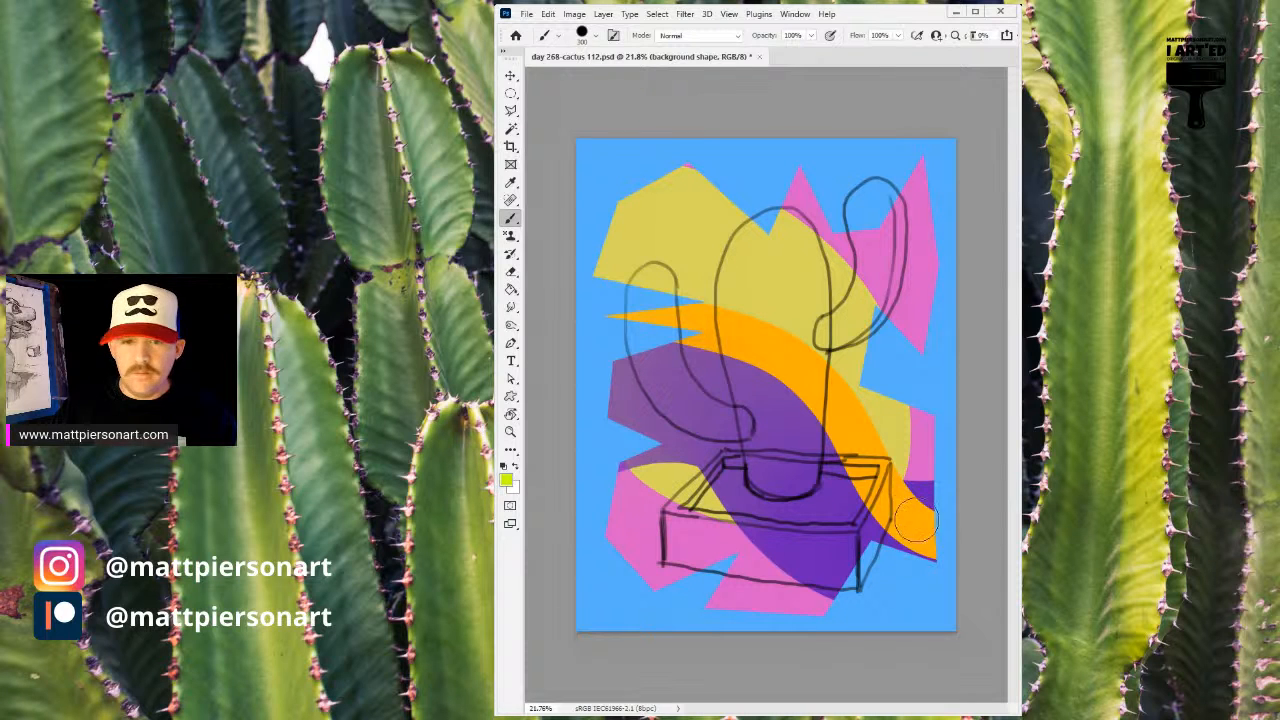
left_click_drag(968, 534, 699, 634)
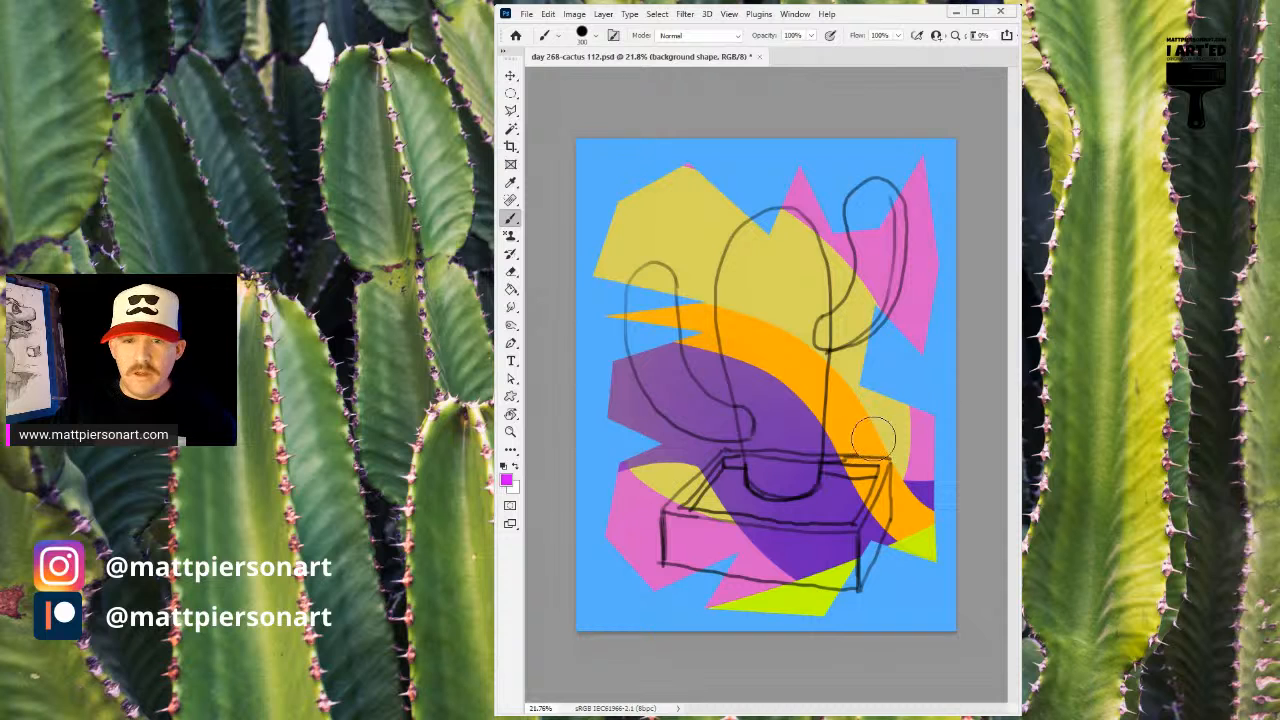
- Paint a winding magenta band across the planter area, up through the purple and orange areas, to the shape's upper left
mouse_move(955, 433)
left_mouse_down()
mouse_move(815, 462)
mouse_move(605, 540)
left_mouse_up()
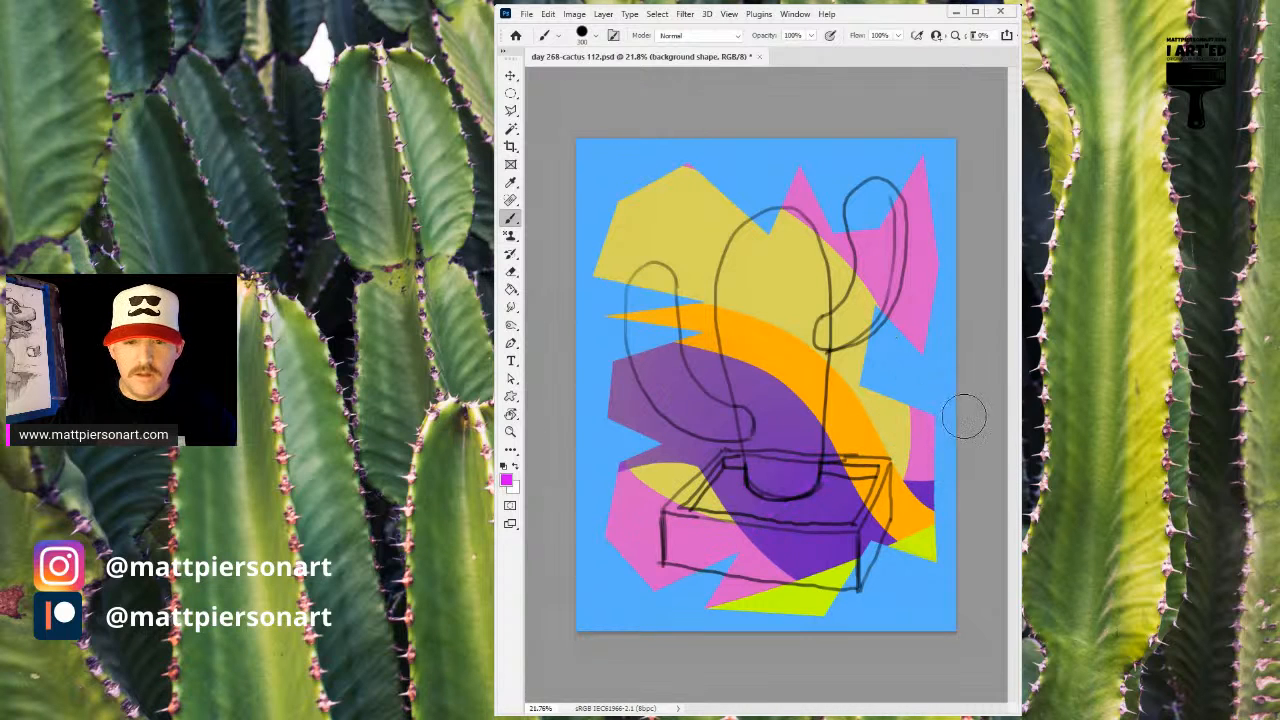
left_click_drag(955, 410, 700, 172)
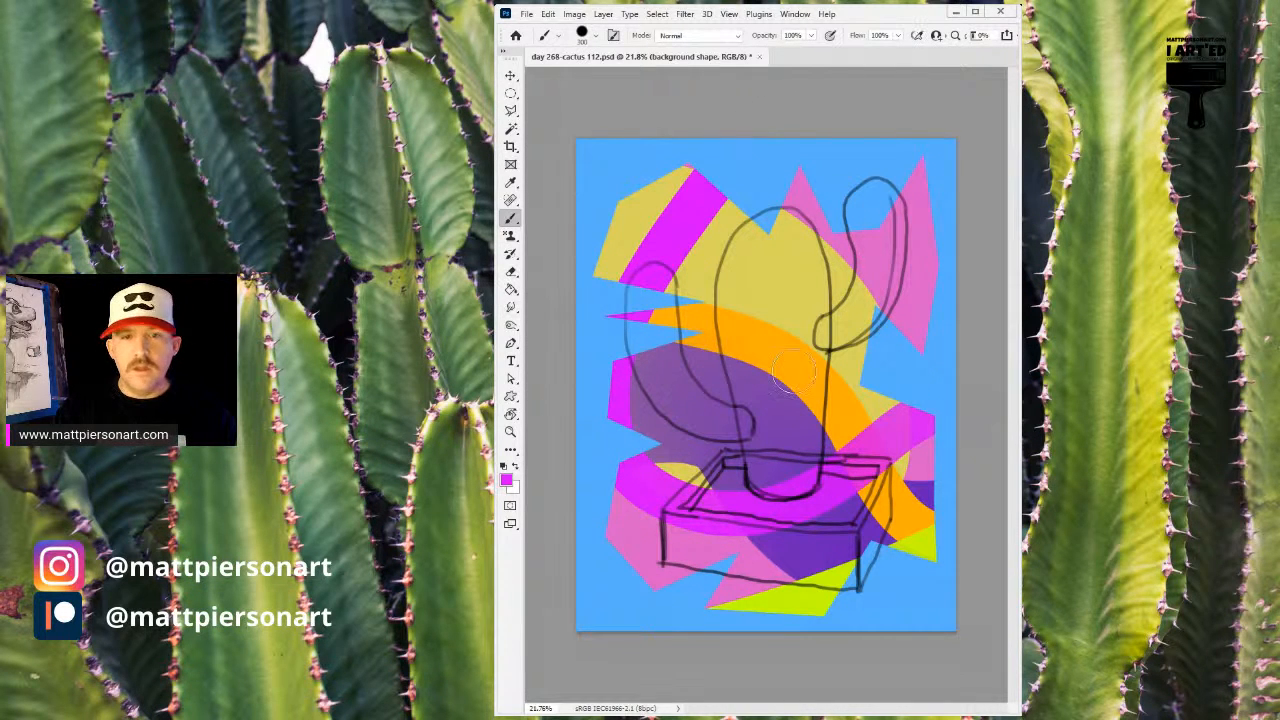
key("ctrl+z")
mouse_move(958, 452)
left_mouse_down()
mouse_move(756, 528)
mouse_move(895, 345)
mouse_move(595, 255)
left_mouse_up()
key("ctrl+z")
mouse_move(955, 455)
left_mouse_down()
mouse_move(705, 385)
mouse_move(645, 160)
left_mouse_up()
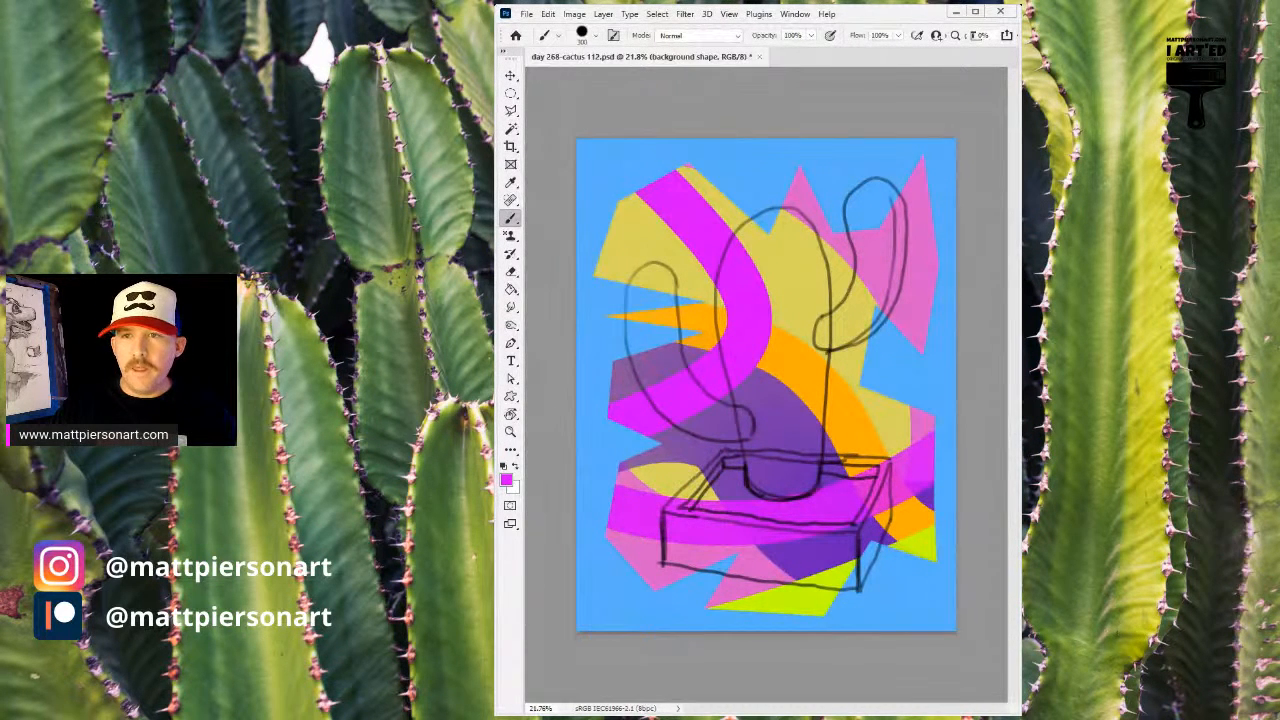
- Paint broad black accents along the lower left, right and upper left edges of the background shape with an enlarged brush
left_click_drag(808, 409, 836, 406)
mouse_move(667, 166)
left_mouse_down()
mouse_move(594, 391)
mouse_move(622, 548)
left_mouse_up()
key("ctrl+z")
mouse_move(588, 498)
left_mouse_down()
mouse_move(584, 517)
mouse_move(913, 648)
left_mouse_up()
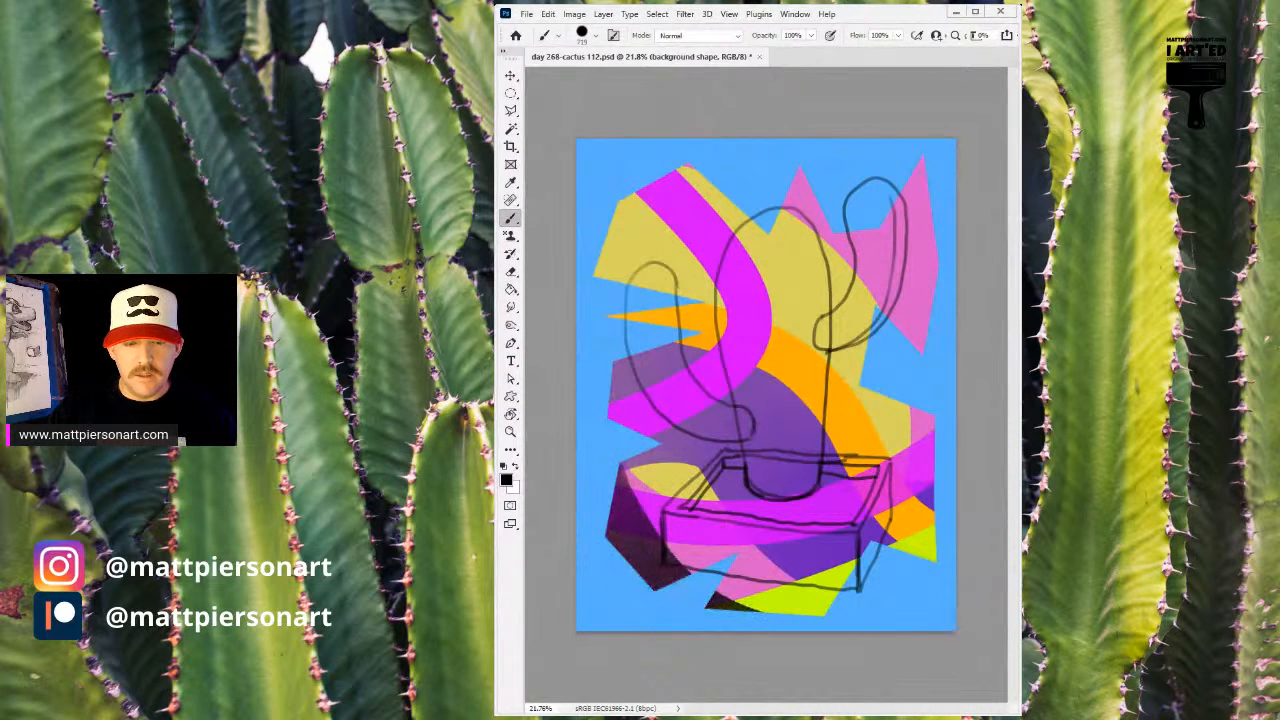
mouse_move(953, 165)
left_mouse_down()
mouse_move(977, 251)
mouse_move(935, 595)
left_mouse_up()
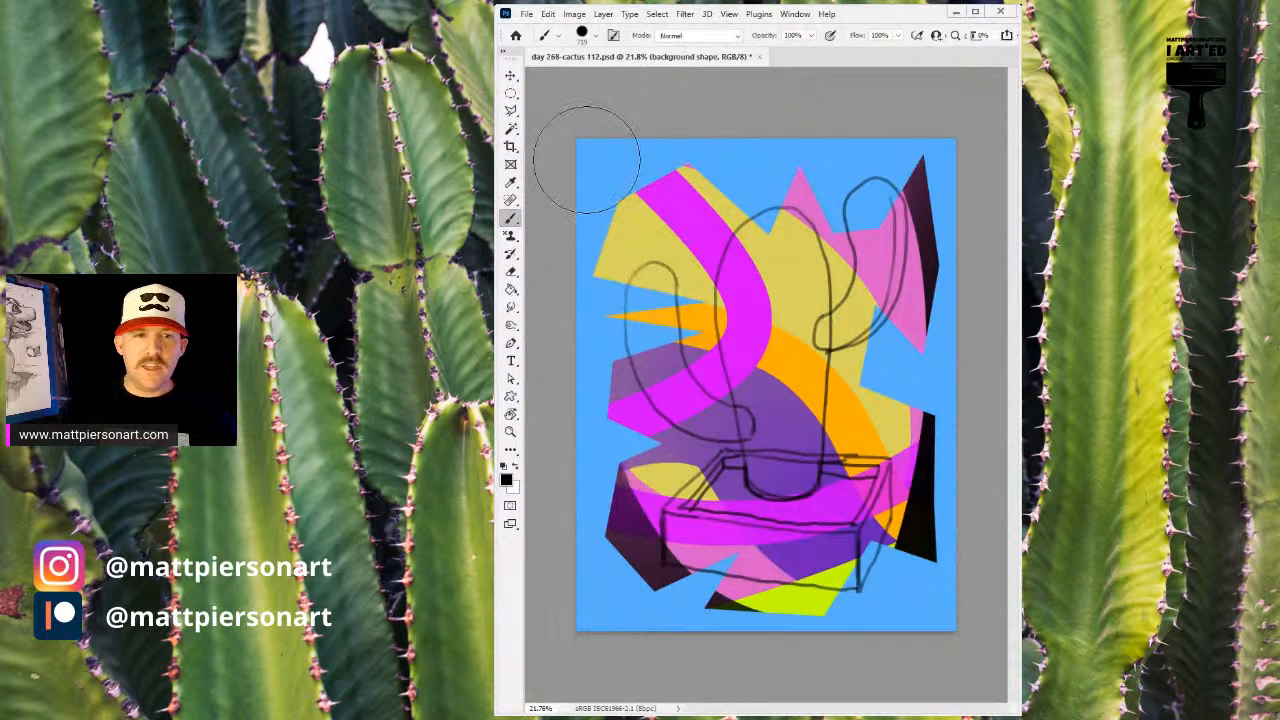
left_click_drag(584, 162, 548, 274)
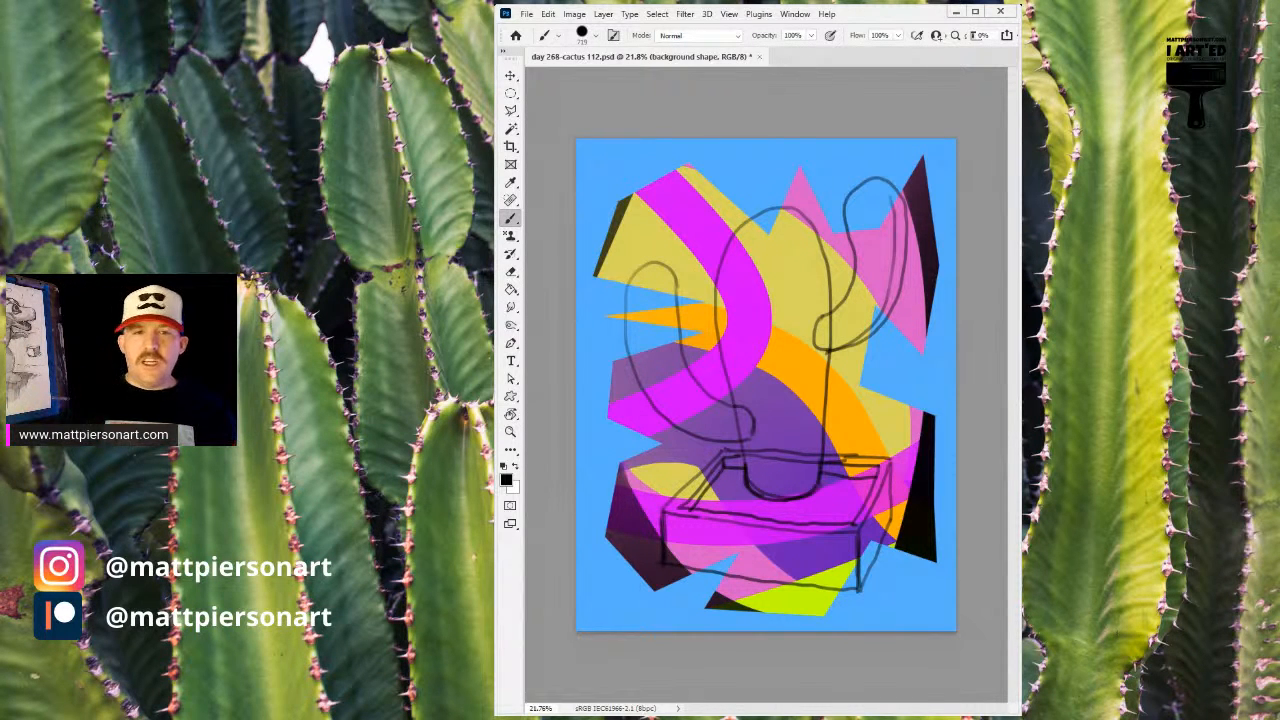
- Hide the background and background shape layers and make the pot layer active
key("alt+[")
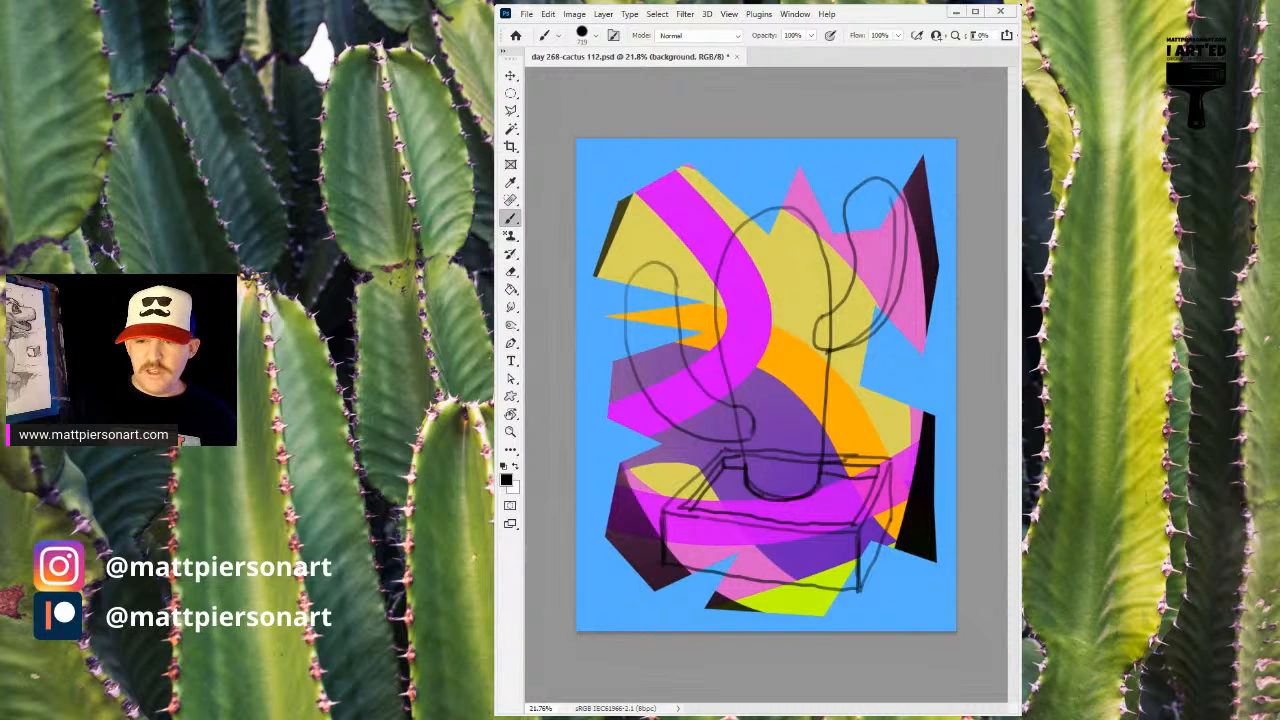
key("ctrl+comma")
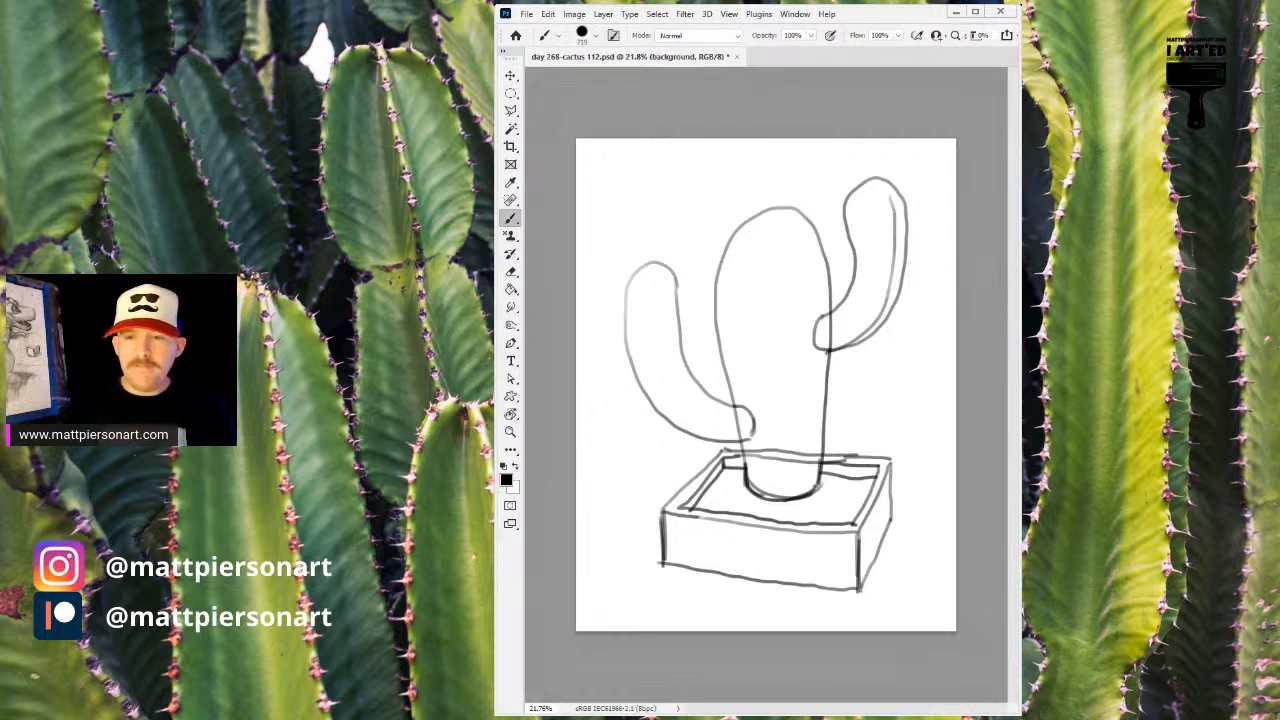
key("alt+]")
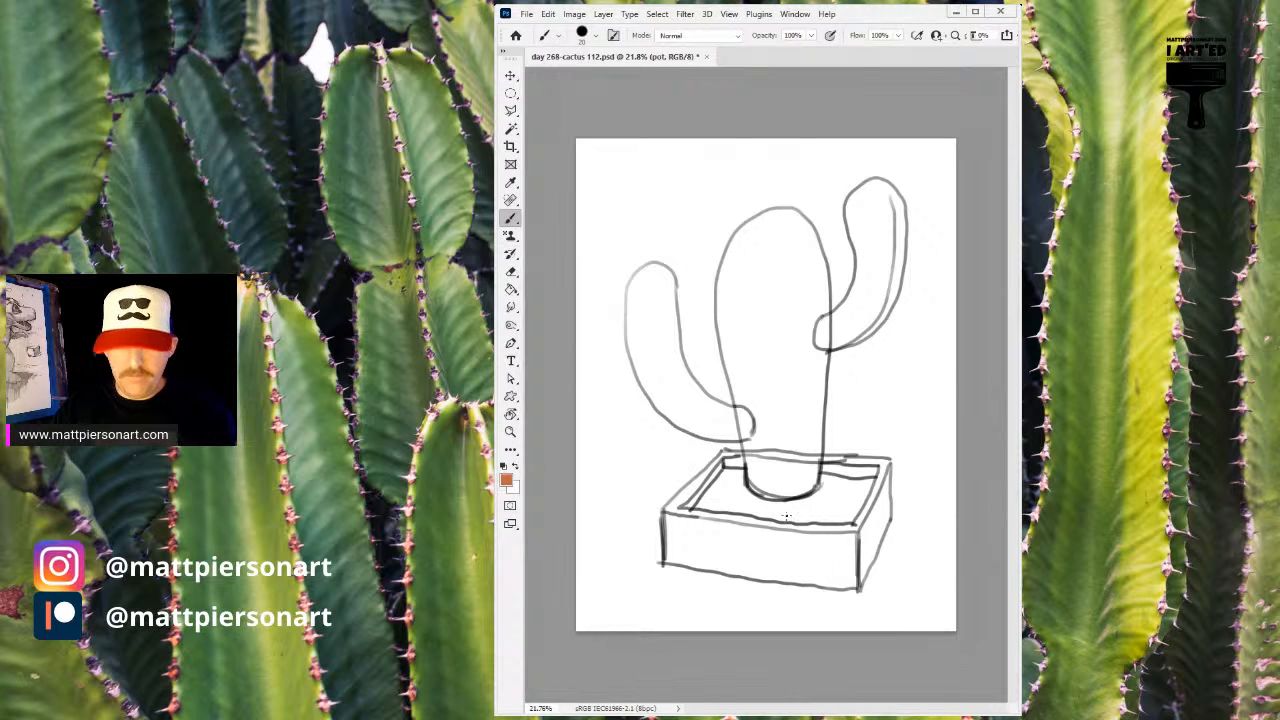
- Paint the whole planter and a margin around it in terracotta on the pot layer with an enlarged brush
key("]")
key("]")
key("]")
key("]")
key("]")
key("]")
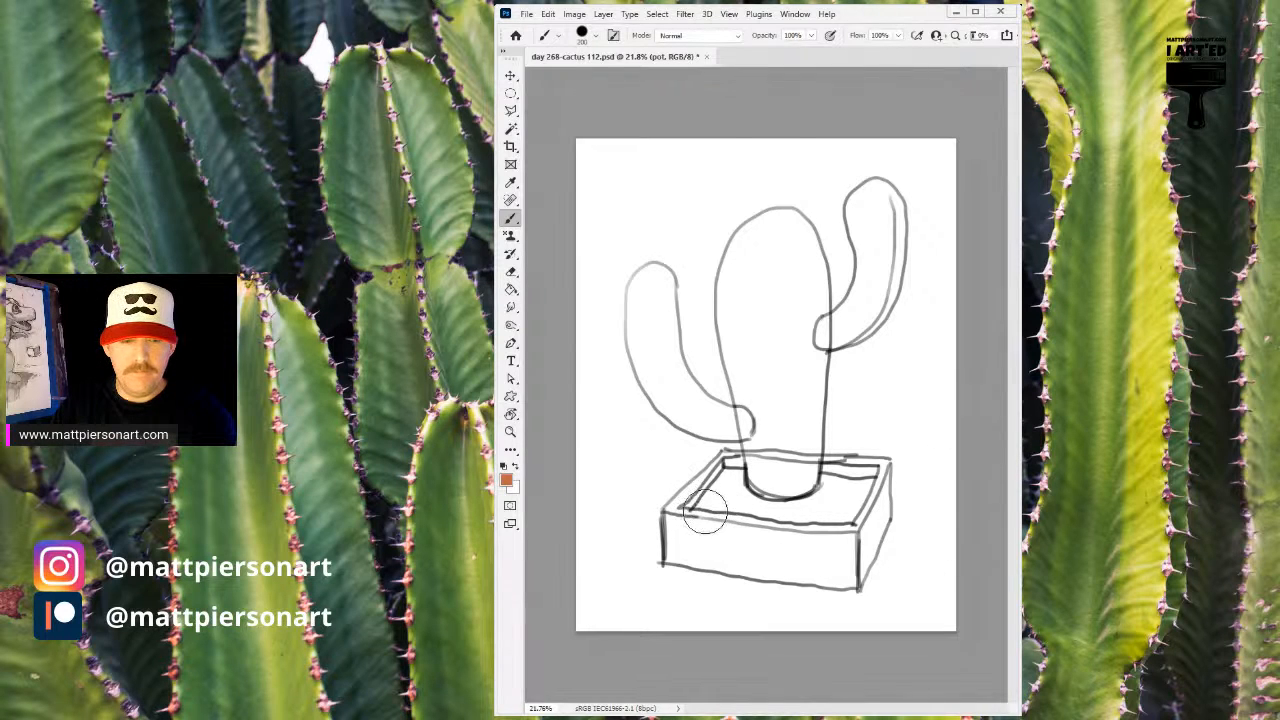
mouse_move(694, 514)
left_mouse_down()
mouse_move(678, 530)
mouse_move(875, 555)
mouse_move(746, 470)
mouse_move(782, 498)
mouse_move(836, 506)
left_mouse_up()
- Enlarge the eraser to 300 px and erase the terracotta overflow above the planter's back edge
key("e")
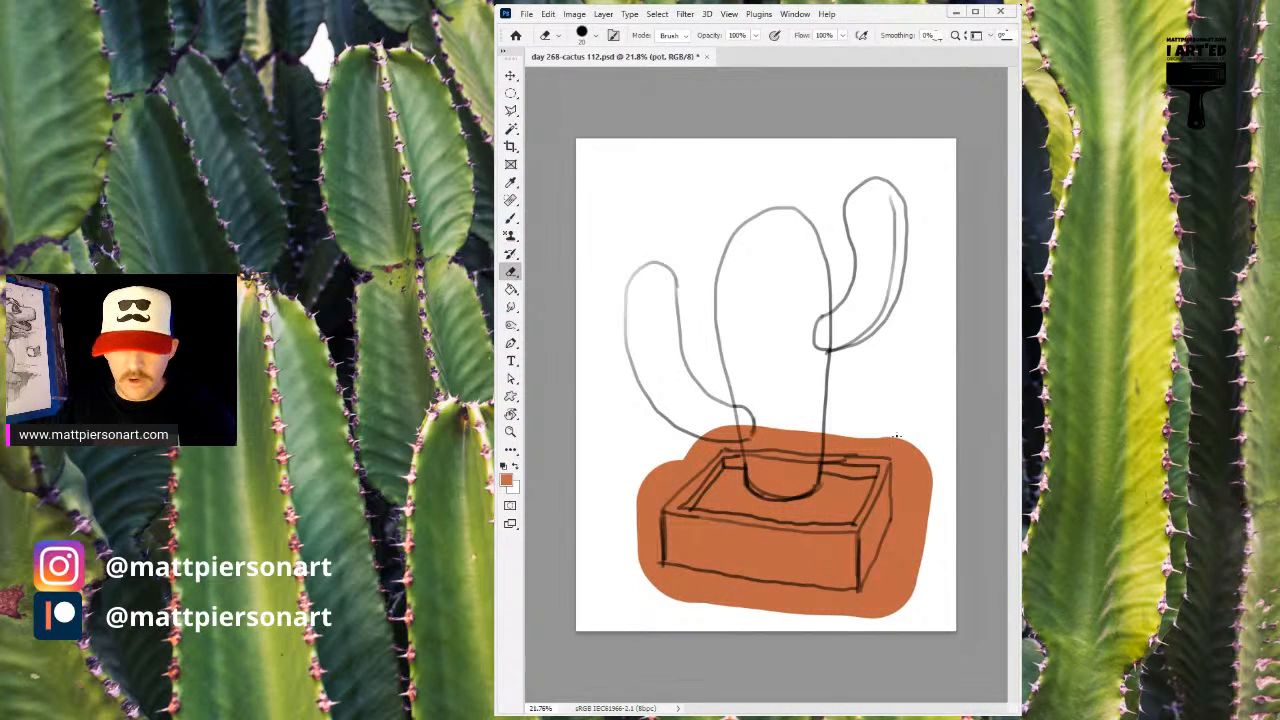
key("]")
key("]")
key("]")
key("]")
key("]")
key("]")
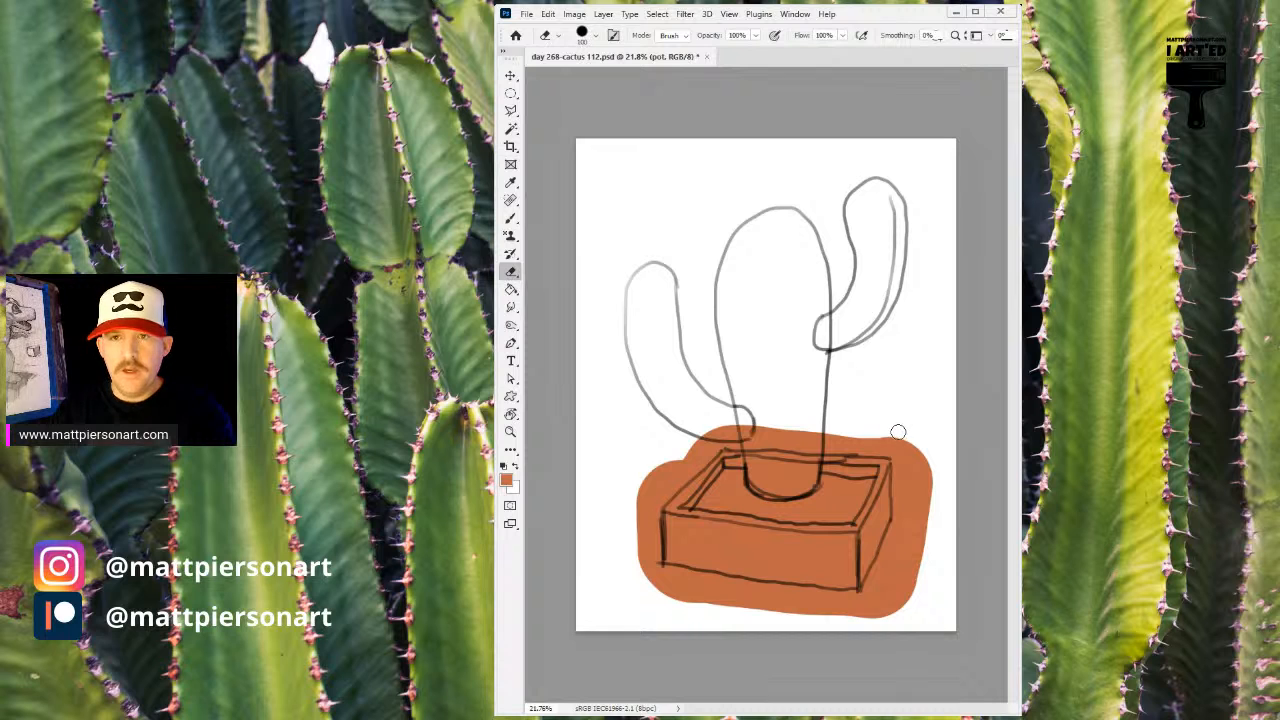
key("bracketright")
key("bracketright")
key("bracketright")
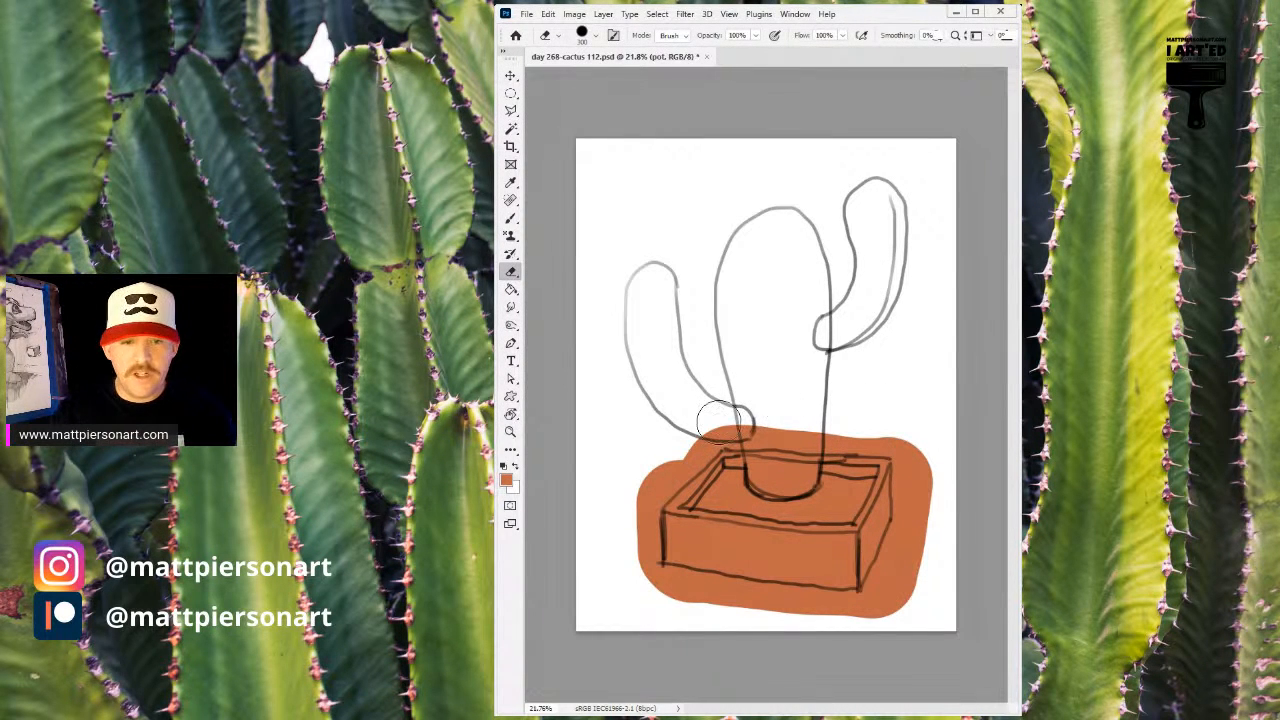
left_click_drag(704, 448, 729, 441)
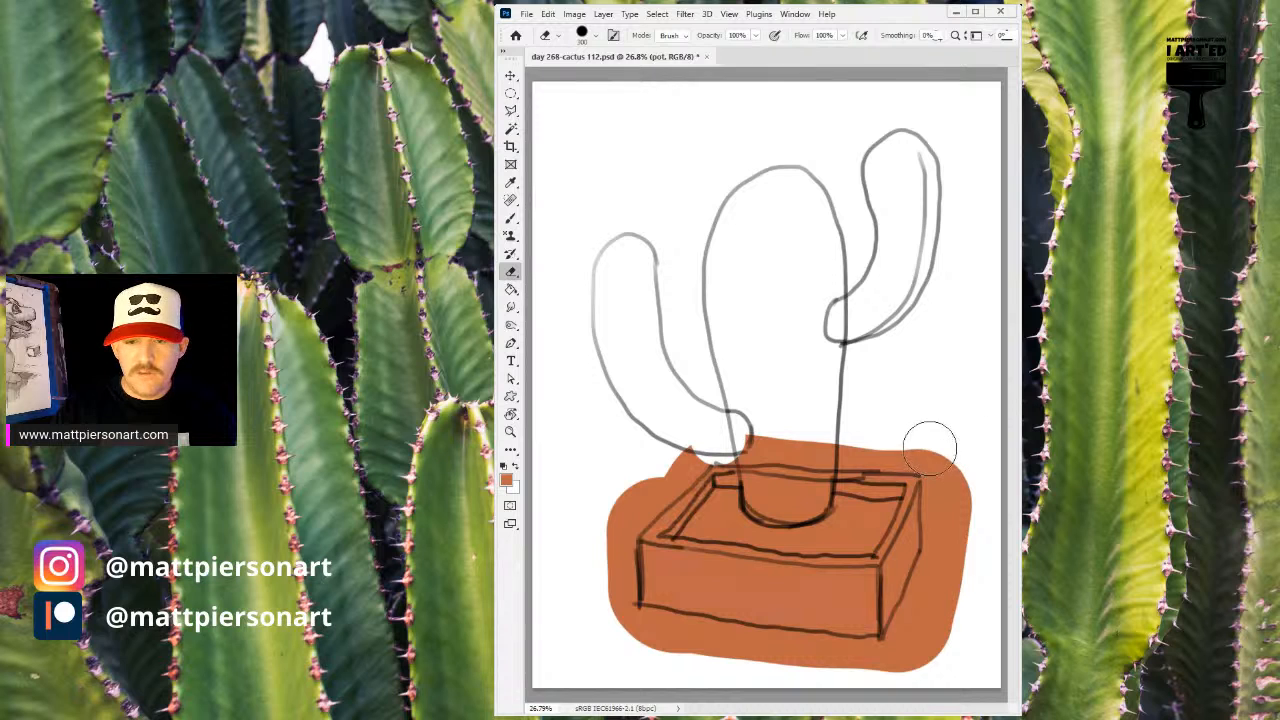
left_click_drag(926, 451, 900, 445)
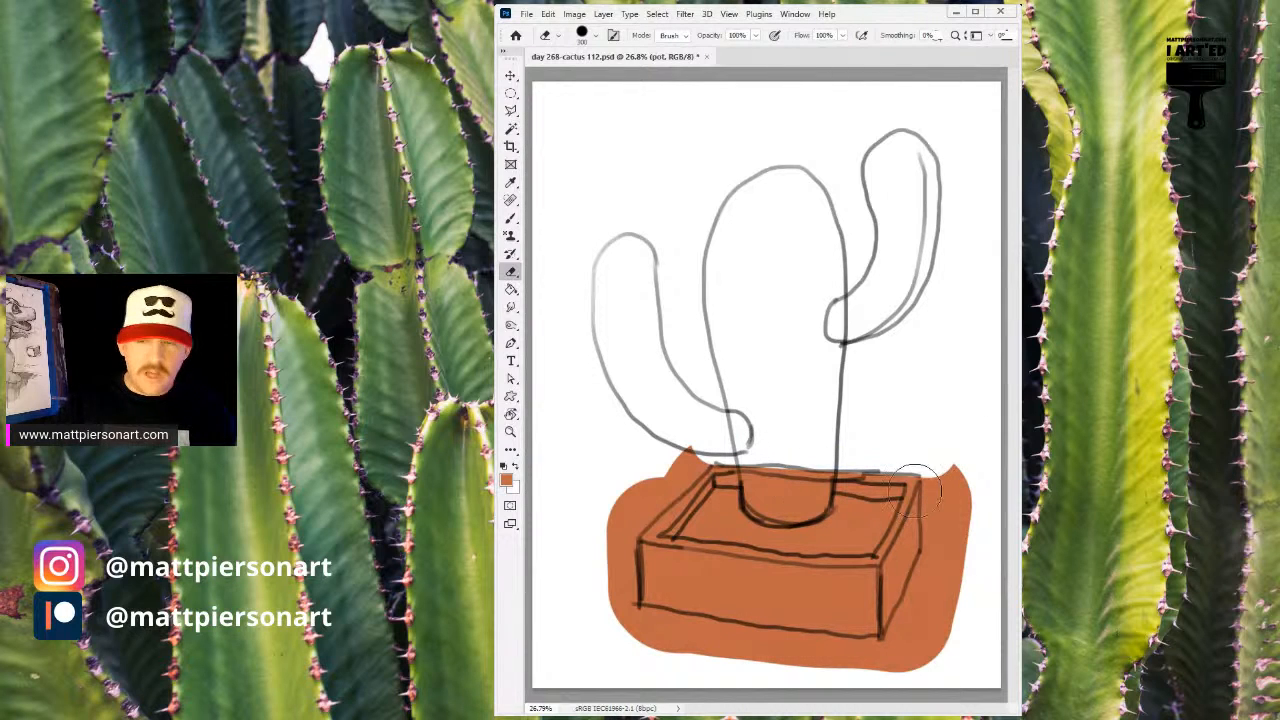
- Erase the terracotta overflow along the planter's right, bottom and left edges to follow the line work
mouse_move(938, 487)
left_mouse_down()
mouse_move(942, 500)
mouse_move(948, 482)
mouse_move(956, 555)
mouse_move(951, 546)
mouse_move(905, 655)
mouse_move(908, 640)
mouse_move(872, 664)
left_mouse_up()
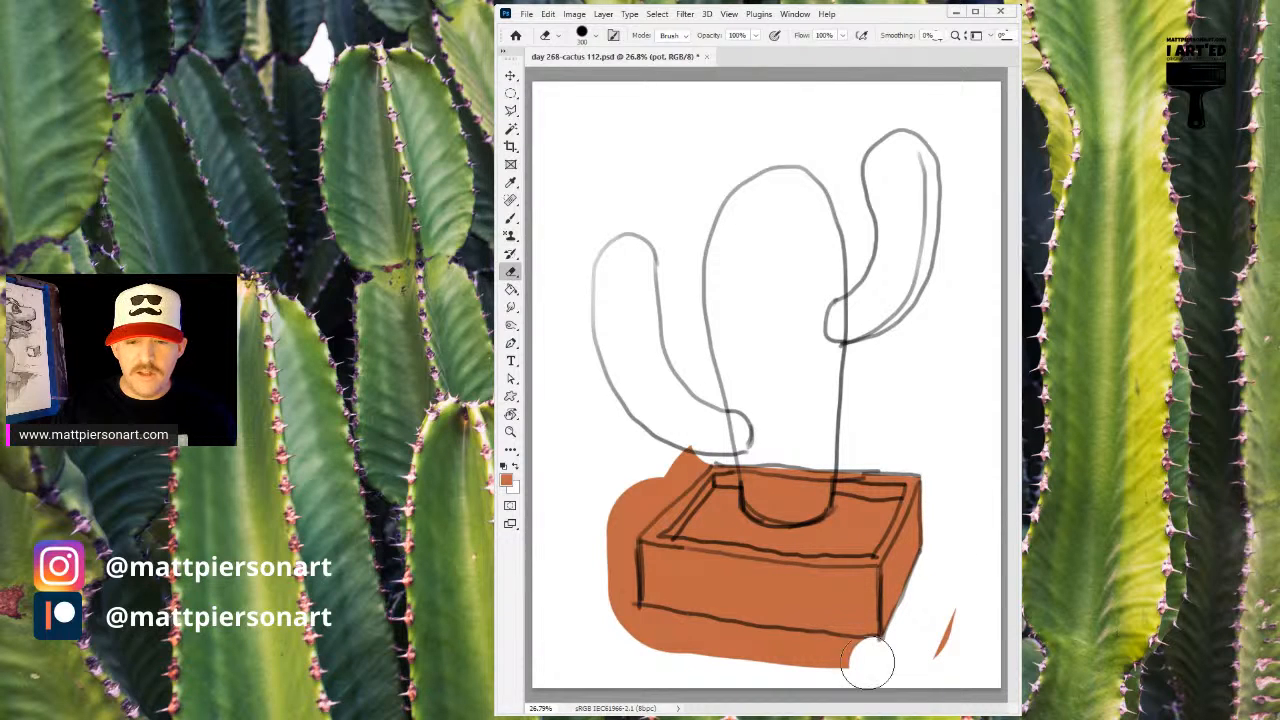
mouse_move(632, 632)
left_mouse_down()
mouse_move(600, 634)
mouse_move(591, 606)
mouse_move(606, 606)
mouse_move(600, 514)
mouse_move(663, 451)
mouse_move(683, 453)
left_mouse_up()
left_click_drag(971, 563, 931, 674)
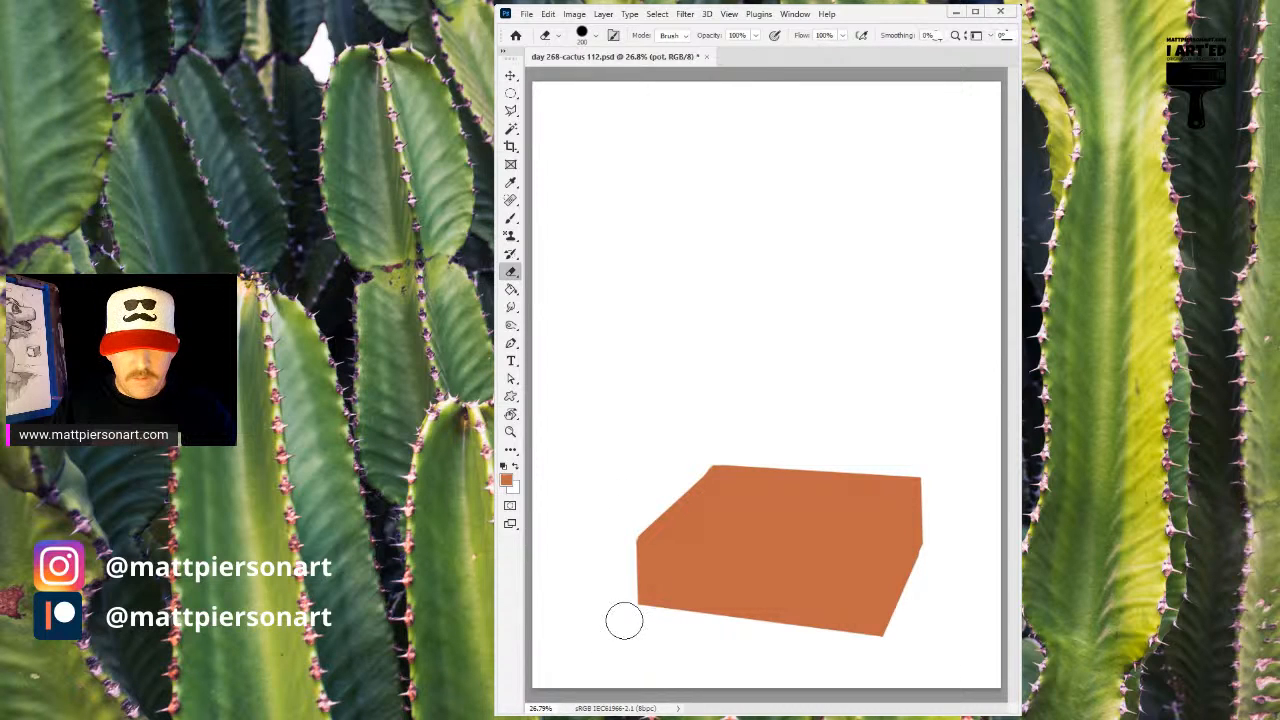
mouse_move(623, 620)
left_mouse_down()
mouse_move(700, 631)
mouse_move(718, 648)
left_mouse_up()
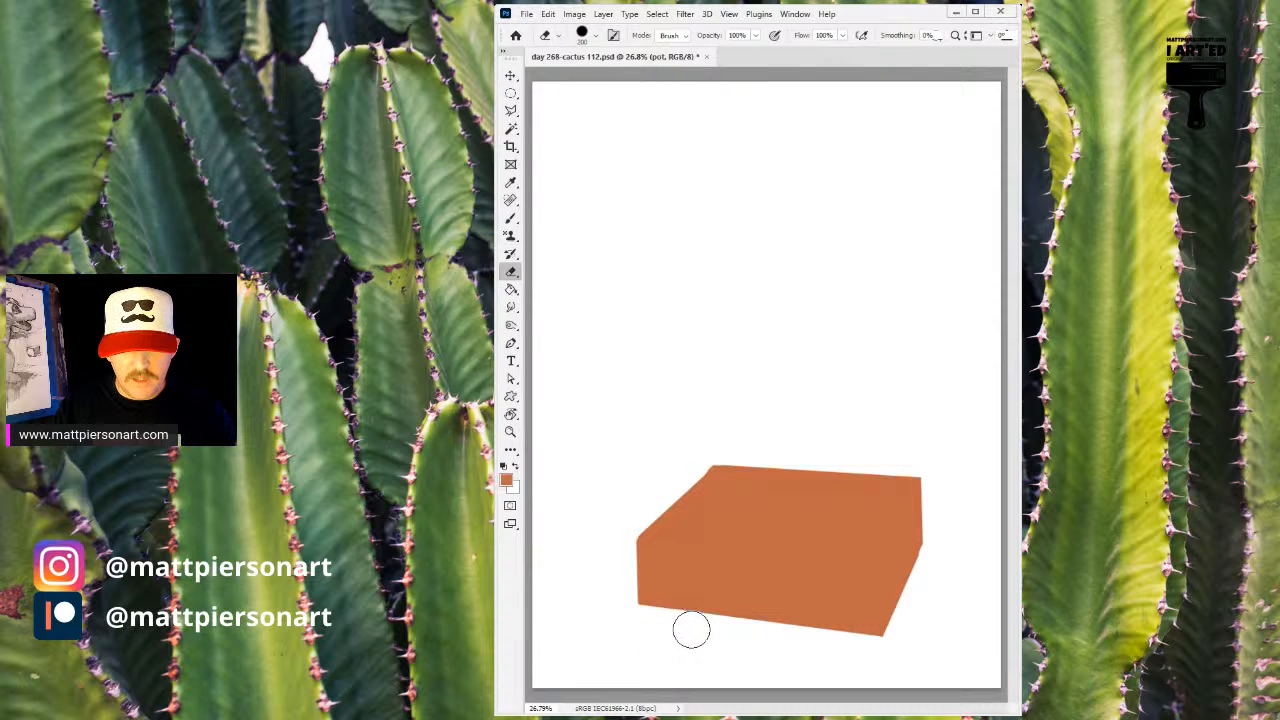
left_click_drag(724, 636, 866, 653)
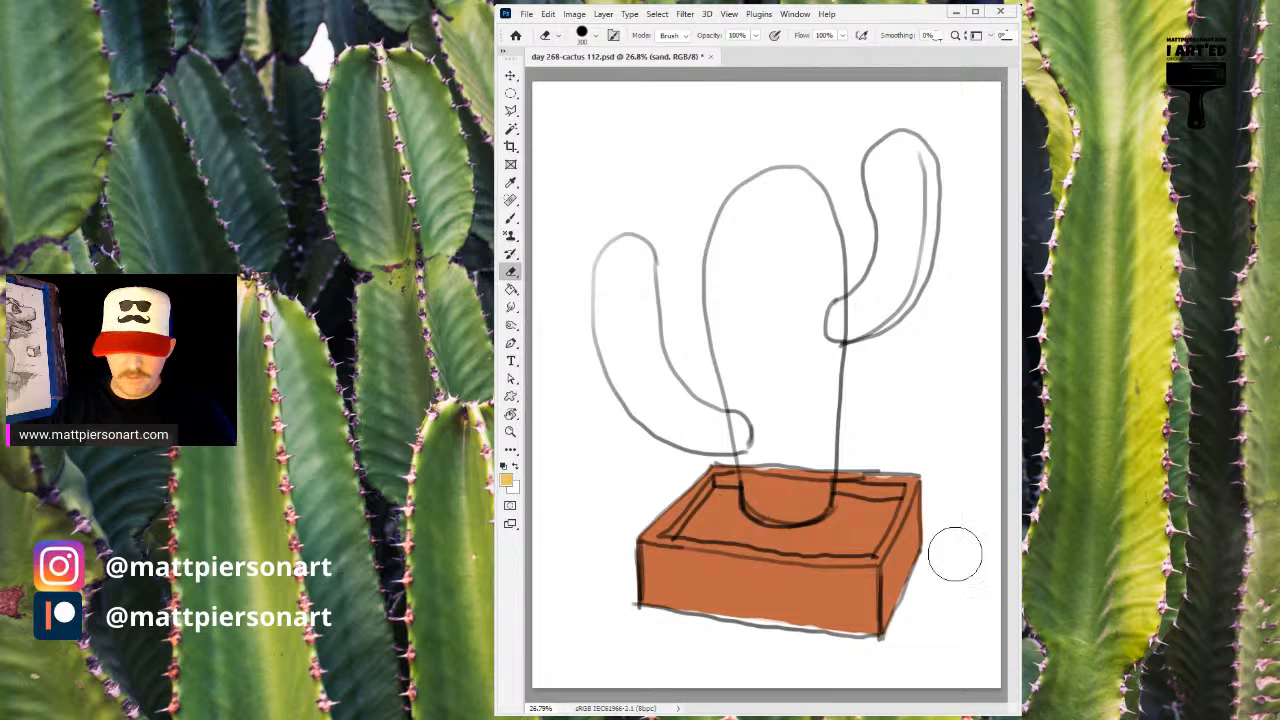
- Paint sandy yellow over the planter's opening on the sand layer
key("b")
mouse_move(690, 495)
left_mouse_down()
mouse_move(770, 545)
mouse_move(820, 515)
mouse_move(730, 480)
left_mouse_up()
- Erase the sand colour in straight strokes along the planter's back and right rims with a 250 px eraser
key("e")
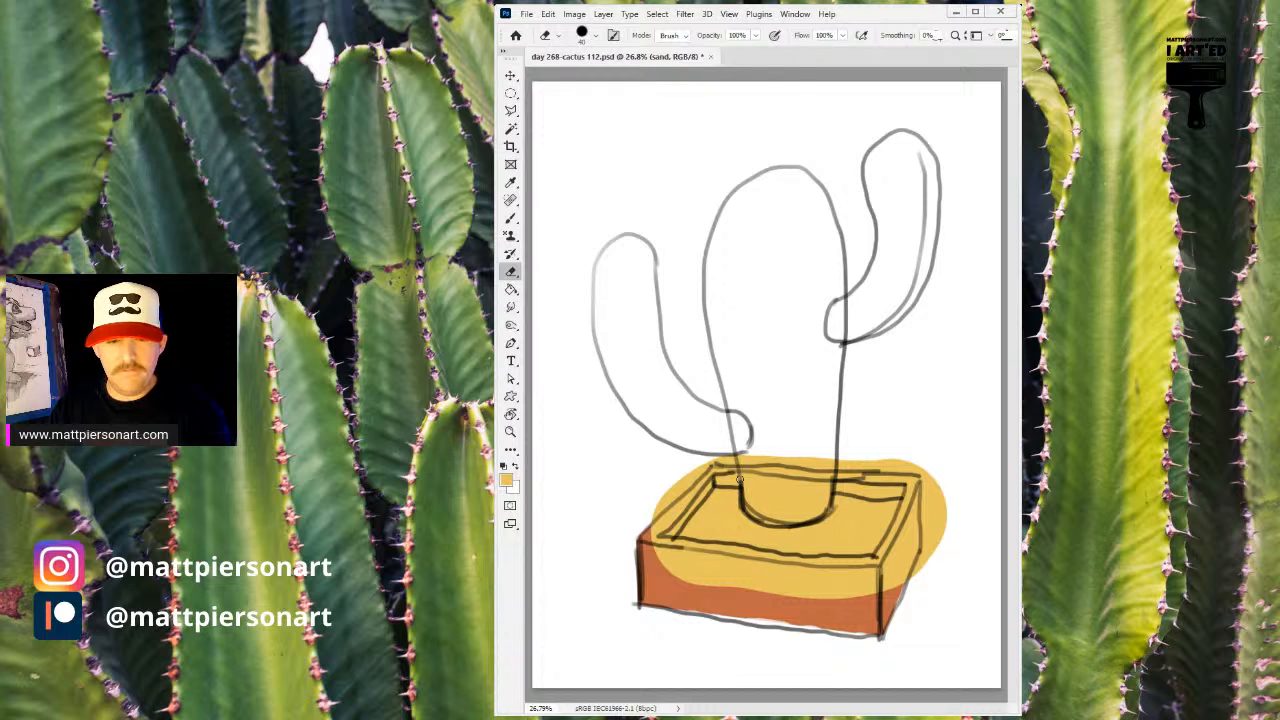
key("bracketright")
key("bracketright")
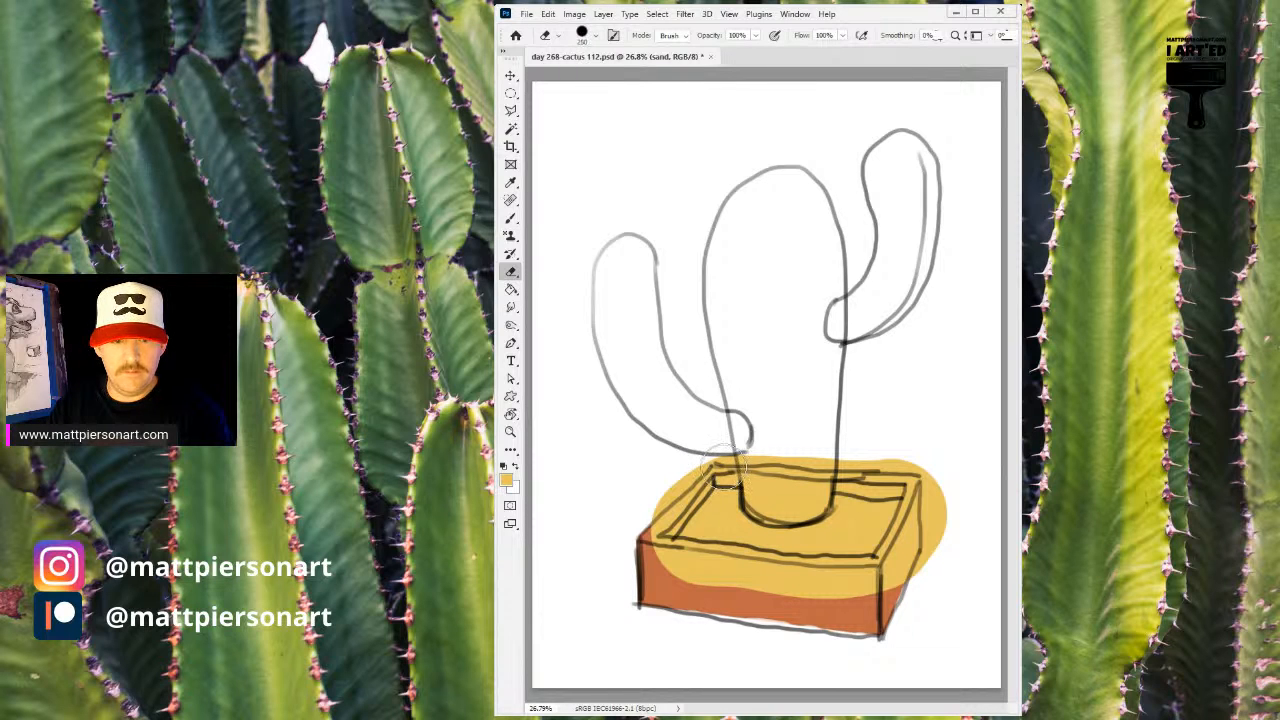
mouse_move(720, 460)
left_mouse_down()
mouse_move(822, 457)
mouse_move(895, 472)
mouse_move(913, 497)
left_mouse_up()
key("ctrl+minus")
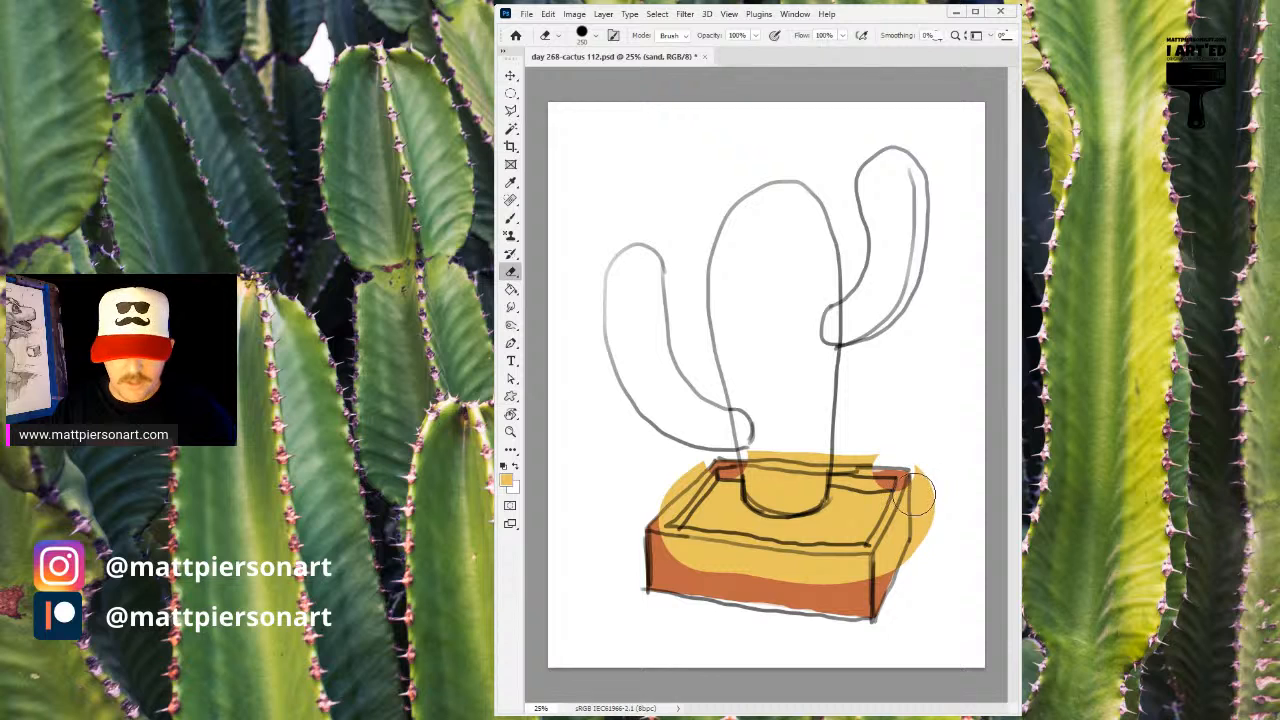
key("ctrl+z")
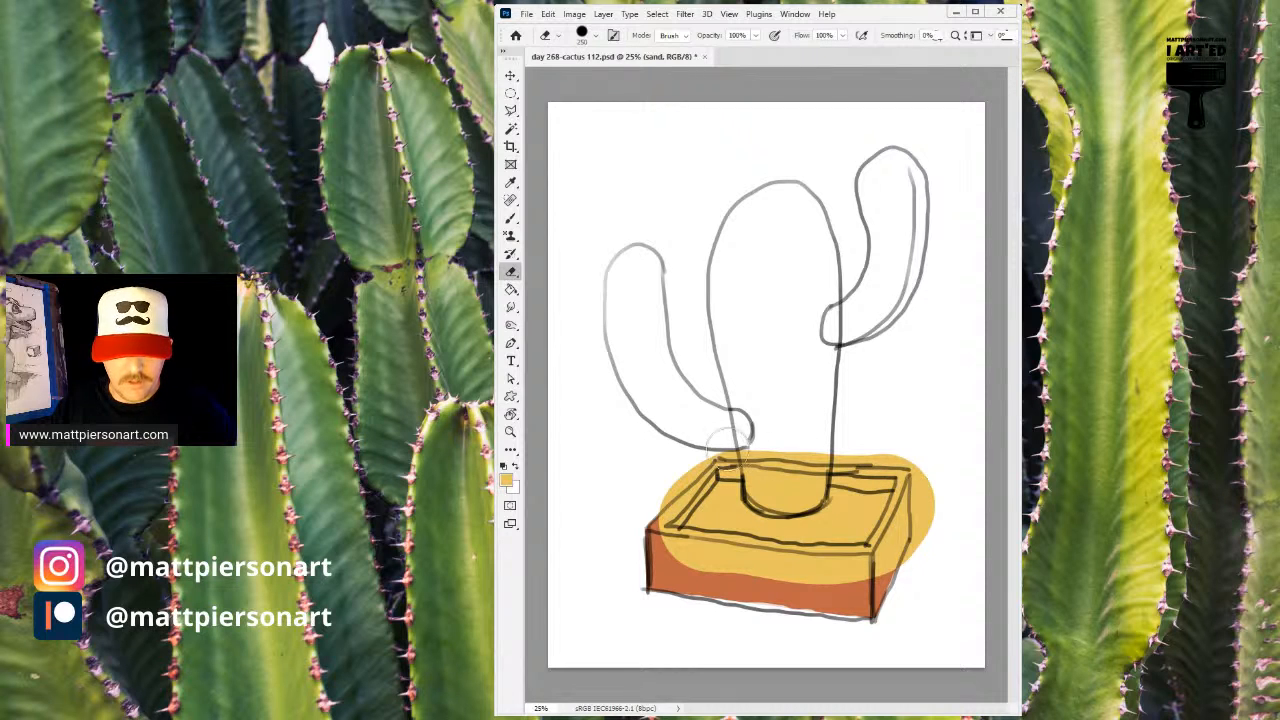
left_click(898, 470, "shift")
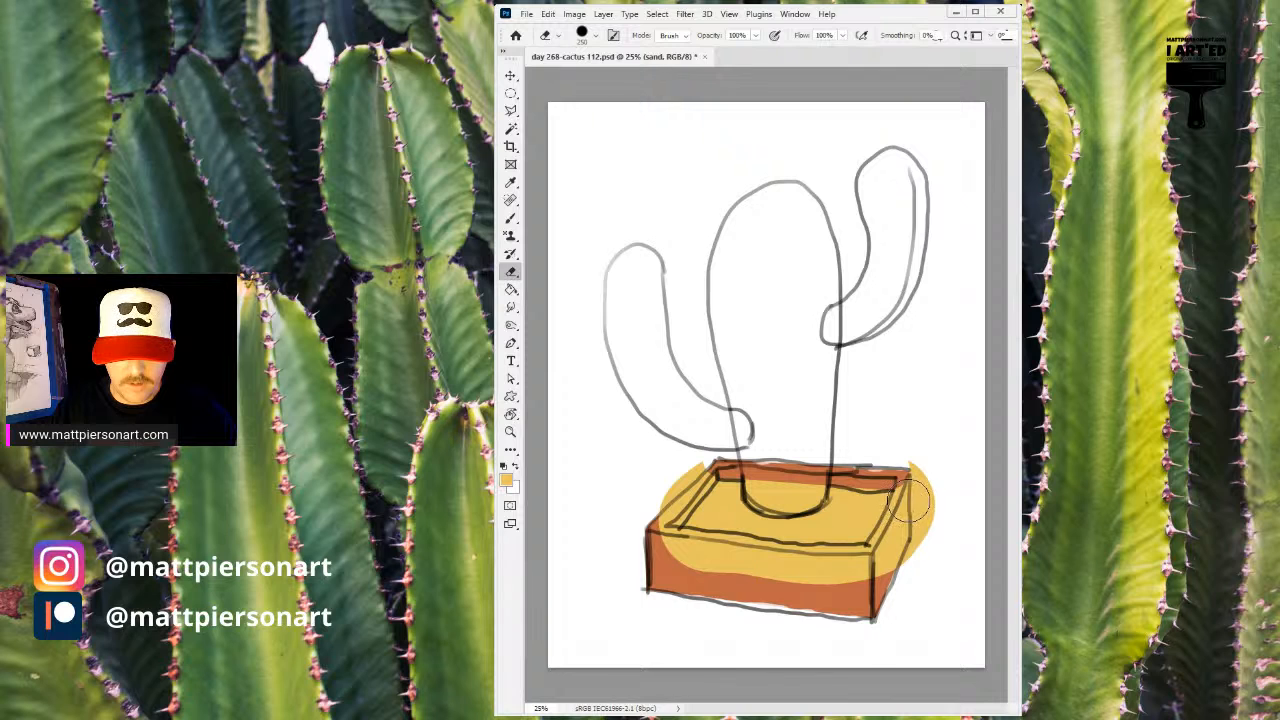
left_click(883, 550, "shift")
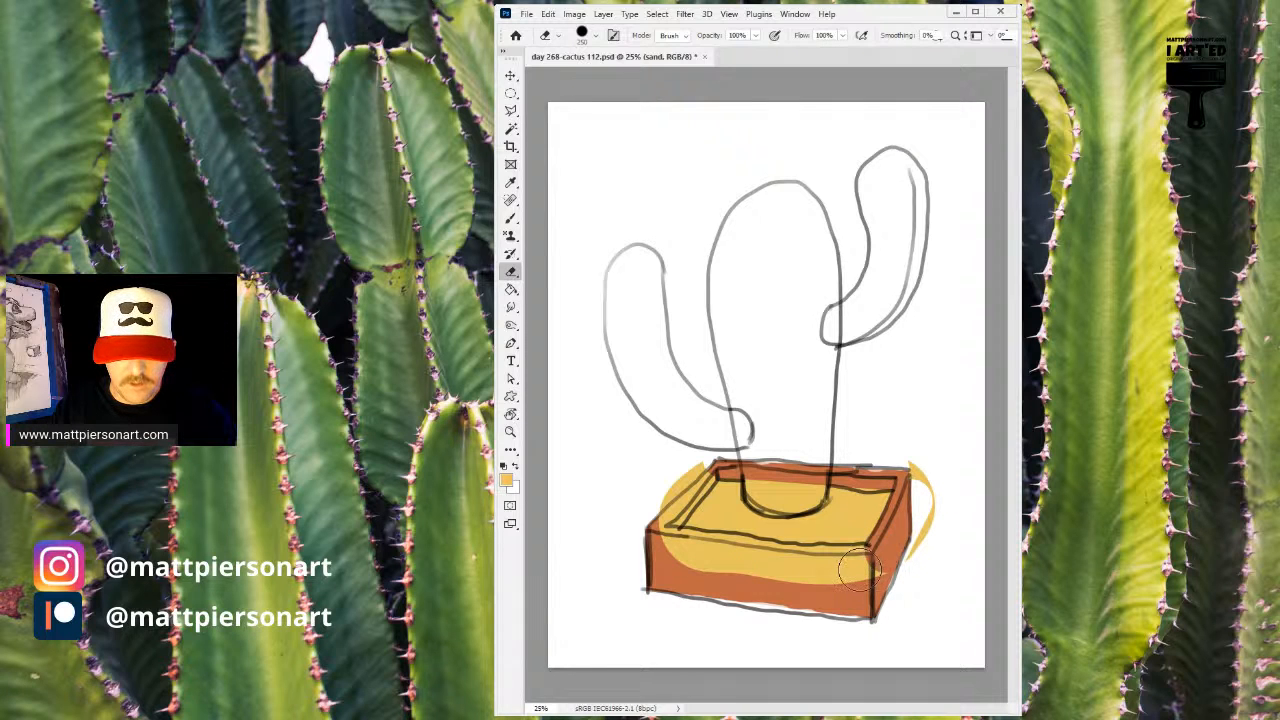
- Erase the sand colour from the planter's front face and along its left rim in straight strokes
left_click_drag(860, 568, 848, 578)
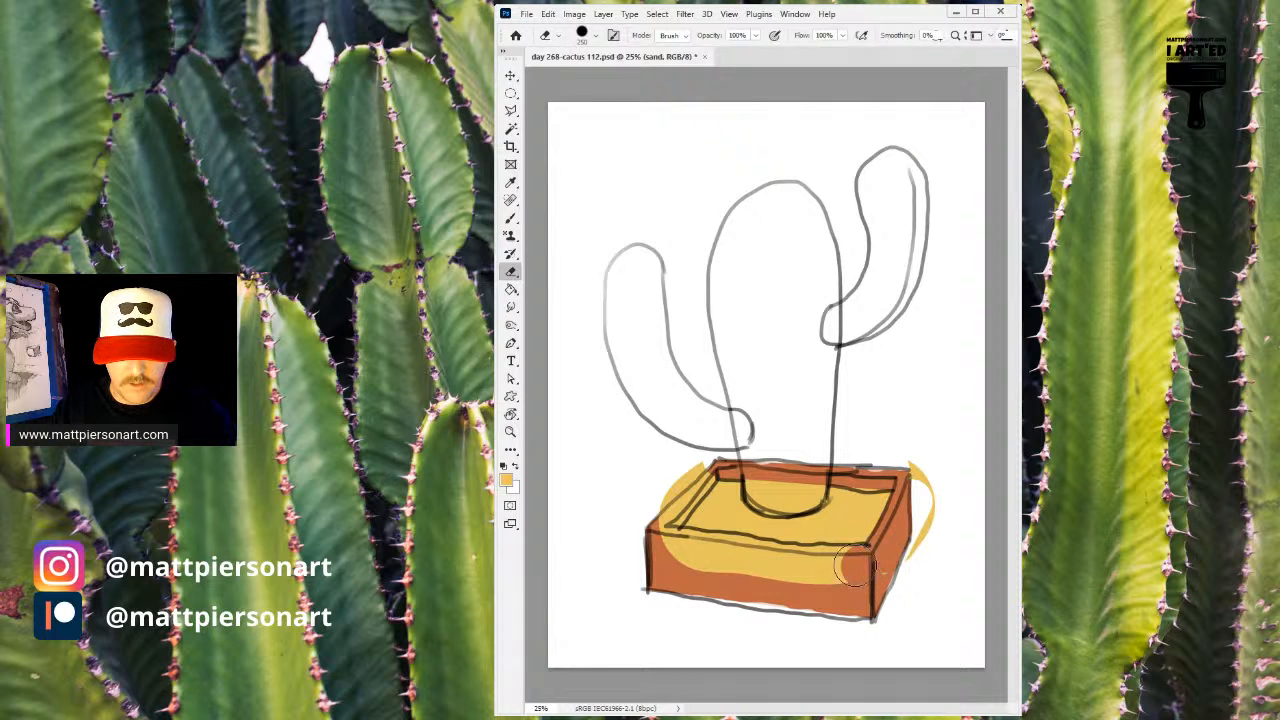
left_click(665, 548, "shift")
left_click(650, 508)
left_click(691, 461, "shift")
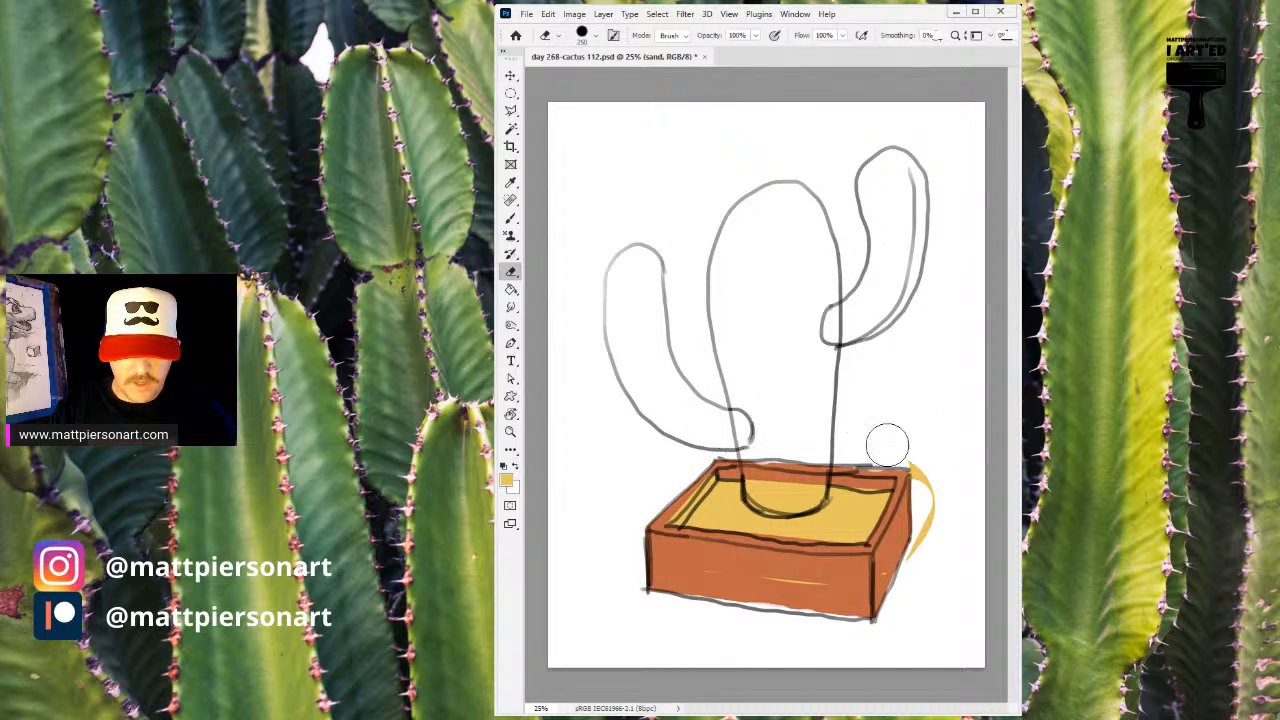
- Erase the leftover sand traces beside the planter and on its front face, and enlarge the eraser
mouse_move(916, 444)
left_mouse_down()
mouse_move(926, 513)
mouse_move(906, 562)
mouse_move(877, 584)
mouse_move(812, 600)
mouse_move(680, 572)
left_mouse_up()
key("bracketright")
key("bracketright")
key("bracketright")
key("bracketright")
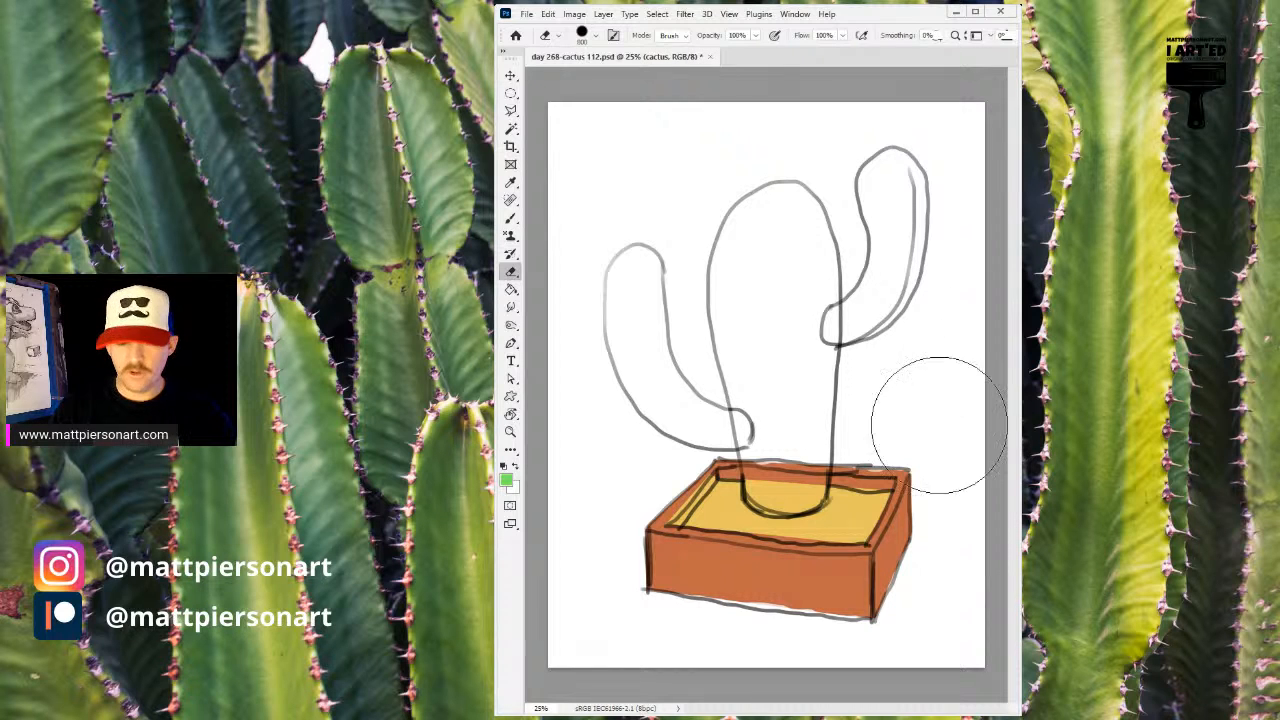
- Paint the cactus's main trunk solid teal green on the cactus layer, from its domed top to its rounded base in the sand
key("b")
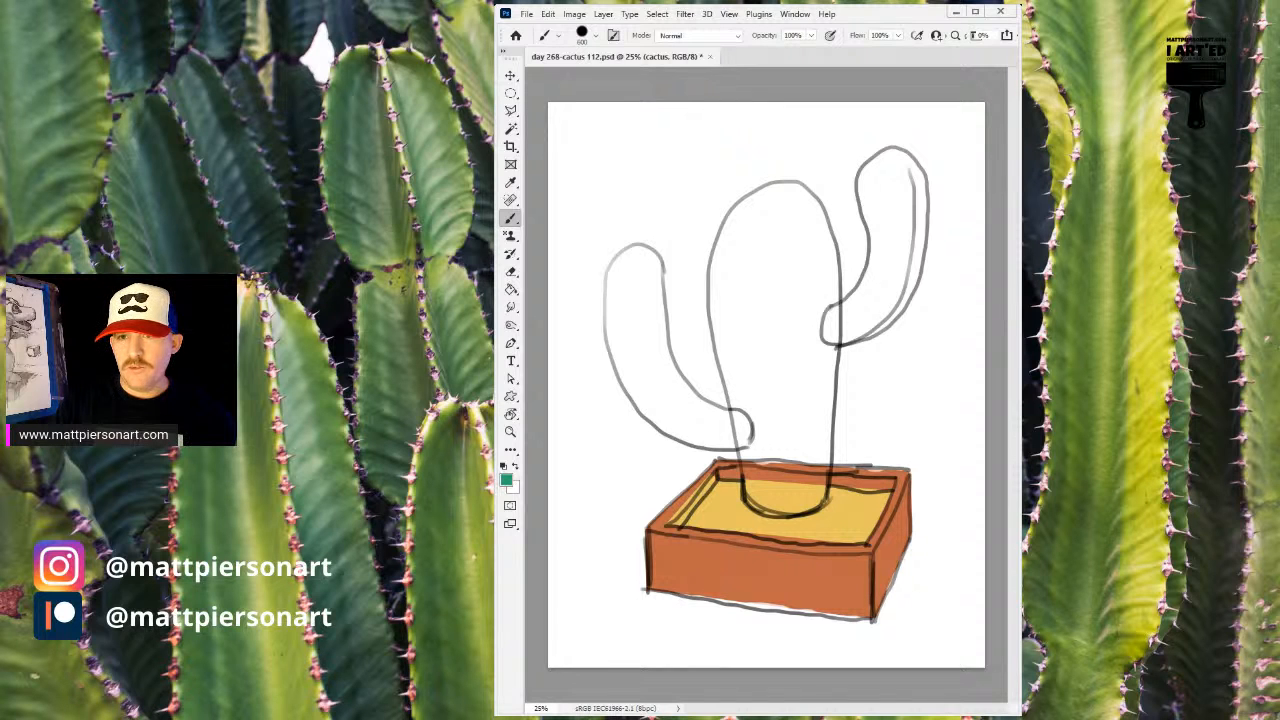
left_click_drag(767, 265, 768, 400)
key("ctrl+z")
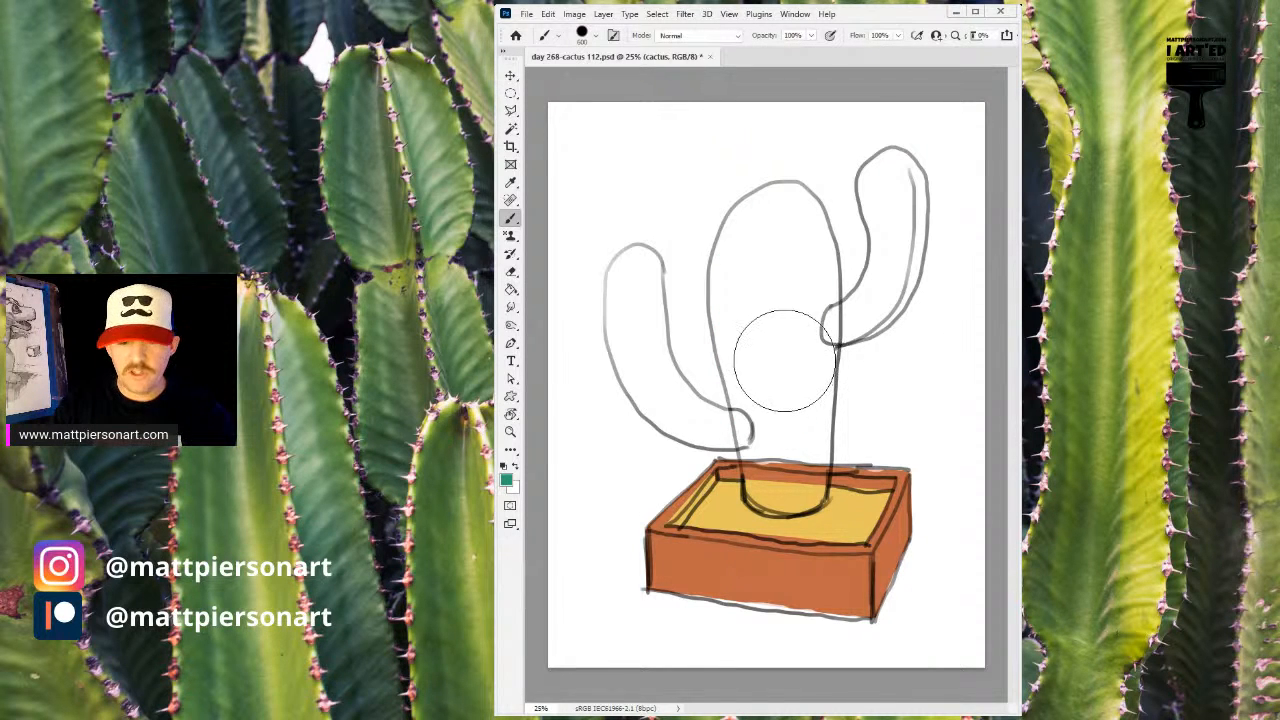
key("bracketleft")
key("bracketleft")
left_click(768, 460)
mouse_move(768, 460)
left_mouse_down()
mouse_move(741, 305)
mouse_move(749, 237)
mouse_move(784, 215)
mouse_move(804, 288)
left_mouse_up()
mouse_move(806, 320)
left_mouse_down()
mouse_move(815, 425)
mouse_move(798, 473)
mouse_move(765, 490)
mouse_move(790, 500)
mouse_move(770, 484)
left_mouse_up()
- Fill both cactus arms with the same teal green, using a 175 px brush on the cactus layer
key("bracketleft")
key("bracketleft")
key("bracketleft")
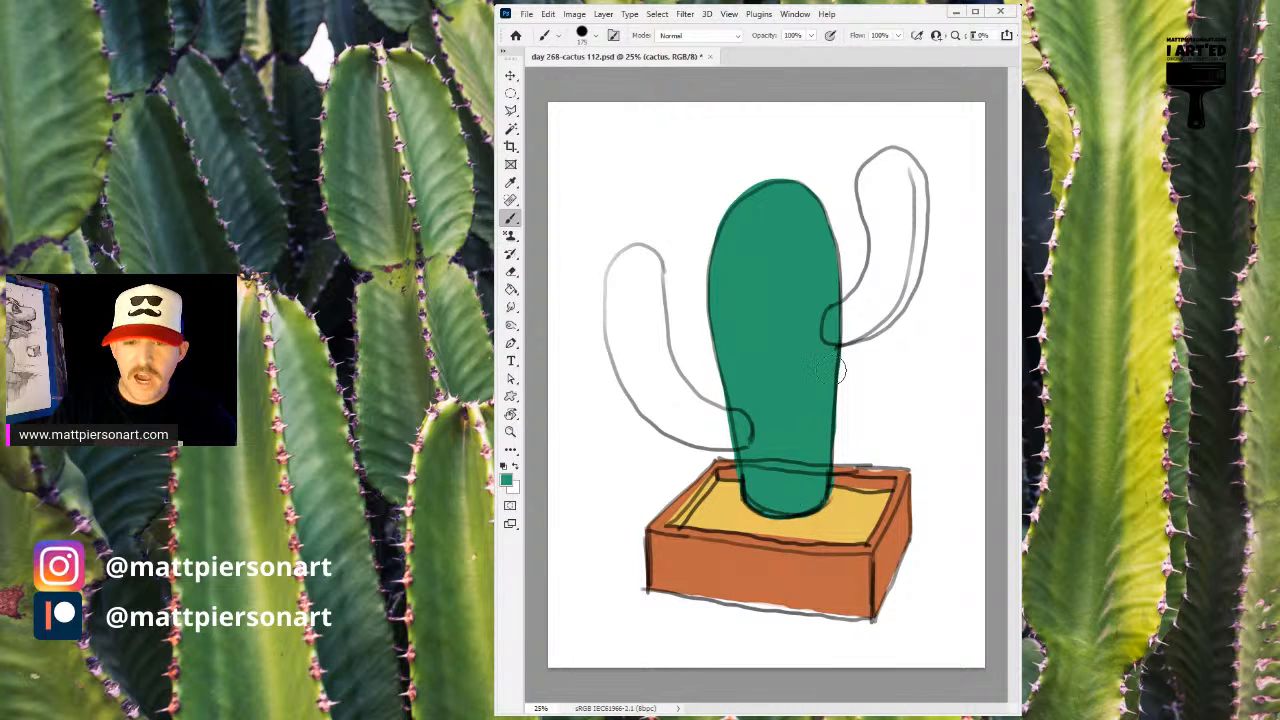
mouse_move(826, 332)
left_mouse_down()
mouse_move(874, 265)
mouse_move(867, 176)
mouse_move(901, 162)
mouse_move(912, 197)
mouse_move(902, 278)
mouse_move(820, 335)
left_mouse_up()
left_click_drag(890, 288, 888, 172)
mouse_move(735, 430)
left_mouse_down()
mouse_move(672, 388)
mouse_move(634, 260)
mouse_move(617, 278)
mouse_move(618, 312)
mouse_move(640, 400)
mouse_move(680, 428)
mouse_move(730, 432)
mouse_move(690, 425)
mouse_move(645, 370)
mouse_move(636, 310)
mouse_move(606, 278)
mouse_move(626, 256)
mouse_move(642, 267)
left_mouse_up()
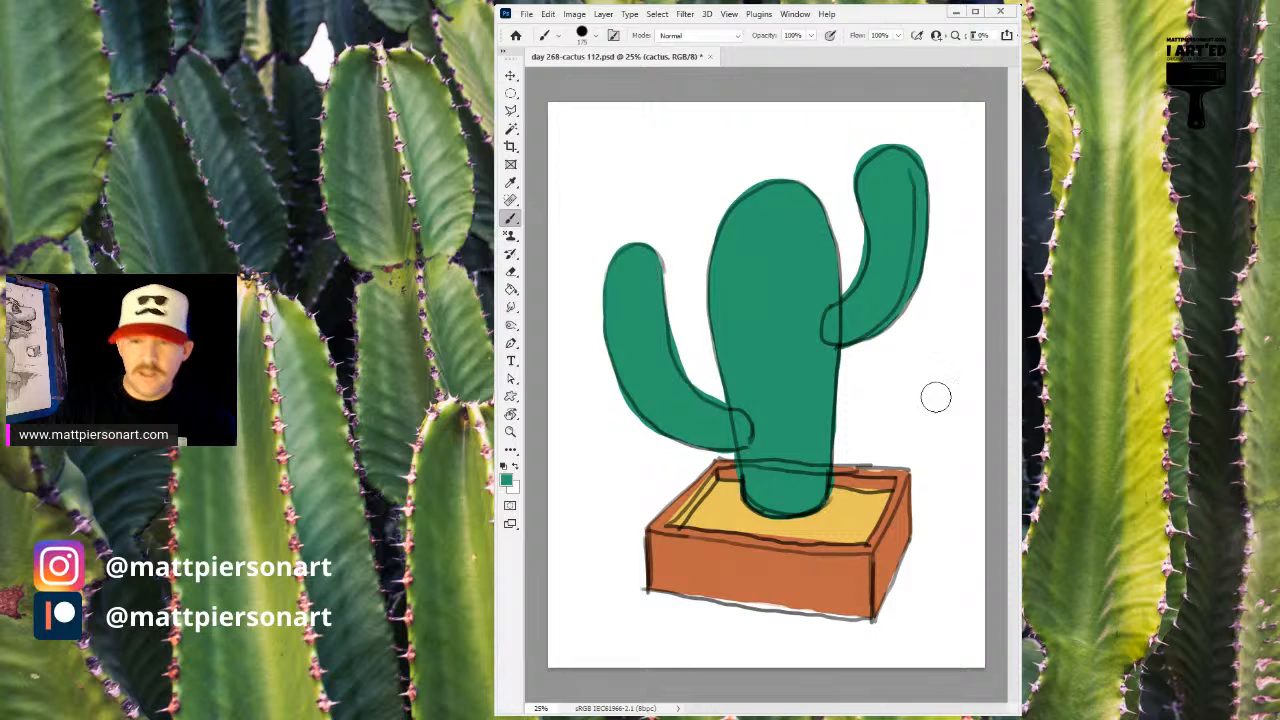
- Hide the sketch line layer and return to the cactus layer
key("alt+bracketright")
key("ctrl+comma")
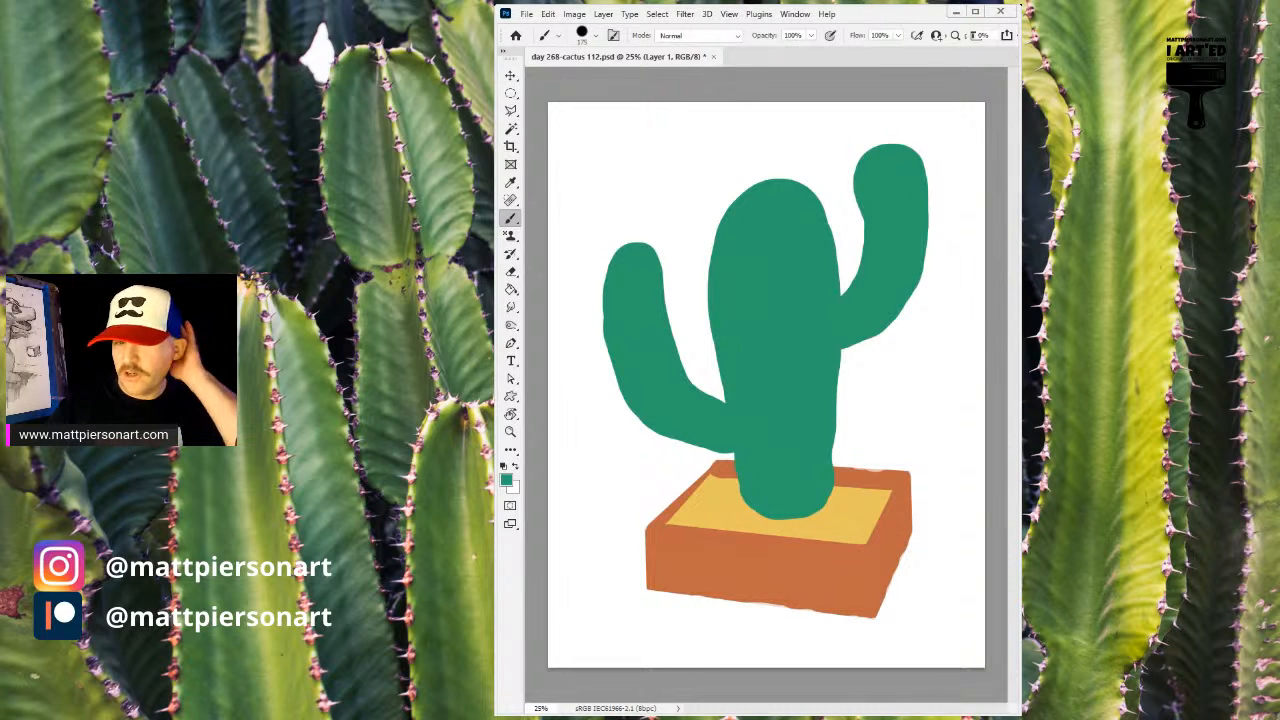
key("bracketright")
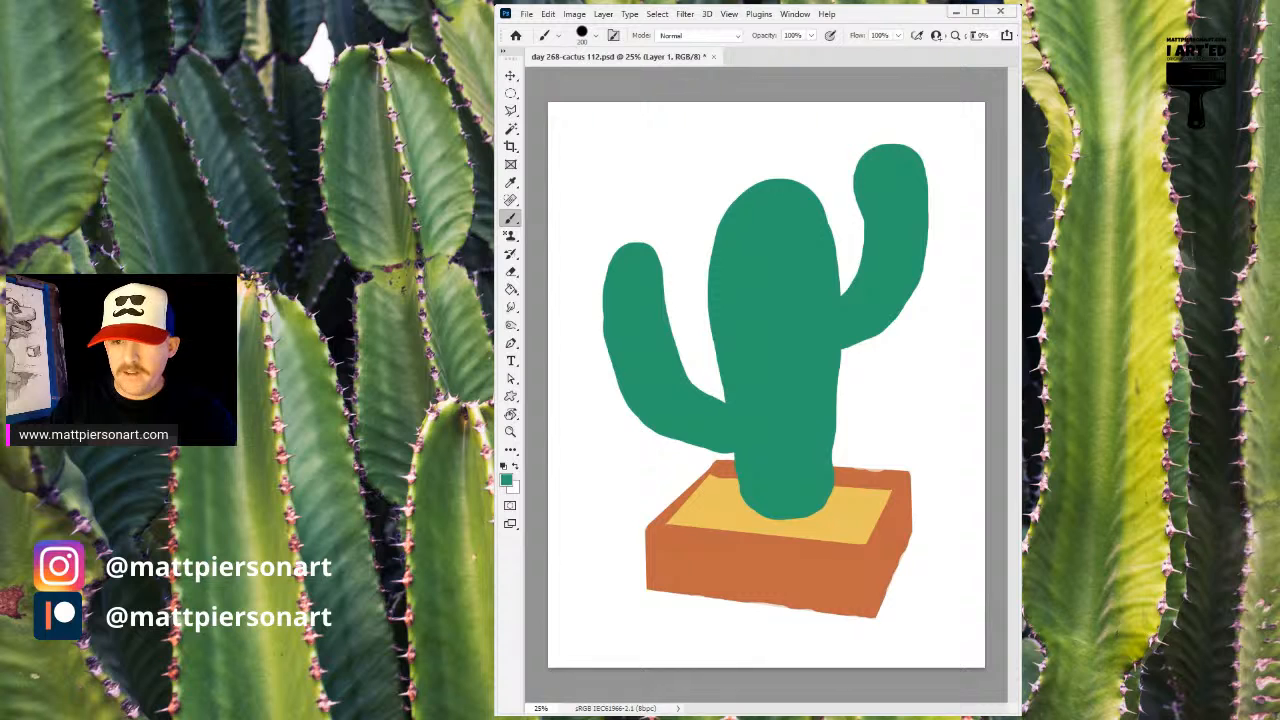
key("alt+bracketleft")
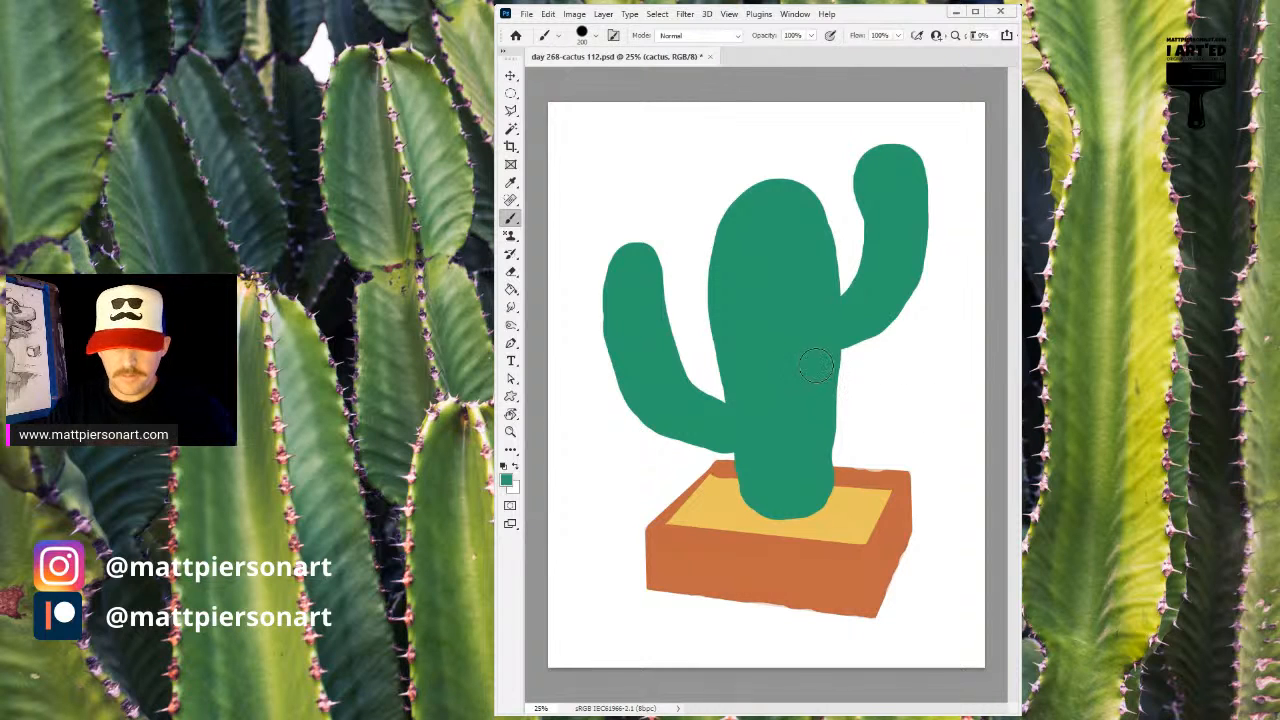
- Smooth the green edges of the cactus arms and trunk with a 125 px brush
key("bracketright")
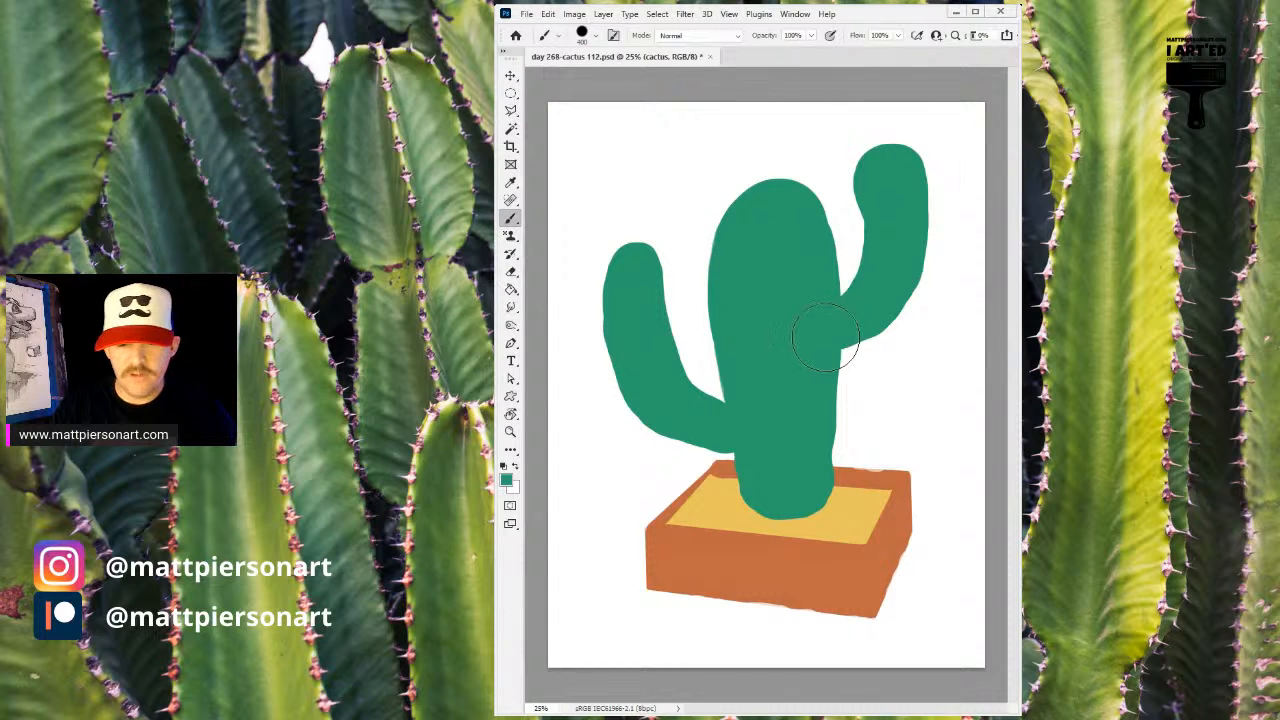
key("bracketleft")
key("bracketleft")
key("bracketleft")
key("bracketleft")
key("bracketleft")
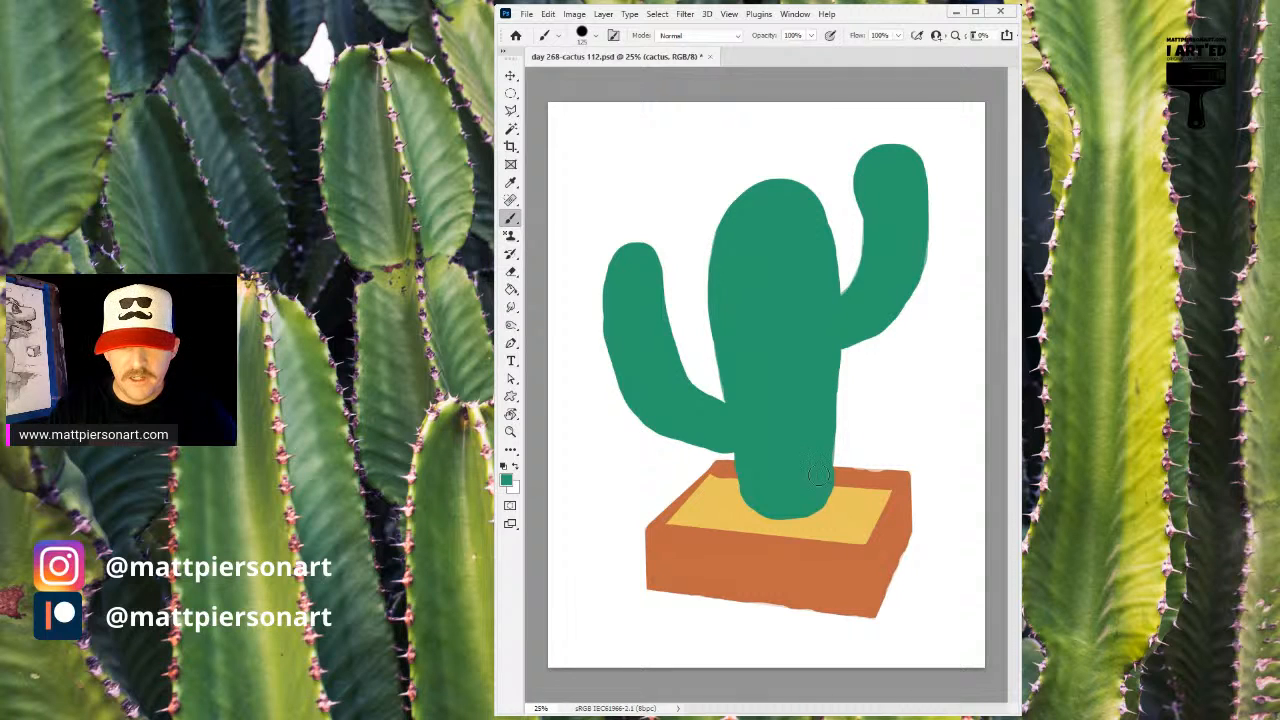
mouse_move(610, 310)
left_mouse_down()
mouse_move(606, 300)
mouse_move(611, 340)
left_mouse_up()
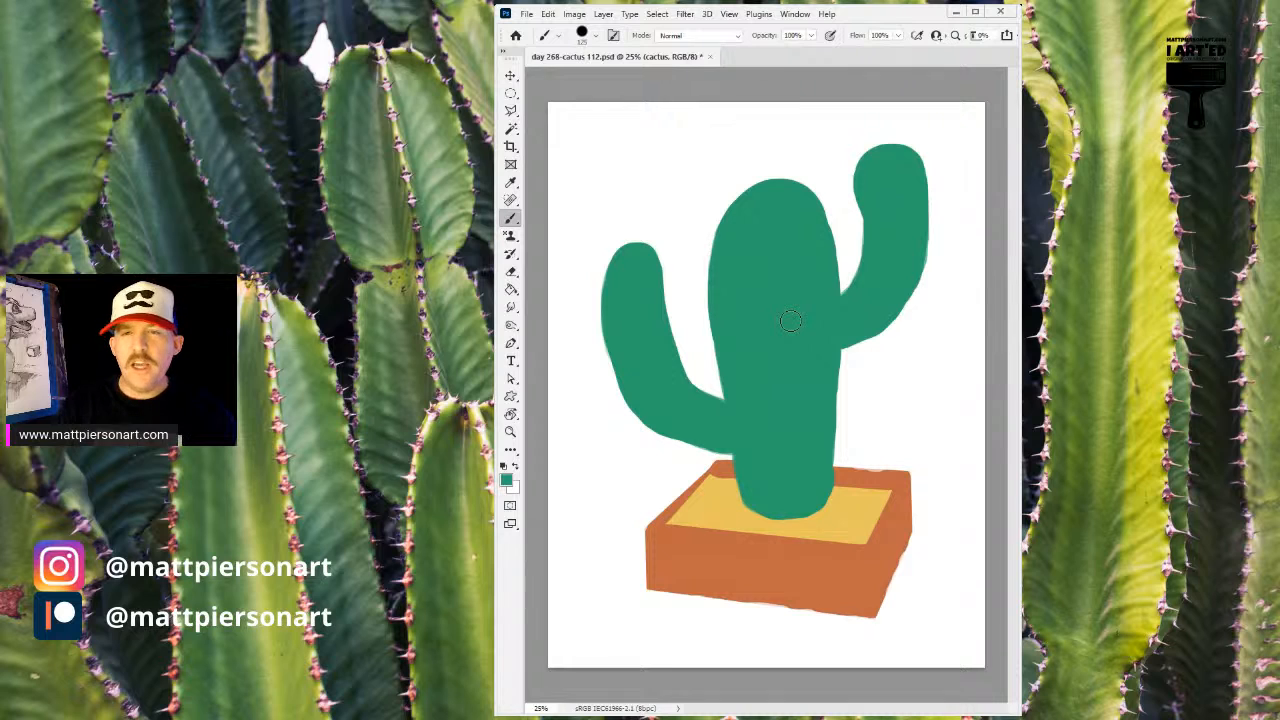
left_click_drag(786, 188, 802, 194)
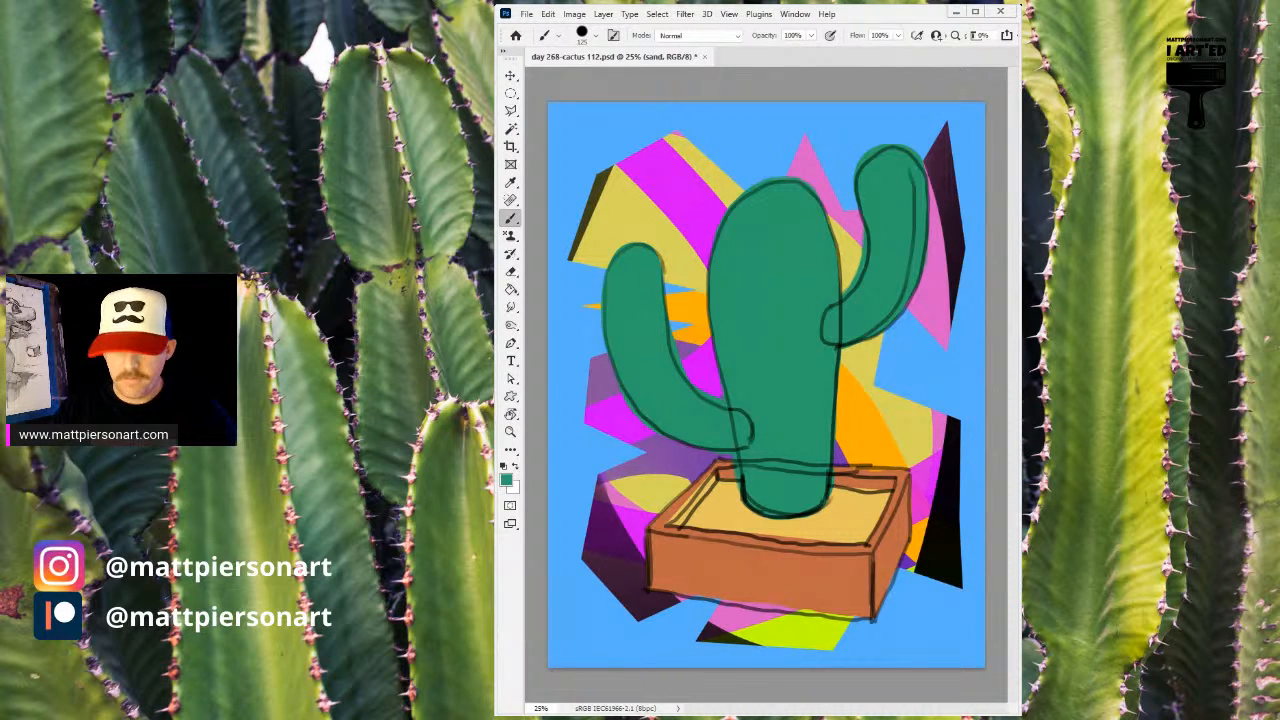
key("e")
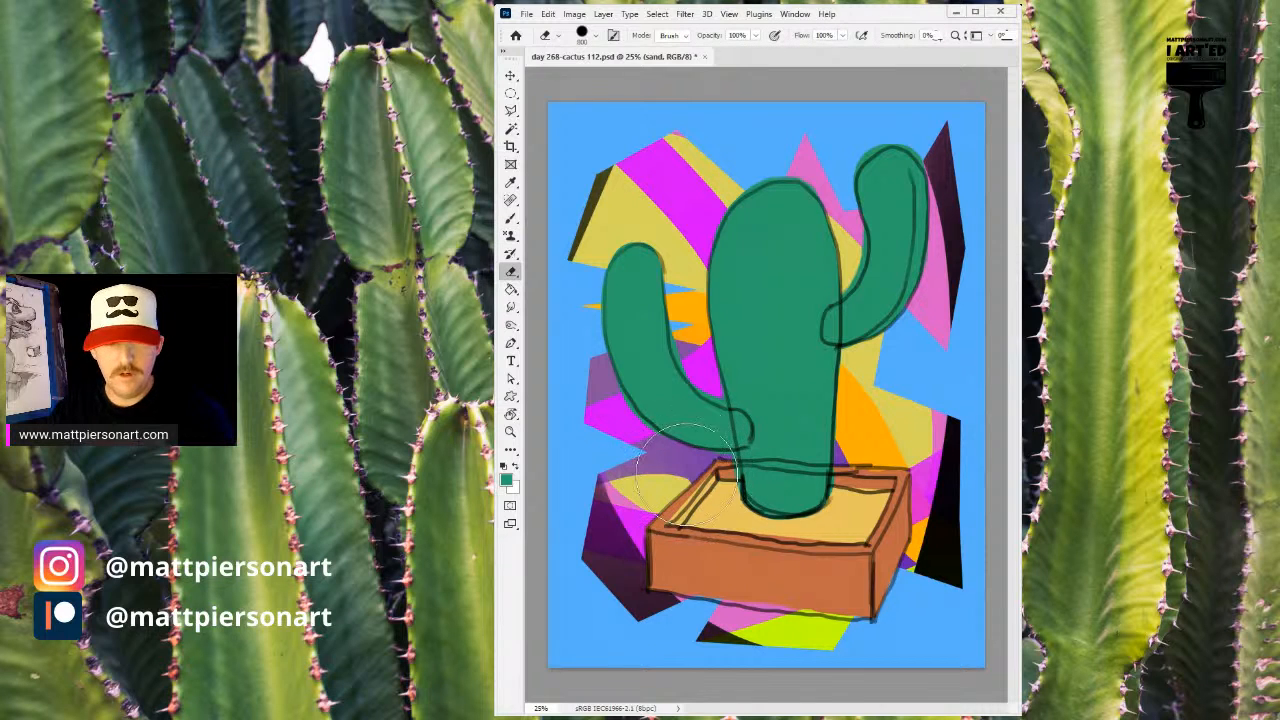
scroll(658, 509, "up", 1)
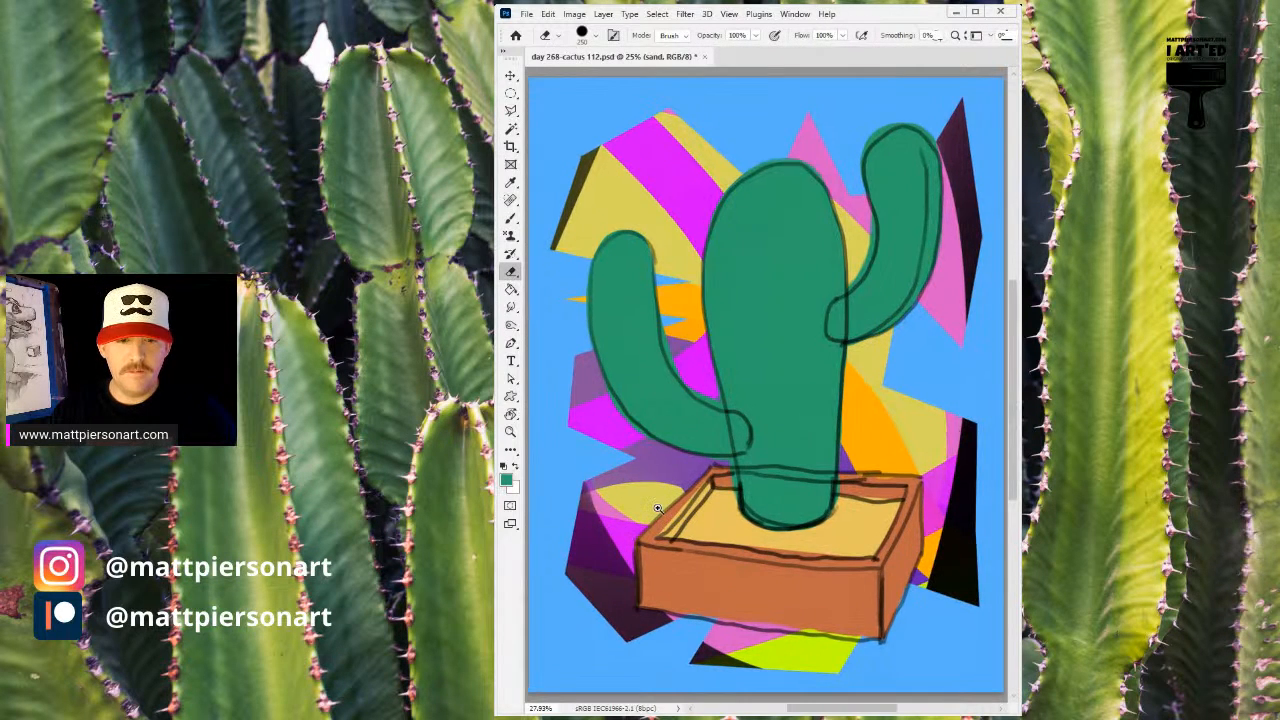
scroll(658, 509, "up", 4)
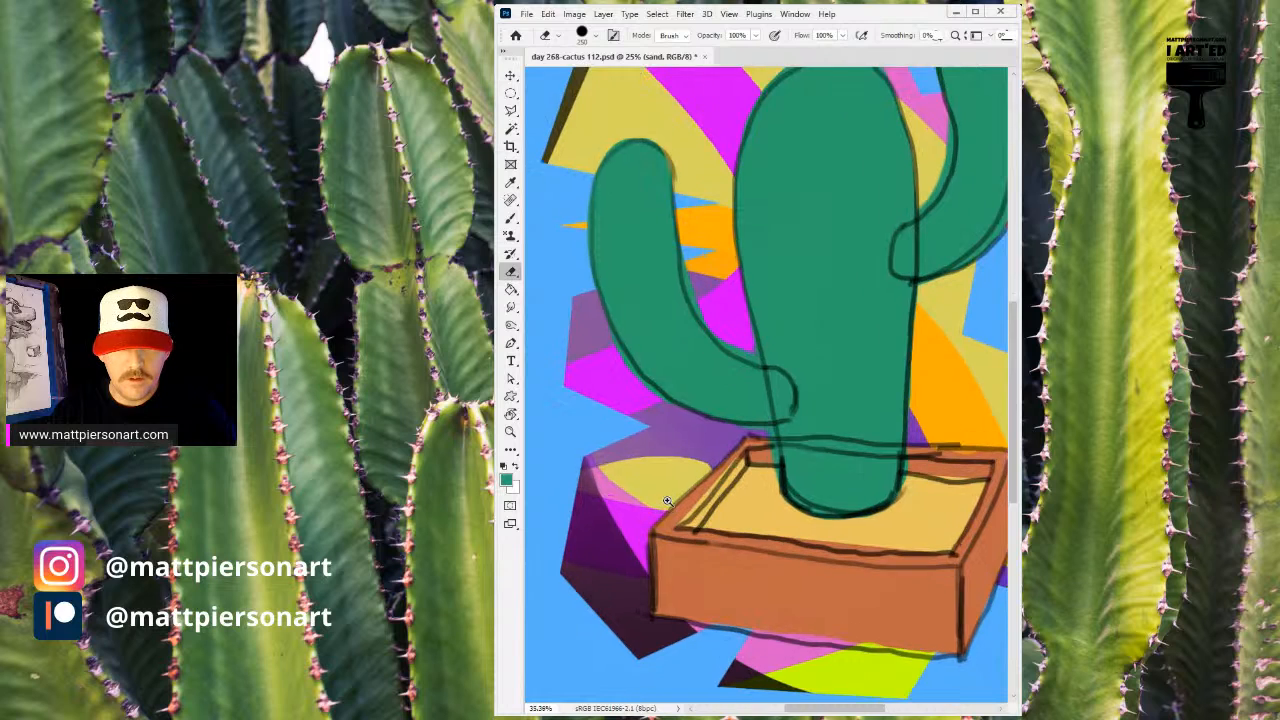
scroll(671, 497, "up", 2)
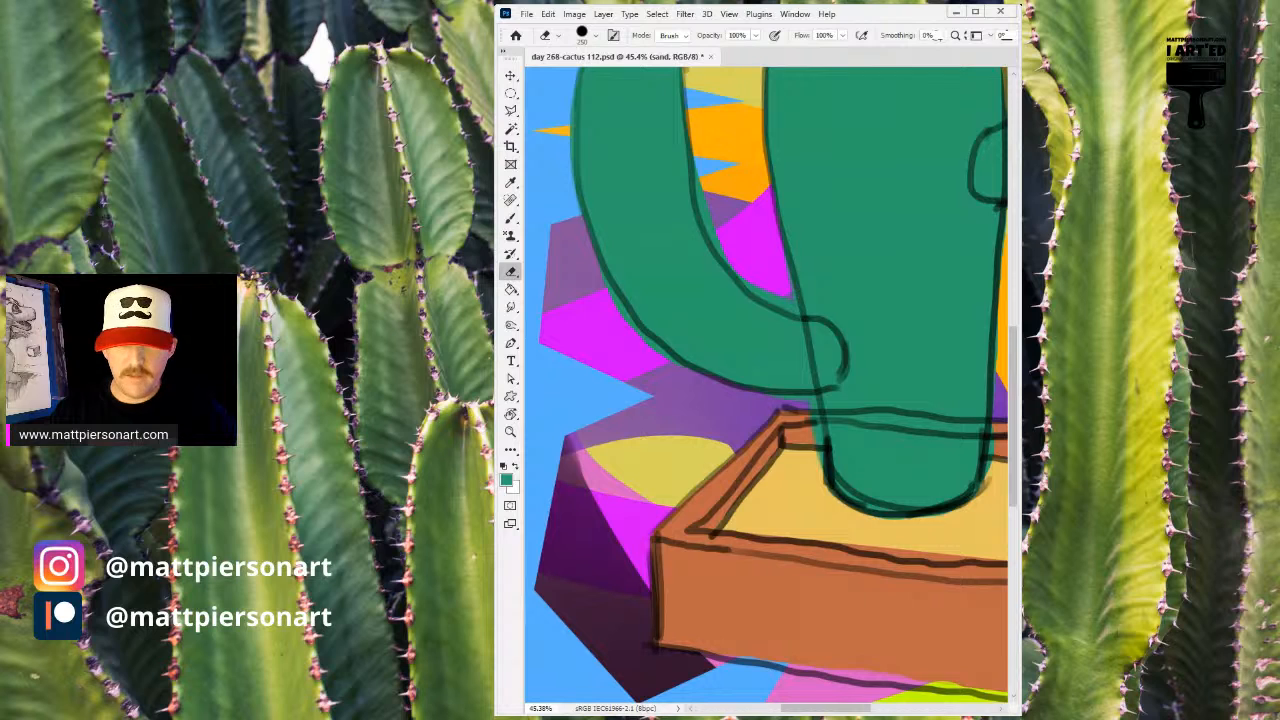
scroll(950, 418, "down", 3)
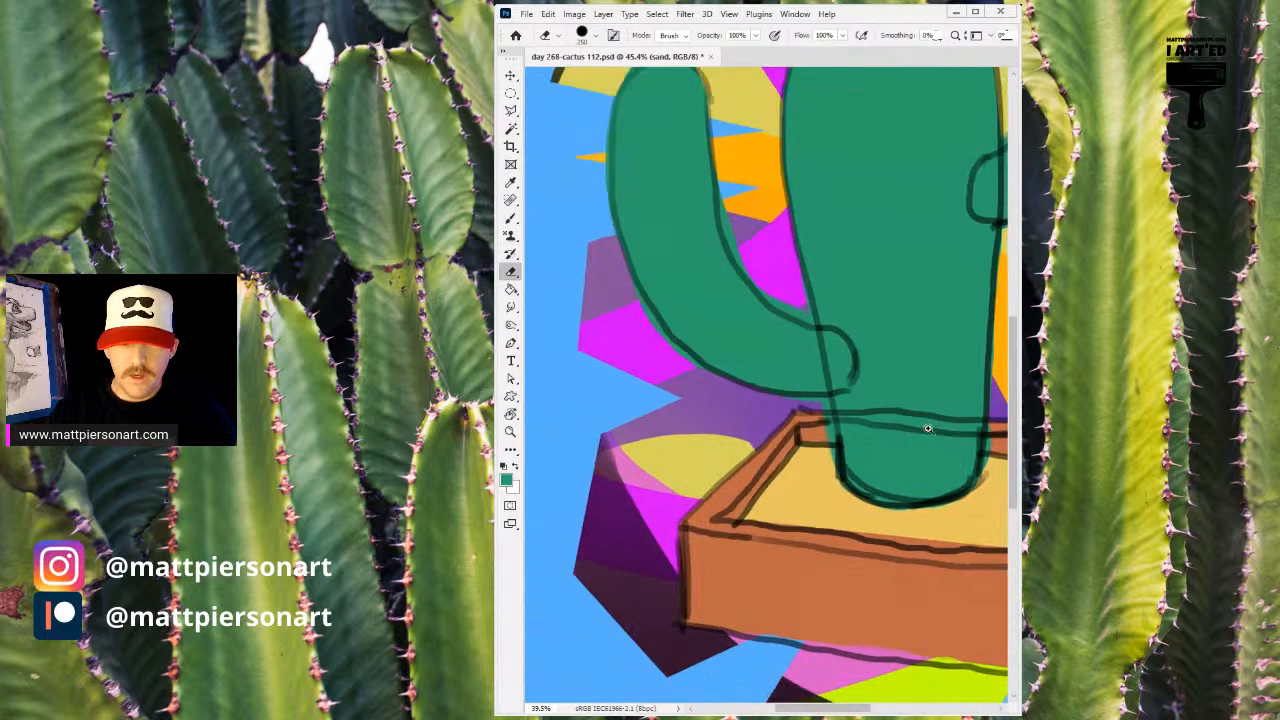
left_click_drag(946, 471, 880, 487)
scroll(880, 480, "down", 1)
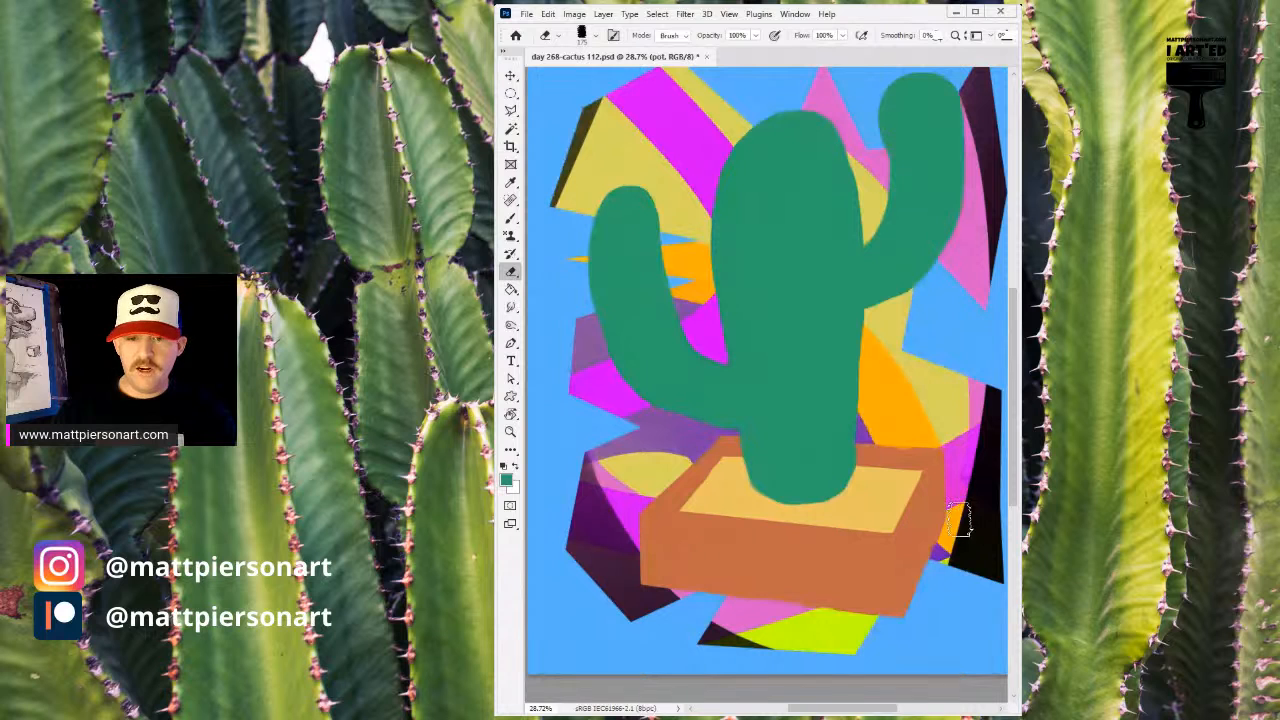
- Shade the planter's right side face with dark brown on the pot layer, using a textured 175 px brush
scroll(958, 520, "up", 1)
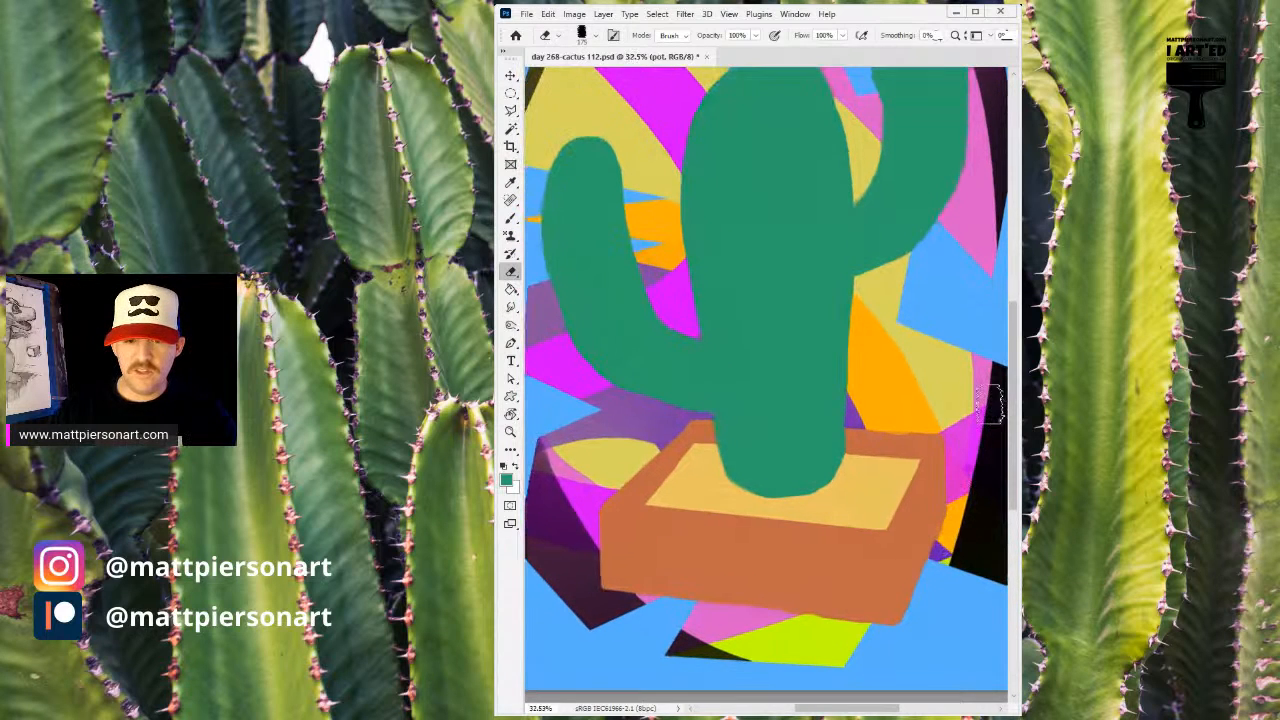
scroll(960, 545, "up", 1)
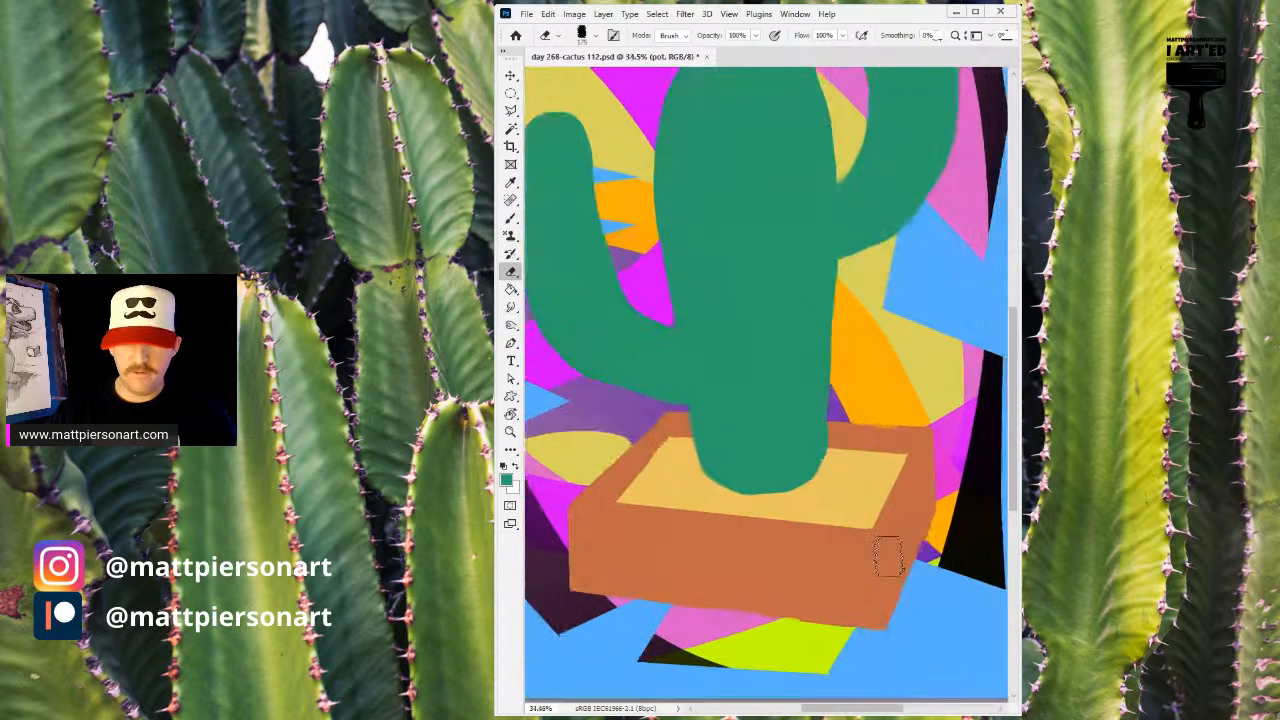
key("b")
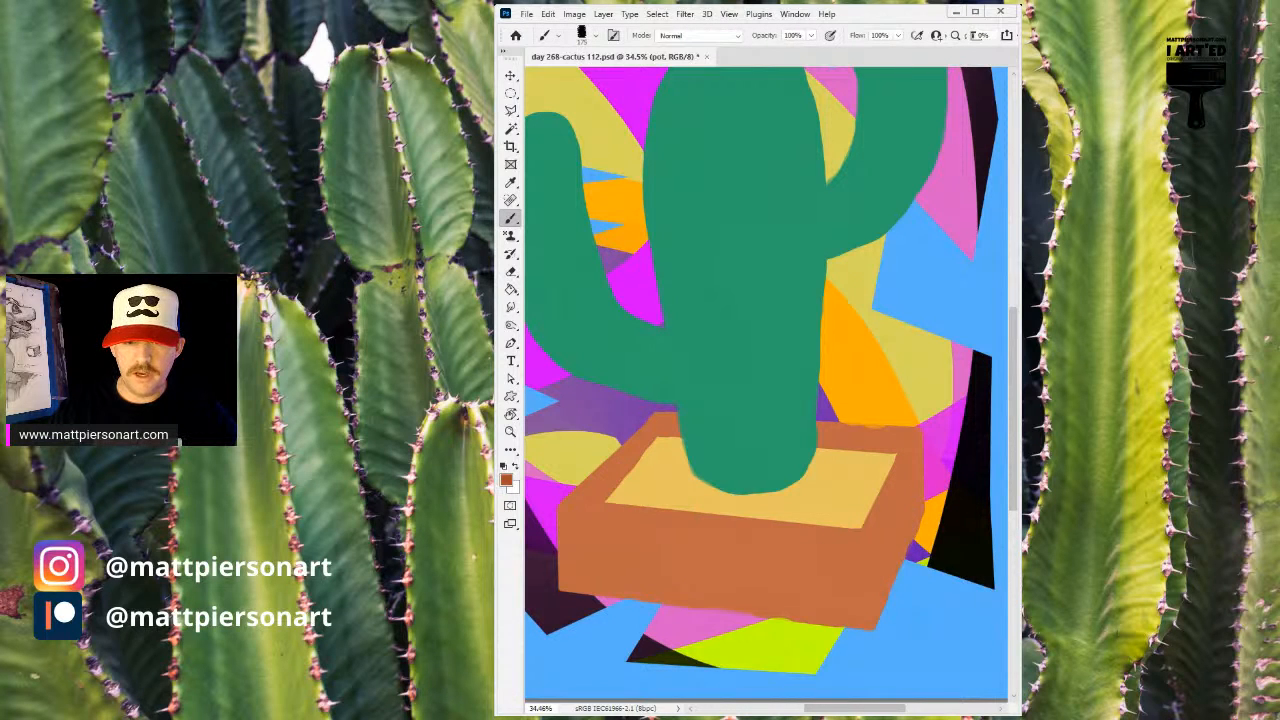
mouse_move(877, 523)
left_mouse_down()
mouse_move(887, 646)
mouse_move(877, 512)
mouse_move(881, 603)
mouse_move(891, 506)
mouse_move(899, 528)
mouse_move(911, 502)
mouse_move(908, 429)
left_mouse_up()
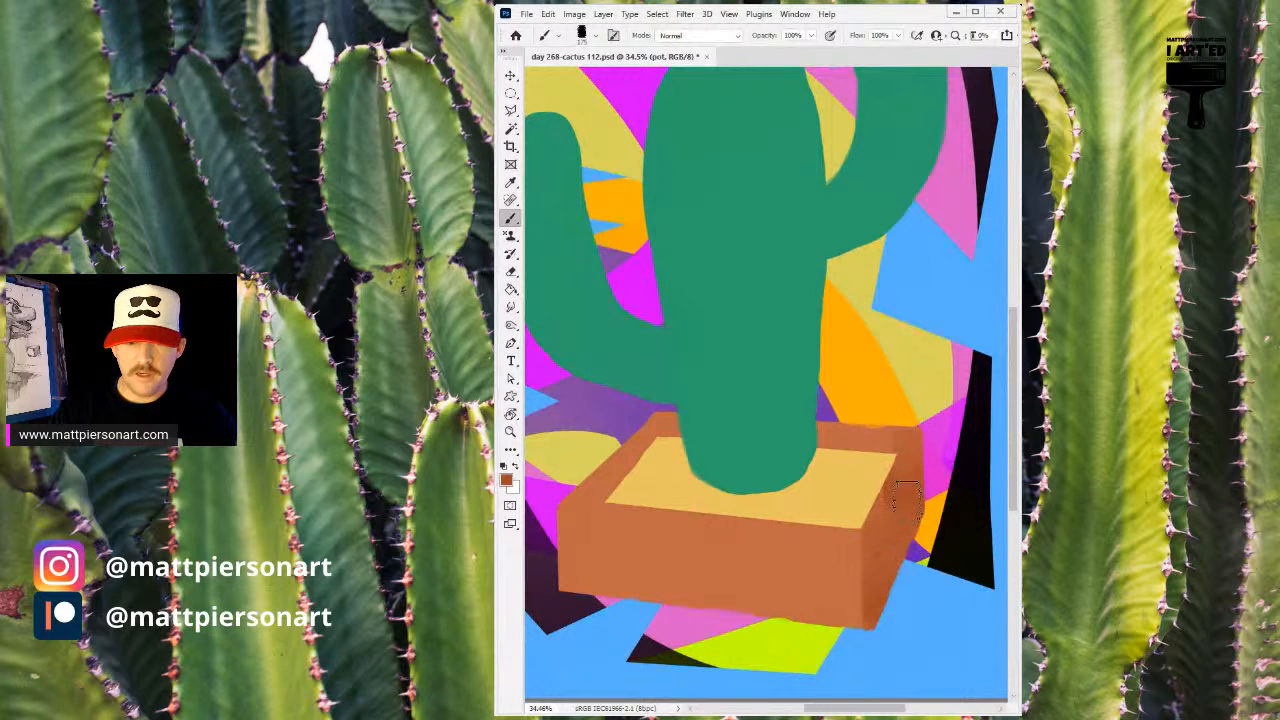
mouse_move(860, 570)
left_mouse_down()
mouse_move(878, 545)
mouse_move(883, 641)
mouse_move(913, 469)
mouse_move(903, 585)
left_mouse_up()
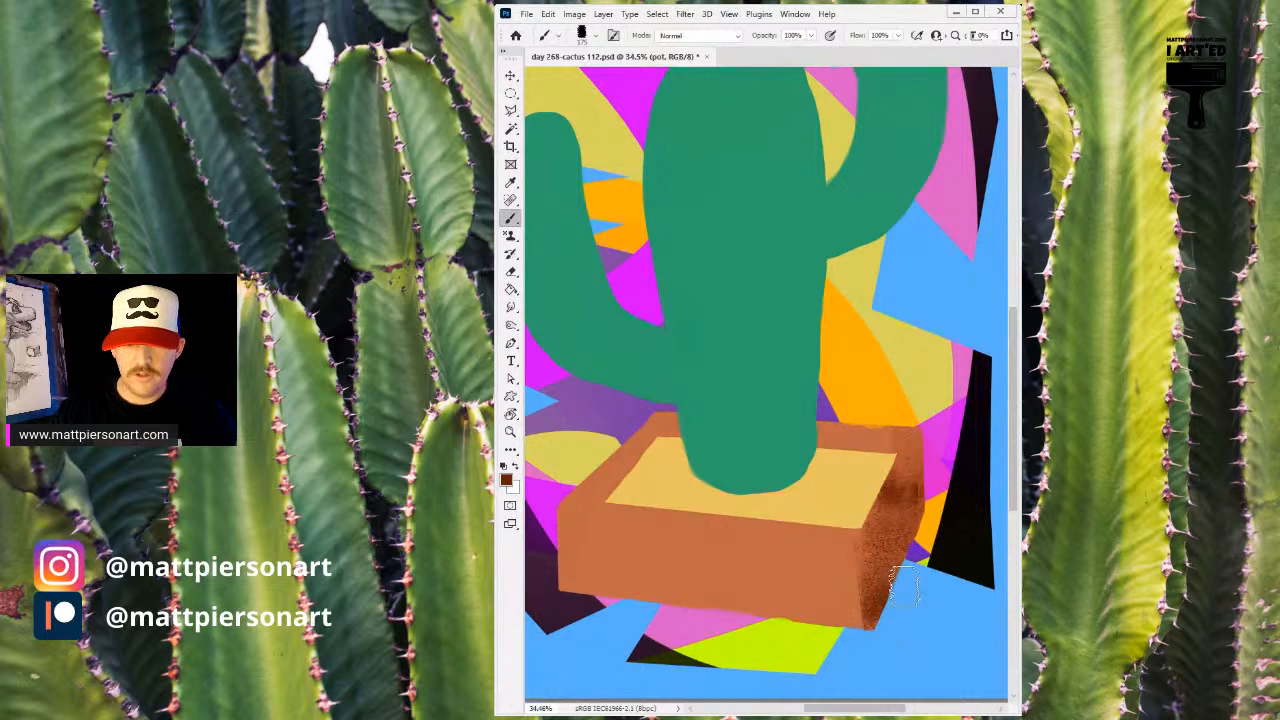
left_click(916, 463, "alt")
mouse_move(904, 484)
left_mouse_down()
mouse_move(893, 590)
mouse_move(880, 507)
mouse_move(881, 588)
mouse_move(886, 515)
mouse_move(887, 548)
mouse_move(918, 489)
mouse_move(898, 579)
mouse_move(890, 514)
left_mouse_up()
- Paint soft lighter orange and terracotta variations across the planter's front face, starting from a colour sampled there
left_click(872, 590, "alt")
left_click(852, 572, "alt")
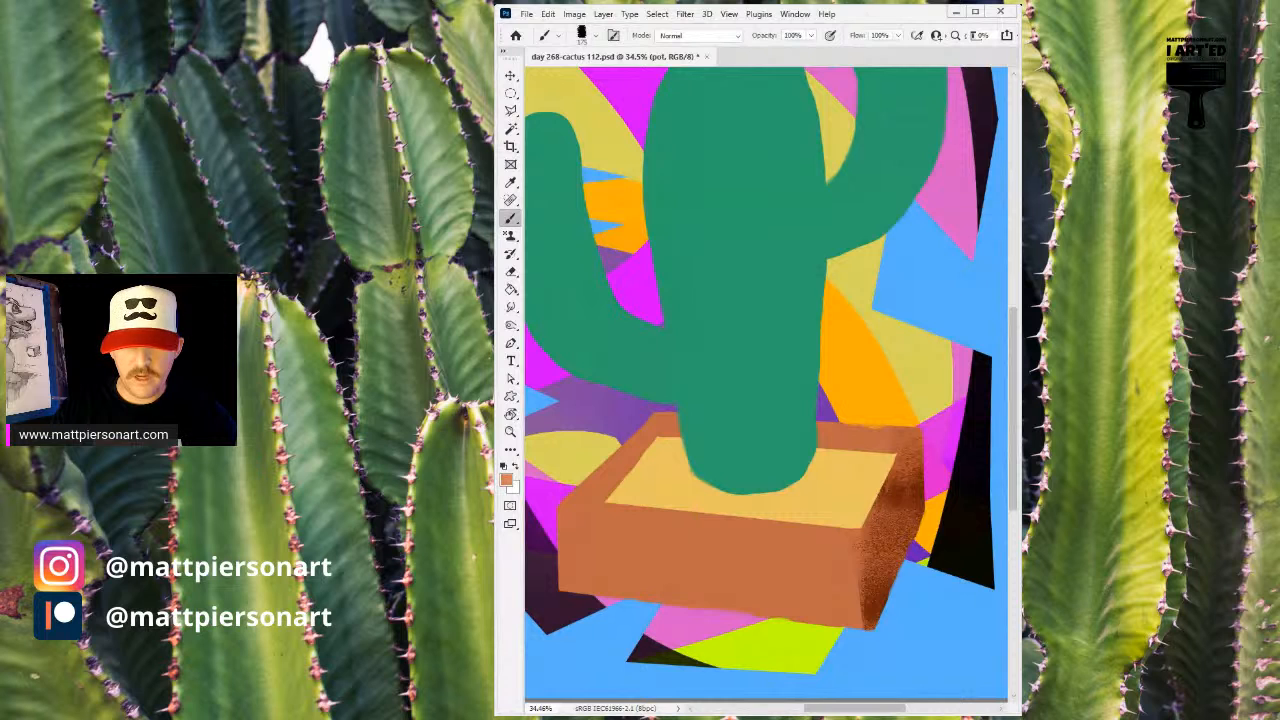
mouse_move(590, 537)
left_mouse_down()
mouse_move(622, 616)
mouse_move(698, 593)
mouse_move(768, 603)
mouse_move(792, 578)
left_mouse_up()
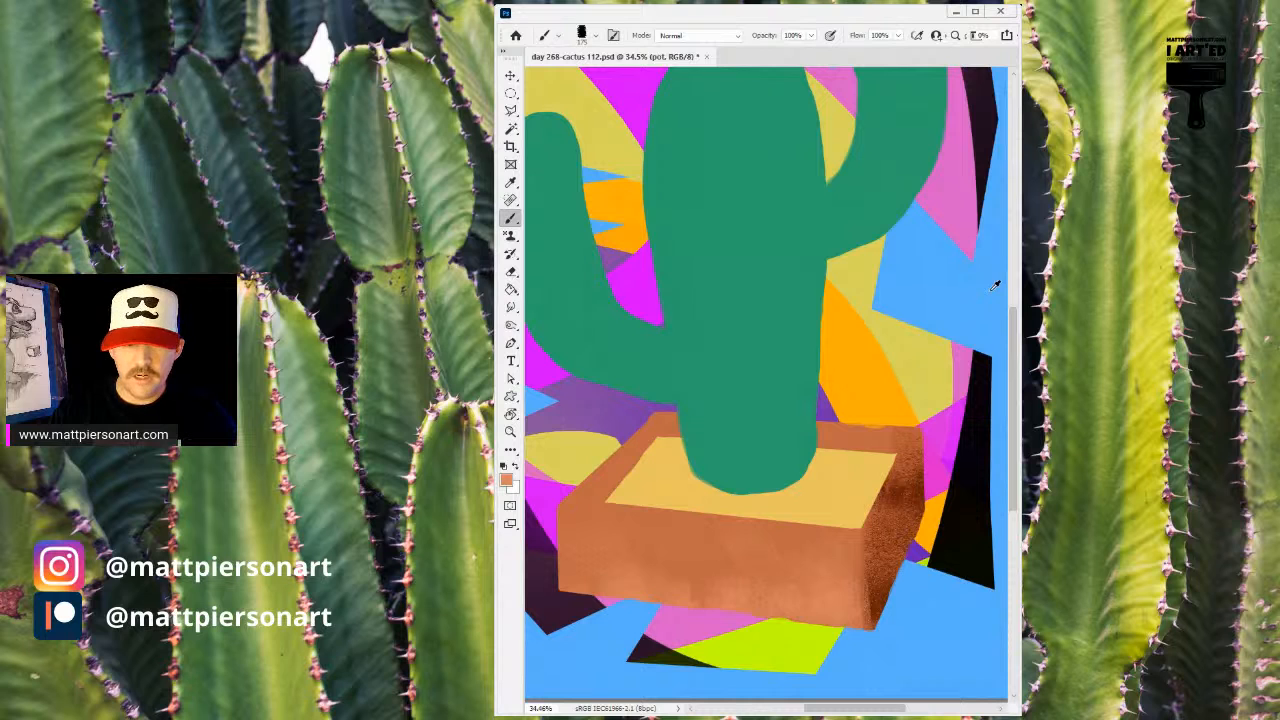
mouse_move(722, 556)
left_mouse_down()
mouse_move(753, 588)
mouse_move(776, 558)
mouse_move(796, 566)
mouse_move(825, 616)
mouse_move(835, 536)
mouse_move(843, 645)
left_mouse_up()
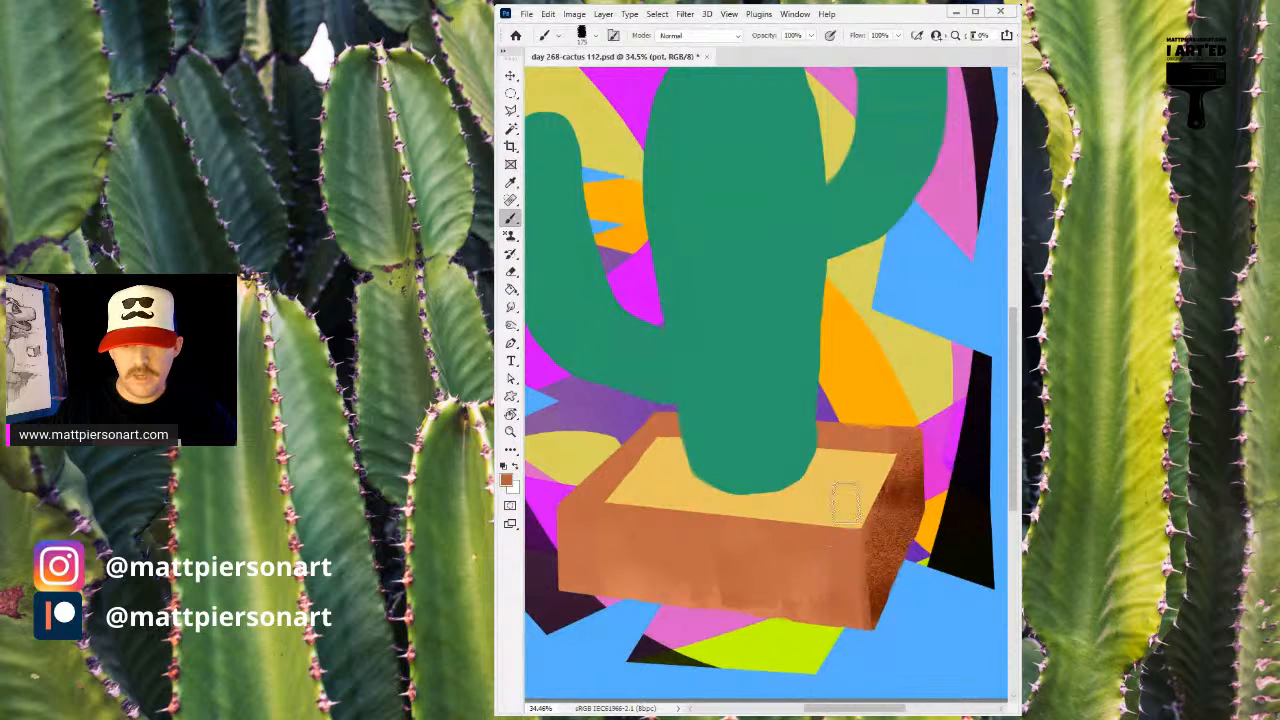
- Deepen the shadow at the planter's lower right corner and add light peach texture to the front face with sampled colours
left_click(880, 591, "alt")
mouse_move(880, 600)
left_mouse_down()
mouse_move(885, 646)
mouse_move(872, 544)
mouse_move(886, 570)
mouse_move(884, 525)
mouse_move(885, 648)
mouse_move(878, 526)
mouse_move(891, 553)
mouse_move(884, 641)
mouse_move(902, 552)
mouse_move(893, 620)
left_mouse_up()
left_click(846, 585, "alt")
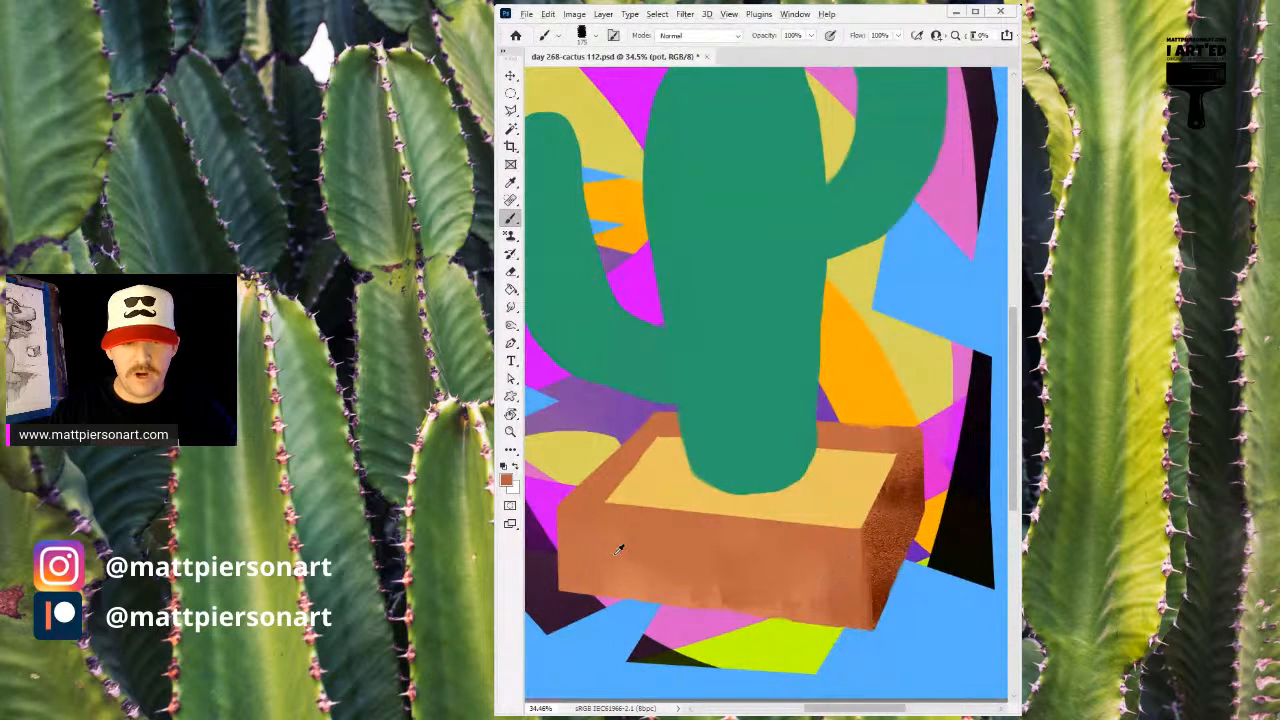
mouse_move(653, 550)
left_mouse_down()
mouse_move(586, 537)
mouse_move(672, 578)
mouse_move(615, 585)
mouse_move(694, 569)
mouse_move(720, 506)
mouse_move(611, 563)
mouse_move(620, 575)
left_mouse_up()
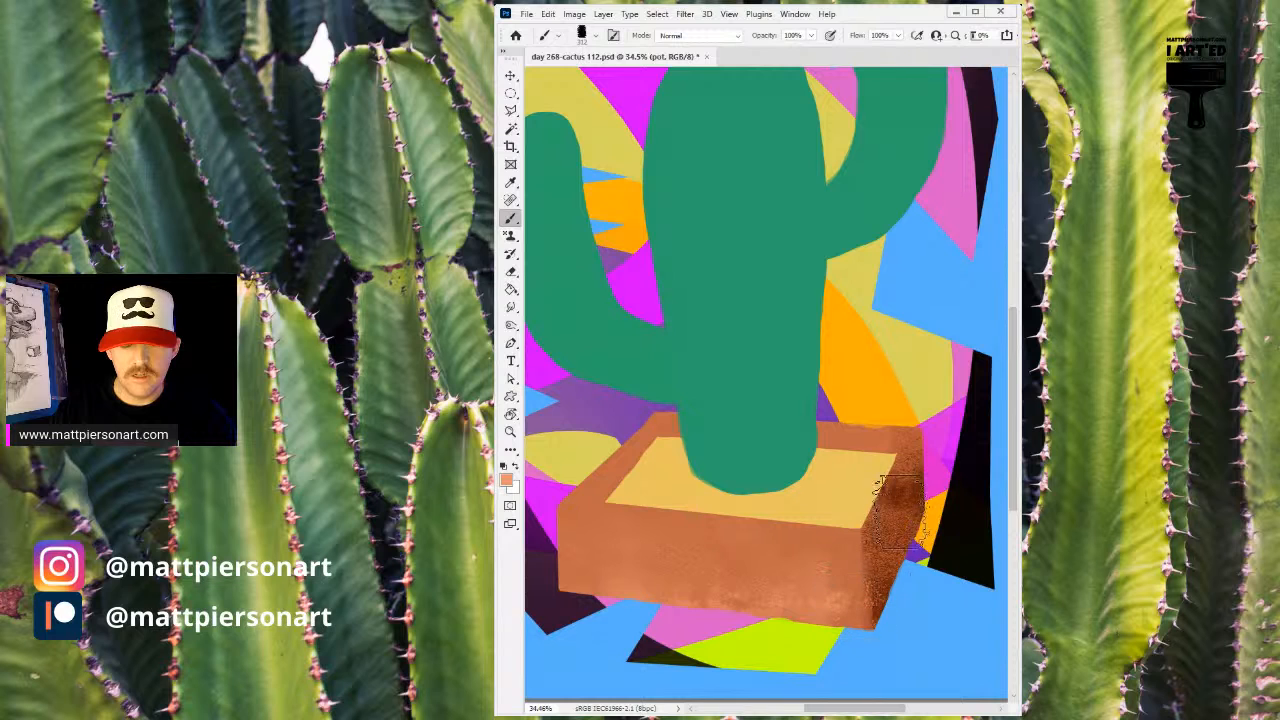
- Shade the planter's back and left rims on a new layer with dark brown sampled from the side face
left_click(889, 576, "alt")
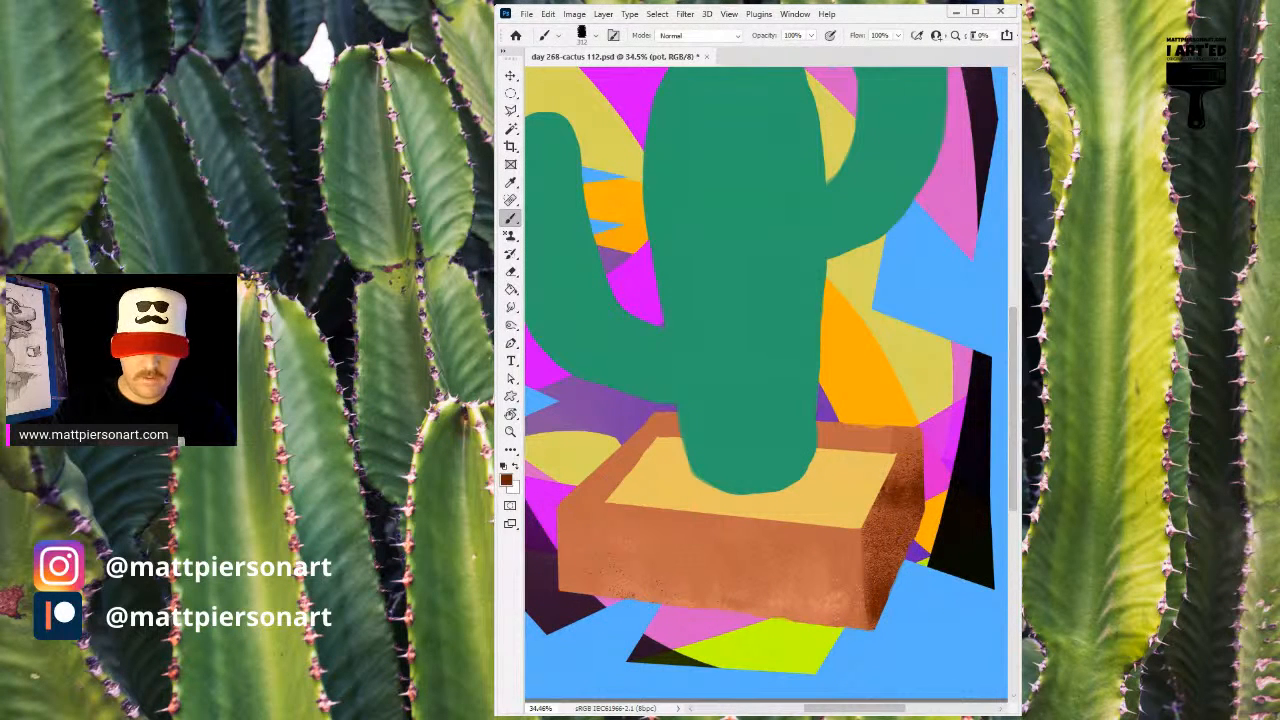
key("ctrl+alt+shift+n")
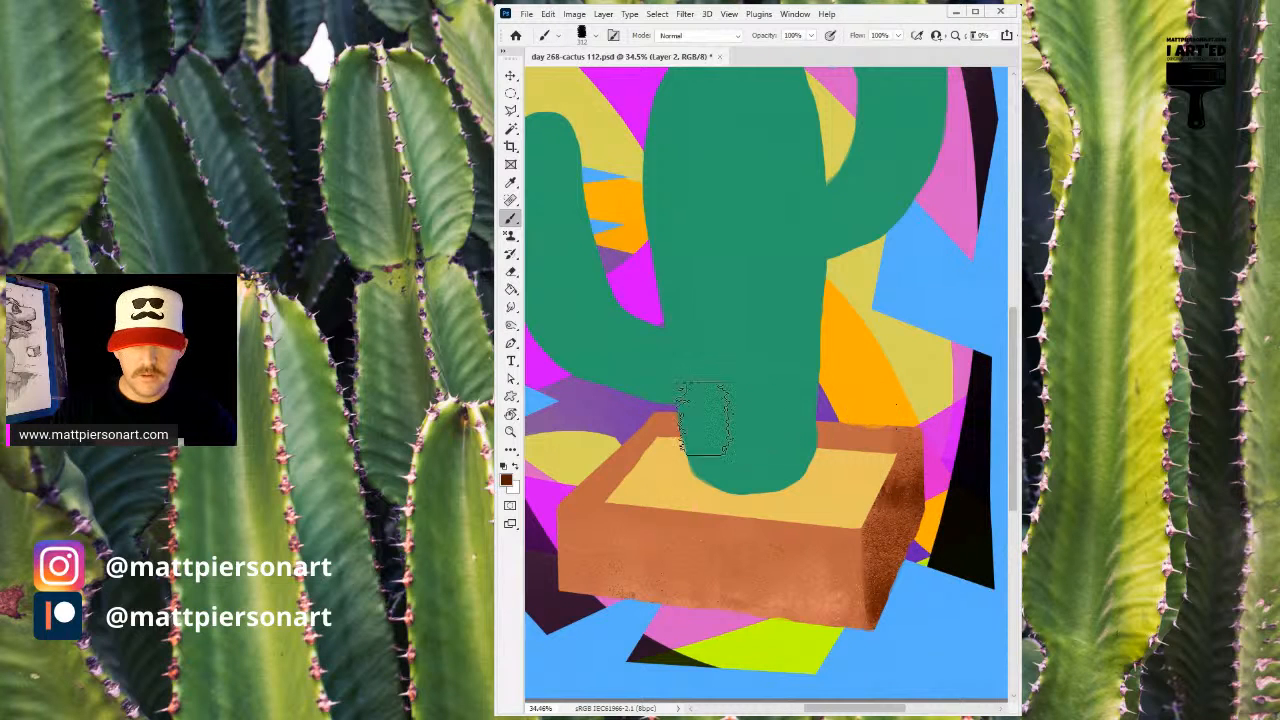
mouse_move(651, 407)
left_mouse_down()
mouse_move(943, 423)
mouse_move(702, 407)
mouse_move(967, 412)
mouse_move(926, 406)
mouse_move(648, 450)
mouse_move(651, 391)
mouse_move(564, 481)
mouse_move(637, 406)
mouse_move(558, 473)
mouse_move(631, 416)
mouse_move(586, 443)
left_mouse_up()
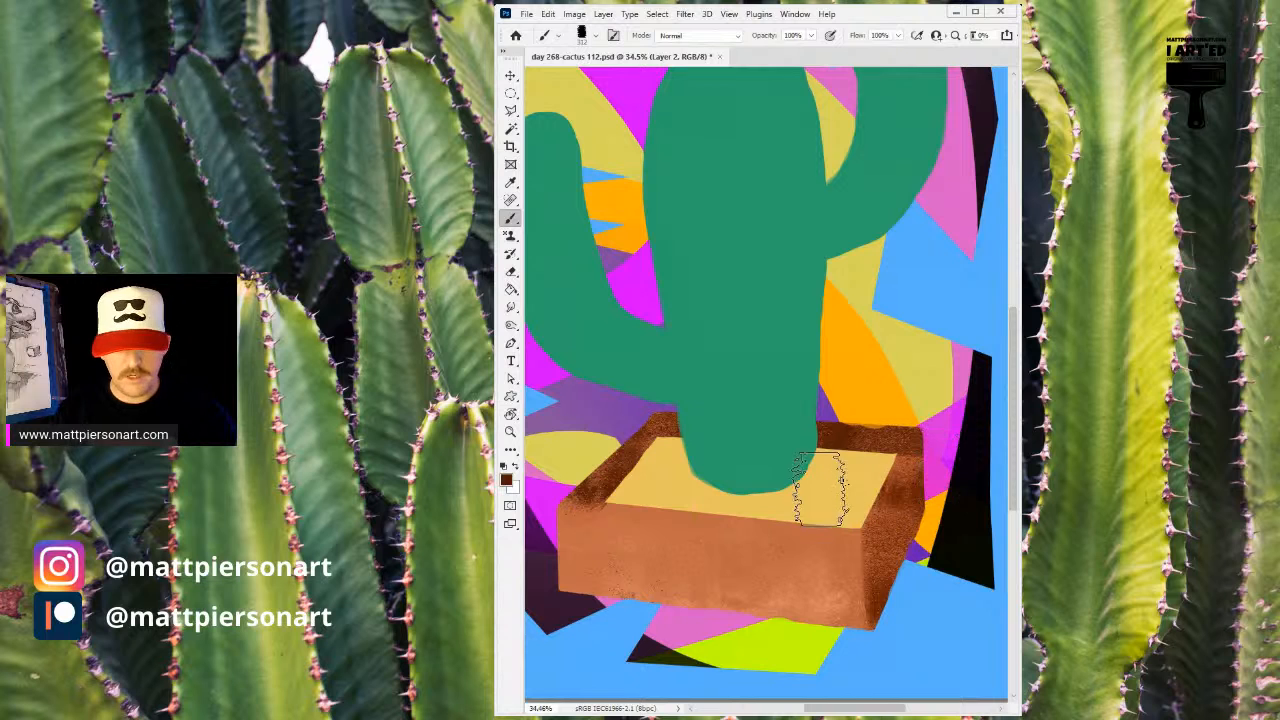
- Erase the excess dark shading along the planter's right rim and front face
key("e")
left_click_drag(931, 423, 909, 478)
mouse_move(745, 540)
left_mouse_down()
mouse_move(578, 535)
mouse_move(538, 520)
mouse_move(843, 570)
left_mouse_up()
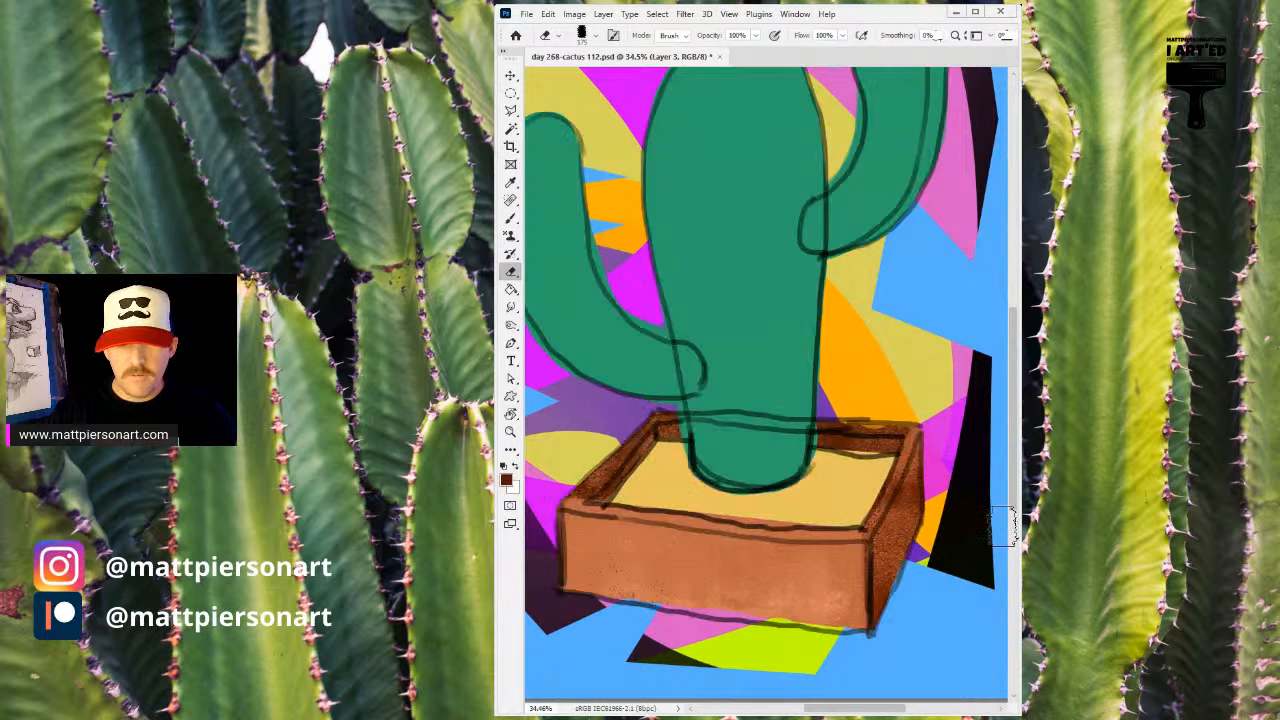
- Paint light orange over the top surfaces of the planter's right, back, left and front rims
scroll(769, 506, "up", 3)
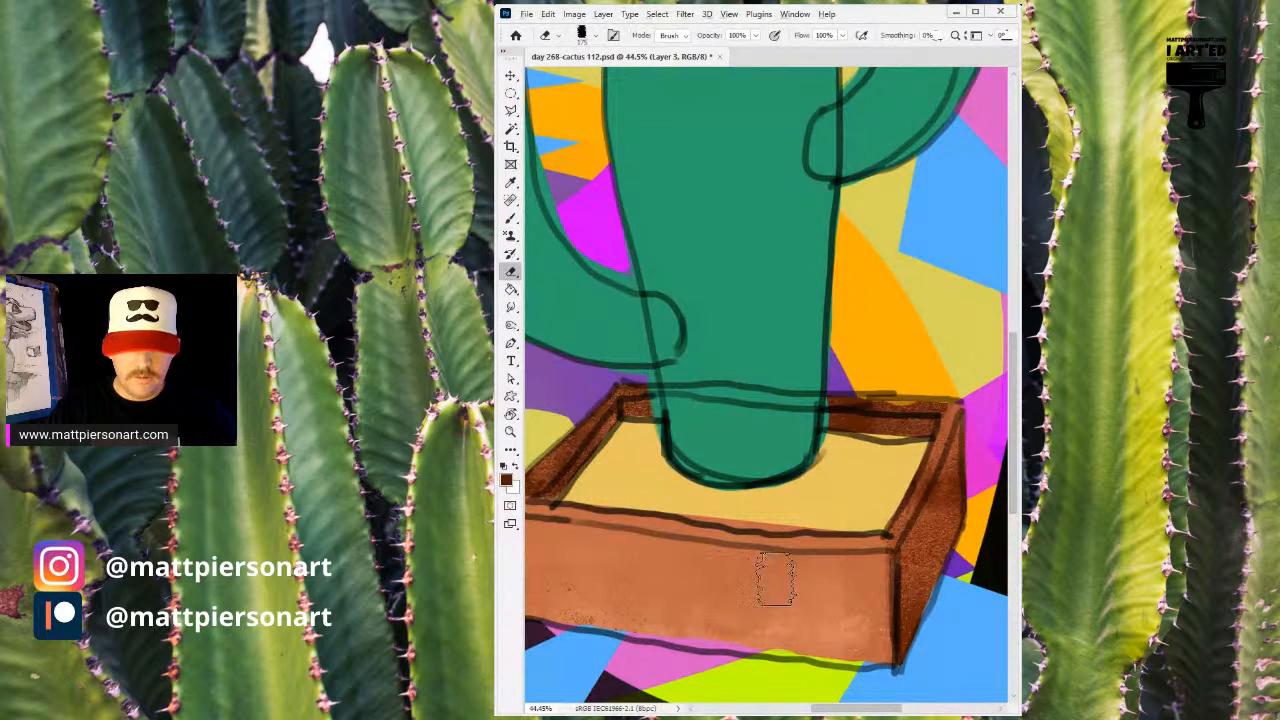
key("b")
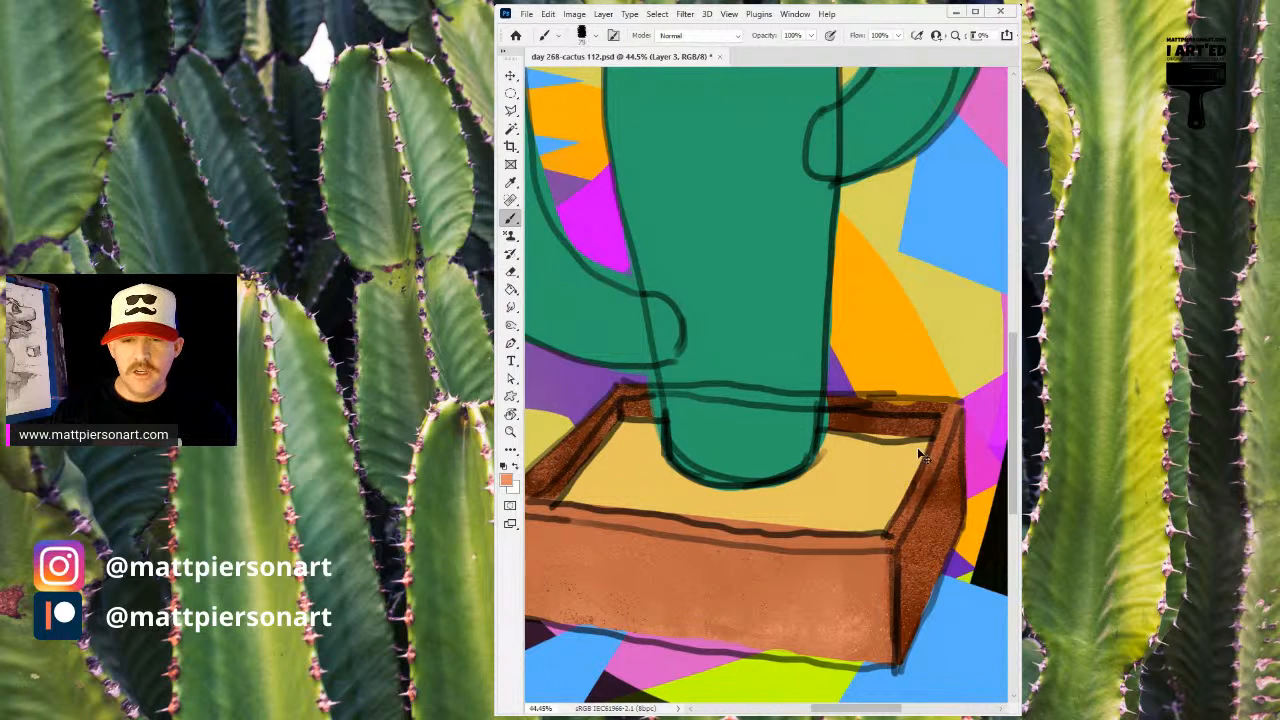
left_click_drag(948, 408, 906, 506)
mouse_move(938, 444)
left_mouse_down()
mouse_move(888, 540)
mouse_move(894, 529)
left_mouse_up()
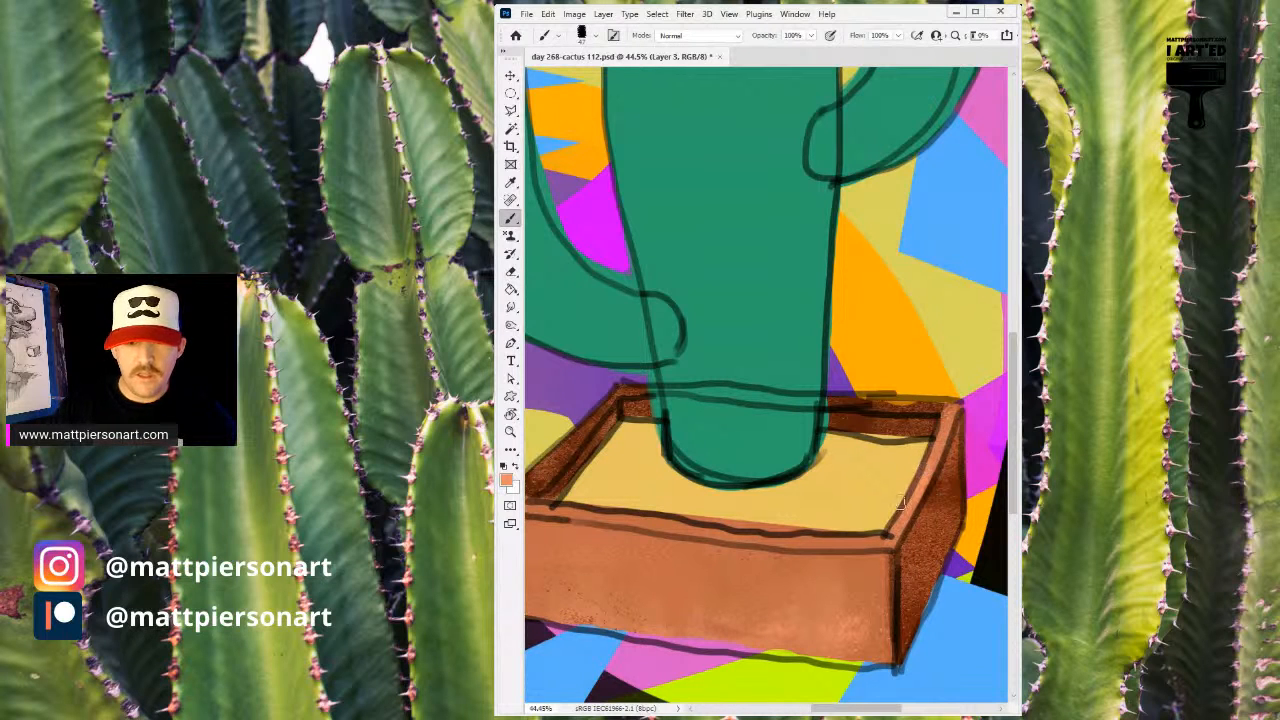
mouse_move(828, 398)
left_mouse_down()
mouse_move(930, 404)
mouse_move(898, 396)
left_mouse_up()
mouse_move(603, 381)
left_mouse_down()
mouse_move(666, 389)
mouse_move(759, 334)
left_mouse_up()
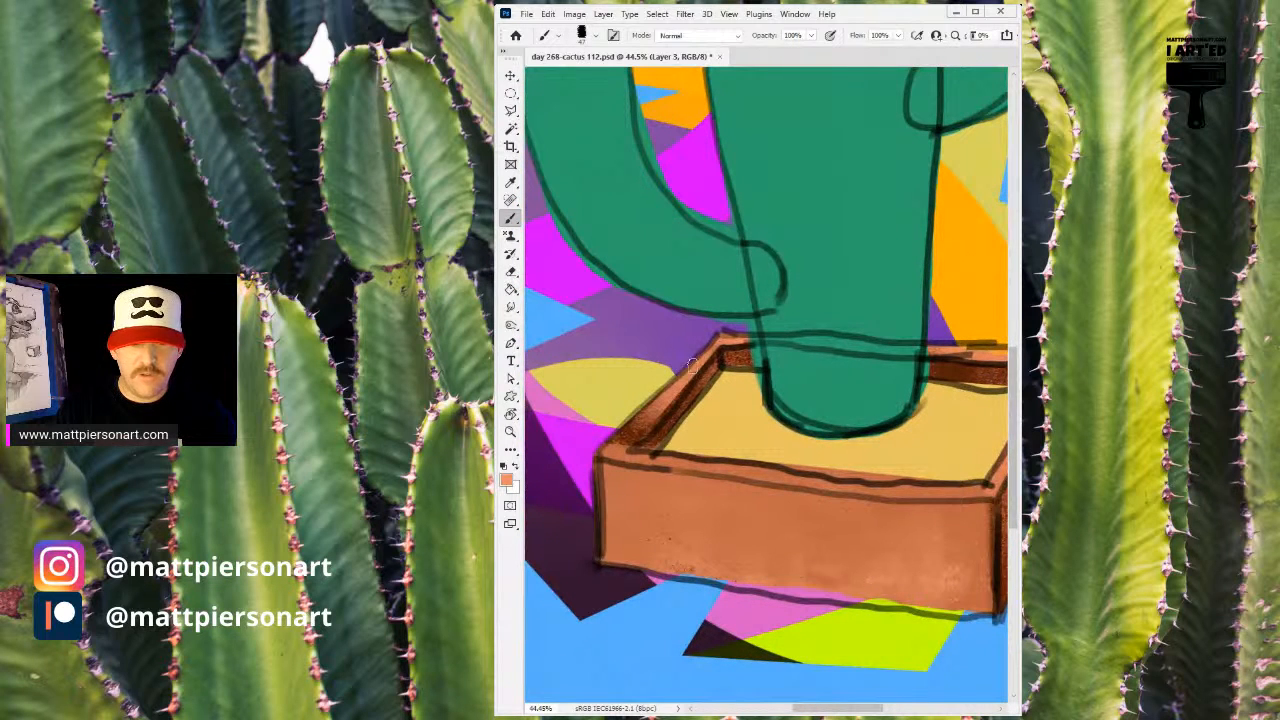
mouse_move(646, 412)
left_mouse_down()
mouse_move(689, 367)
mouse_move(610, 448)
mouse_move(672, 461)
mouse_move(613, 454)
mouse_move(774, 474)
mouse_move(733, 485)
mouse_move(673, 457)
mouse_move(952, 496)
left_mouse_up()
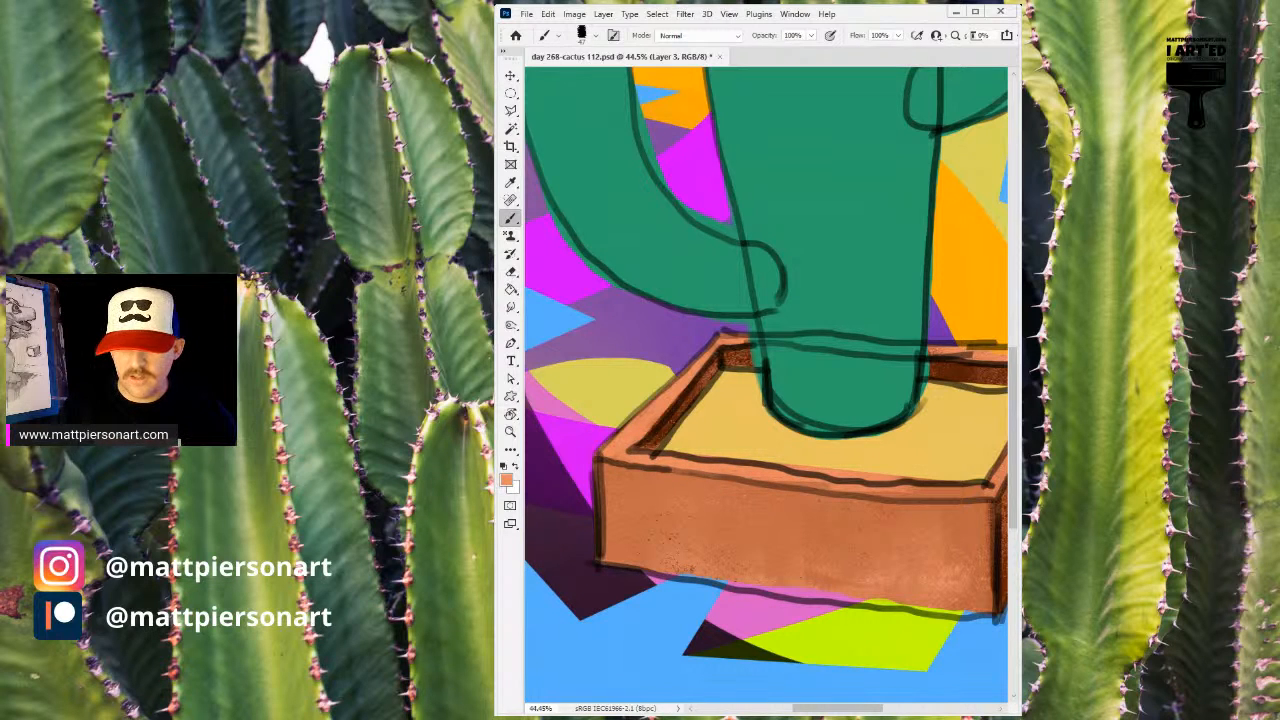
- Hide the sketch lines and brighten the planter's front and left rims with light orange strokes
scroll(863, 489, "right", 2)
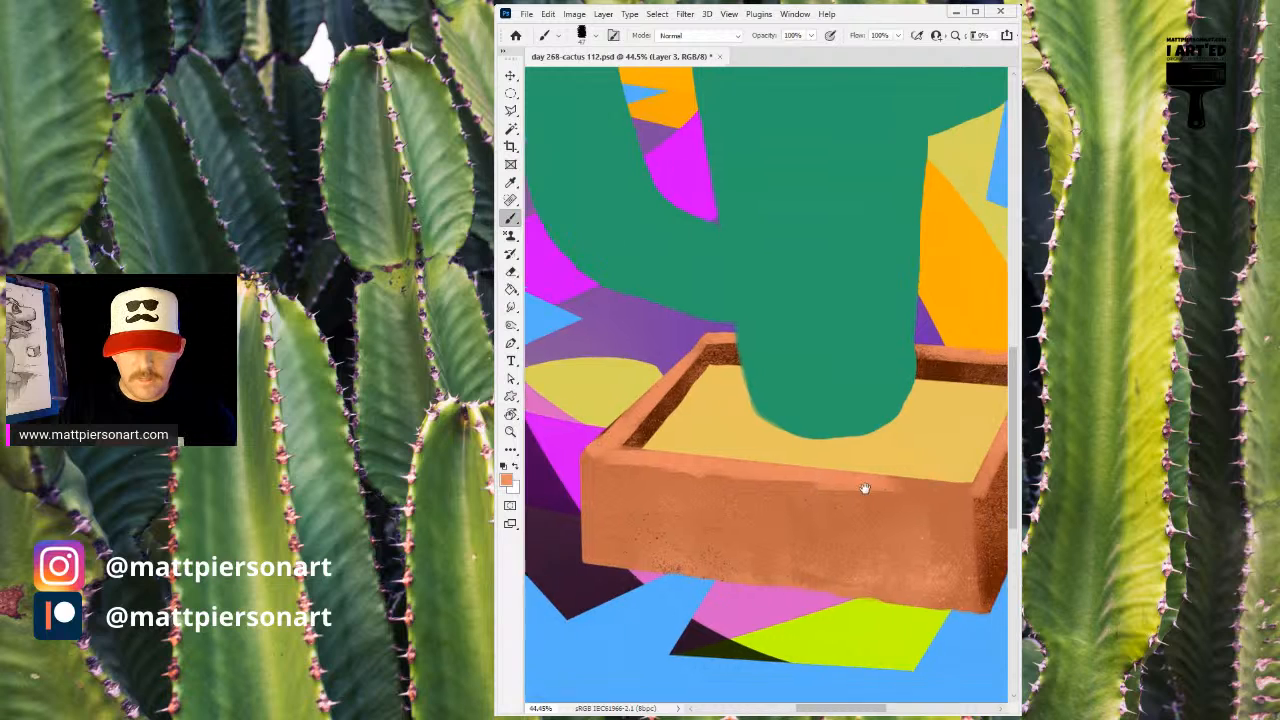
left_click_drag(796, 486, 933, 497)
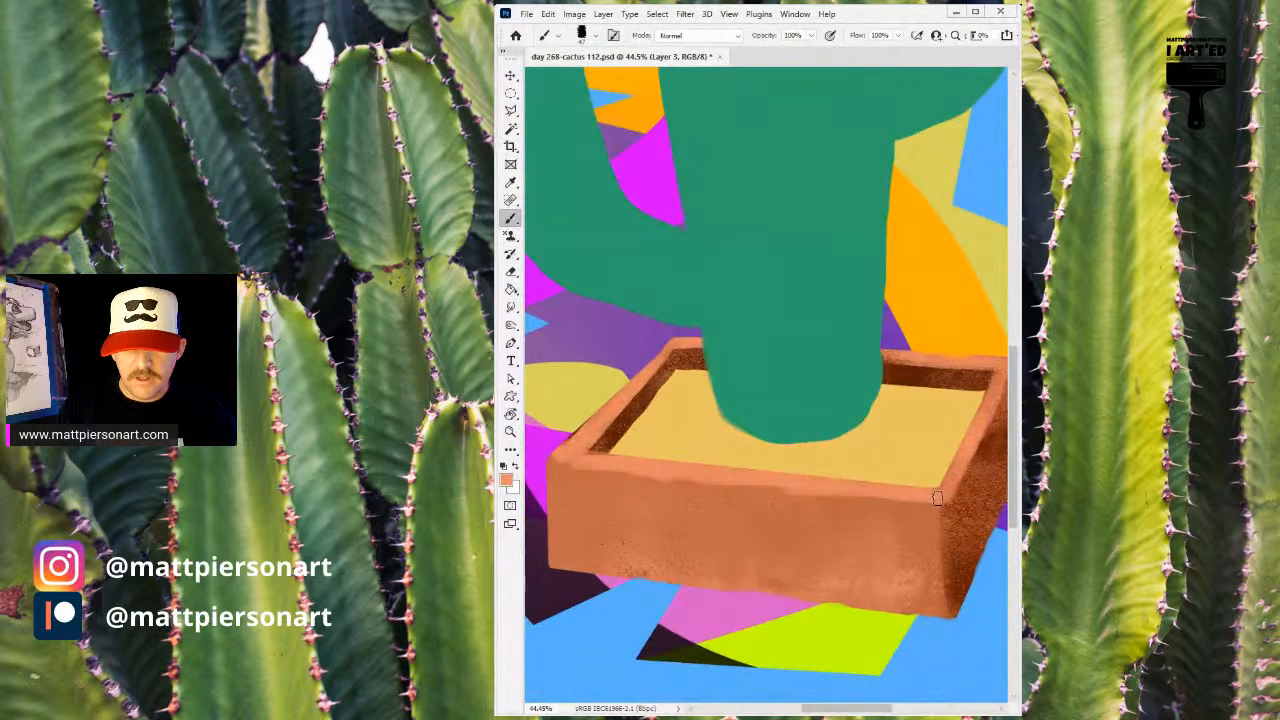
left_click_drag(839, 492, 751, 485)
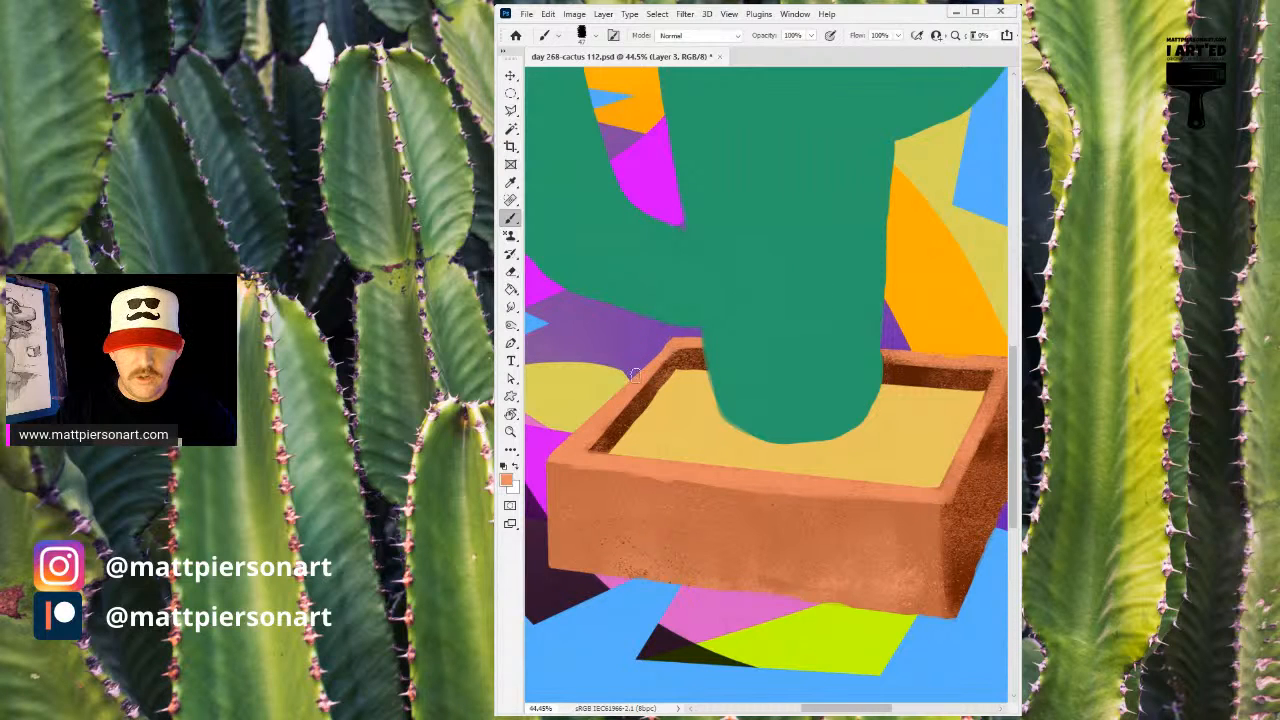
left_click_drag(648, 402, 689, 345)
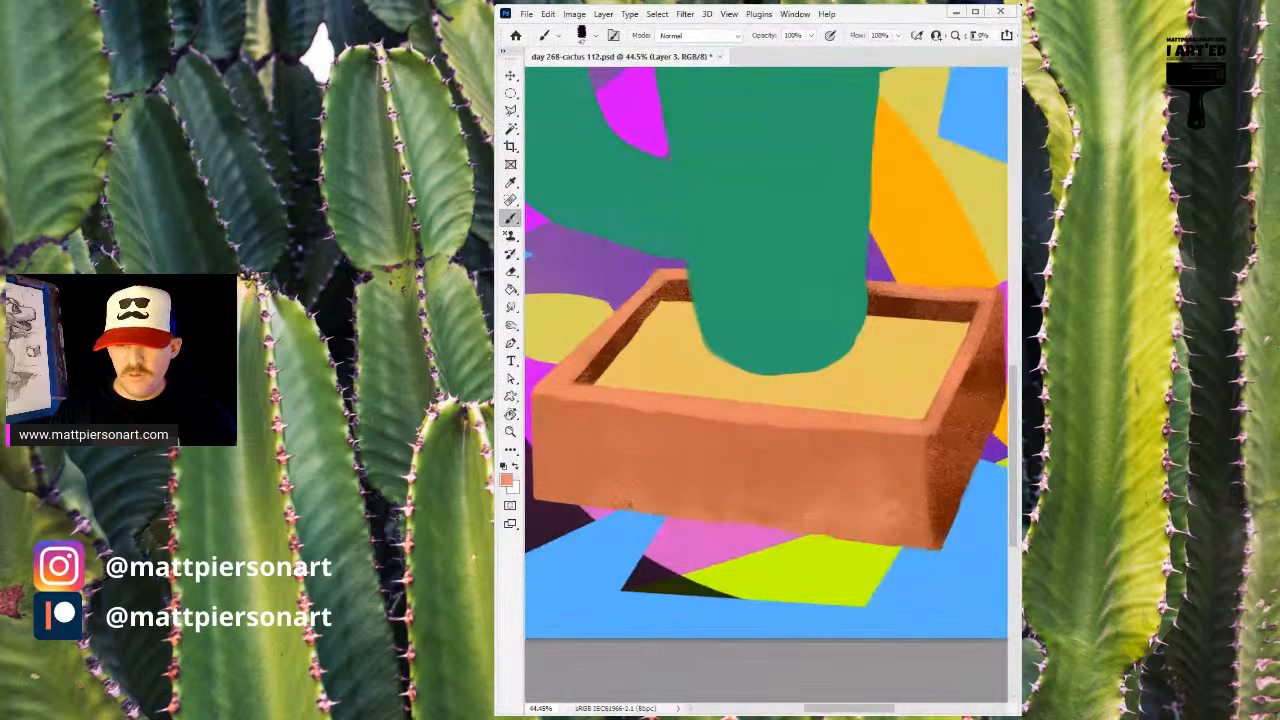
- Deepen the shadows on the planter's inner walls behind the cactus on Layer 2 with a darker brown
left_click(682, 283, "alt")
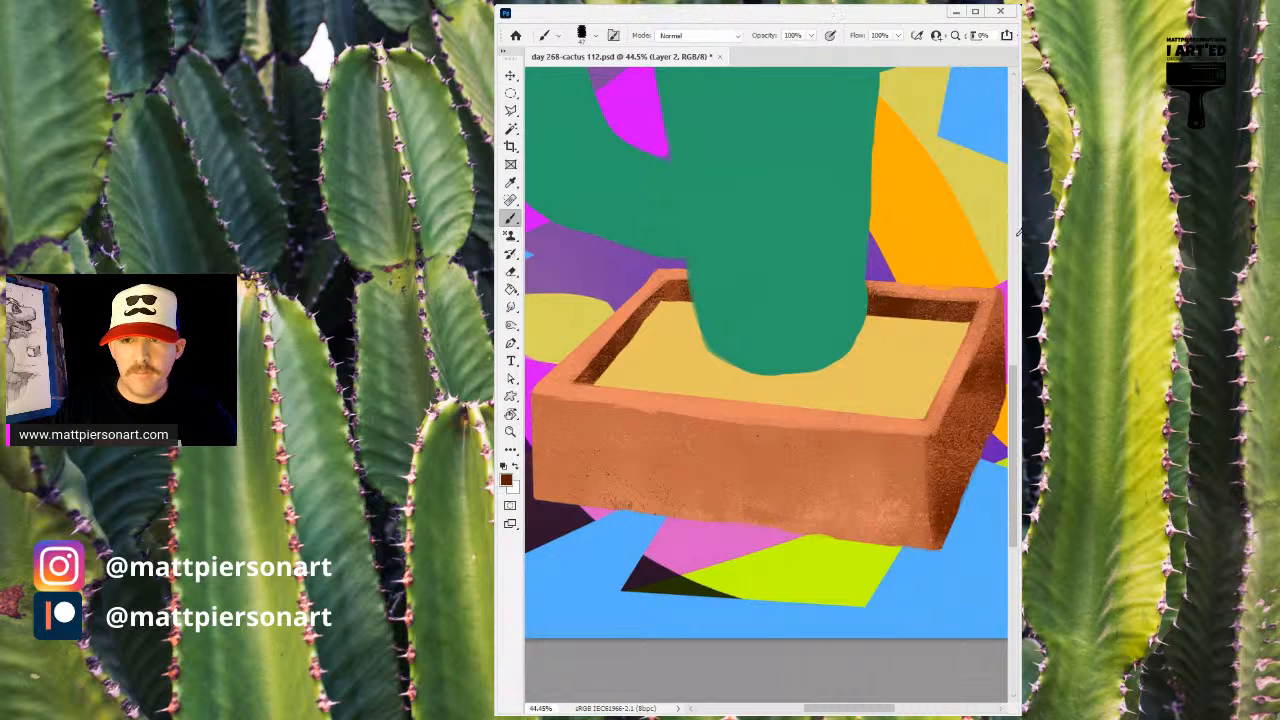
right_click(676, 297, "alt")
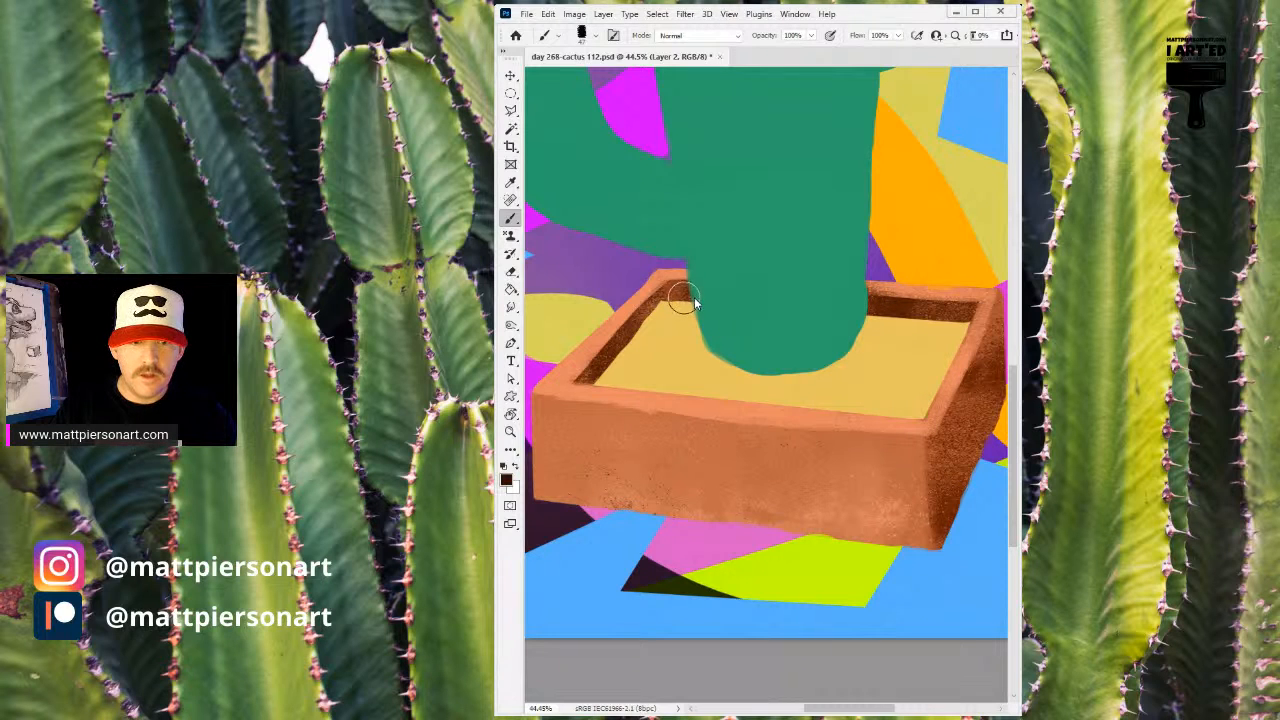
left_click_drag(671, 280, 684, 295)
mouse_move(878, 301)
left_mouse_down()
mouse_move(950, 315)
mouse_move(677, 280)
mouse_move(630, 295)
mouse_move(962, 306)
left_mouse_up()
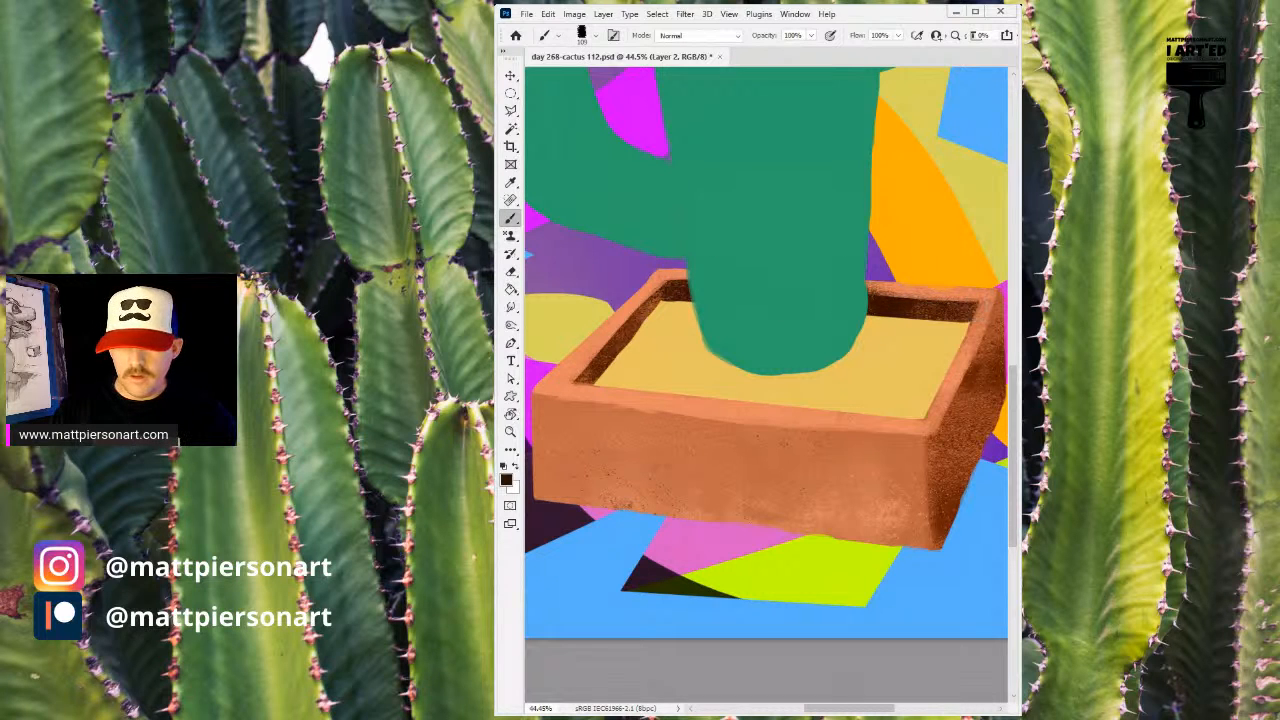
- Add sampled orange and pale peach highlights along the planter's right, front and left rims on Layer 3
left_click(910, 284, "alt")
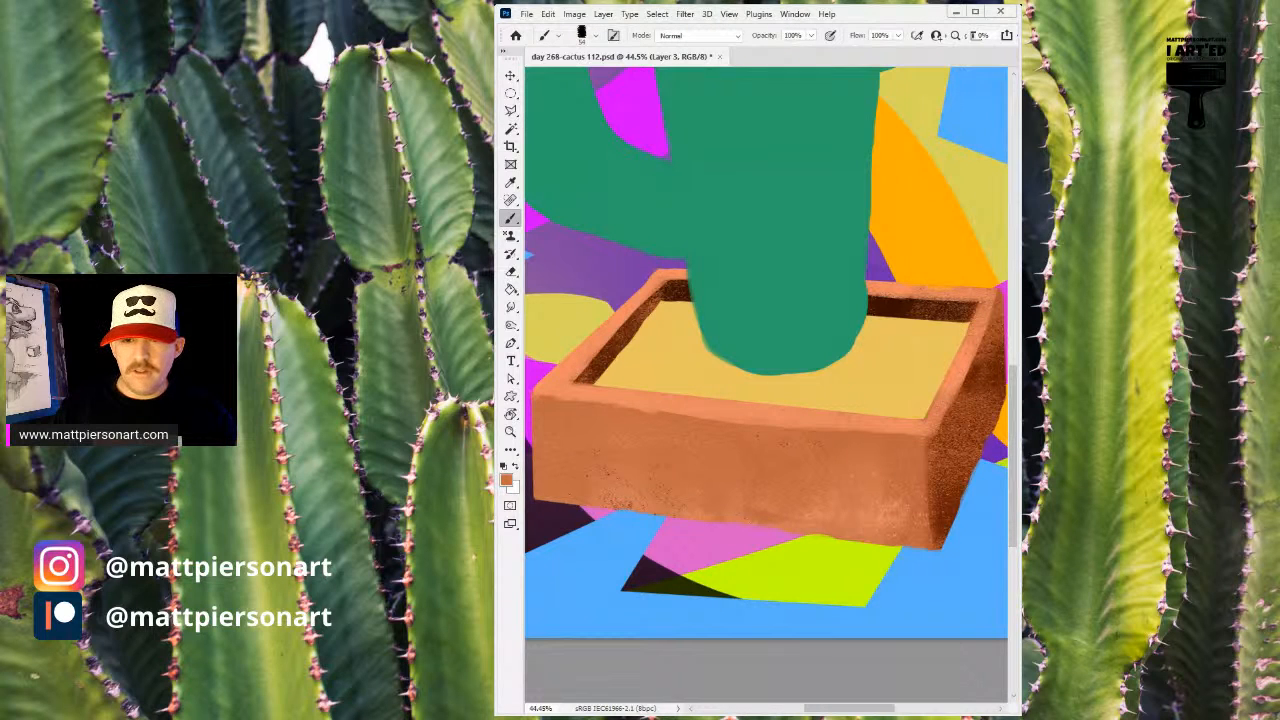
mouse_move(957, 357)
left_mouse_down()
mouse_move(921, 427)
mouse_move(943, 398)
left_mouse_up()
left_click_drag(966, 350, 946, 389)
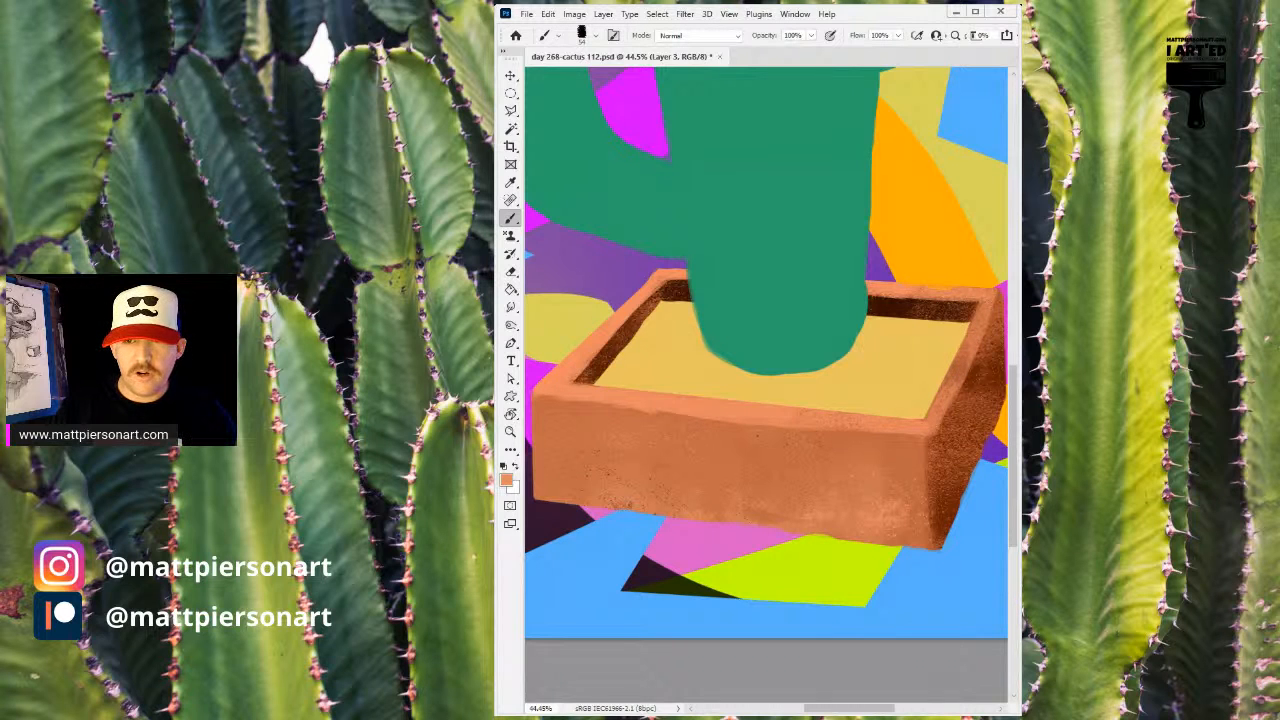
mouse_move(805, 413)
left_mouse_down()
mouse_move(838, 413)
mouse_move(815, 413)
mouse_move(890, 420)
left_mouse_up()
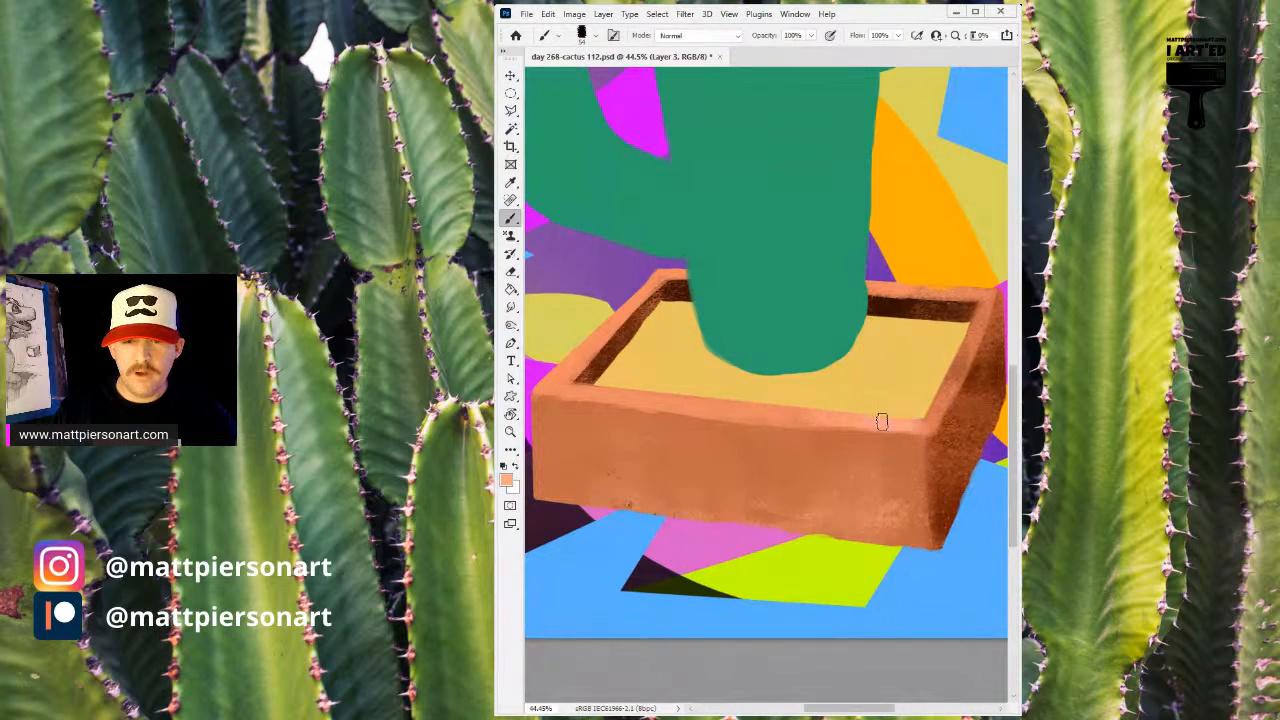
mouse_move(755, 410)
left_mouse_down()
mouse_move(600, 391)
mouse_move(581, 343)
left_mouse_up()
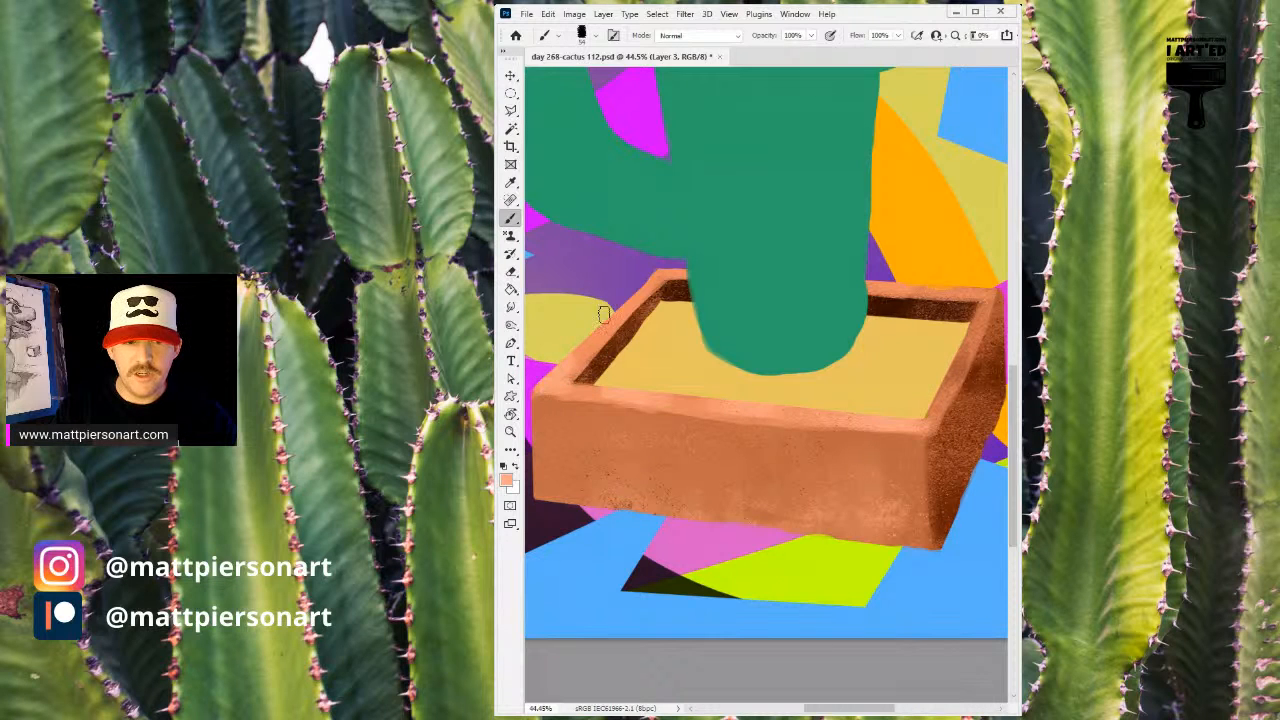
left_click_drag(640, 272, 659, 272)
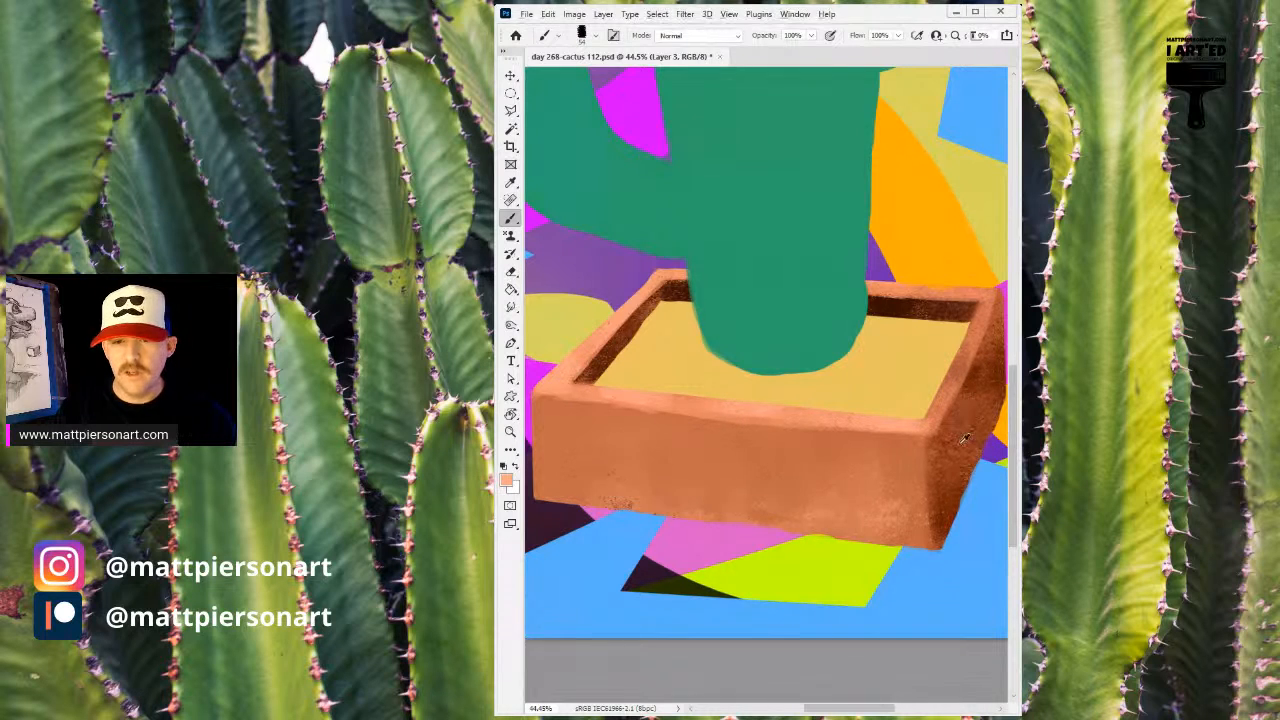
- Build up dark and mid-brown texture across the planter's shaded side face with sampled colours
mouse_move(936, 511)
left_mouse_down()
mouse_move(944, 448)
mouse_move(969, 481)
mouse_move(946, 489)
mouse_move(940, 522)
mouse_move(850, 517)
left_mouse_up()
left_click_drag(876, 470, 853, 486)
mouse_move(855, 555)
left_mouse_down()
mouse_move(858, 574)
mouse_move(878, 577)
left_mouse_up()
left_click_drag(897, 529, 896, 577)
left_click_drag(913, 506, 902, 578)
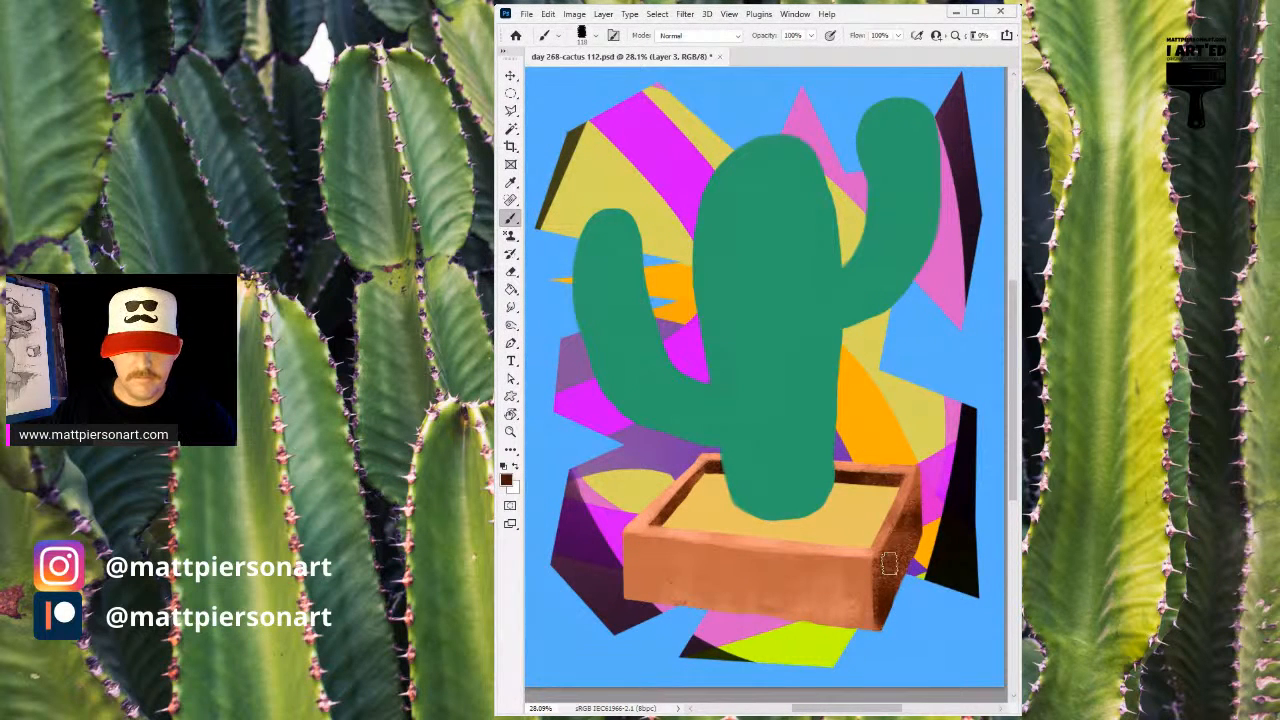
left_click(901, 546, "alt")
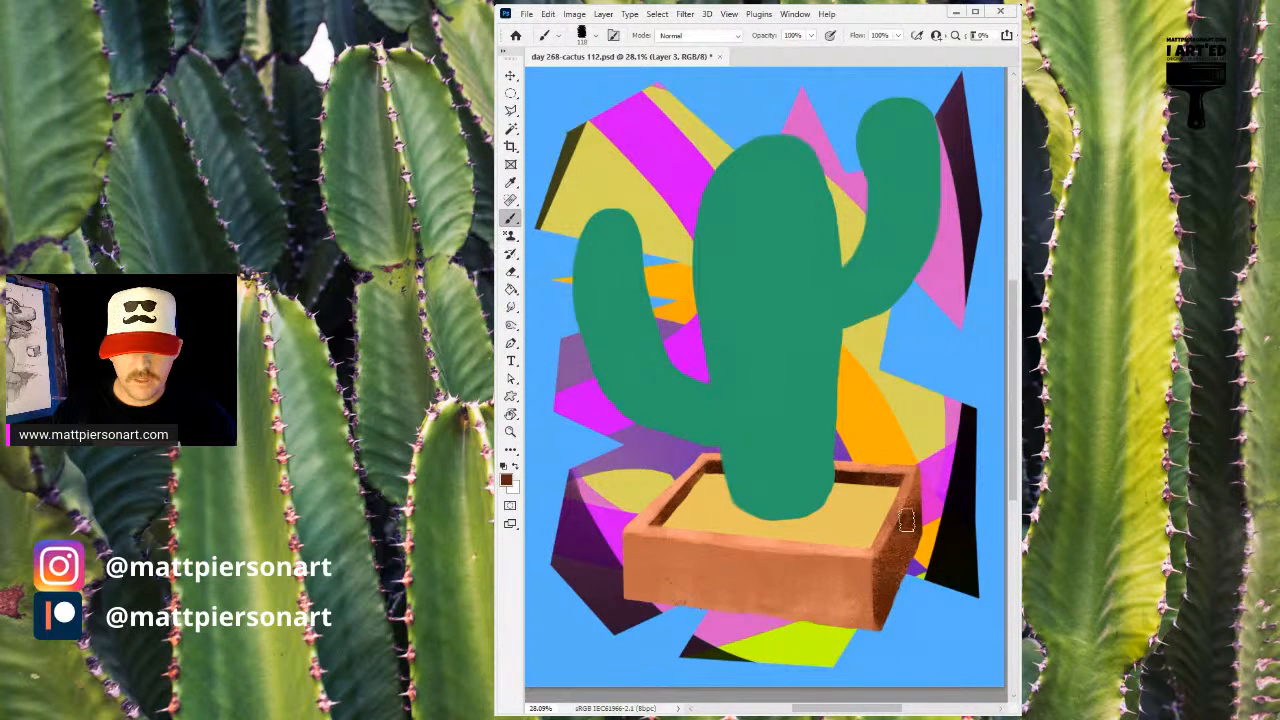
scroll(898, 554, "up", 1)
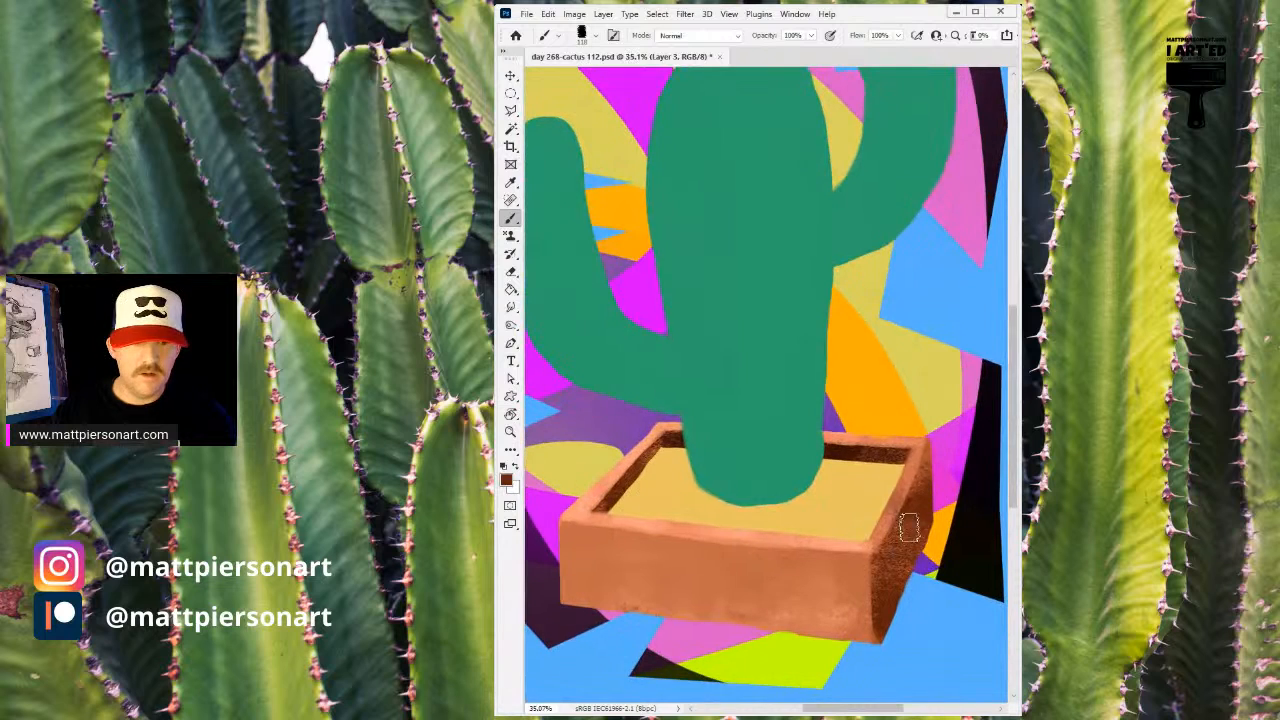
scroll(893, 545, "up", 2)
left_click(866, 455, "alt")
left_click(845, 524, "alt")
mouse_move(871, 449)
left_mouse_down()
mouse_move(854, 501)
mouse_move(879, 427)
mouse_move(856, 505)
mouse_move(883, 392)
mouse_move(869, 402)
left_mouse_up()
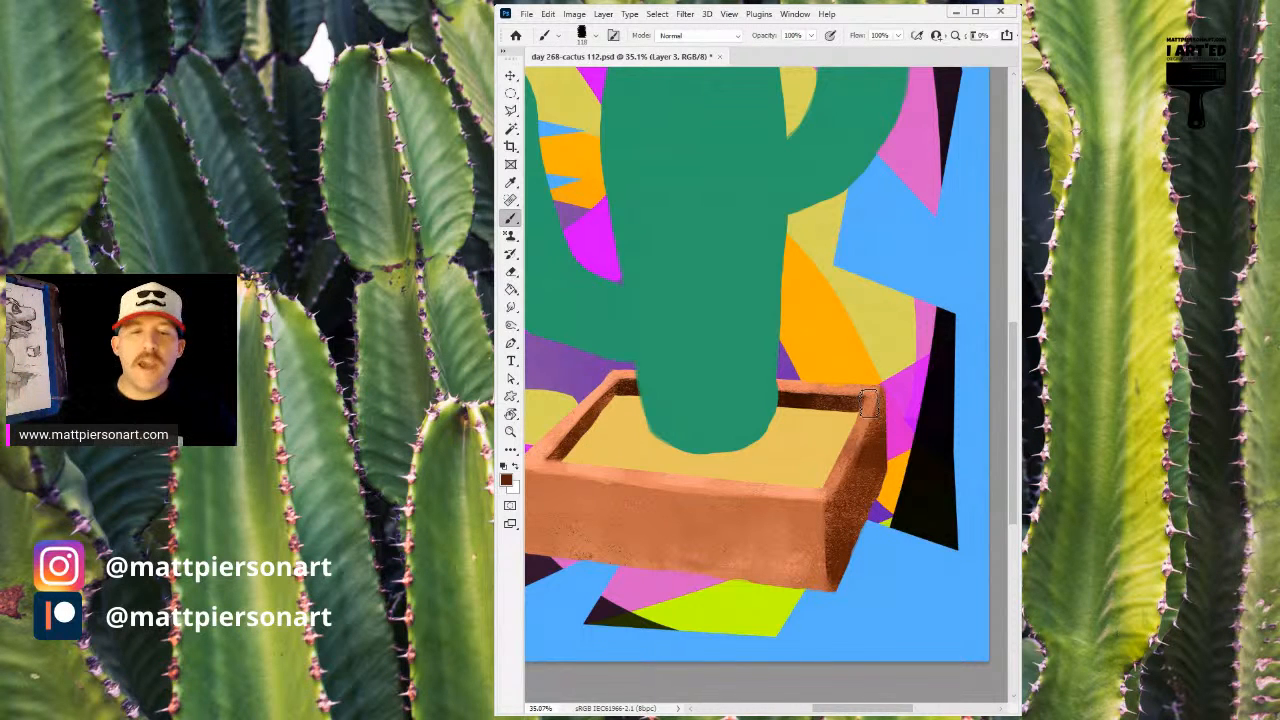
- Texture the planter's front face with orange and add a speckled brown shadow beneath the front rim
mouse_move(620, 545)
left_mouse_down()
mouse_move(661, 538)
mouse_move(639, 542)
left_mouse_up()
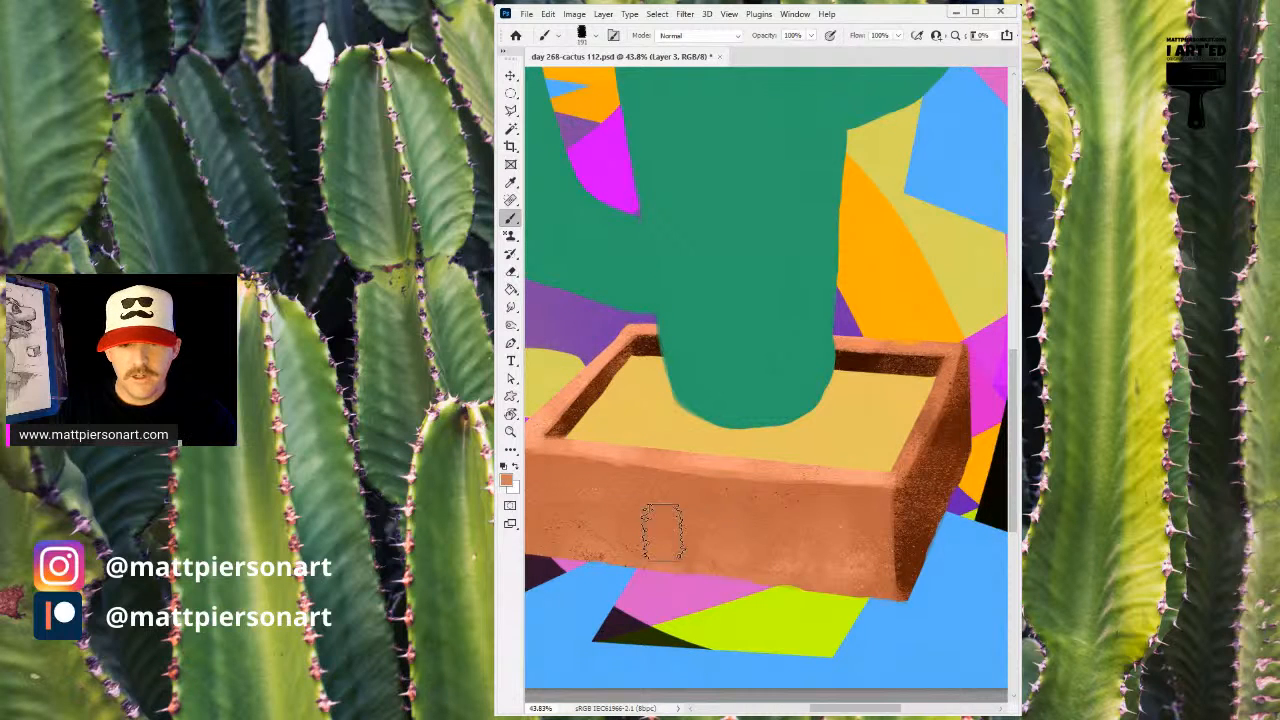
left_click_drag(757, 537, 758, 534)
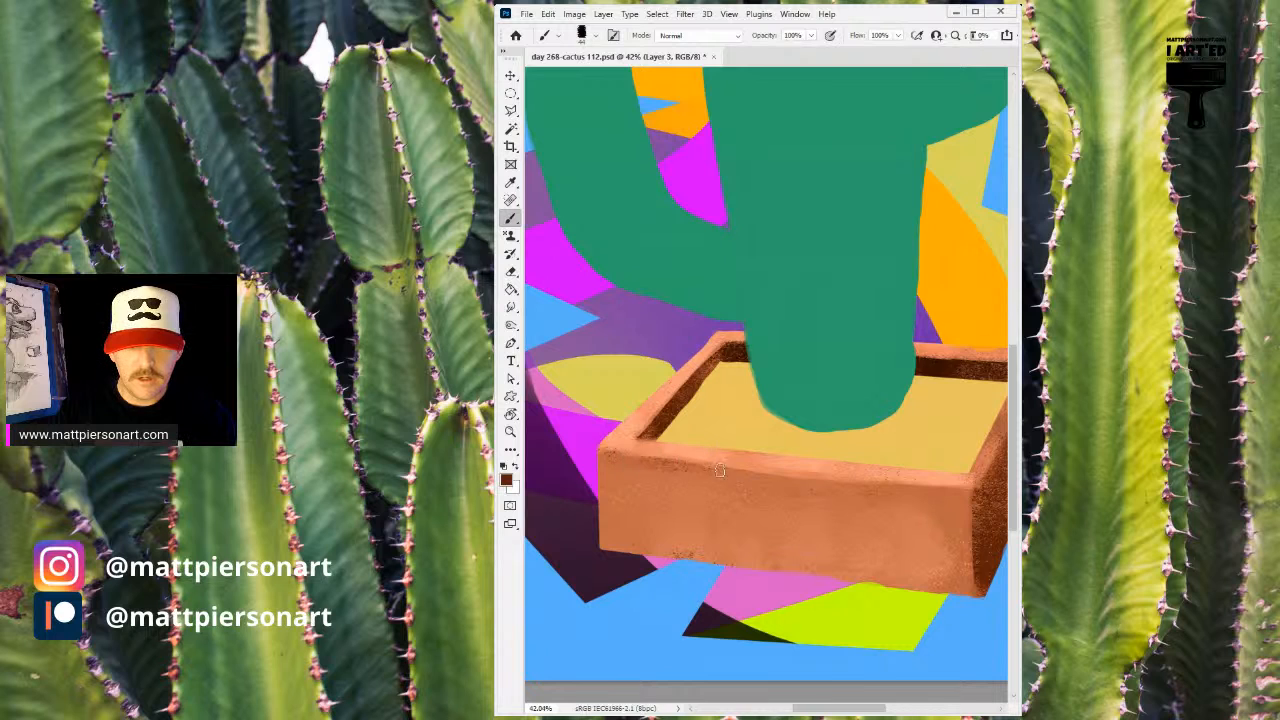
mouse_move(728, 475)
left_mouse_down()
mouse_move(786, 487)
mouse_move(945, 487)
left_mouse_up()
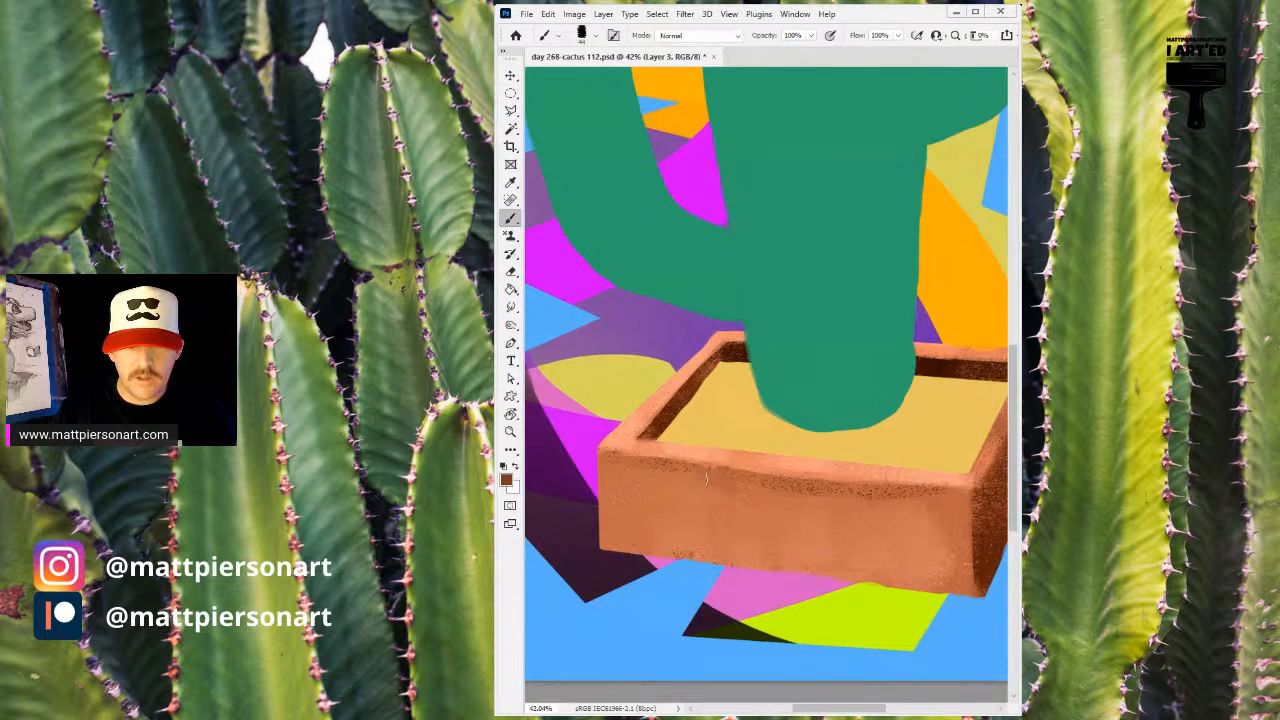
mouse_move(695, 493)
left_mouse_down()
mouse_move(659, 484)
mouse_move(949, 511)
mouse_move(733, 504)
mouse_move(764, 518)
mouse_move(641, 492)
mouse_move(656, 543)
mouse_move(669, 527)
mouse_move(698, 531)
mouse_move(766, 562)
mouse_move(749, 515)
mouse_move(808, 533)
mouse_move(826, 517)
mouse_move(923, 577)
mouse_move(805, 490)
left_mouse_up()
- Blend lighter orange variations into the planter's front face using colours sampled from the front and rim
left_click(868, 510, "alt")
left_click(648, 444, "alt")
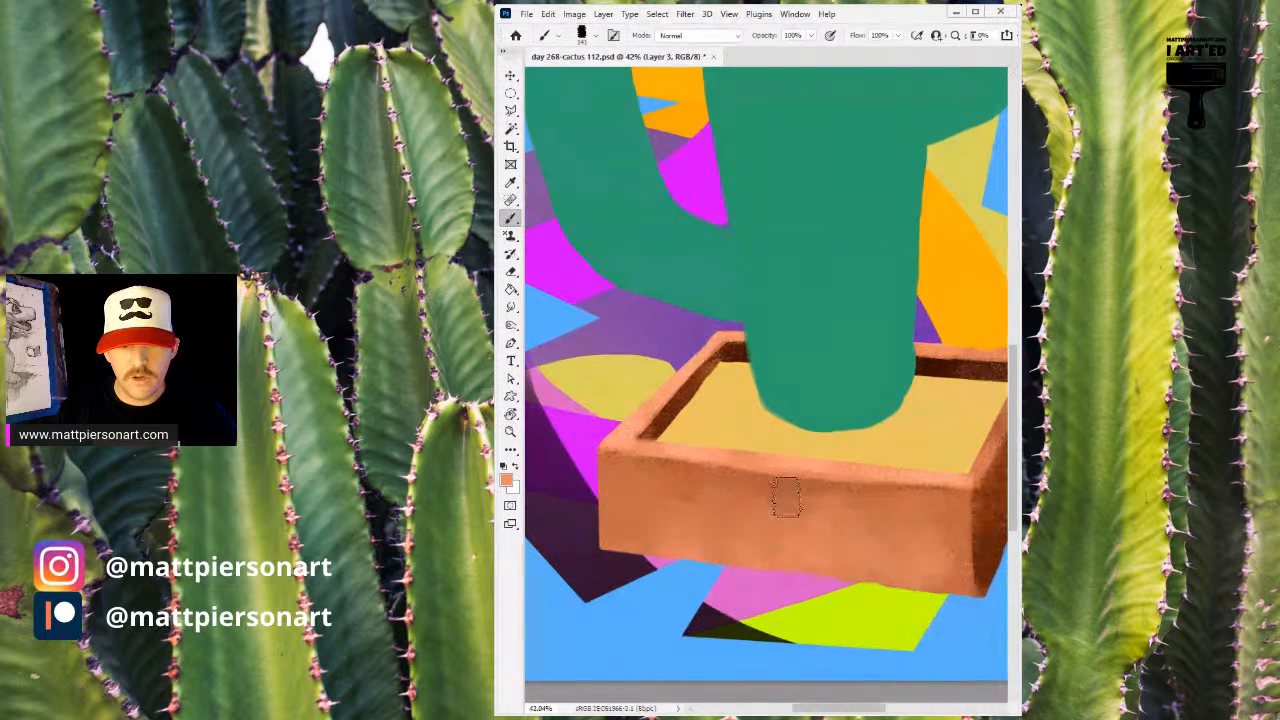
mouse_move(960, 534)
left_mouse_down()
mouse_move(906, 538)
mouse_move(920, 535)
mouse_move(914, 514)
left_mouse_up()
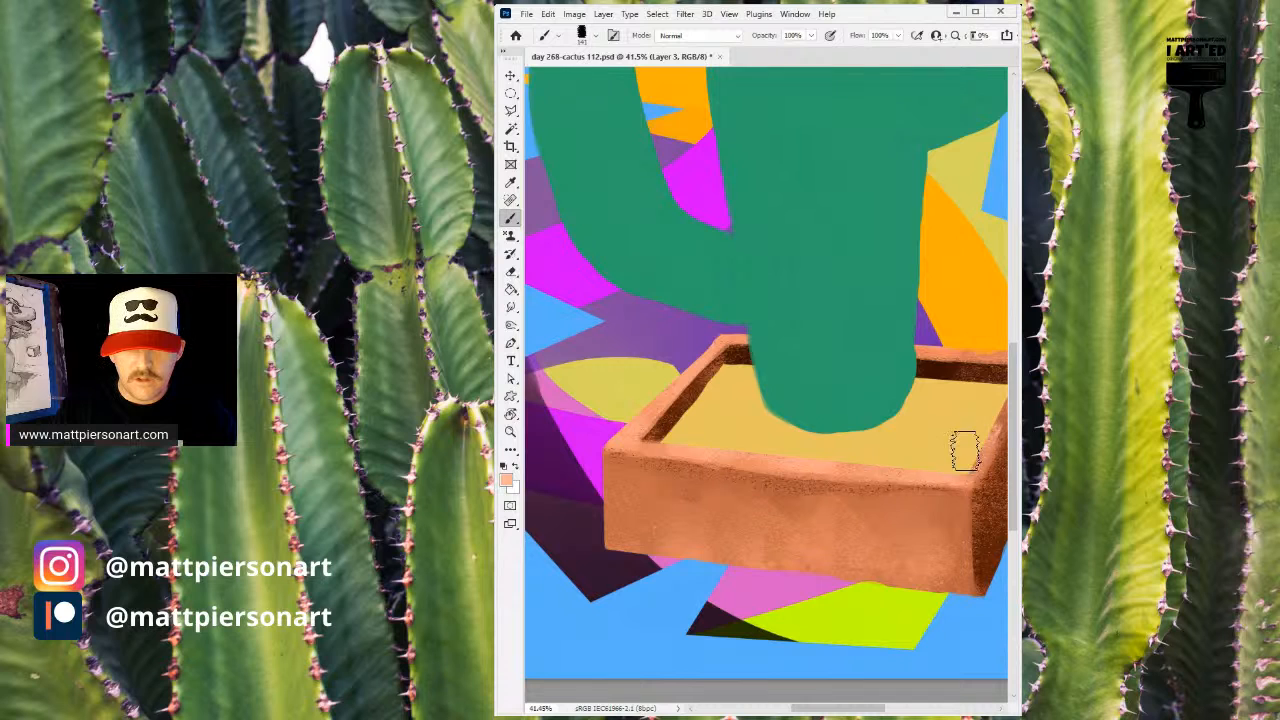
- Darken the planter's side face beneath the right rim and along its outer edge with sampled dark brown
mouse_move(966, 449)
left_mouse_down()
mouse_move(871, 463)
mouse_move(921, 440)
left_mouse_up()
left_click(958, 392, "alt")
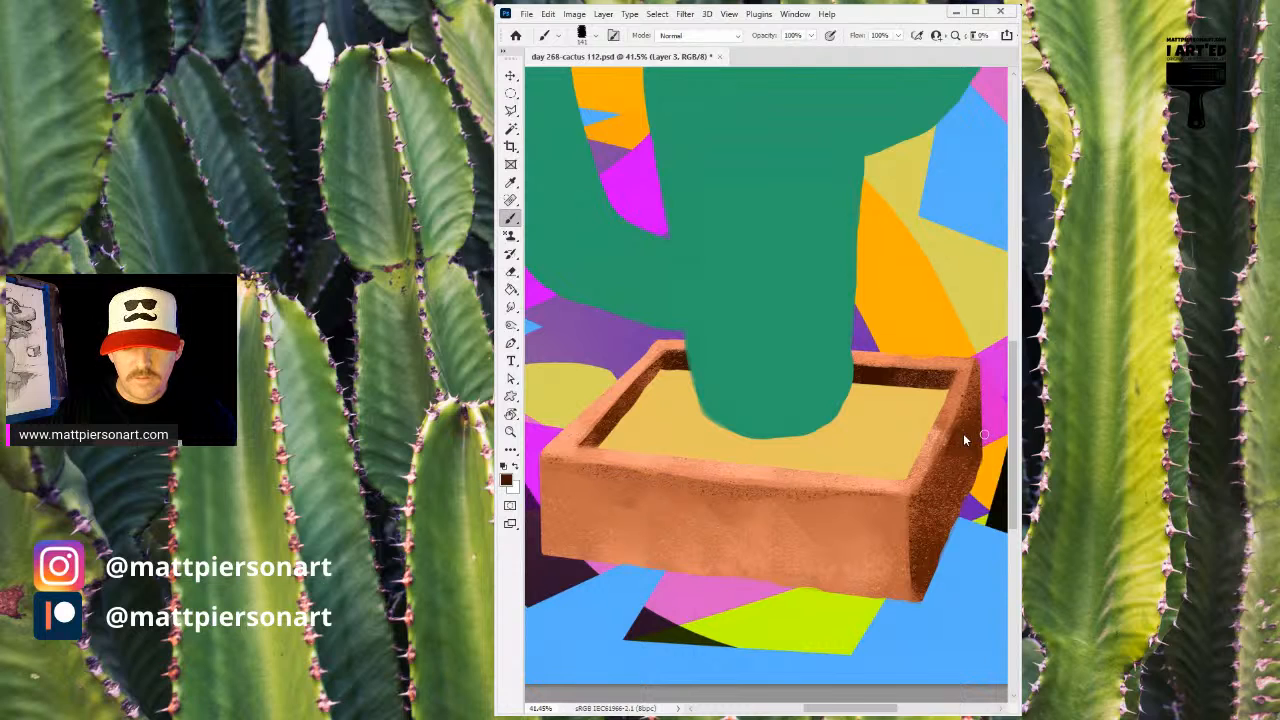
left_click_drag(911, 505, 936, 459)
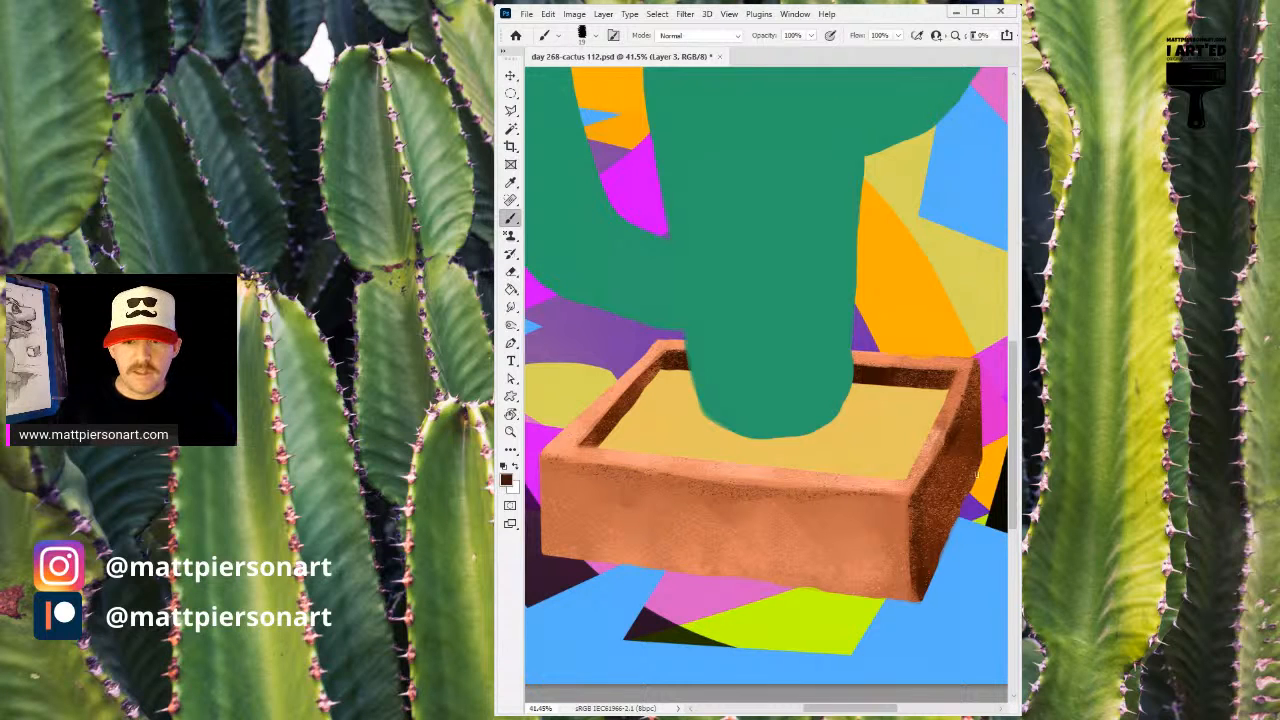
left_click_drag(971, 497, 977, 466)
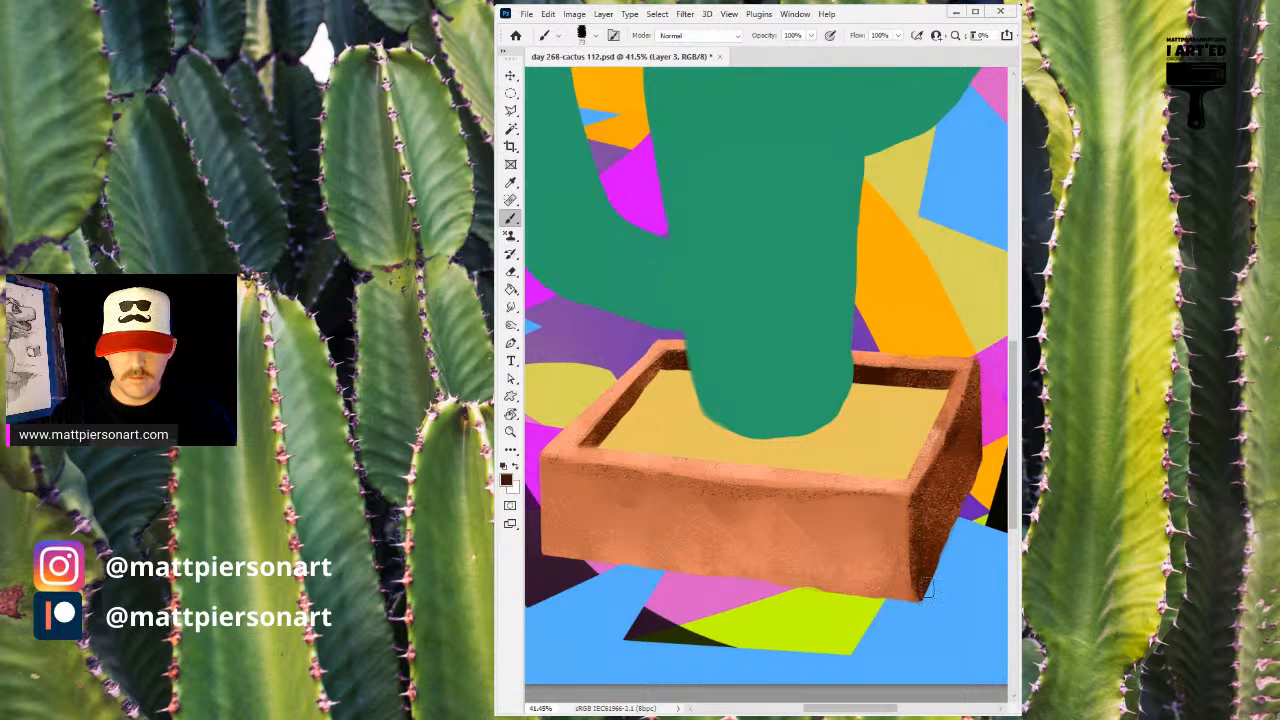
- Soften the planter's front vertical corner and lower front face with sampled orange tones
left_click(897, 550, "alt")
left_click_drag(906, 553, 909, 649)
left_click(882, 561, "alt")
left_click_drag(884, 568, 886, 601)
left_click_drag(911, 546, 912, 598)
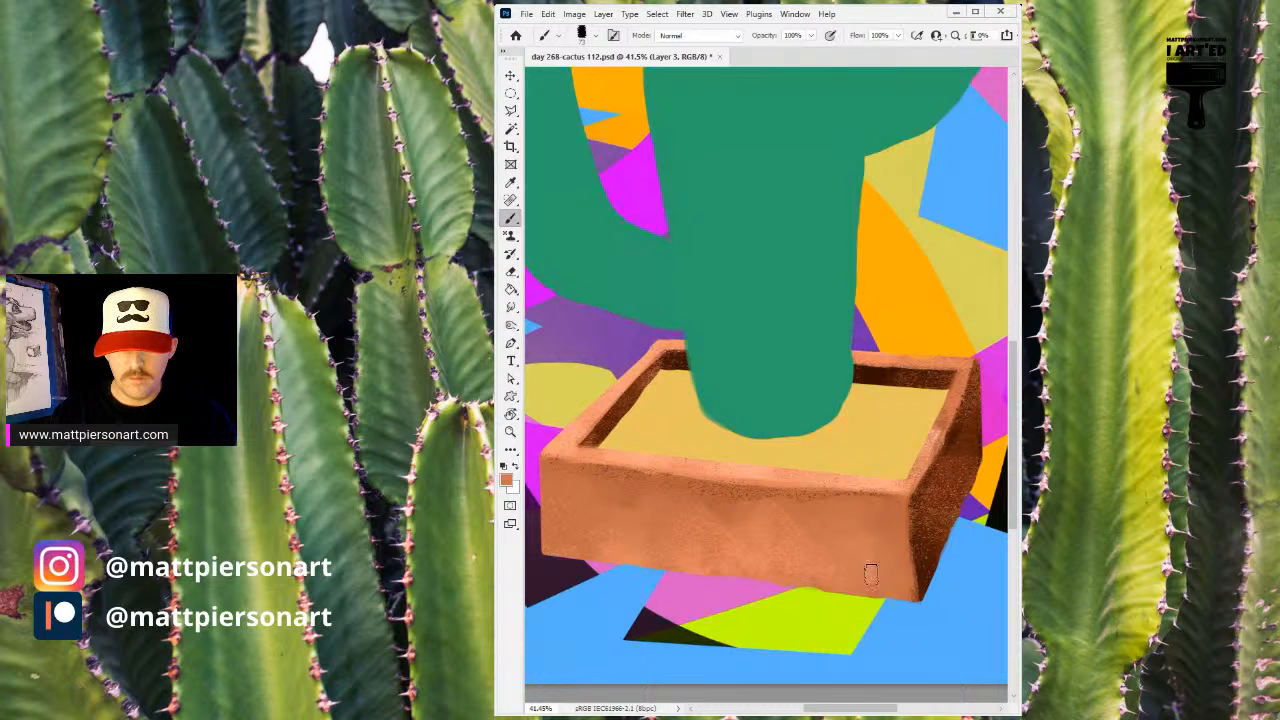
left_click(871, 570, "alt")
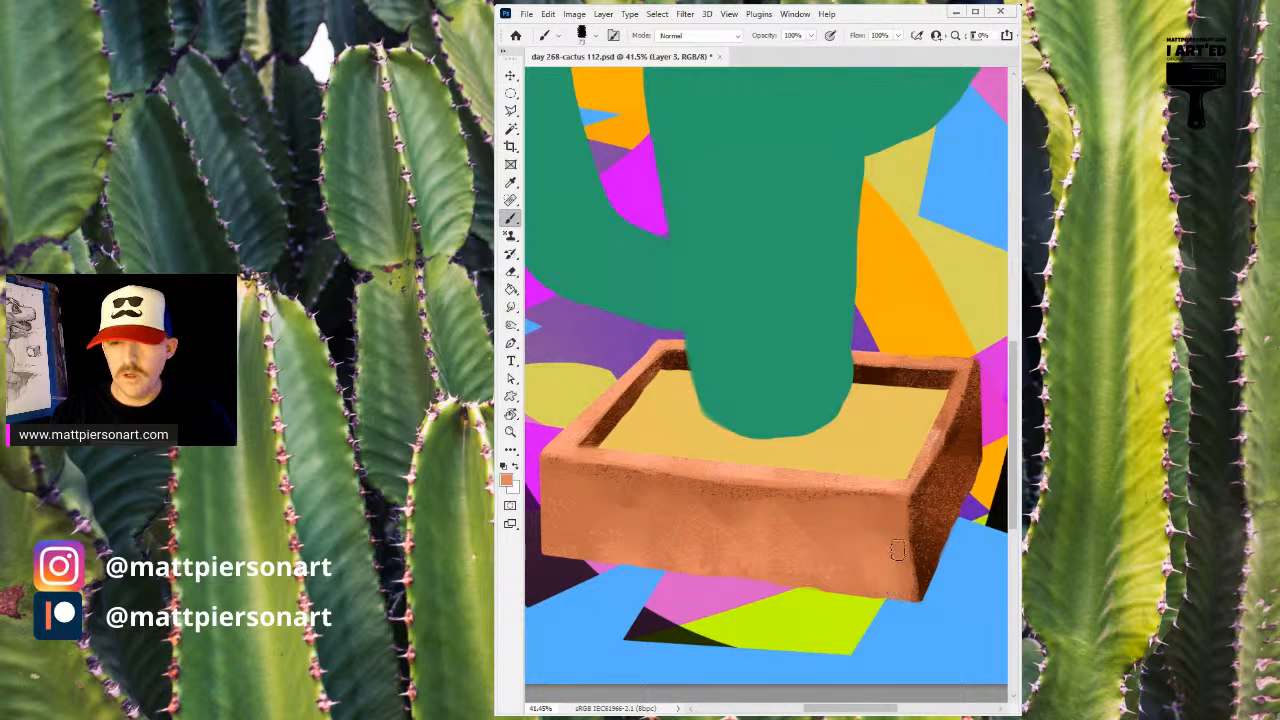
left_click_drag(858, 538, 836, 543)
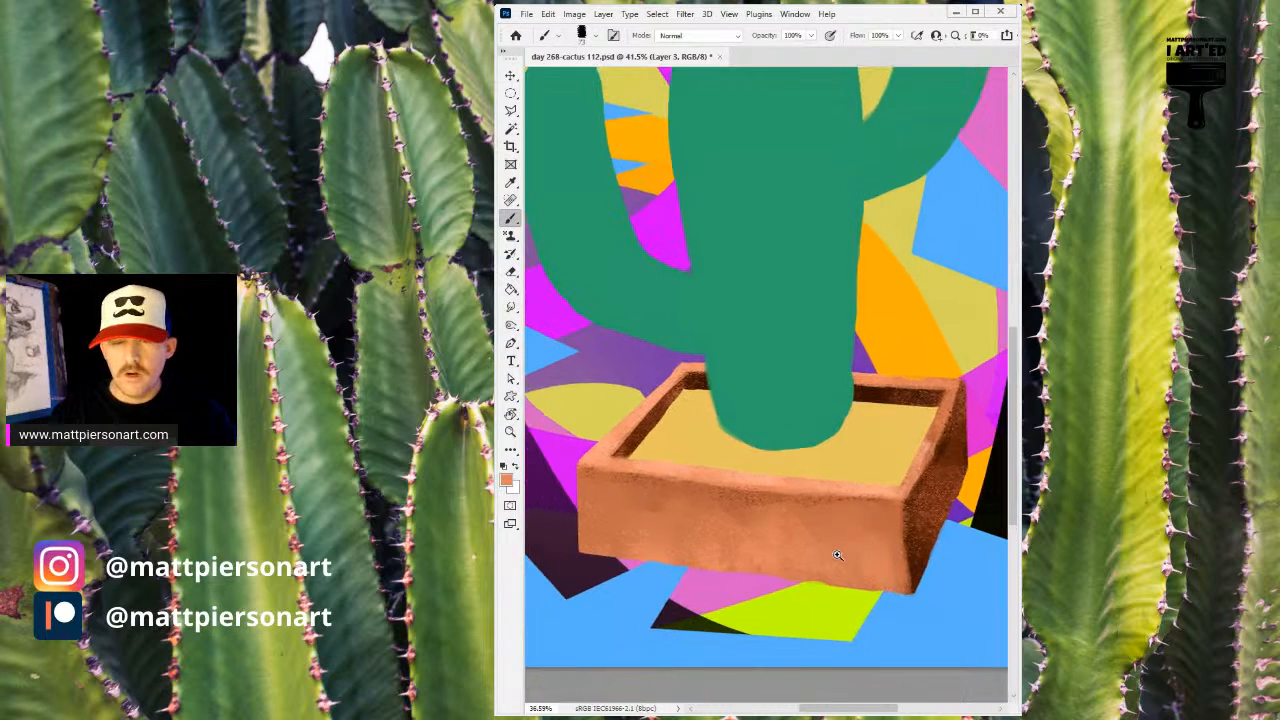
- Paint textured blue reflected light along the outer edge of the planter's side face on new Layer 4
left_click(604, 543, "alt")
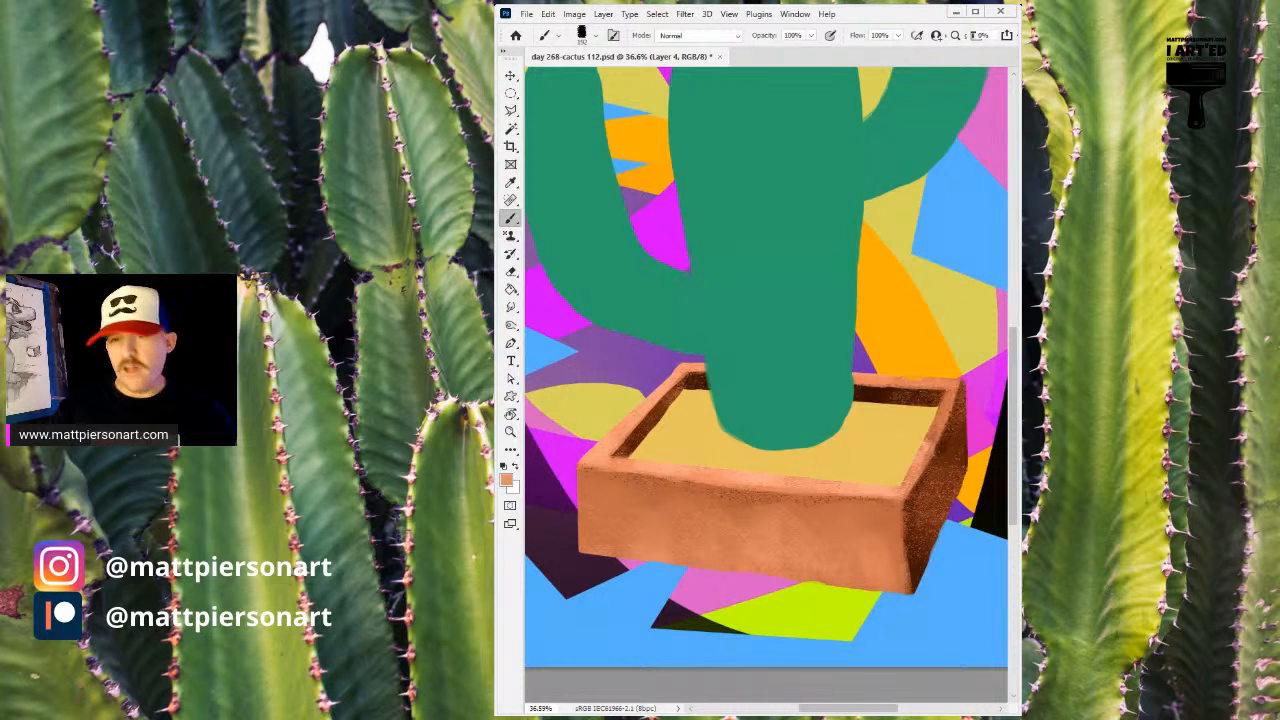
left_click_drag(920, 401, 887, 410)
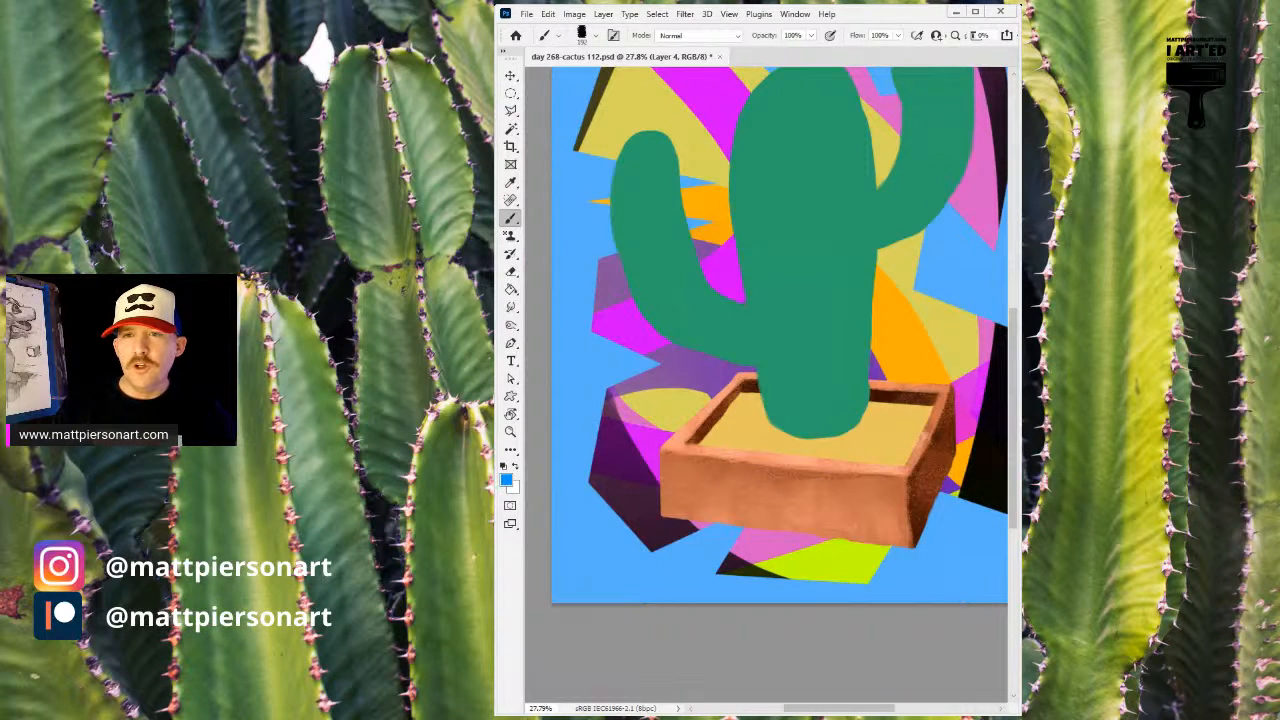
mouse_move(940, 510)
left_mouse_down()
mouse_move(965, 455)
mouse_move(948, 520)
mouse_move(980, 448)
mouse_move(964, 448)
mouse_move(923, 563)
mouse_move(949, 534)
left_mouse_up()
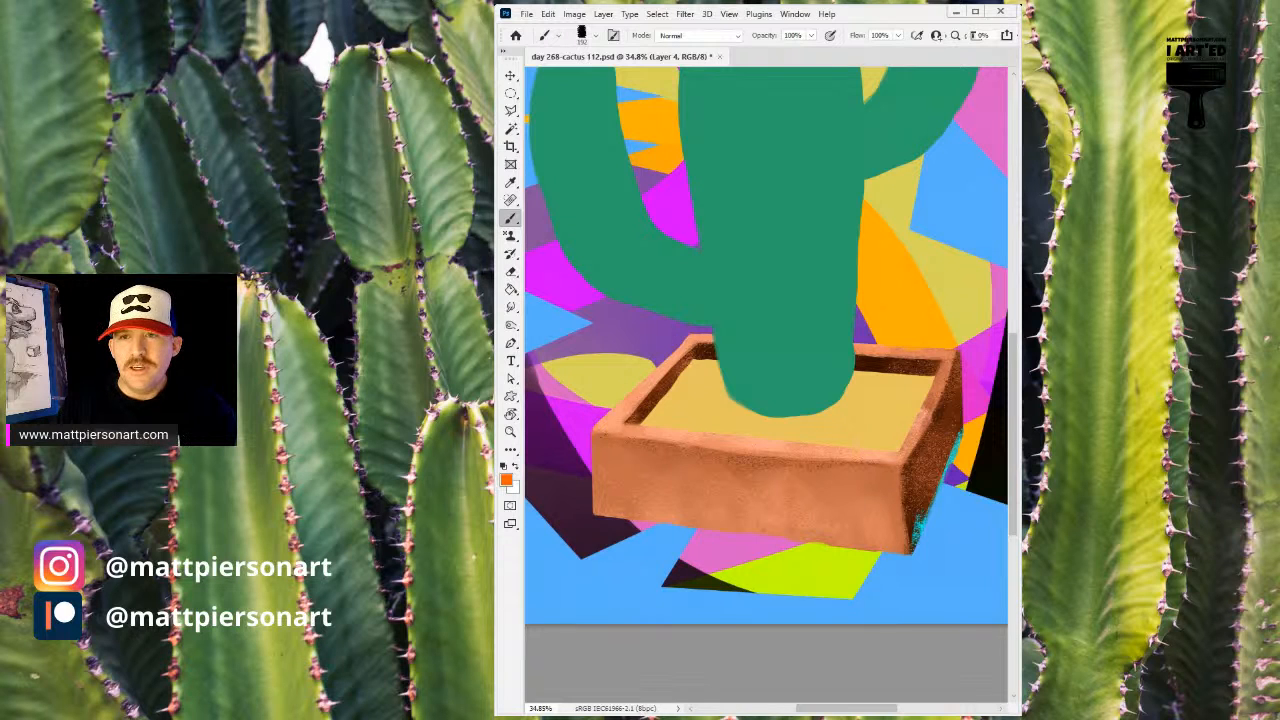
- Add textured orange and cyan reflected light along the planter's lower and outer edges, plus small orange and cyan dashes on its front face
mouse_move(586, 523)
left_mouse_down()
mouse_move(697, 528)
mouse_move(864, 562)
left_mouse_up()
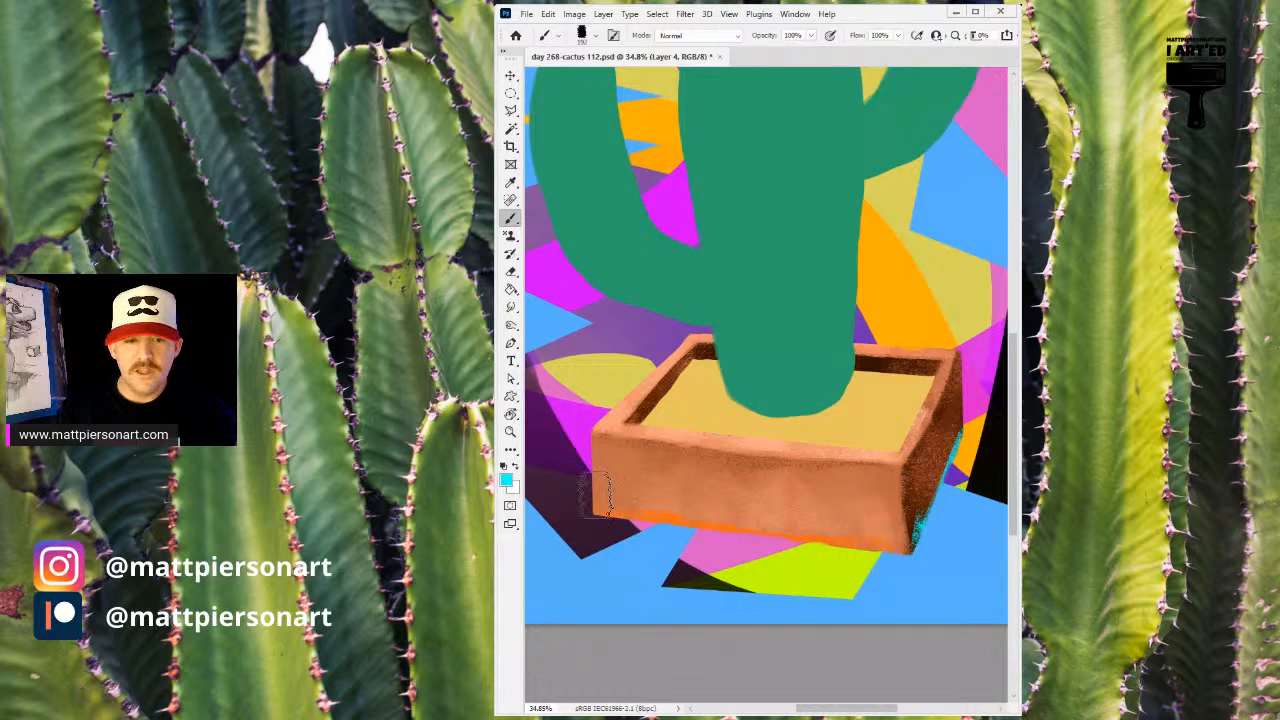
left_click_drag(590, 532, 786, 565)
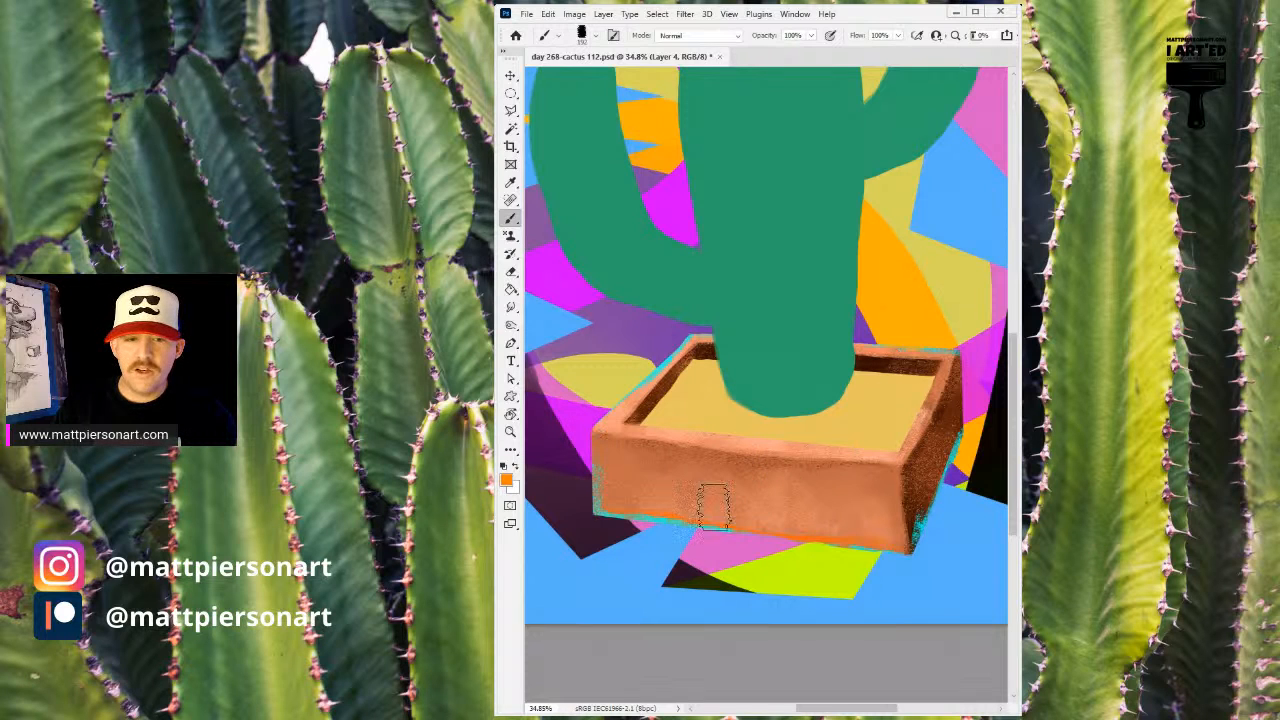
mouse_move(749, 503)
left_mouse_down()
mouse_move(812, 513)
mouse_move(755, 494)
mouse_move(733, 504)
left_mouse_up()
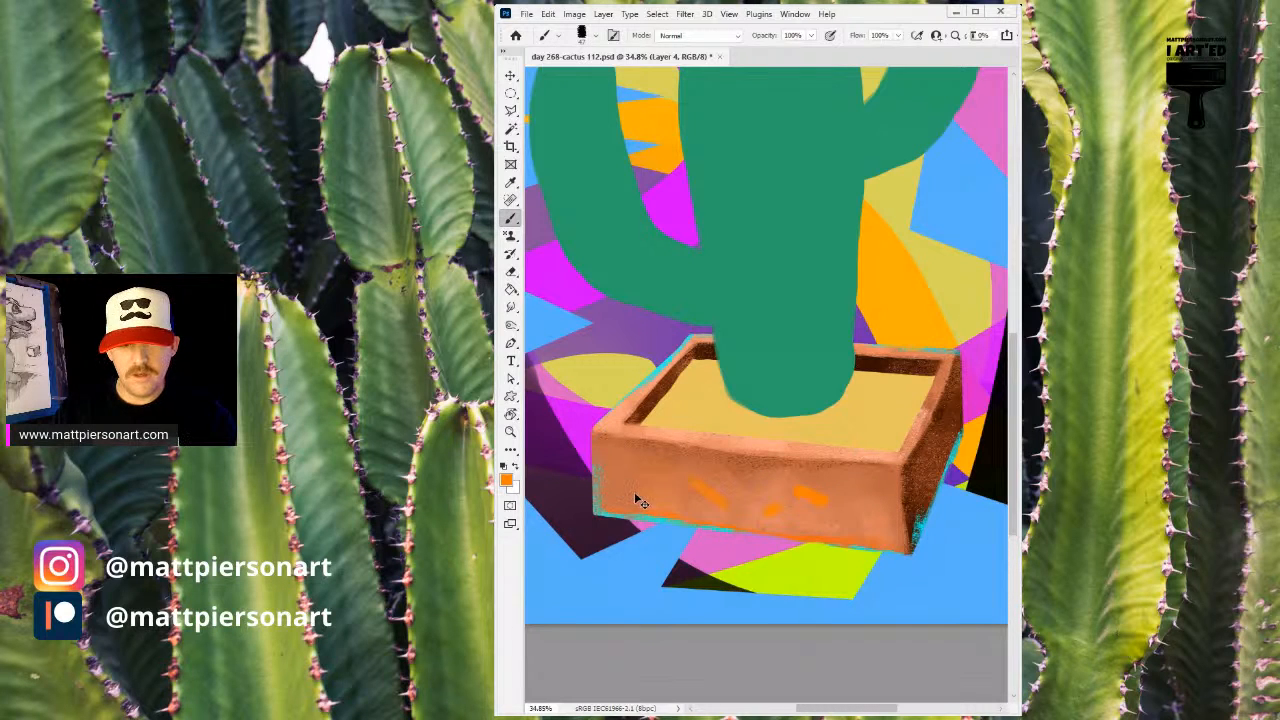
key("ctrl+z")
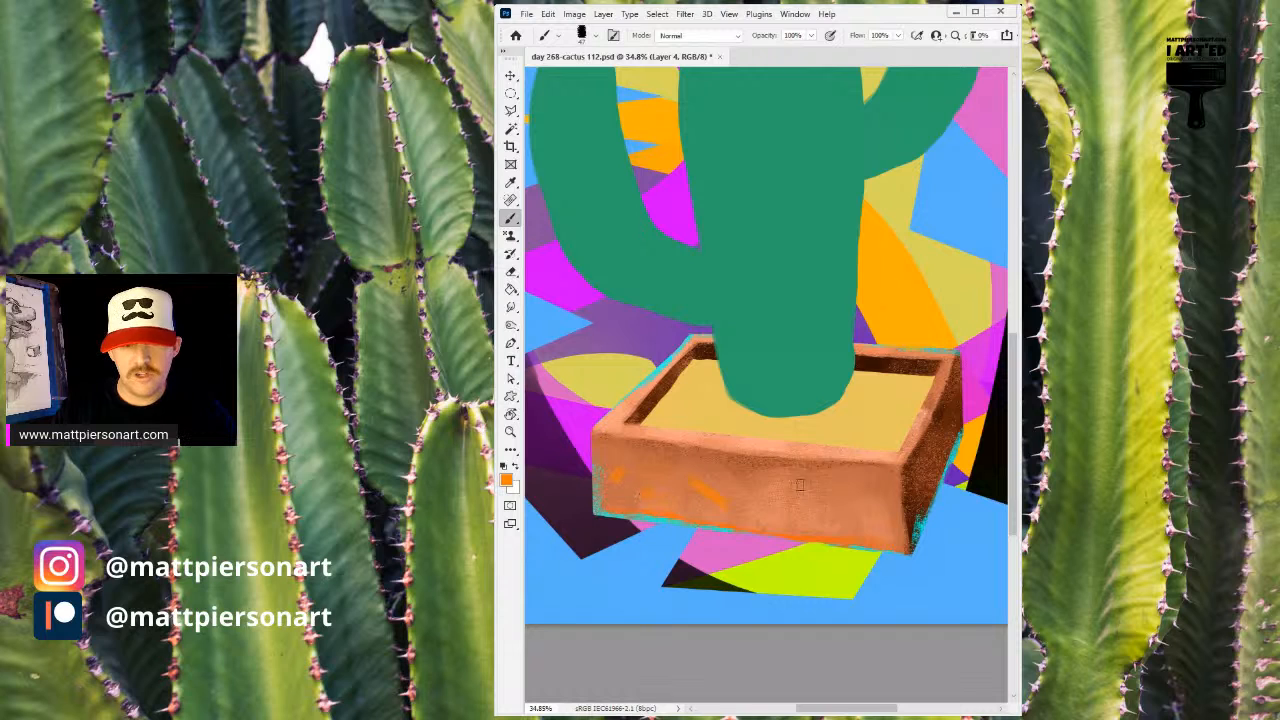
left_click(918, 515, "alt")
left_click_drag(878, 488, 880, 508)
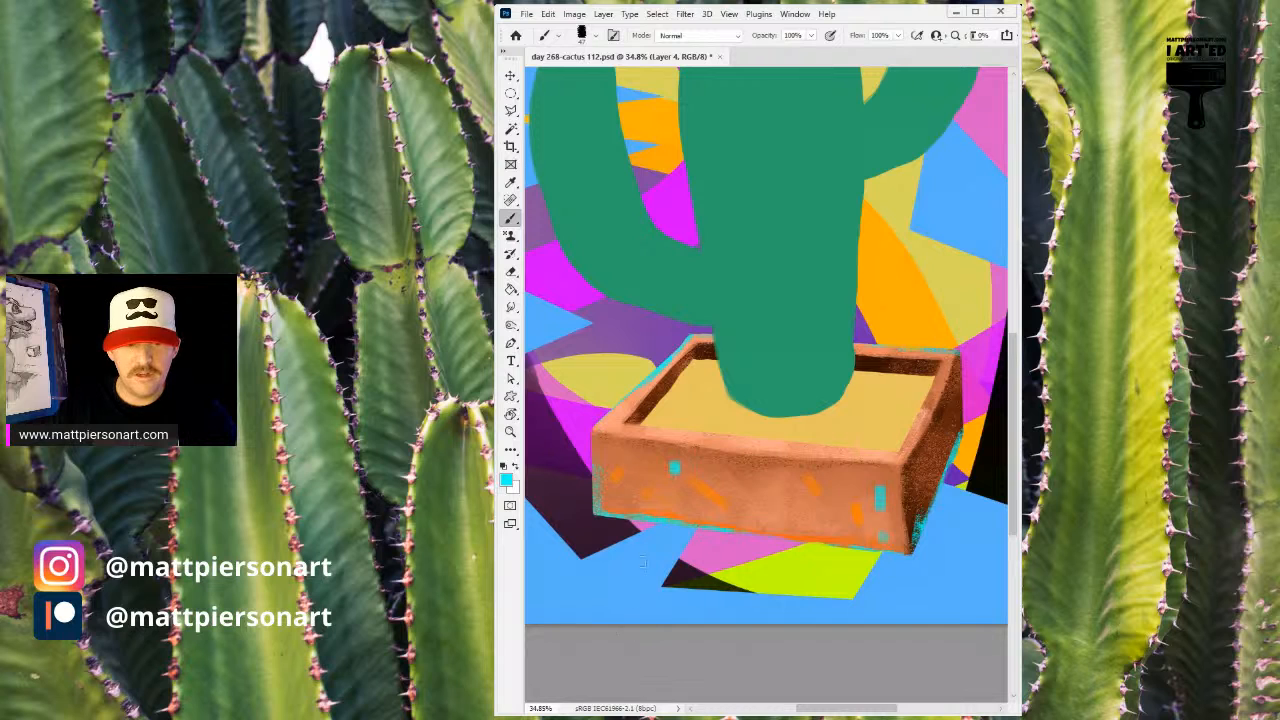
mouse_move(848, 442)
left_mouse_down()
mouse_move(826, 451)
mouse_move(853, 438)
left_mouse_up()
- On the sand layer, shade the sand around the cactus base with textured dark golden brown and lighten its front area with pale yellow
left_click_drag(885, 393, 846, 443)
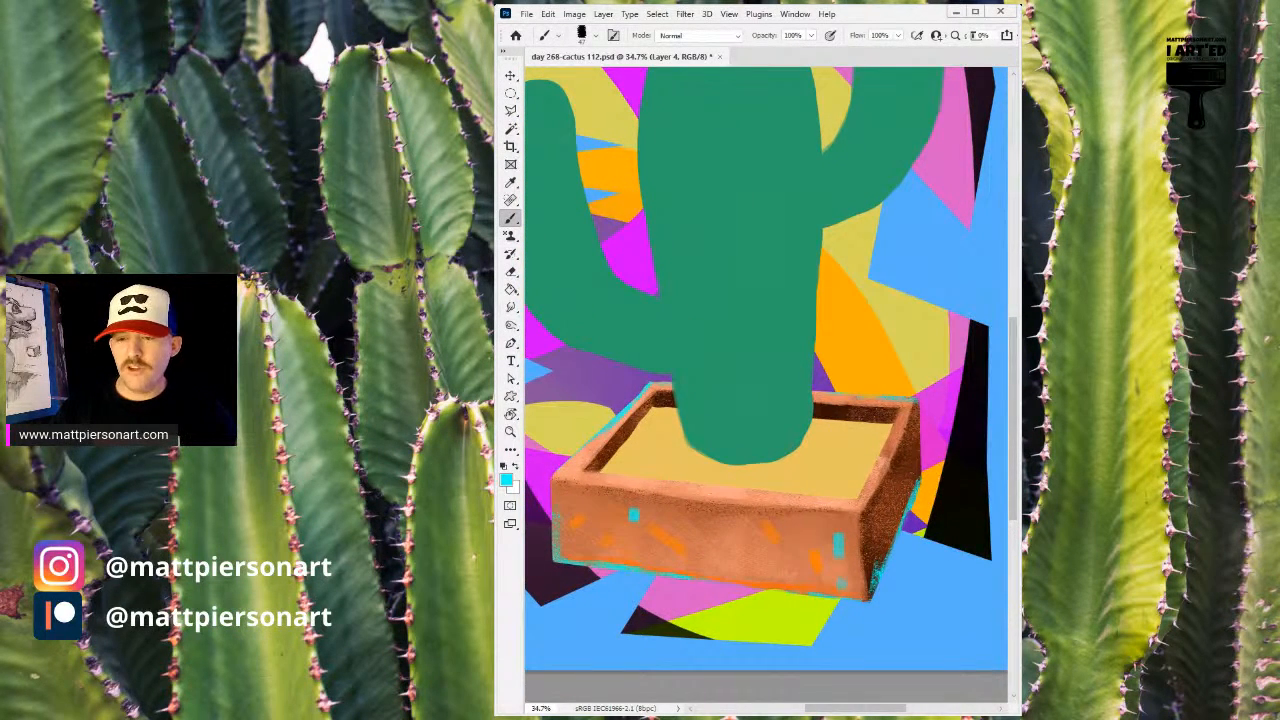
key("alt+bracketleft")
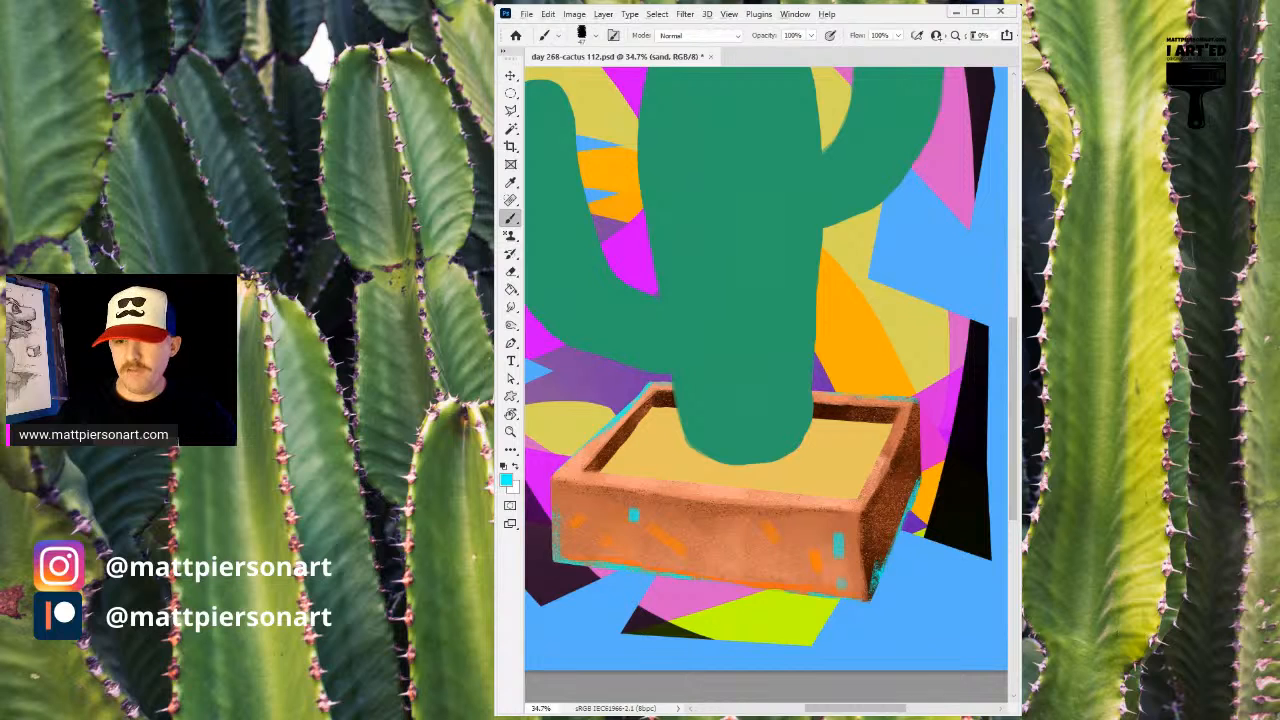
left_click(799, 459, "alt")
mouse_move(826, 457)
left_mouse_down()
mouse_move(735, 458)
mouse_move(884, 420)
mouse_move(734, 438)
mouse_move(744, 453)
mouse_move(662, 420)
left_mouse_up()
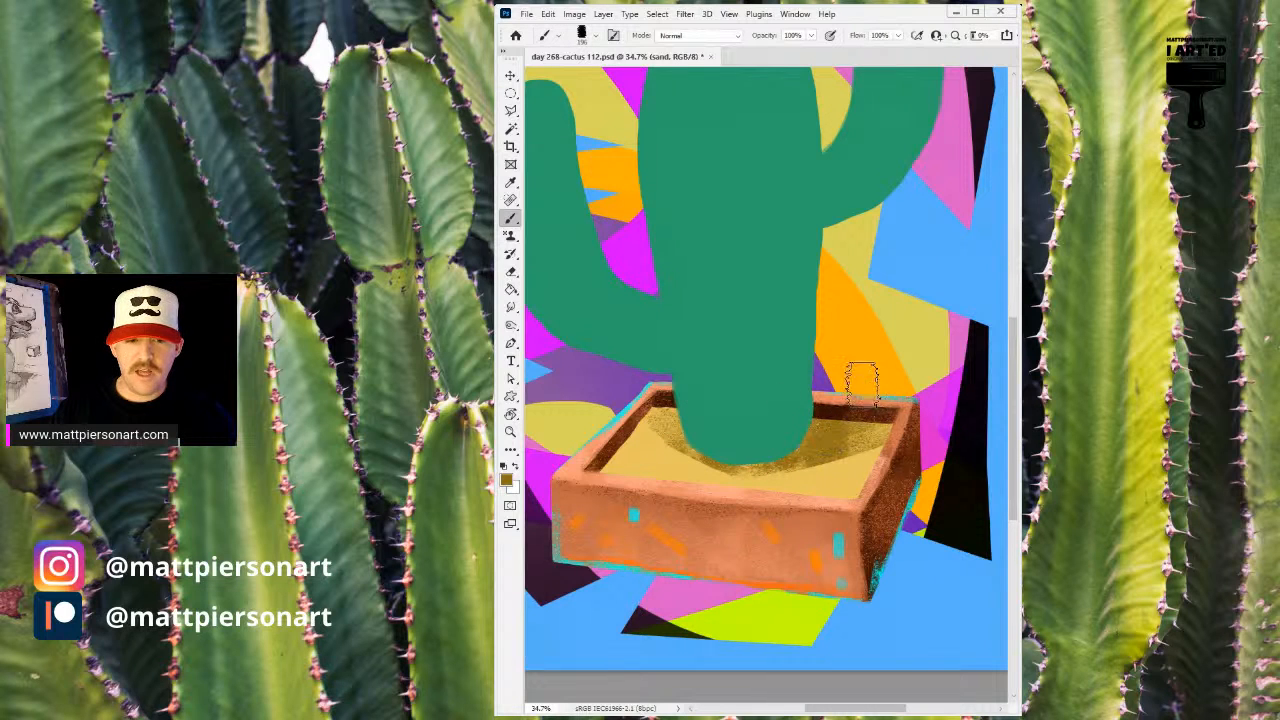
left_click(869, 440, "alt")
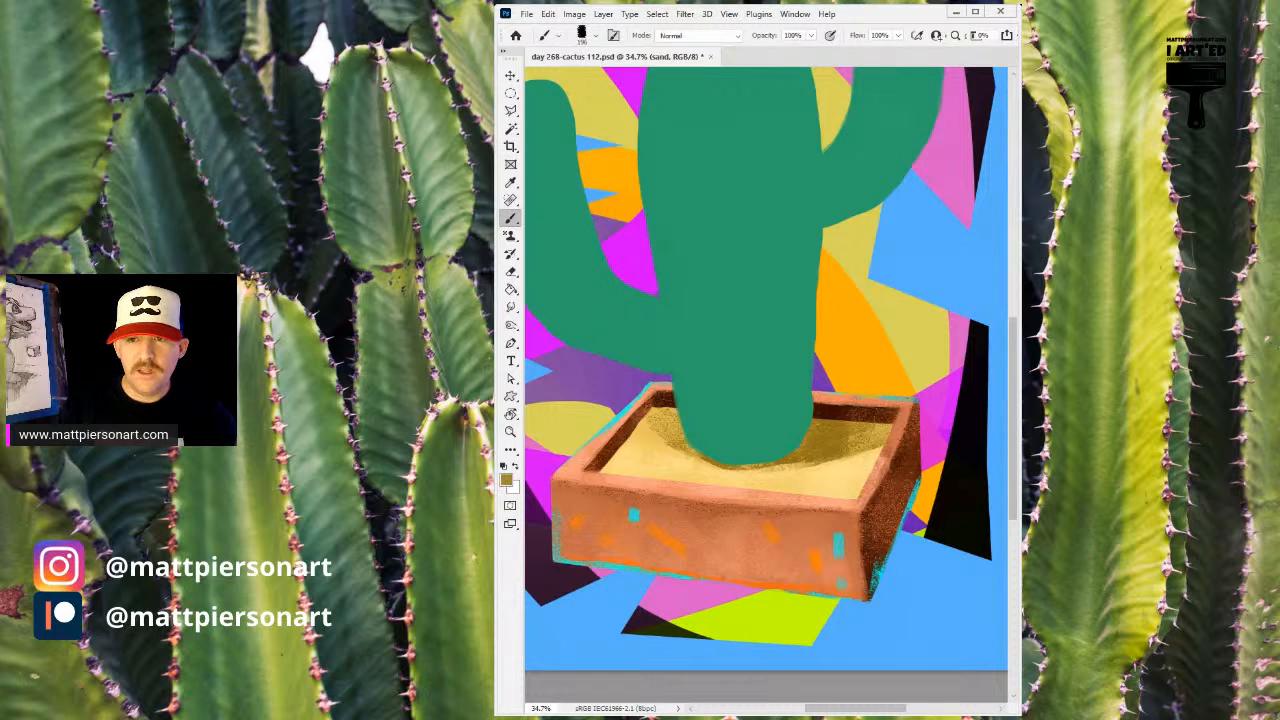
- Paint textured orange-brown reflected light into the sand between the cactus base and the planter's right inner wall
scroll(766, 431, "down", 1)
left_click(764, 434, "alt")
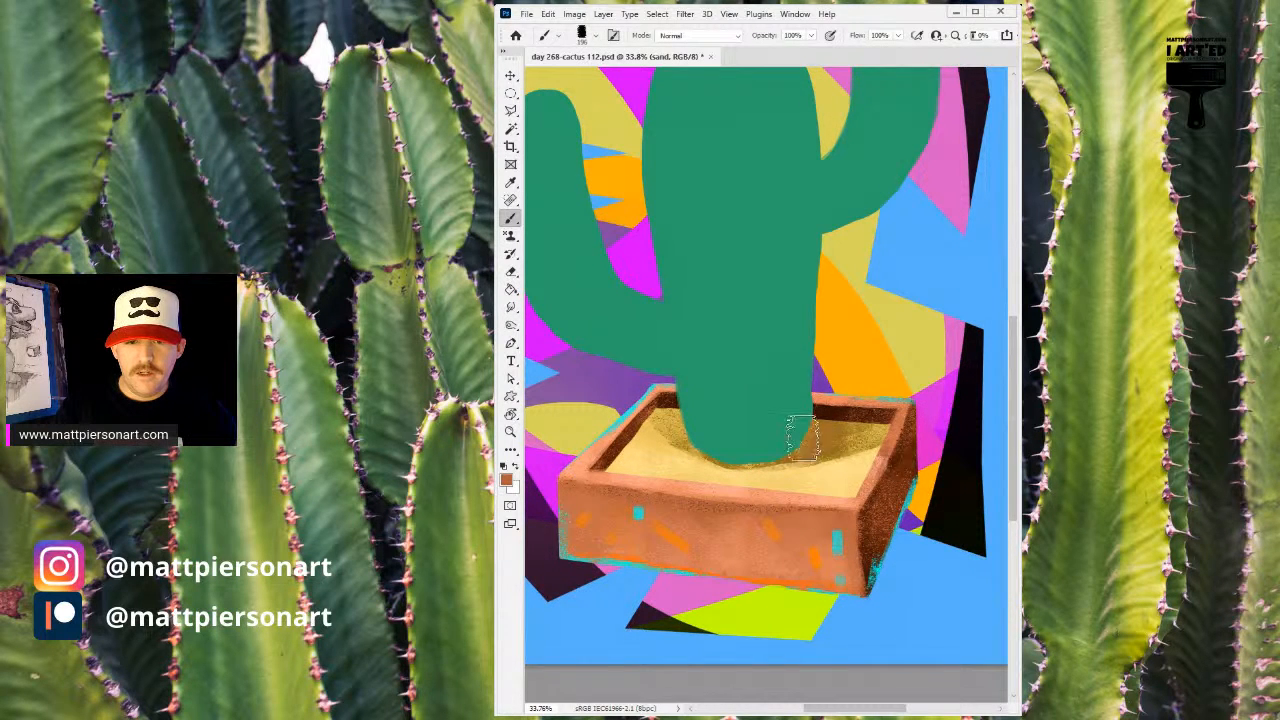
scroll(808, 422, "right", 1)
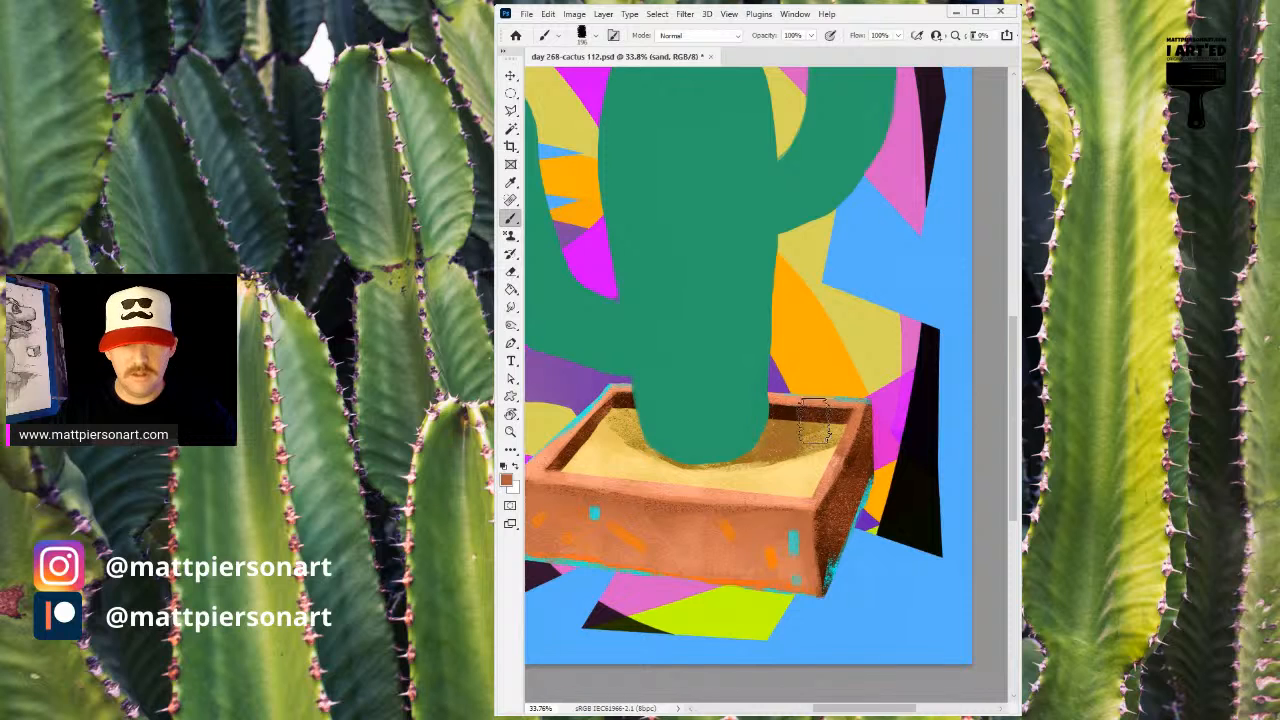
scroll(790, 385, "down", 3)
scroll(770, 396, "up", 3)
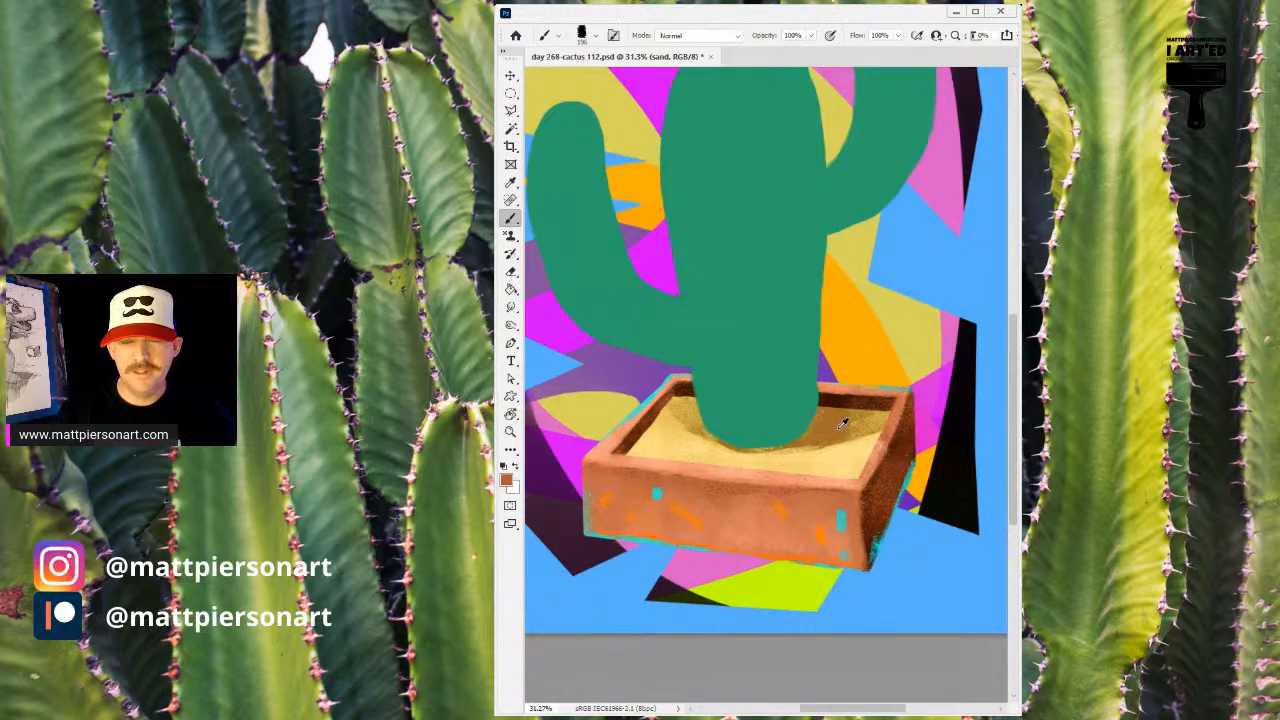
left_click_drag(798, 438, 880, 420)
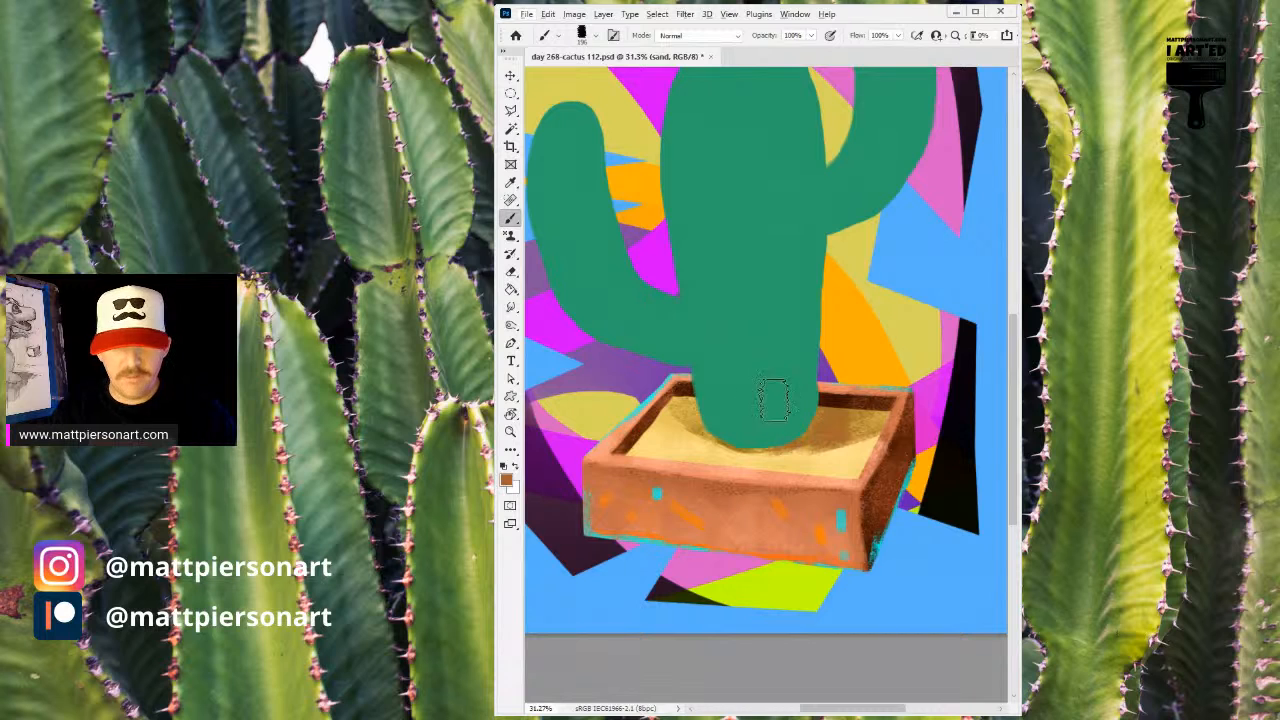
key("v")
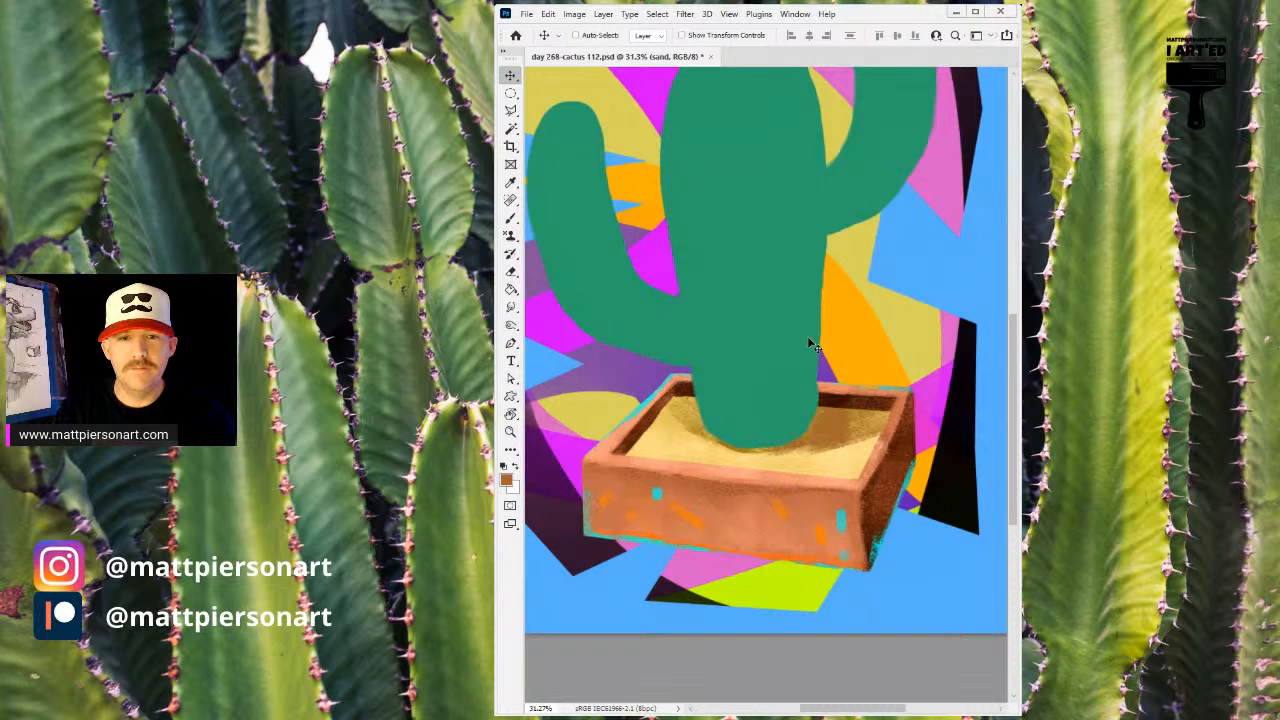
key("b")
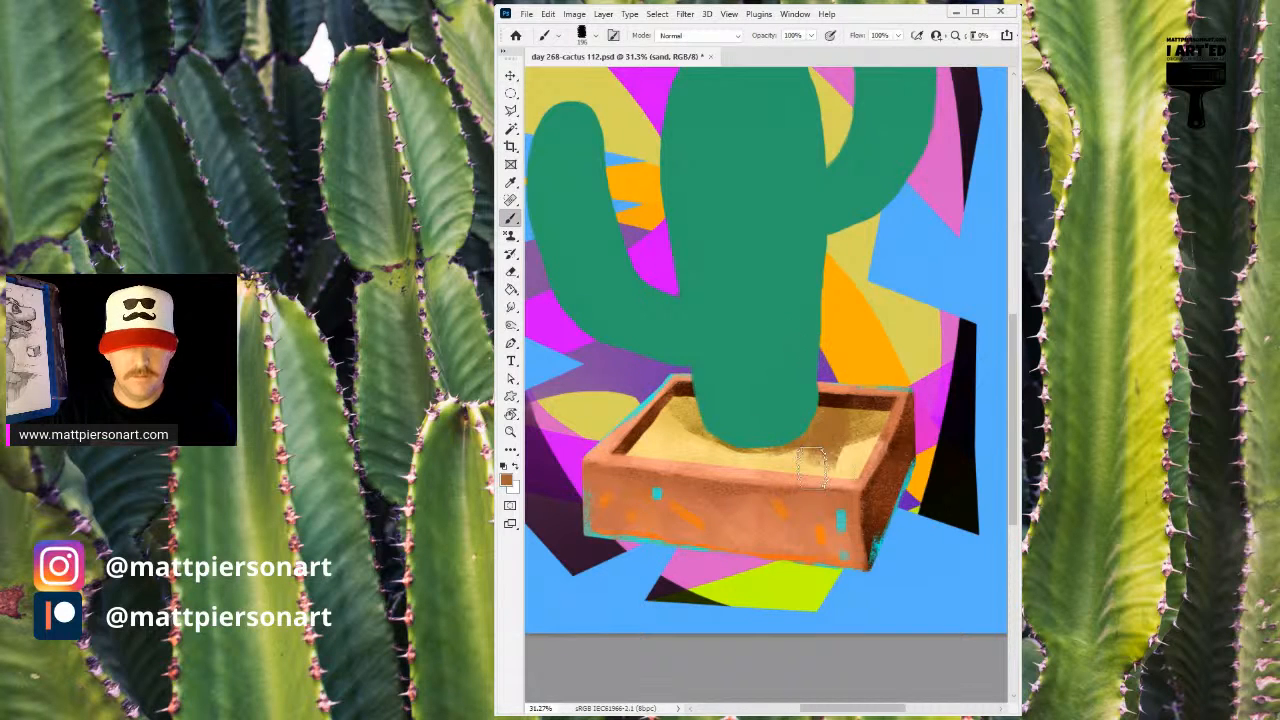
- Blend sampled pale yellow and golden tones across the sand and deepen the cactus's shadow with dark brown
left_click(843, 456, "alt")
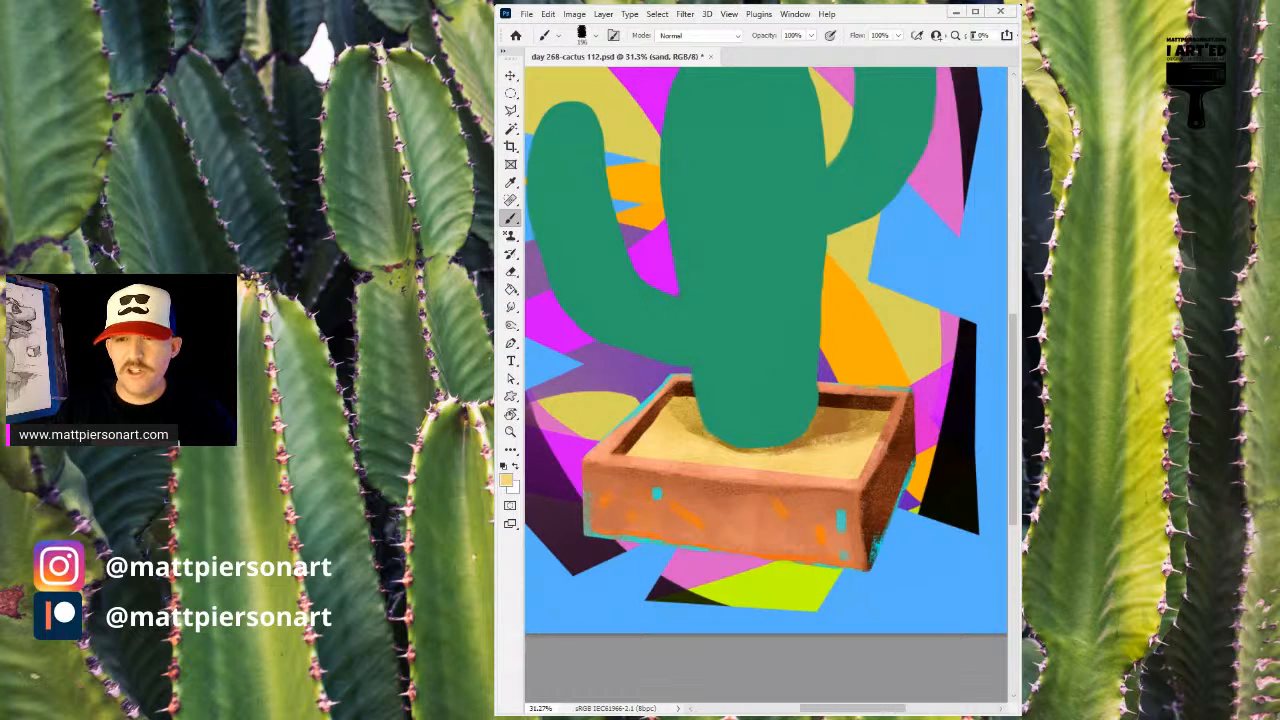
mouse_move(874, 378)
left_mouse_down()
mouse_move(791, 432)
mouse_move(878, 406)
mouse_move(863, 414)
mouse_move(884, 373)
mouse_move(866, 455)
left_mouse_up()
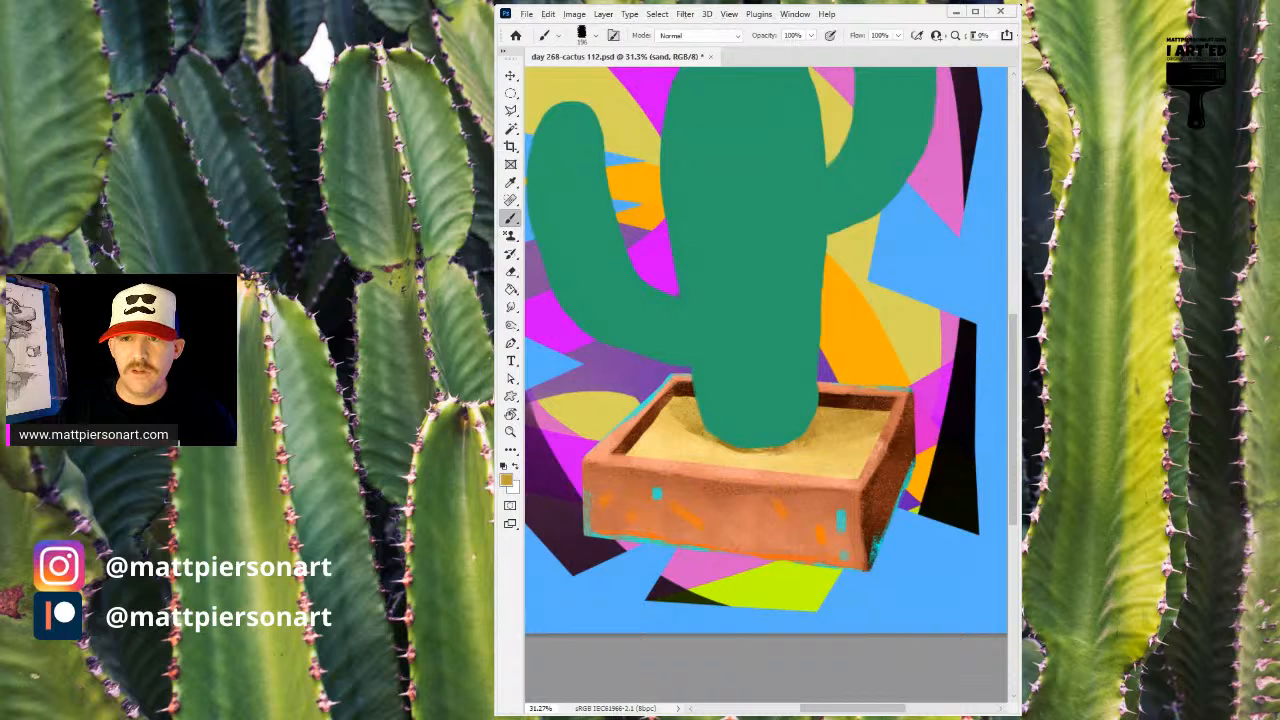
mouse_move(792, 420)
left_mouse_down()
mouse_move(771, 468)
mouse_move(906, 471)
mouse_move(873, 461)
mouse_move(746, 486)
left_mouse_up()
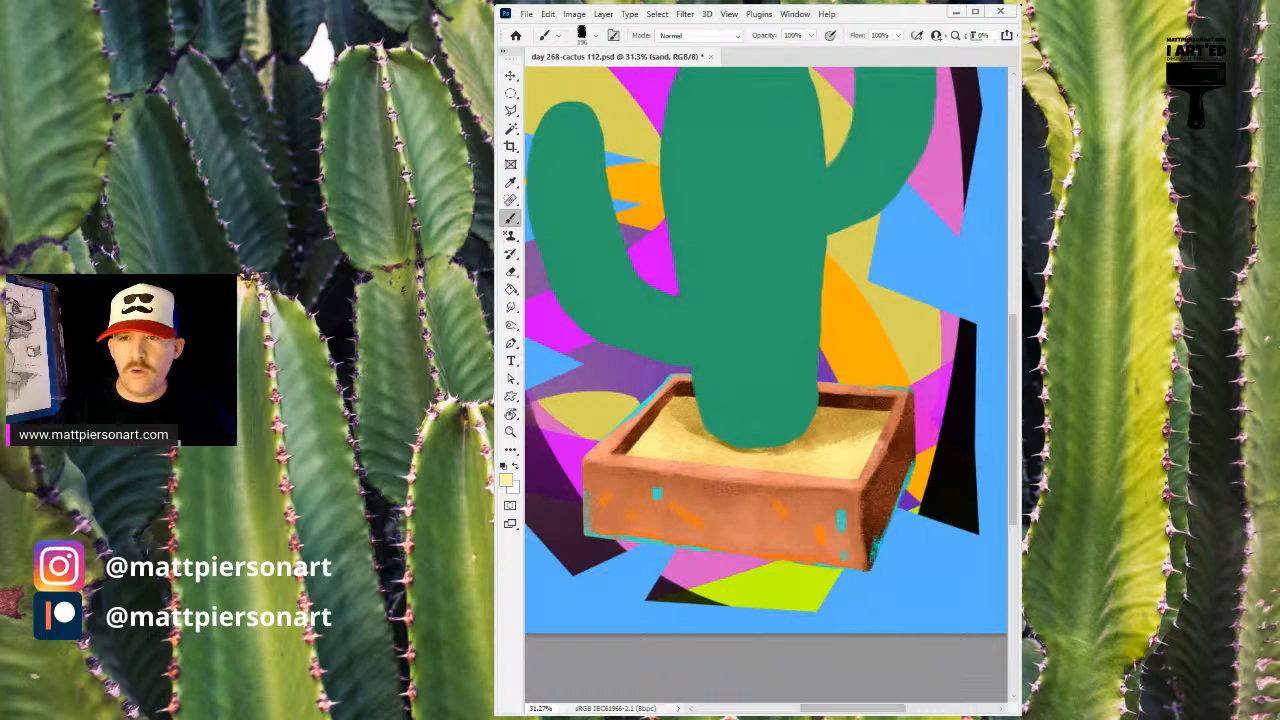
left_click(925, 304)
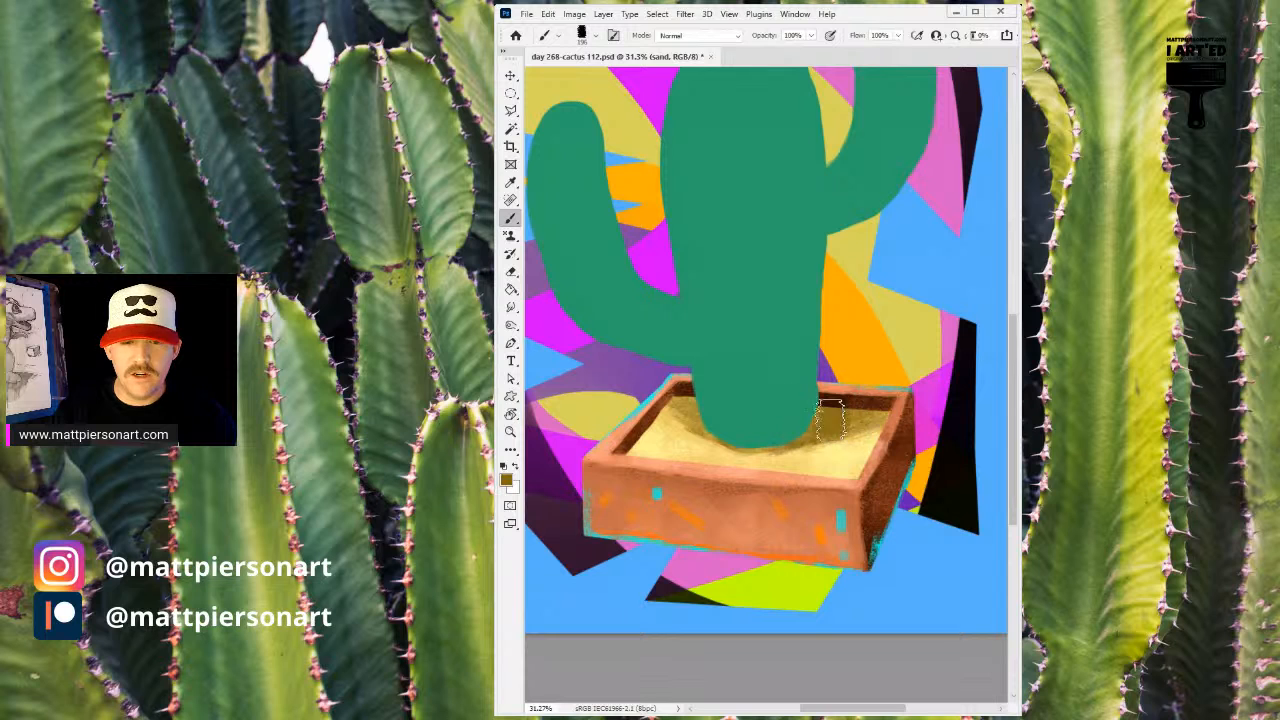
- Brush textured pink reflected light onto the sand near the planter's front right corner
left_click(840, 447, "alt")
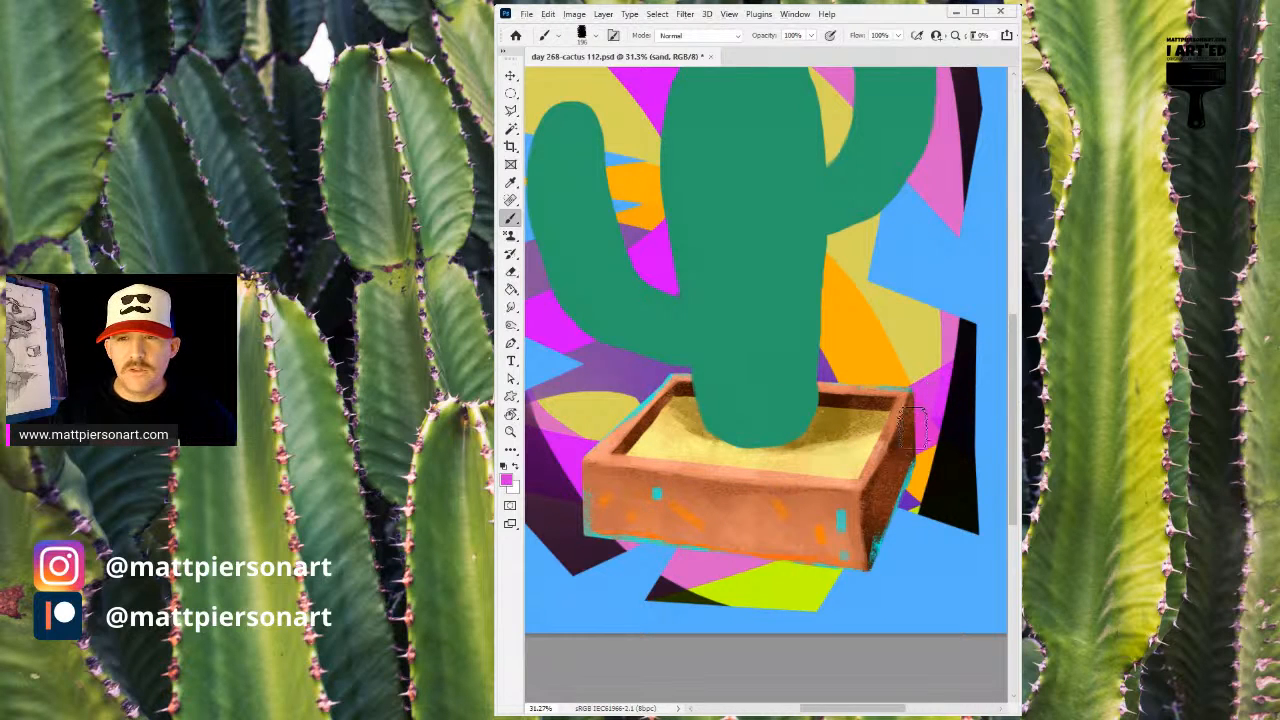
left_click_drag(747, 511, 785, 511)
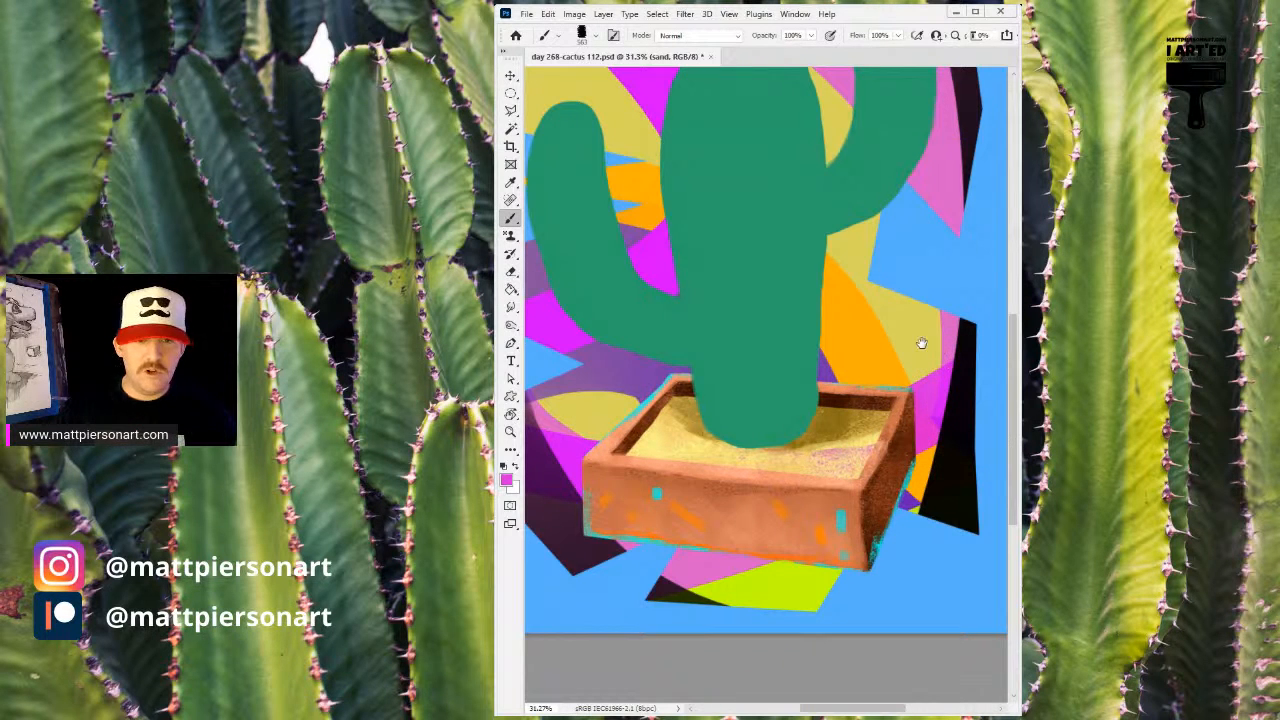
- On the cactus layer, paint light mint green highlights over the trunk and both arms with a soft round brush
scroll(921, 343, "up", 3)
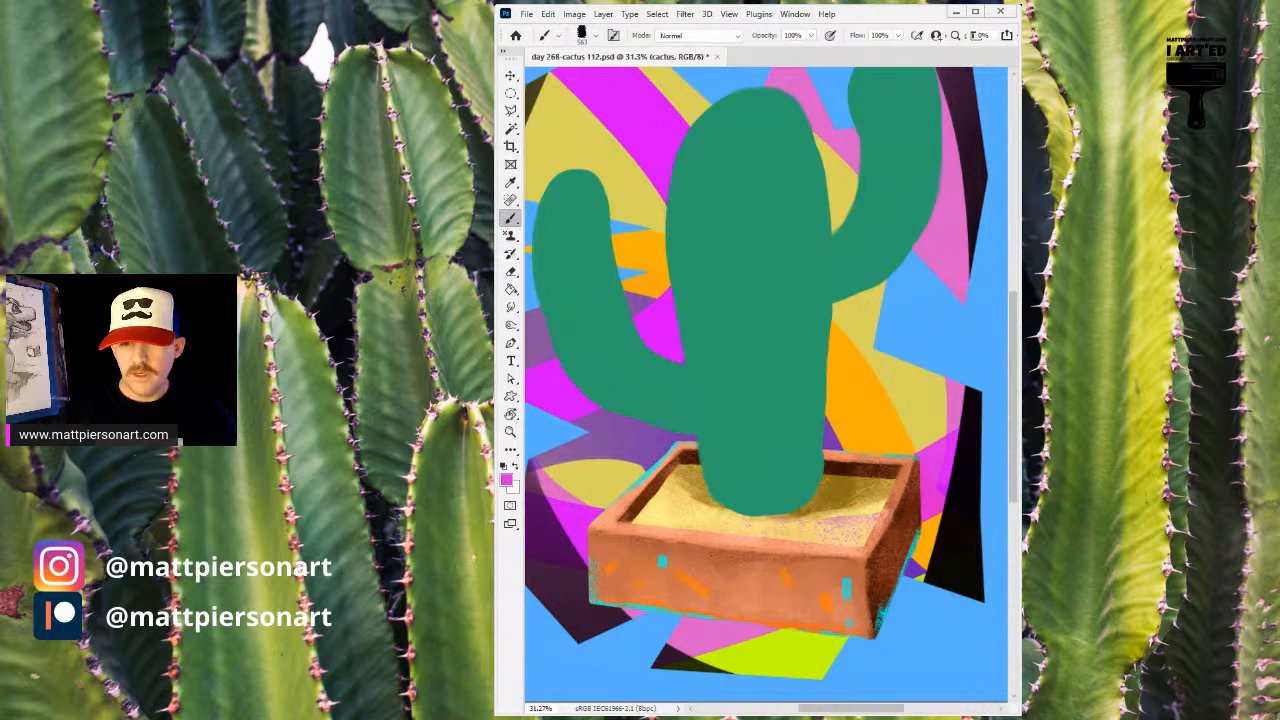
key("period")
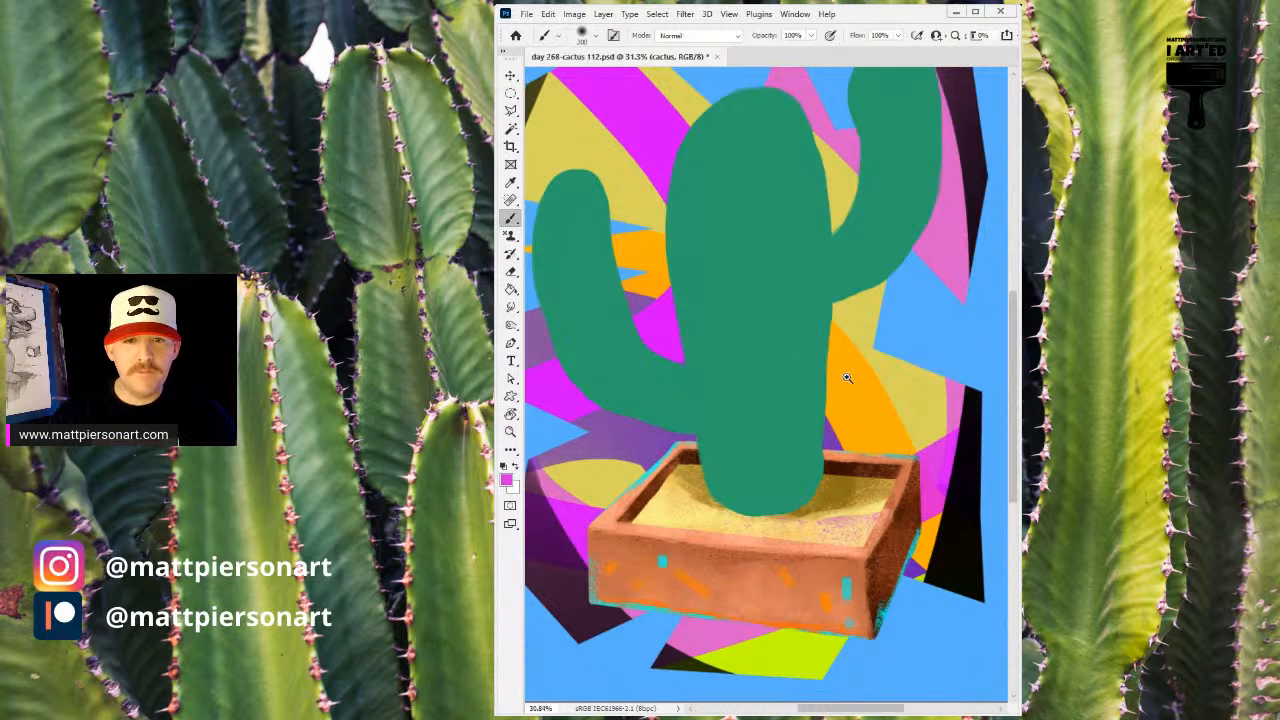
scroll(847, 377, "down", 2)
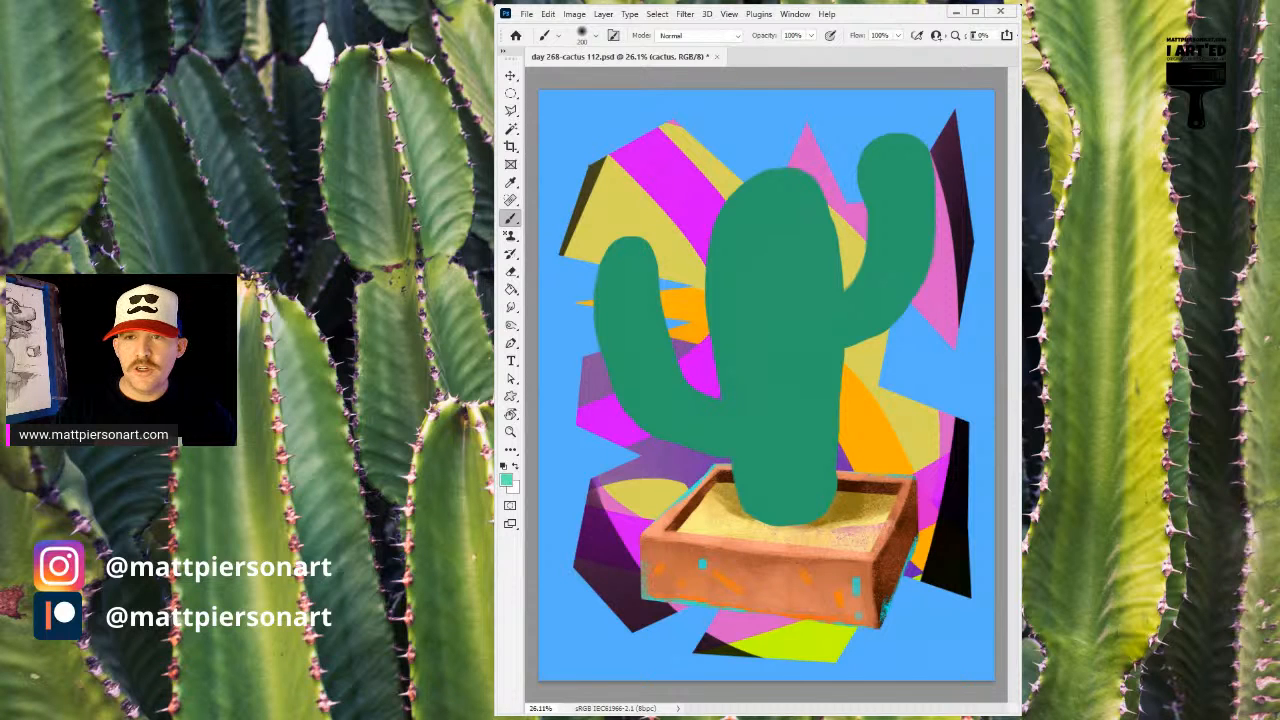
mouse_move(768, 185)
left_mouse_down()
mouse_move(774, 487)
mouse_move(767, 200)
mouse_move(766, 409)
left_mouse_up()
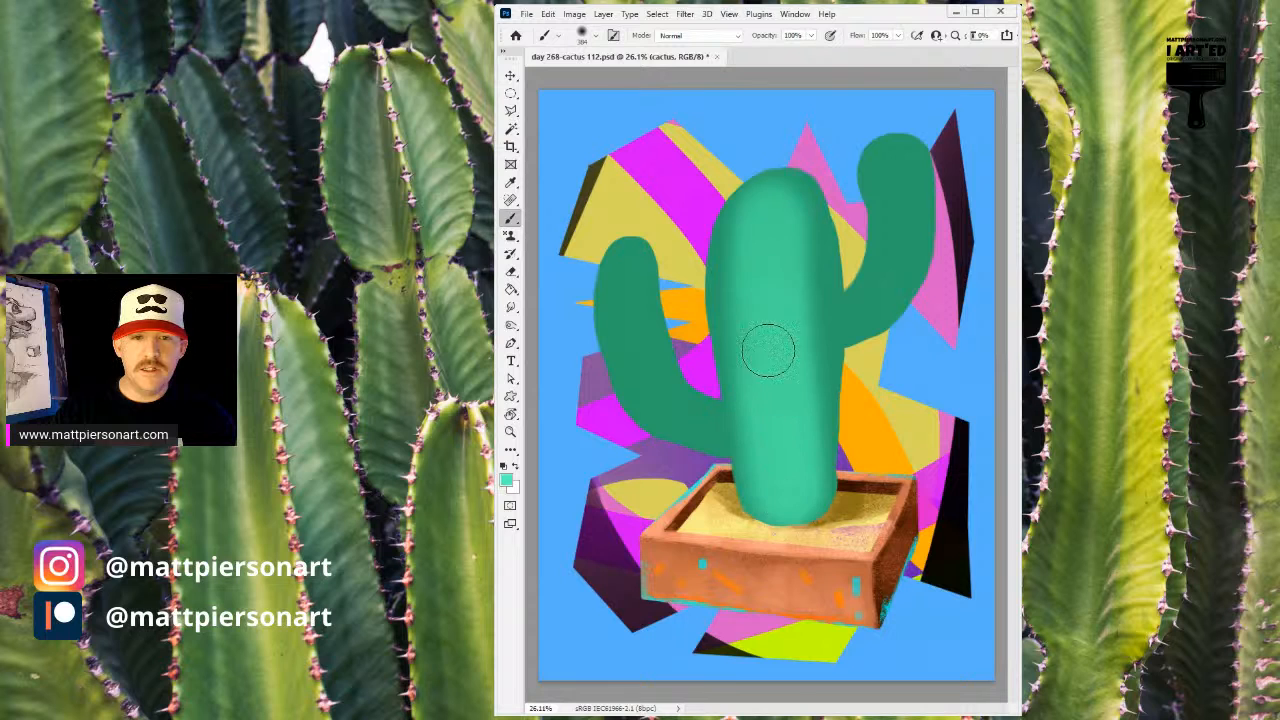
left_click_drag(629, 337, 638, 385)
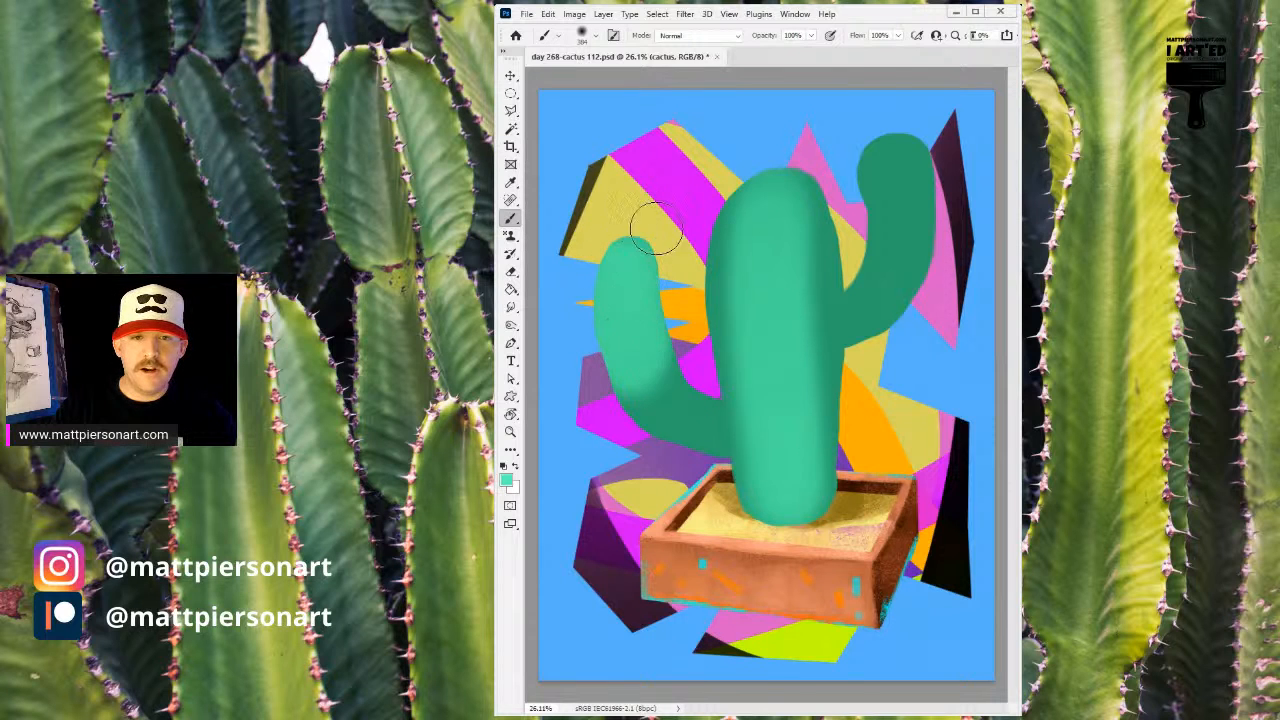
mouse_move(882, 250)
left_mouse_down()
mouse_move(889, 140)
mouse_move(888, 205)
mouse_move(882, 150)
left_mouse_up()
mouse_move(760, 204)
left_mouse_down()
mouse_move(773, 207)
mouse_move(778, 170)
mouse_move(750, 190)
left_mouse_up()
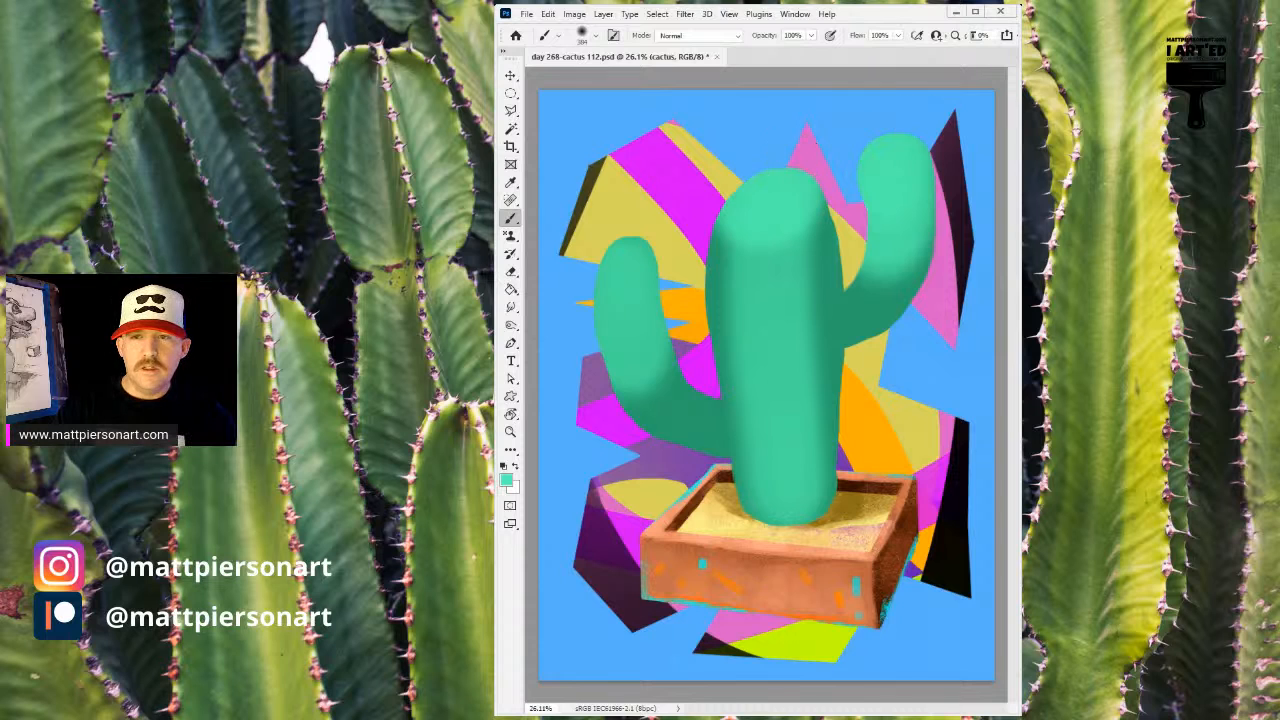
- Shade the undersides and joints of both arms and the trunk's right side with soft dark green
mouse_move(802, 225)
left_mouse_down()
mouse_move(816, 490)
mouse_move(815, 280)
mouse_move(839, 332)
mouse_move(853, 333)
mouse_move(948, 225)
mouse_move(923, 268)
mouse_move(938, 235)
left_mouse_up()
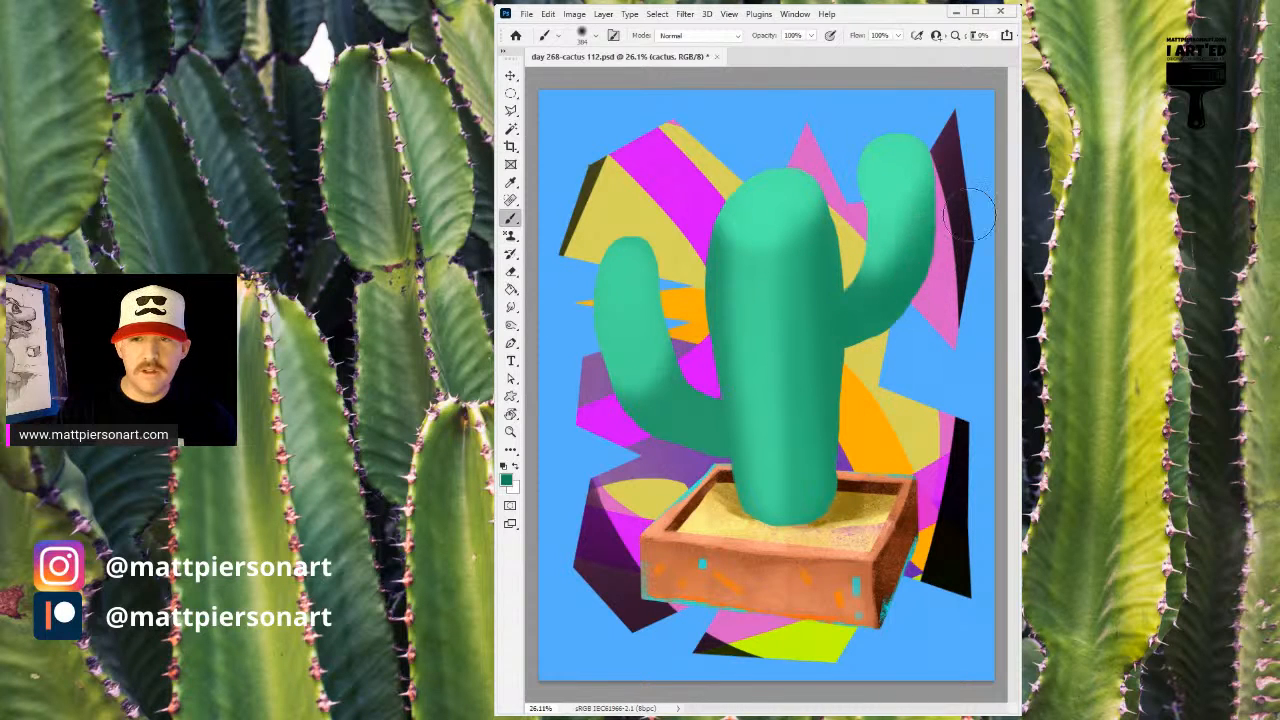
mouse_move(930, 310)
left_mouse_down()
mouse_move(888, 348)
mouse_move(920, 300)
left_mouse_up()
mouse_move(920, 300)
left_mouse_down()
mouse_move(897, 327)
mouse_move(850, 330)
mouse_move(865, 285)
mouse_move(915, 255)
mouse_move(905, 262)
mouse_move(925, 215)
left_mouse_up()
mouse_move(670, 410)
left_mouse_down()
mouse_move(740, 425)
mouse_move(707, 425)
left_mouse_up()
mouse_move(851, 300)
left_mouse_down()
mouse_move(840, 339)
mouse_move(843, 303)
left_mouse_up()
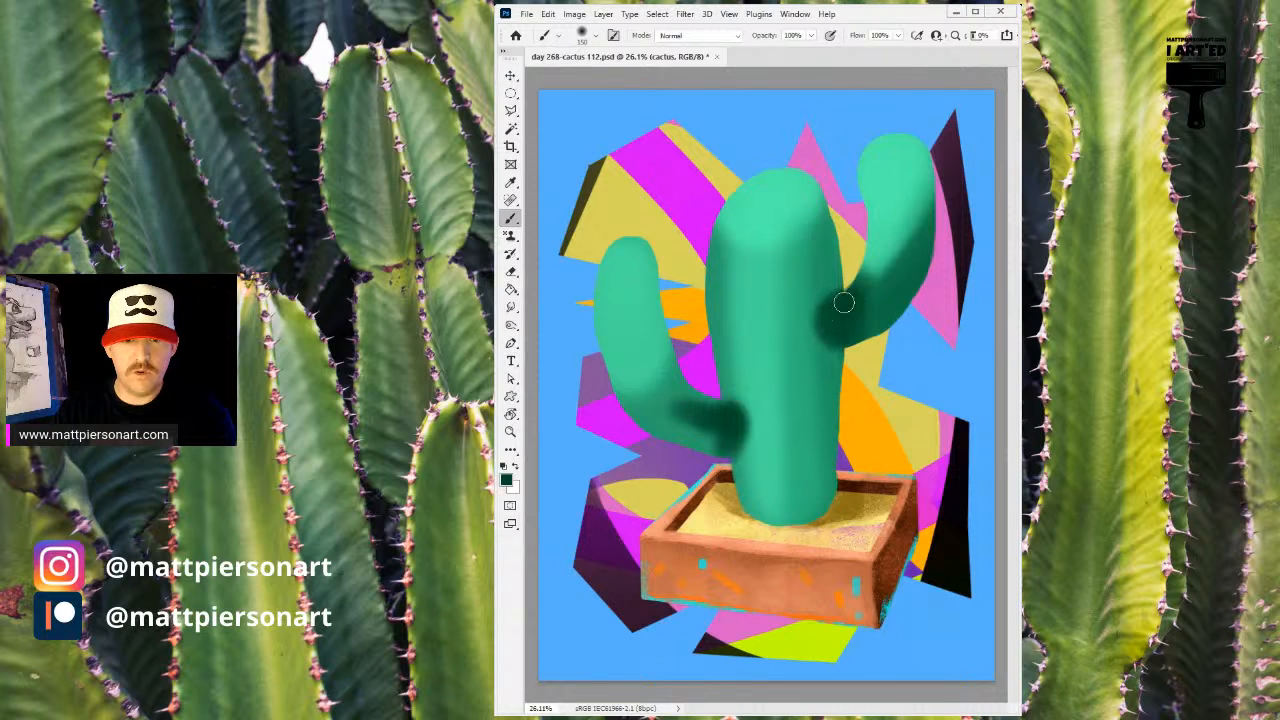
mouse_move(705, 416)
left_mouse_down()
mouse_move(677, 430)
mouse_move(635, 406)
mouse_move(680, 418)
left_mouse_up()
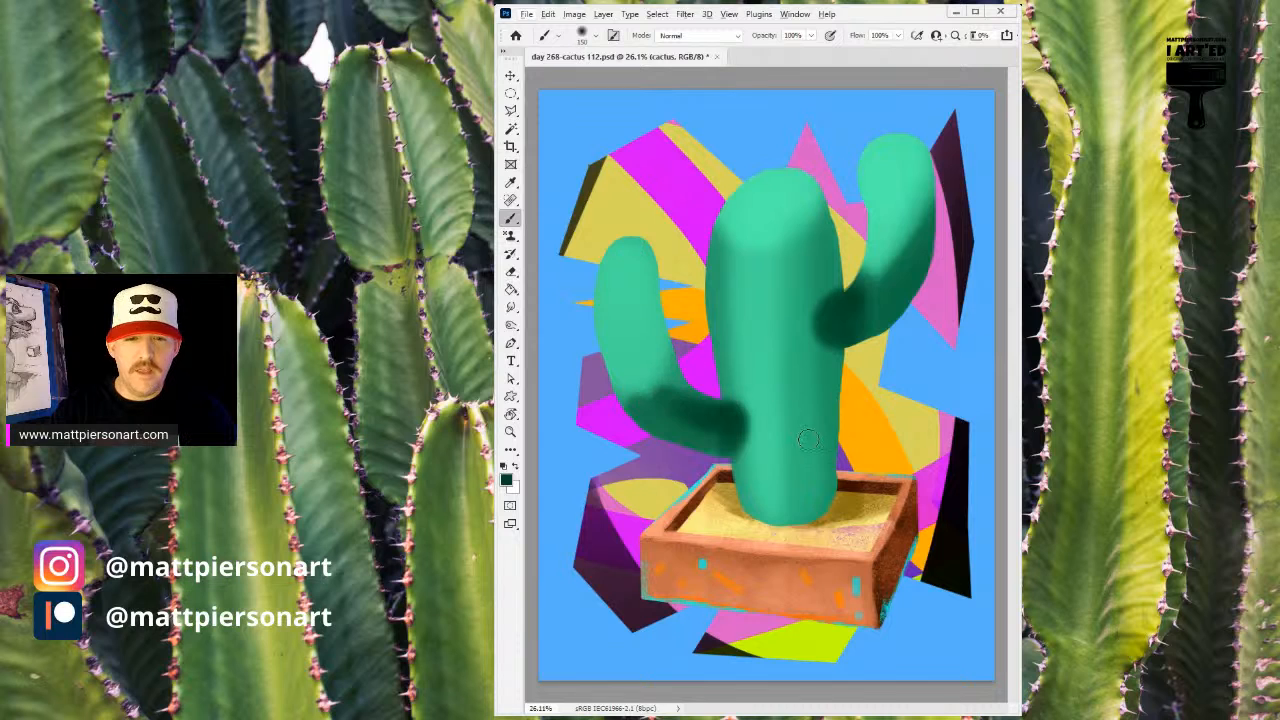
mouse_move(833, 411)
left_mouse_down()
mouse_move(828, 512)
mouse_move(810, 528)
left_mouse_up()
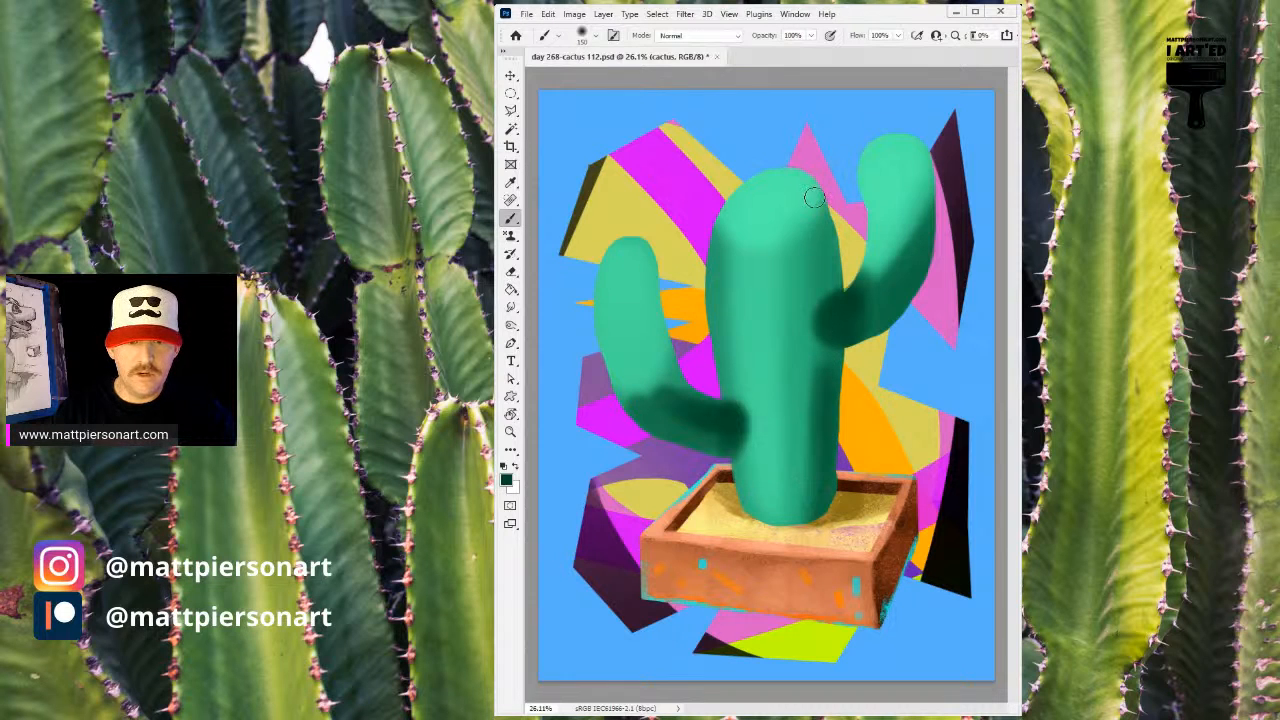
left_click_drag(814, 197, 805, 300)
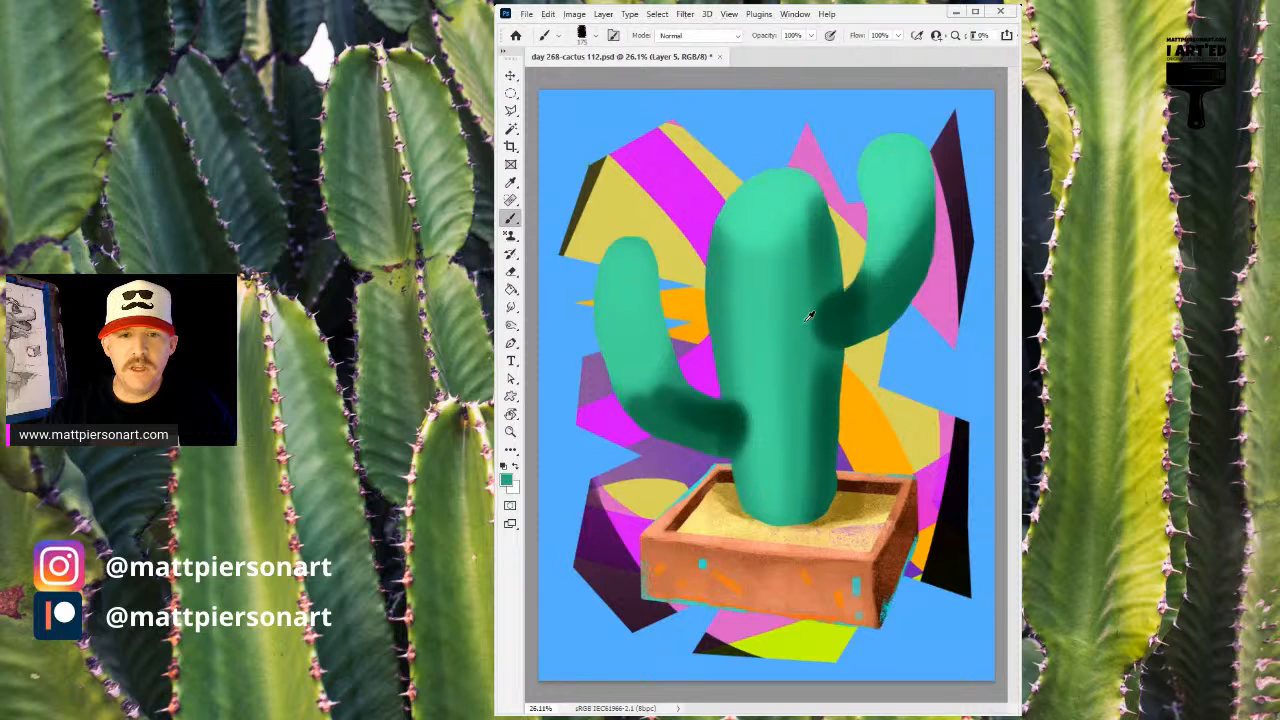
- Blend sampled light and mid greens vertically down the trunk's middle and both sides with the textured brush
left_click(788, 226, "alt")
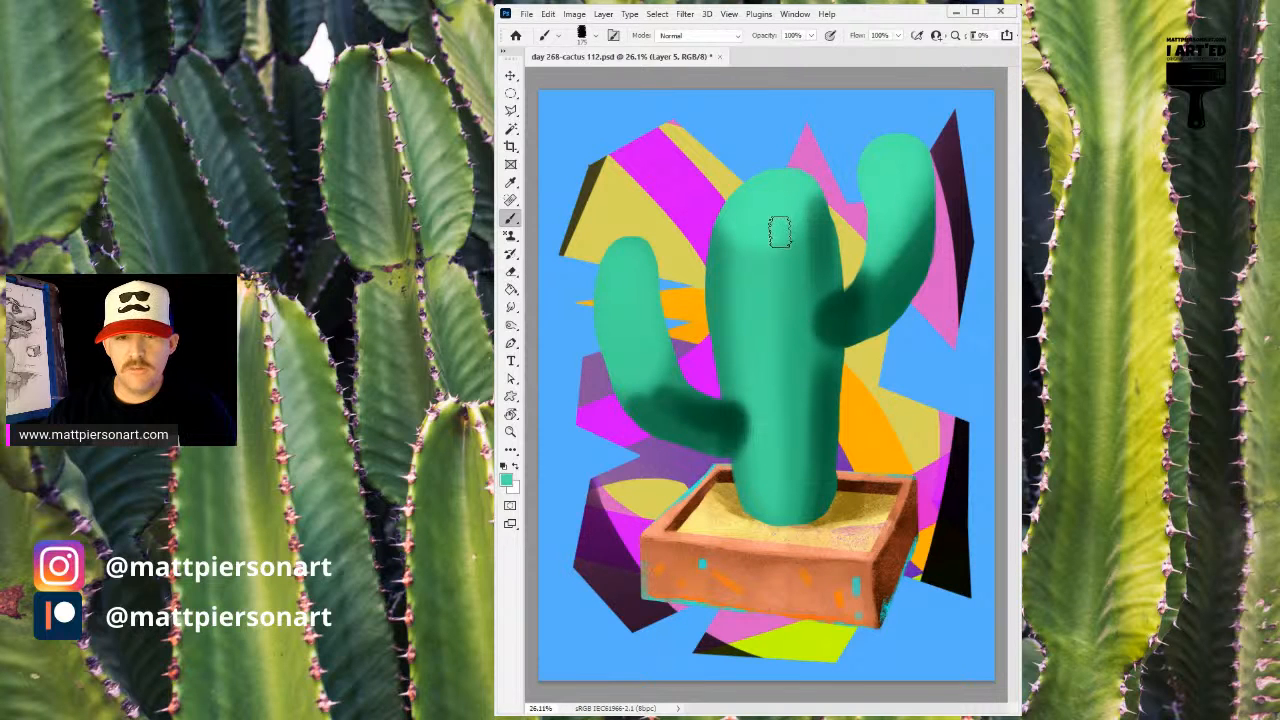
left_click_drag(780, 329, 787, 263)
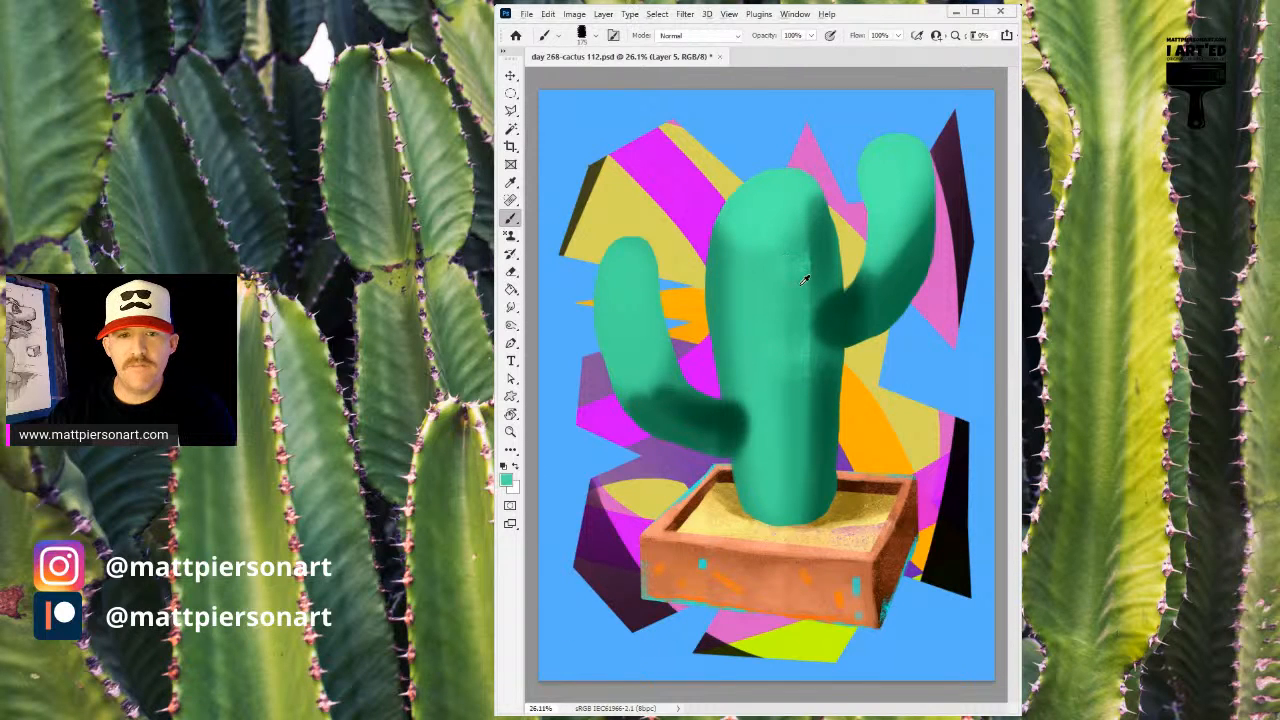
left_click_drag(803, 319, 788, 432)
left_click(775, 217, "alt")
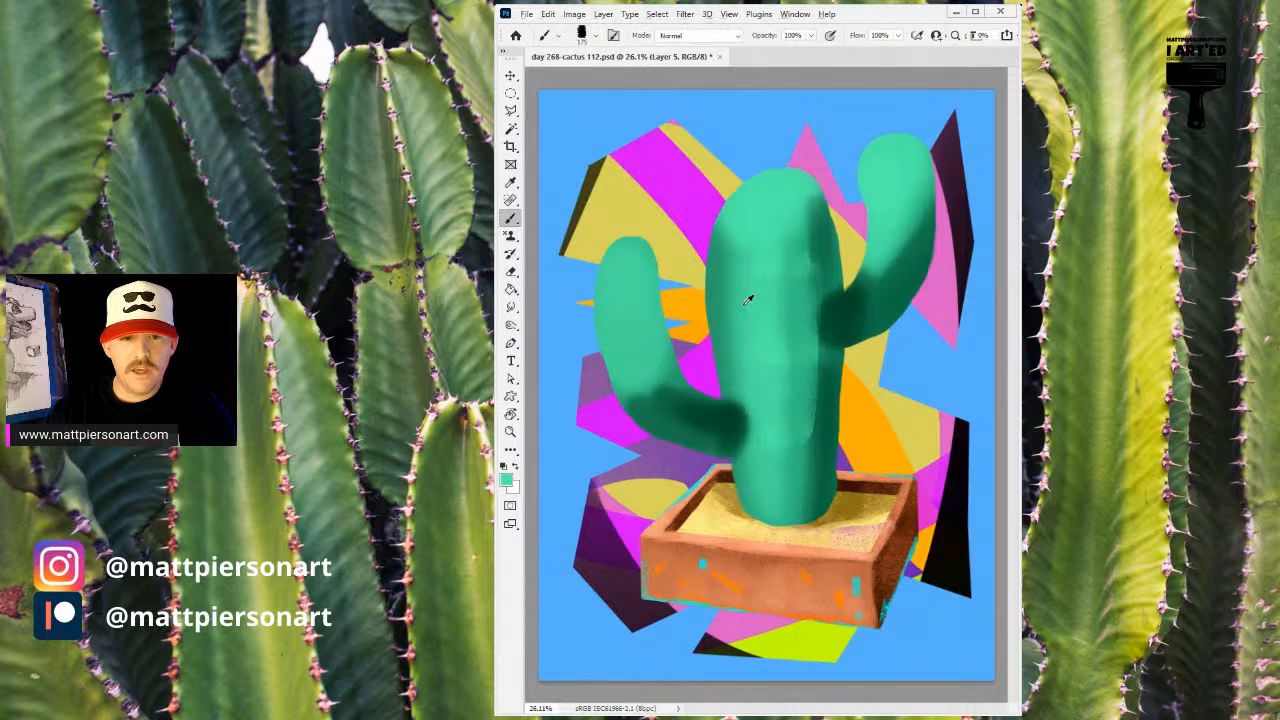
mouse_move(729, 214)
left_mouse_down()
mouse_move(722, 281)
mouse_move(719, 239)
mouse_move(723, 365)
left_mouse_up()
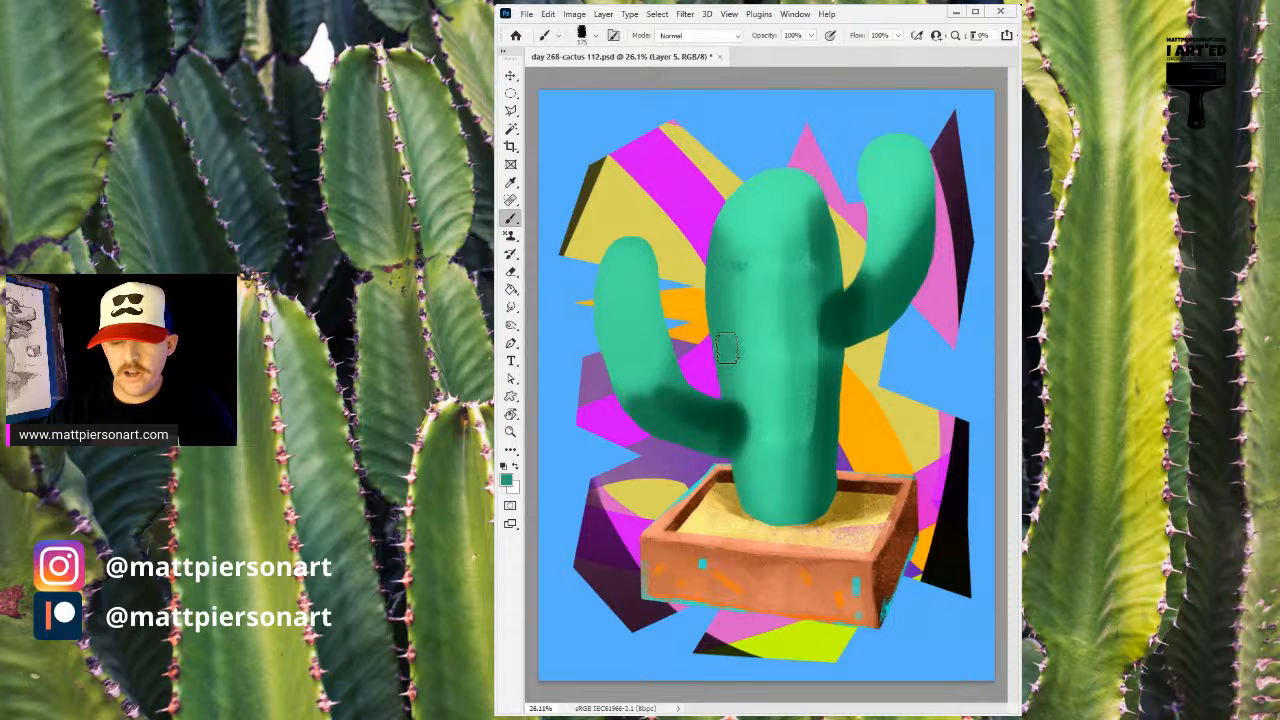
mouse_move(786, 248)
left_mouse_down()
mouse_move(794, 233)
mouse_move(810, 320)
left_mouse_up()
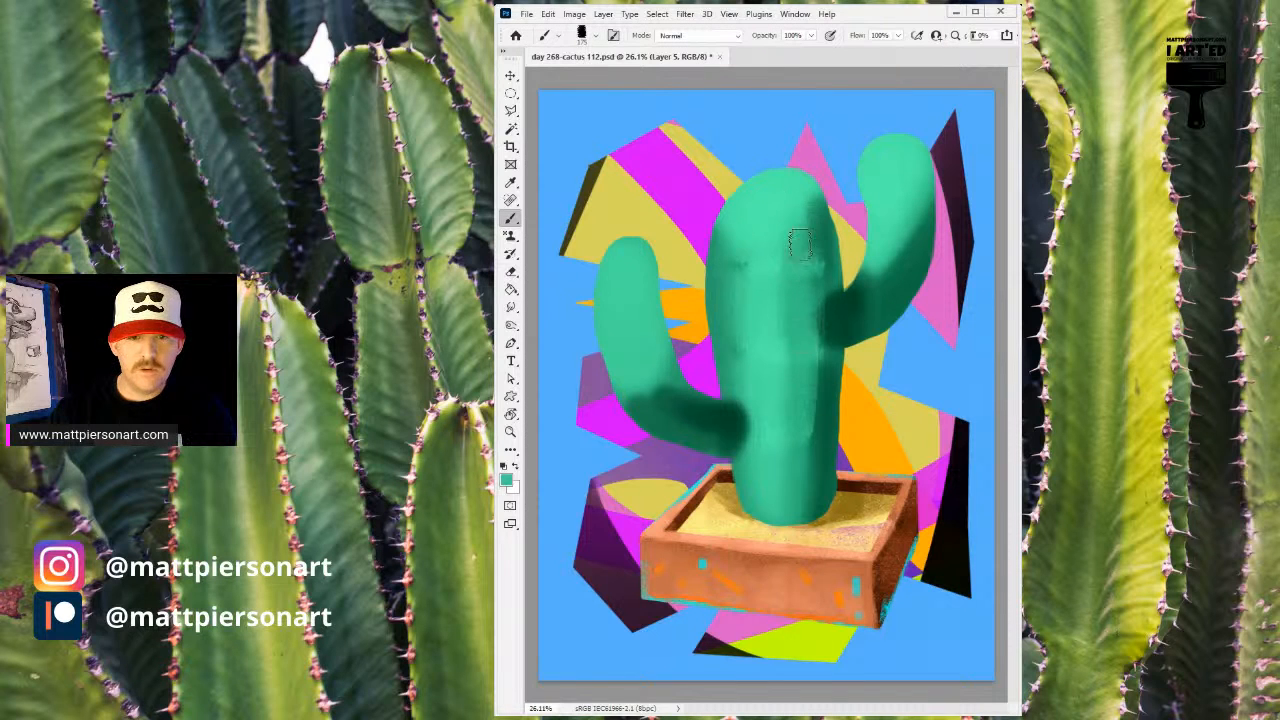
- Deepen the trunk's right side and lower part with sampled darker green, broken up by mid-green texture
left_click(830, 370, "alt")
mouse_move(830, 370)
left_mouse_down()
mouse_move(805, 509)
mouse_move(810, 363)
mouse_move(806, 495)
mouse_move(787, 388)
mouse_move(800, 526)
mouse_move(800, 348)
left_mouse_up()
mouse_move(794, 443)
left_mouse_down()
mouse_move(802, 482)
mouse_move(794, 463)
mouse_move(818, 440)
left_mouse_up()
left_click(818, 440, "alt")
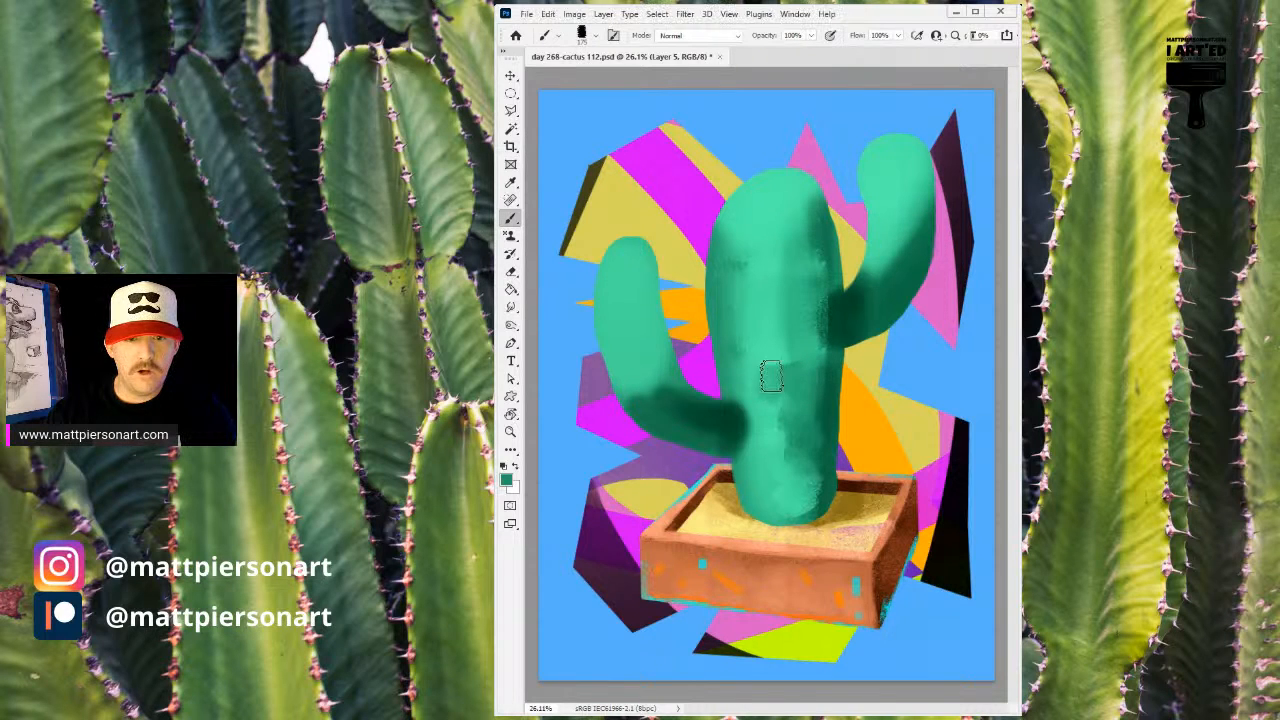
left_click(762, 343, "alt")
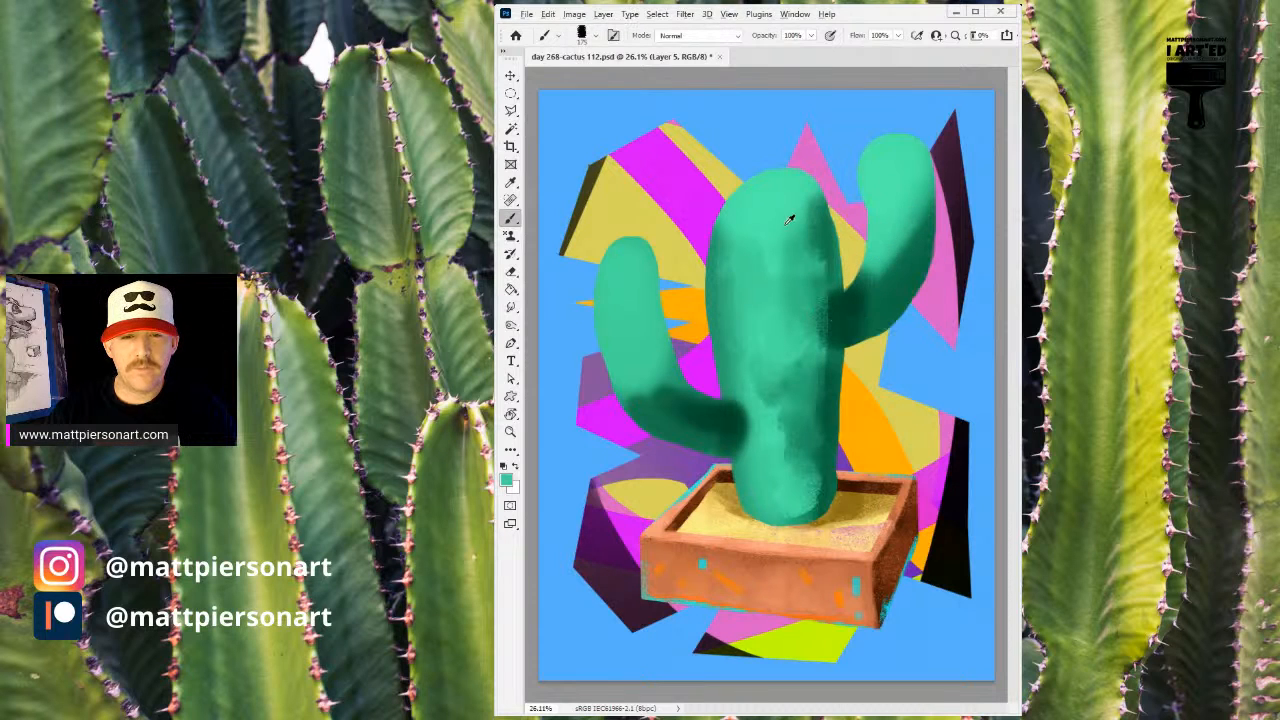
- Texture the right arm from its elbow up to the tip with sampled dark and light greens
left_click(866, 280, "alt")
mouse_move(866, 280)
left_mouse_down()
mouse_move(905, 230)
mouse_move(913, 209)
mouse_move(880, 275)
mouse_move(920, 167)
mouse_move(882, 250)
left_mouse_up()
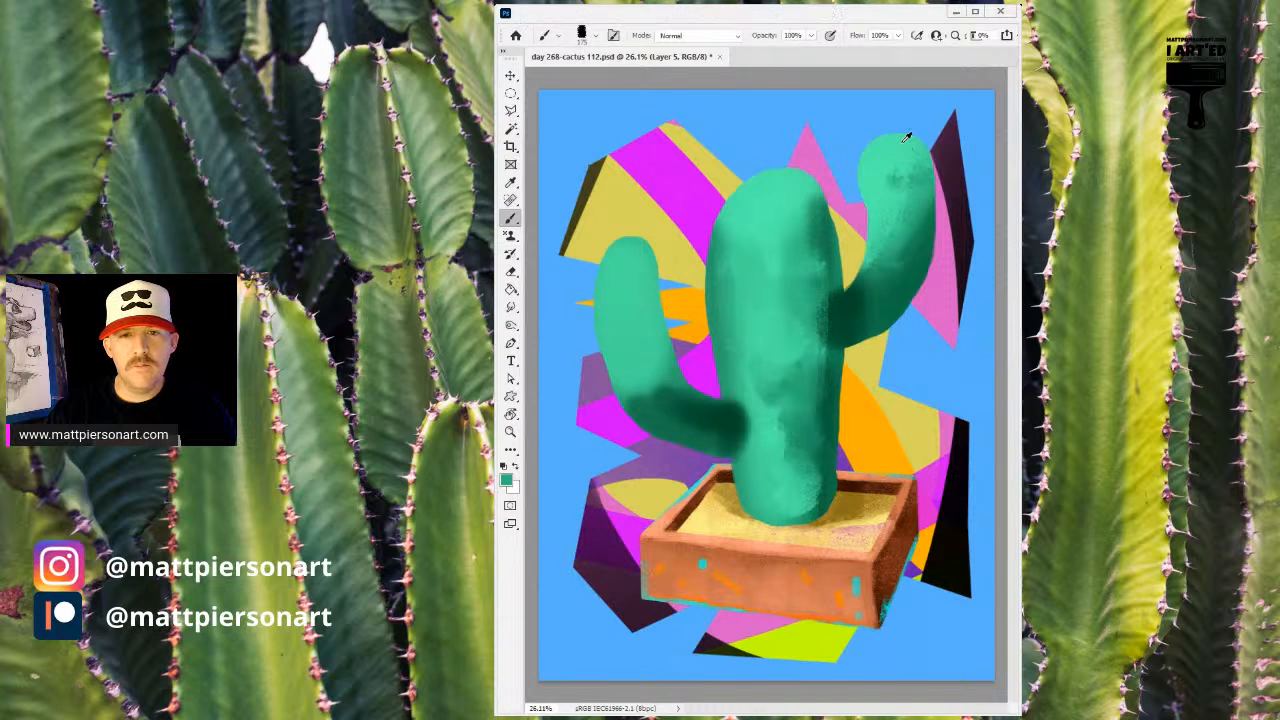
left_click(907, 185, "alt")
mouse_move(914, 188)
left_mouse_down()
mouse_move(917, 243)
mouse_move(928, 220)
left_mouse_up()
left_click(917, 246, "alt")
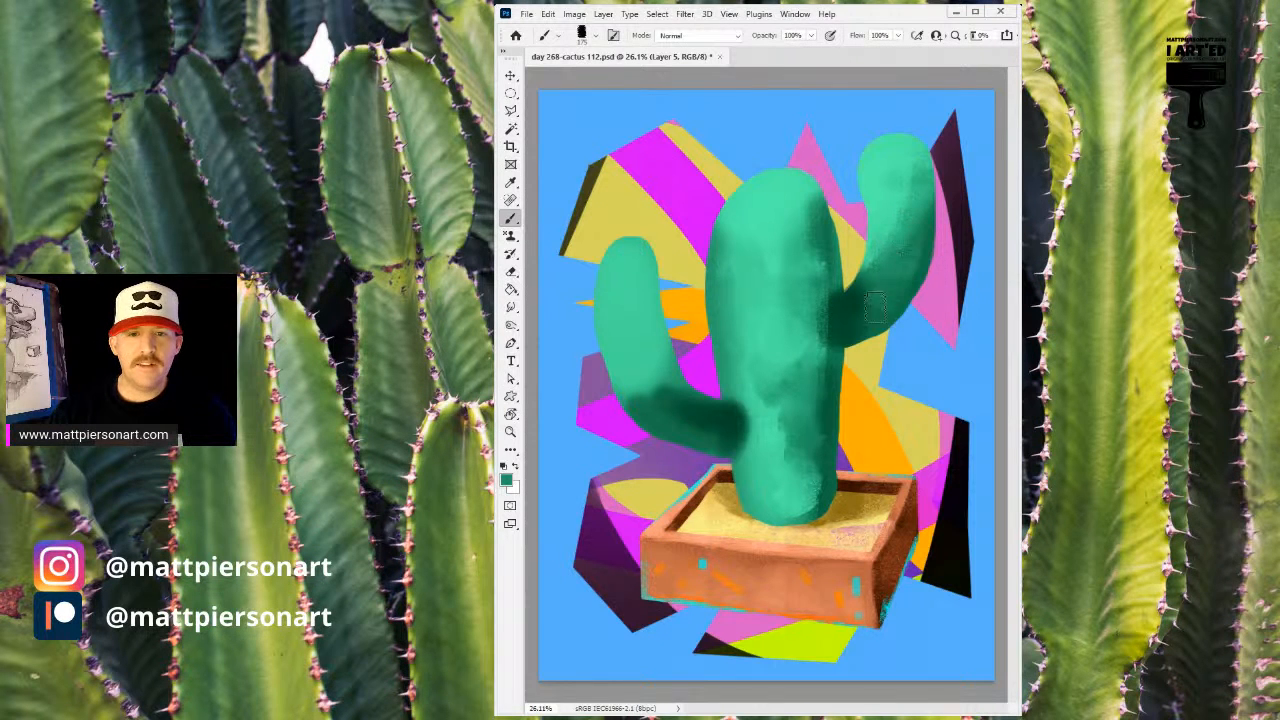
left_click(899, 180, "alt")
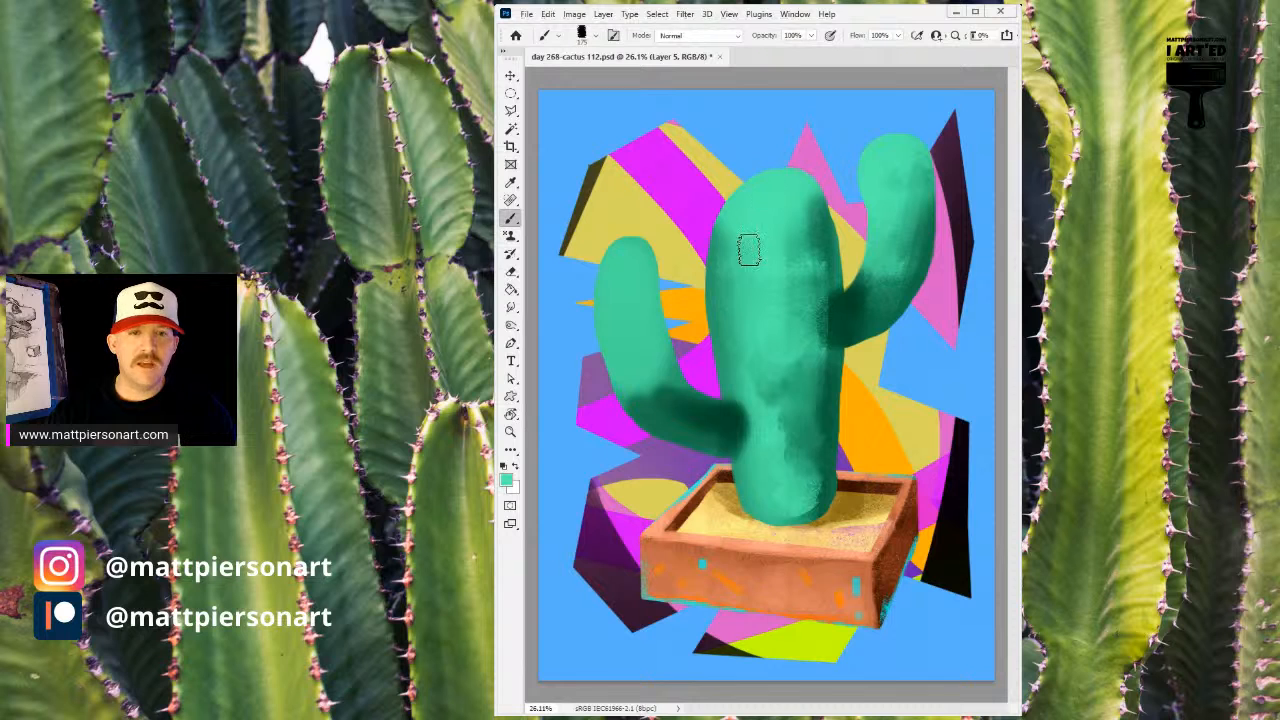
- Blend textured light green from the left arm's upright part into the dark shading of its bend
scroll(654, 314, "down", 1)
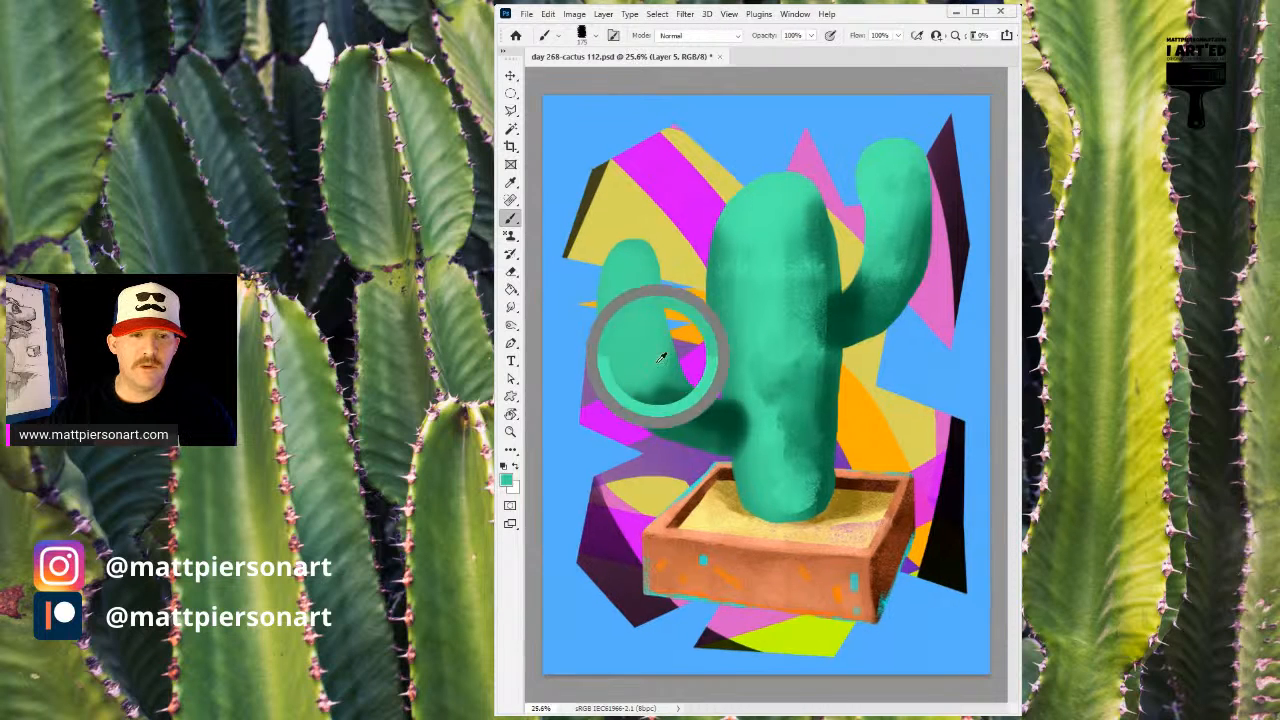
scroll(650, 280, "up", 1)
scroll(645, 275, "down", 1)
left_click(635, 294, "alt")
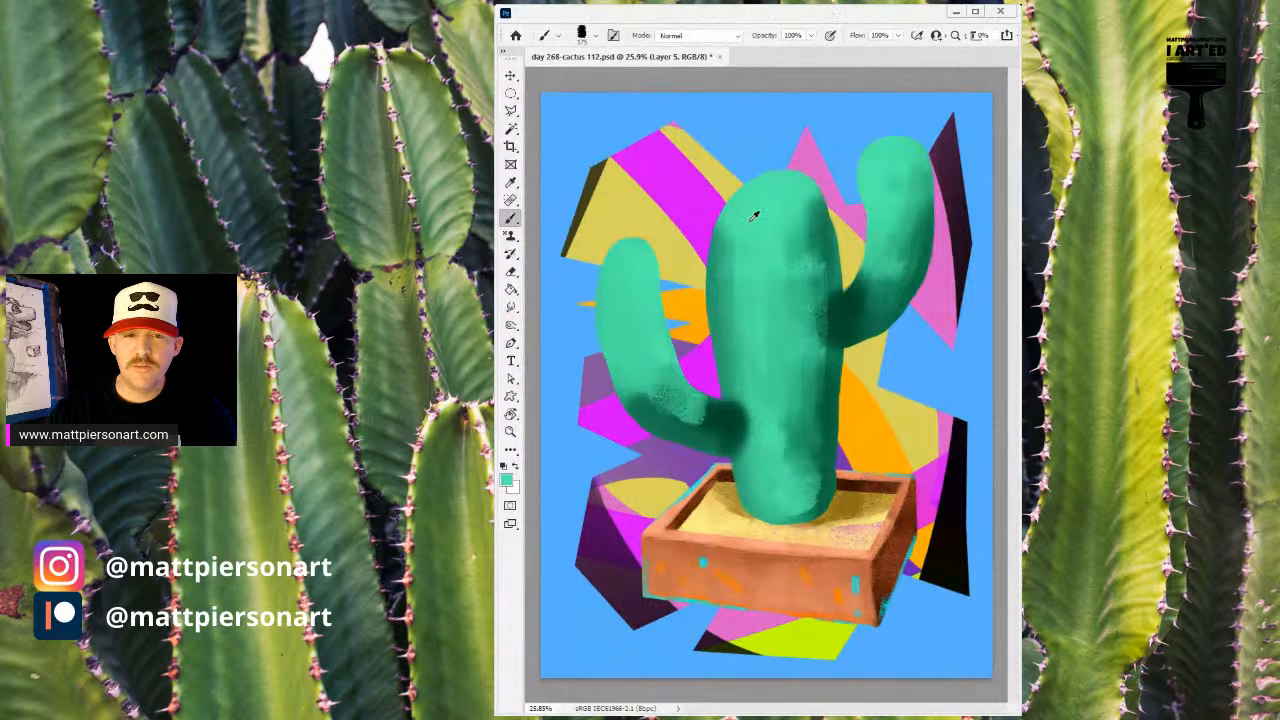
mouse_move(648, 368)
left_mouse_down()
mouse_move(651, 401)
mouse_move(713, 422)
mouse_move(683, 367)
mouse_move(676, 406)
mouse_move(704, 419)
left_mouse_up()
left_click(706, 421, "alt")
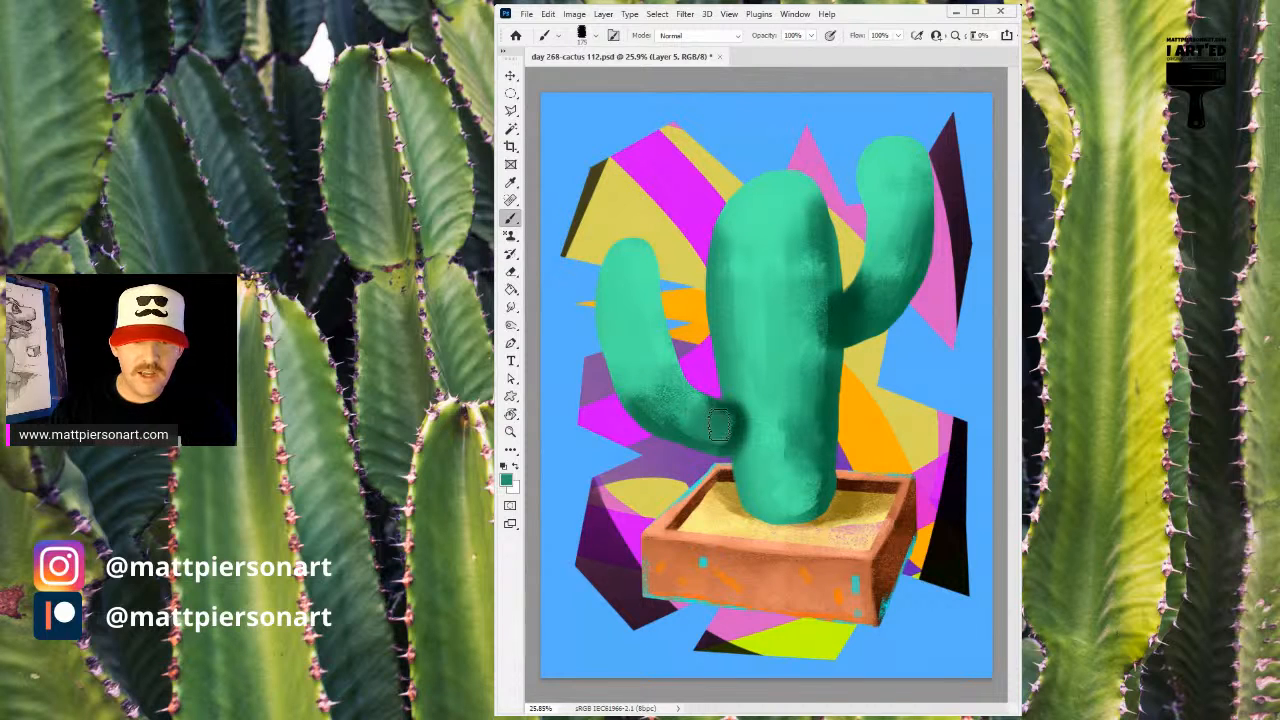
- Soften the right arm's elbow shading and brush textured light green over the trunk's rounded top
mouse_move(860, 300)
left_mouse_down()
mouse_move(875, 282)
mouse_move(859, 321)
mouse_move(903, 257)
mouse_move(905, 243)
mouse_move(886, 270)
mouse_move(894, 238)
mouse_move(877, 237)
mouse_move(893, 197)
mouse_move(880, 265)
mouse_move(905, 225)
mouse_move(884, 280)
mouse_move(880, 262)
left_mouse_up()
left_click(896, 215, "alt")
left_click(900, 218, "alt")
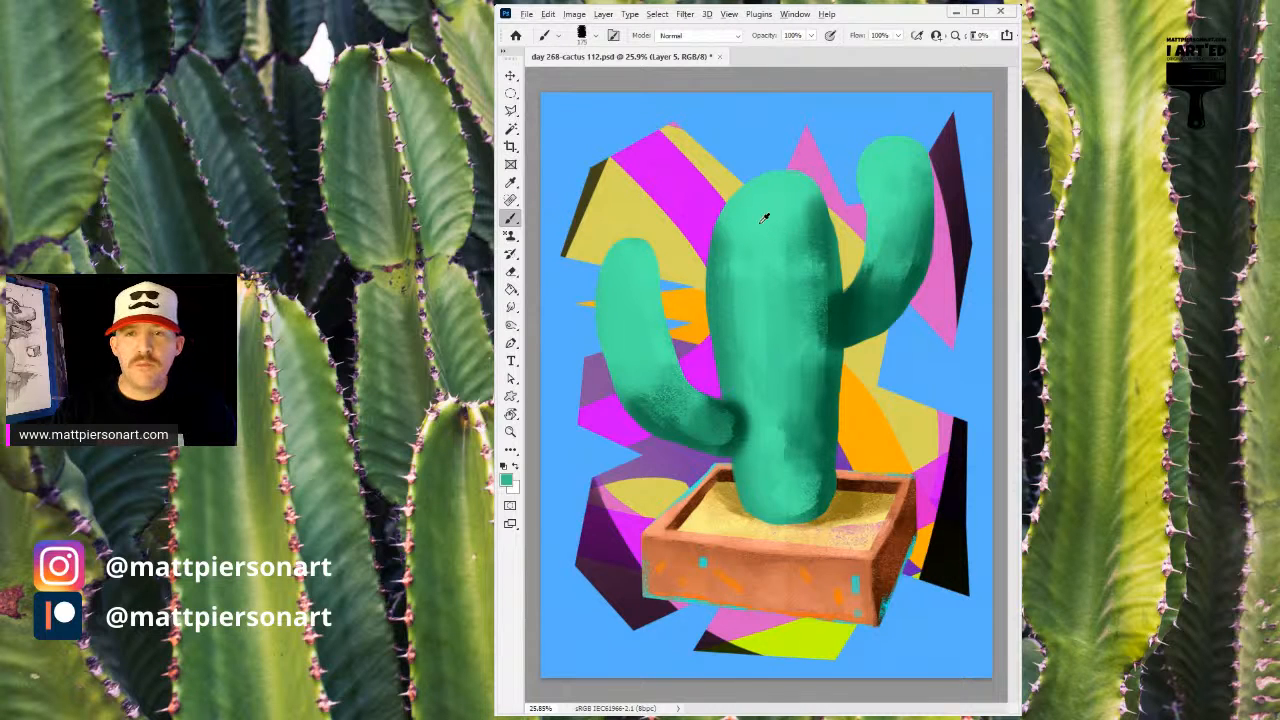
left_click(789, 208, "alt")
left_click_drag(767, 219, 773, 212)
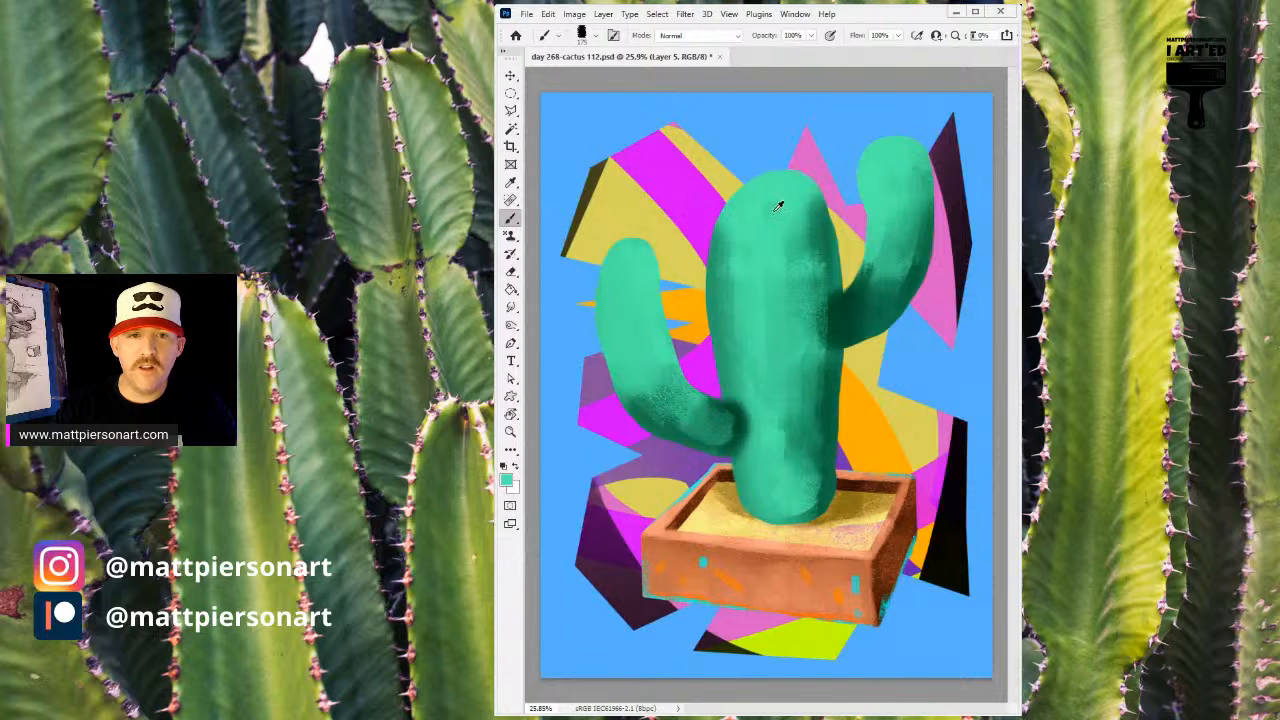
mouse_move(790, 198)
left_mouse_down()
mouse_move(807, 238)
mouse_move(810, 226)
left_mouse_up()
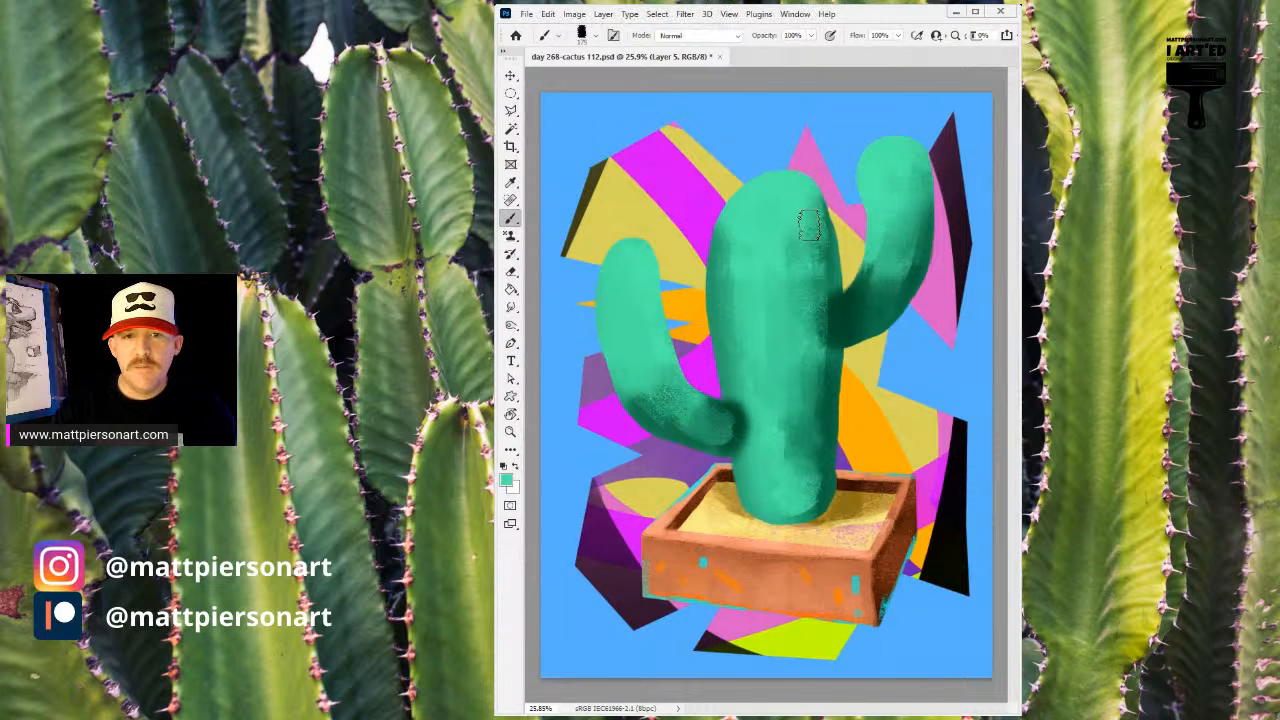
- Rework the left arm's joint with sampled dark and mid greens so its rounded end overlaps the trunk
left_click(741, 411, "alt")
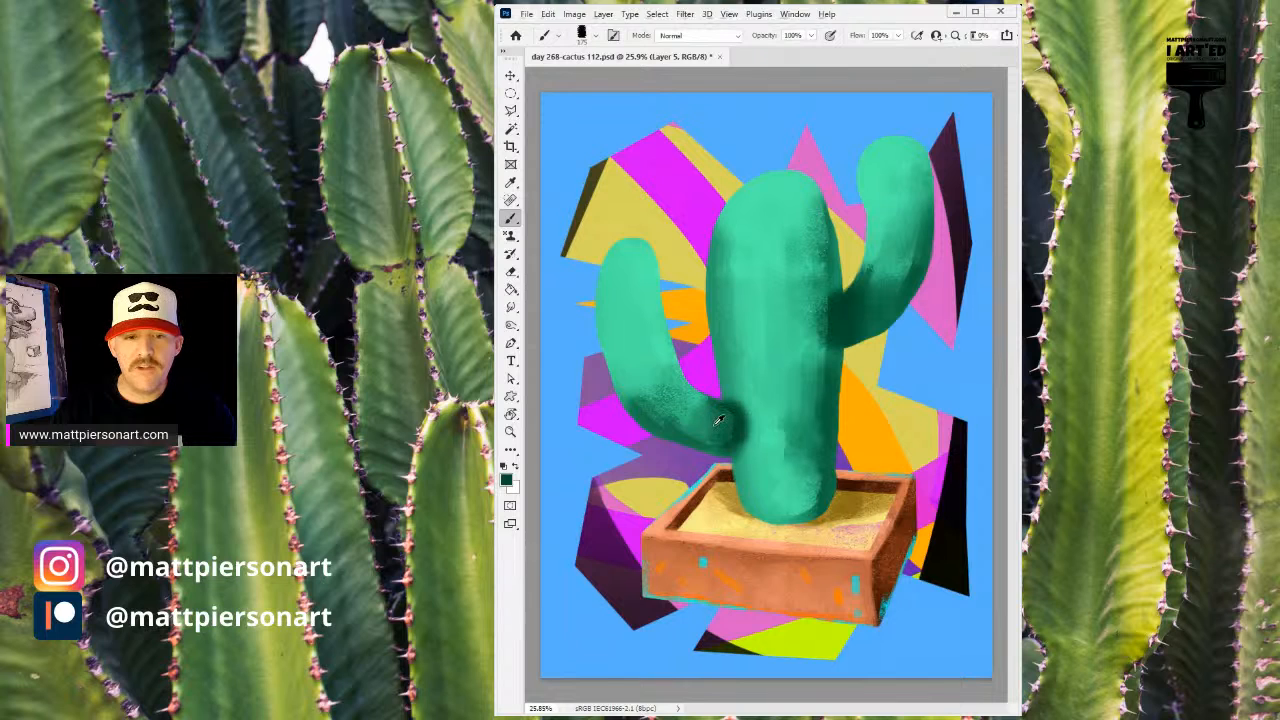
mouse_move(707, 425)
left_mouse_down()
mouse_move(660, 410)
mouse_move(733, 434)
mouse_move(714, 432)
mouse_move(732, 422)
mouse_move(684, 423)
mouse_move(733, 420)
mouse_move(722, 434)
mouse_move(692, 430)
mouse_move(725, 433)
mouse_move(744, 459)
left_mouse_up()
left_click(731, 413, "alt")
left_click(684, 421, "alt")
left_click(718, 410, "alt")
left_click(738, 222, "alt")
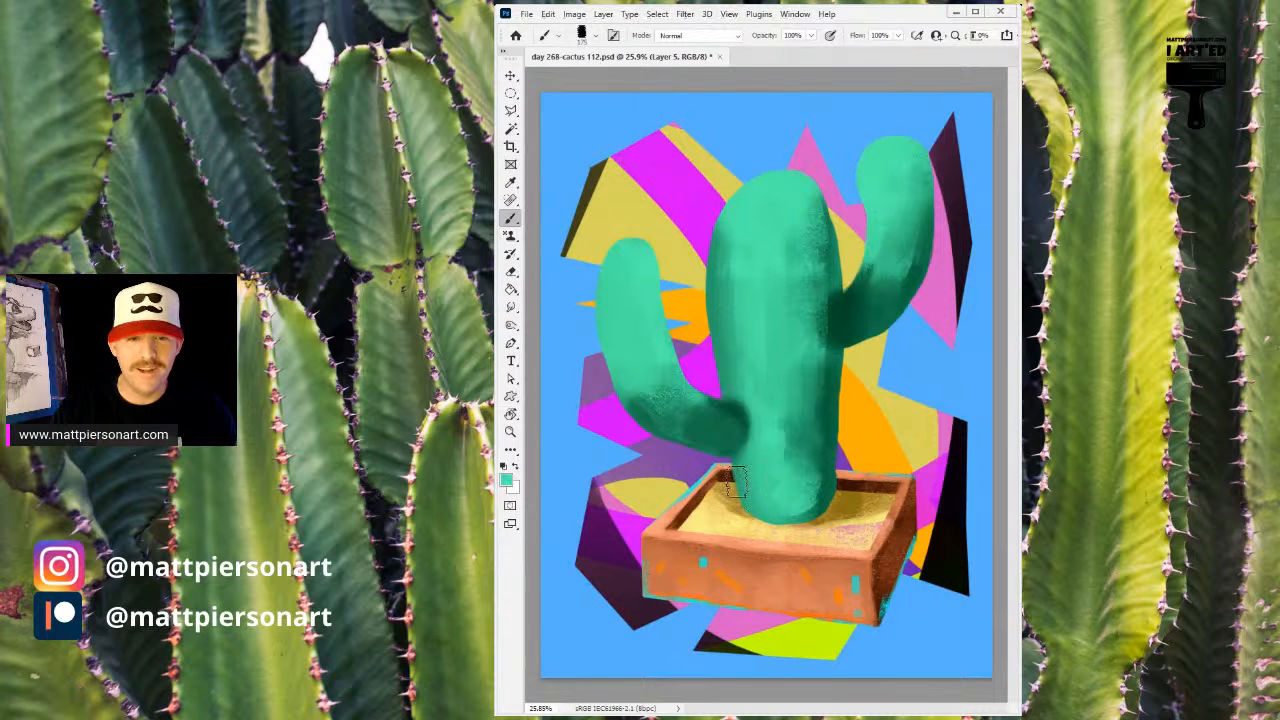
left_click(737, 421, "alt")
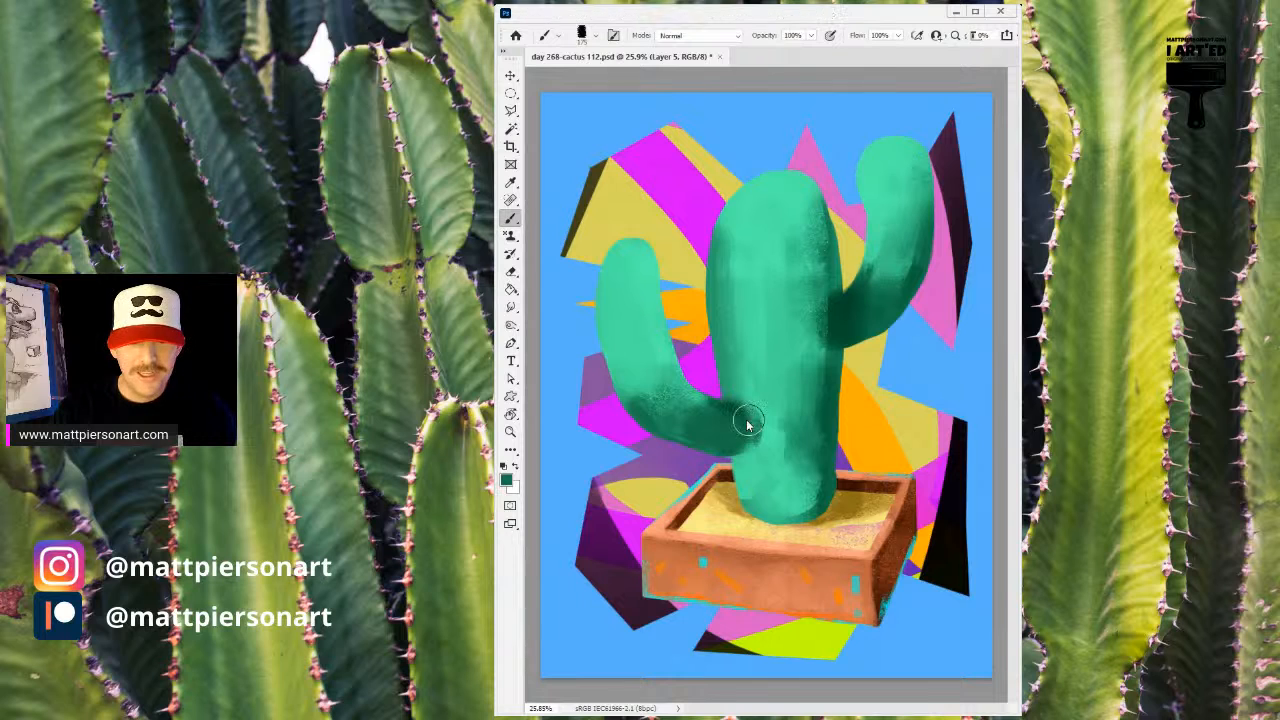
mouse_move(739, 419)
left_mouse_down()
mouse_move(728, 415)
mouse_move(733, 441)
left_mouse_up()
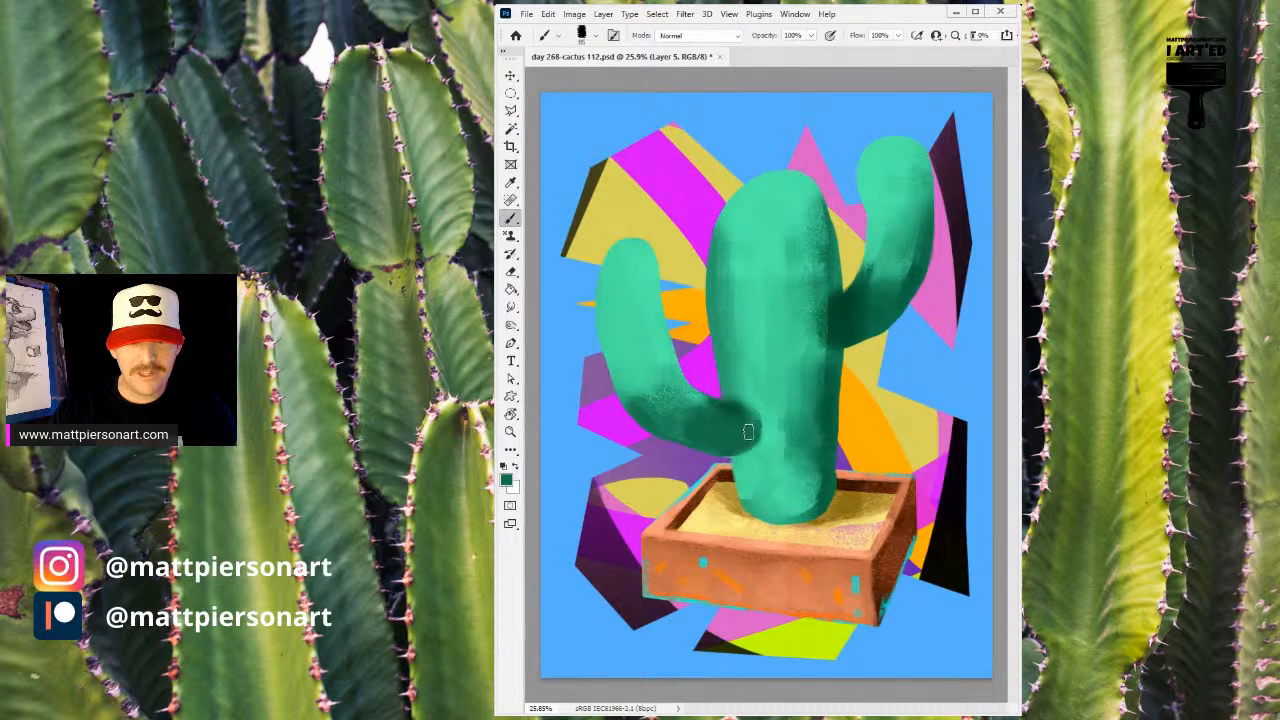
- Extend the right arm's joint over the trunk with a small brush and darken the arm's elbow shadow
mouse_move(846, 338)
left_mouse_down()
mouse_move(840, 310)
mouse_move(828, 333)
mouse_move(816, 314)
left_mouse_up()
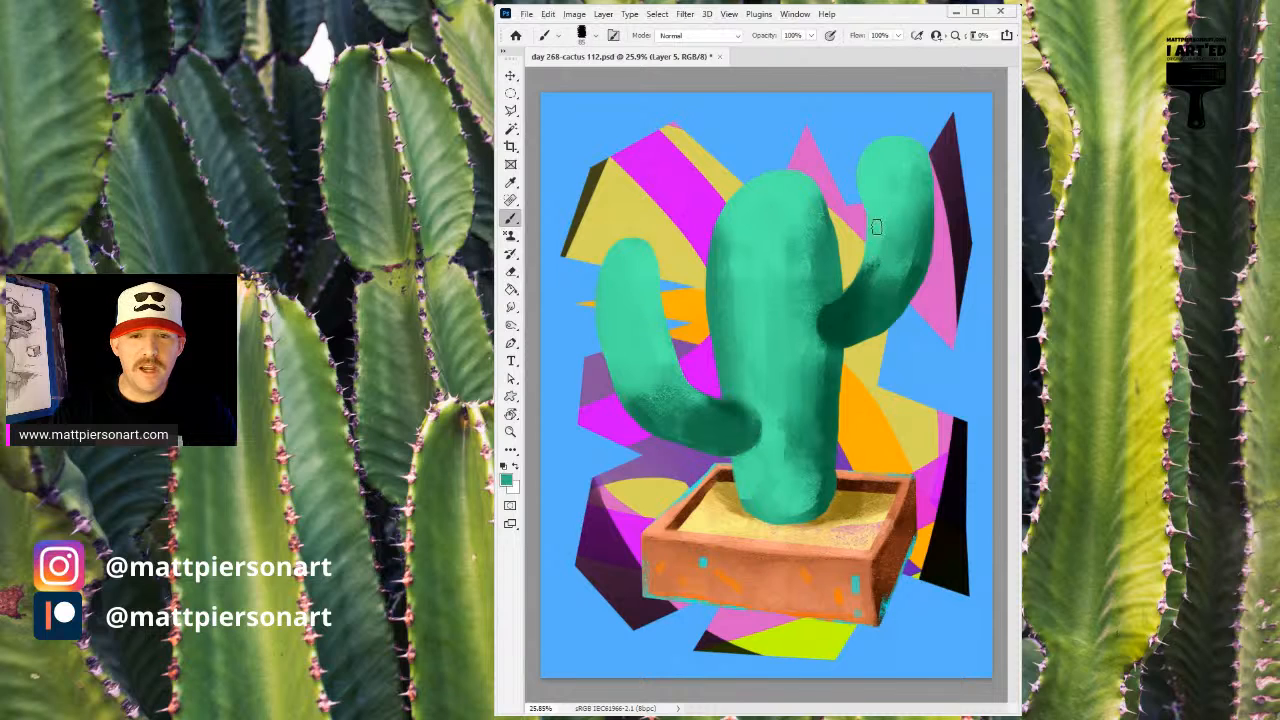
left_click(859, 283, "alt")
mouse_move(870, 298)
left_mouse_down()
mouse_move(863, 238)
mouse_move(900, 287)
mouse_move(933, 251)
mouse_move(871, 260)
left_mouse_up()
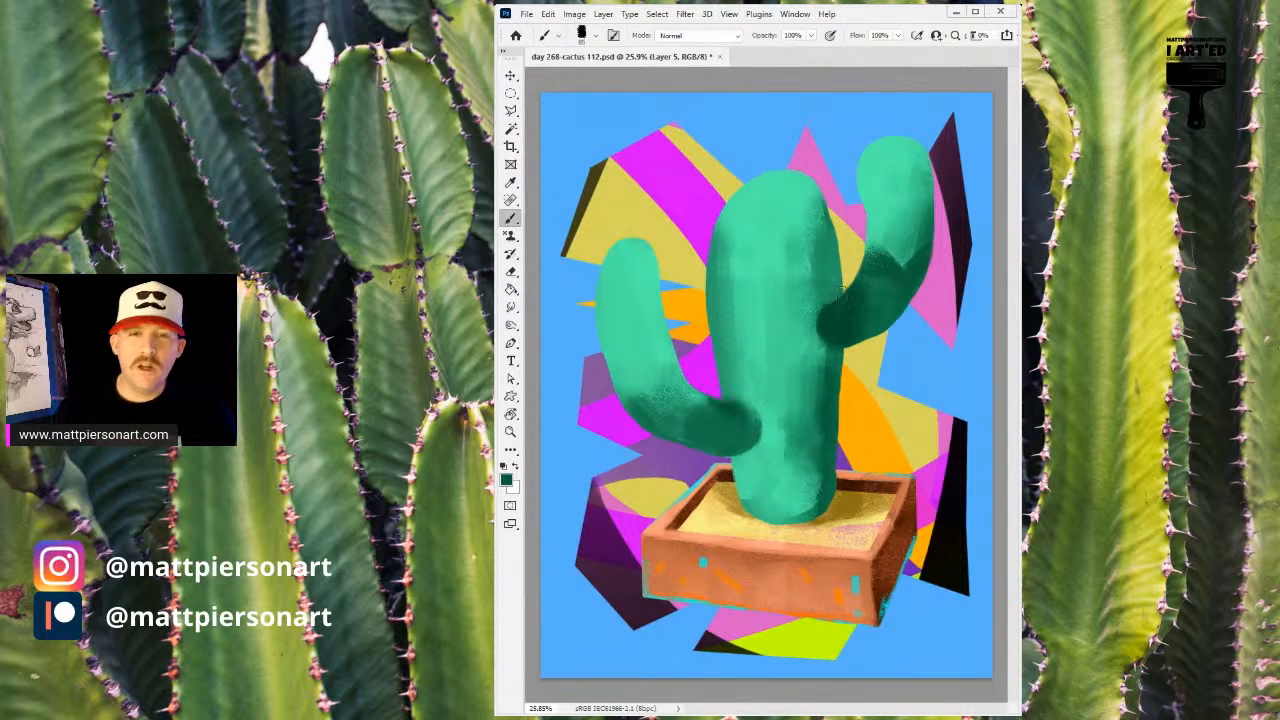
- Refine the shading along the trunk's upper right edge with sampled light and dark greens
left_click(795, 185, "alt")
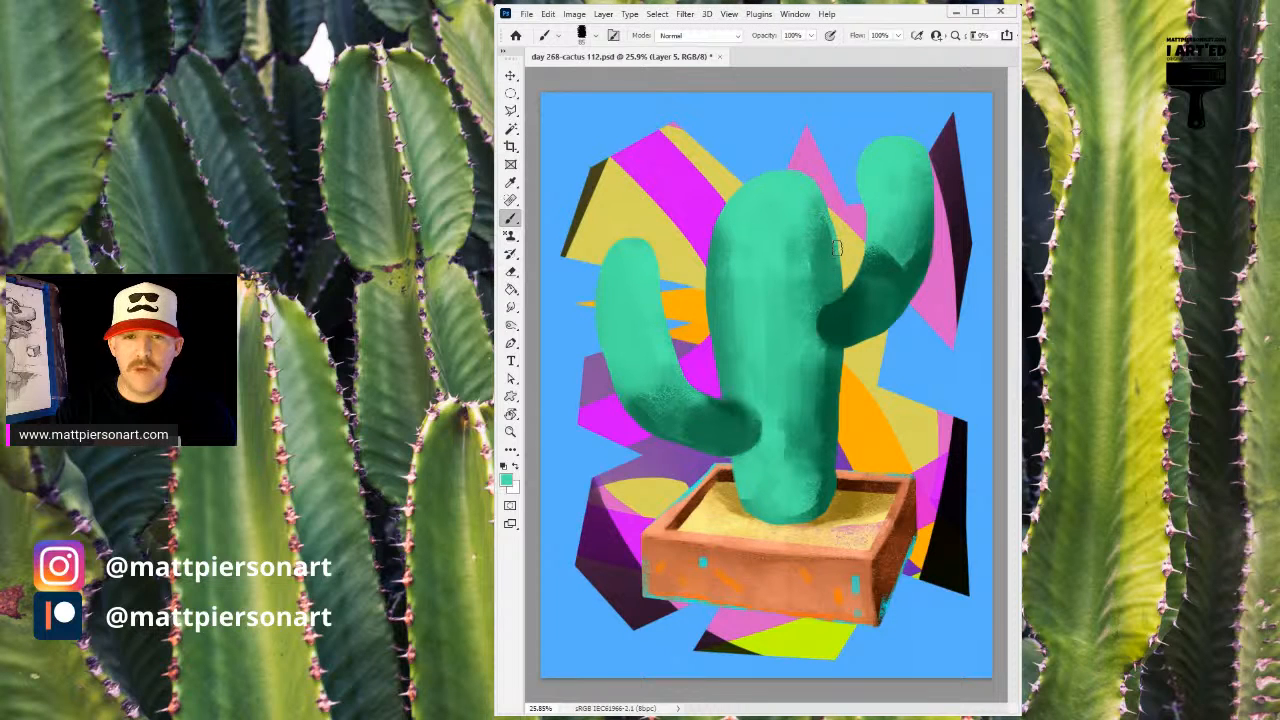
left_click(880, 270, "alt")
mouse_move(821, 267)
left_mouse_down()
mouse_move(815, 222)
mouse_move(823, 267)
left_mouse_up()
left_click(823, 237, "alt")
mouse_move(809, 211)
left_mouse_down()
mouse_move(818, 258)
mouse_move(809, 200)
mouse_move(818, 297)
left_mouse_up()
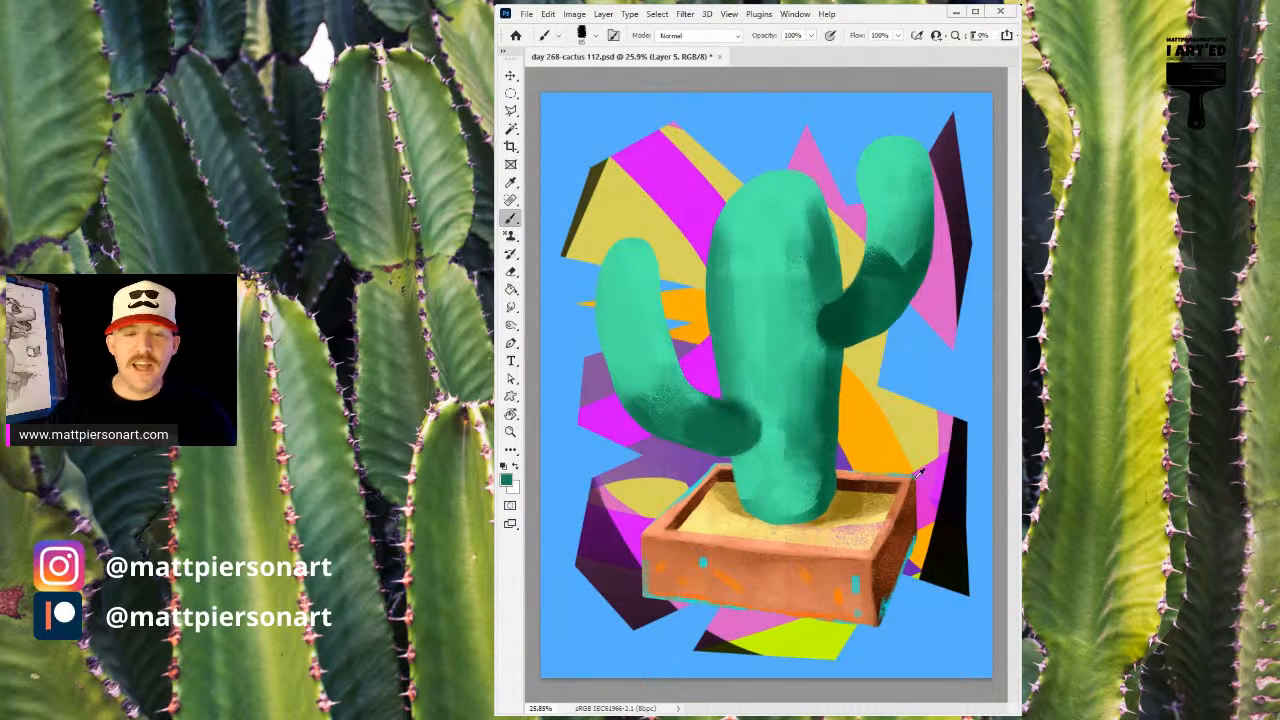
- Add textured dark green shading to the left arm's joint, bend and lower outer side
scroll(715, 415, "down", 1)
left_click(727, 407, "alt")
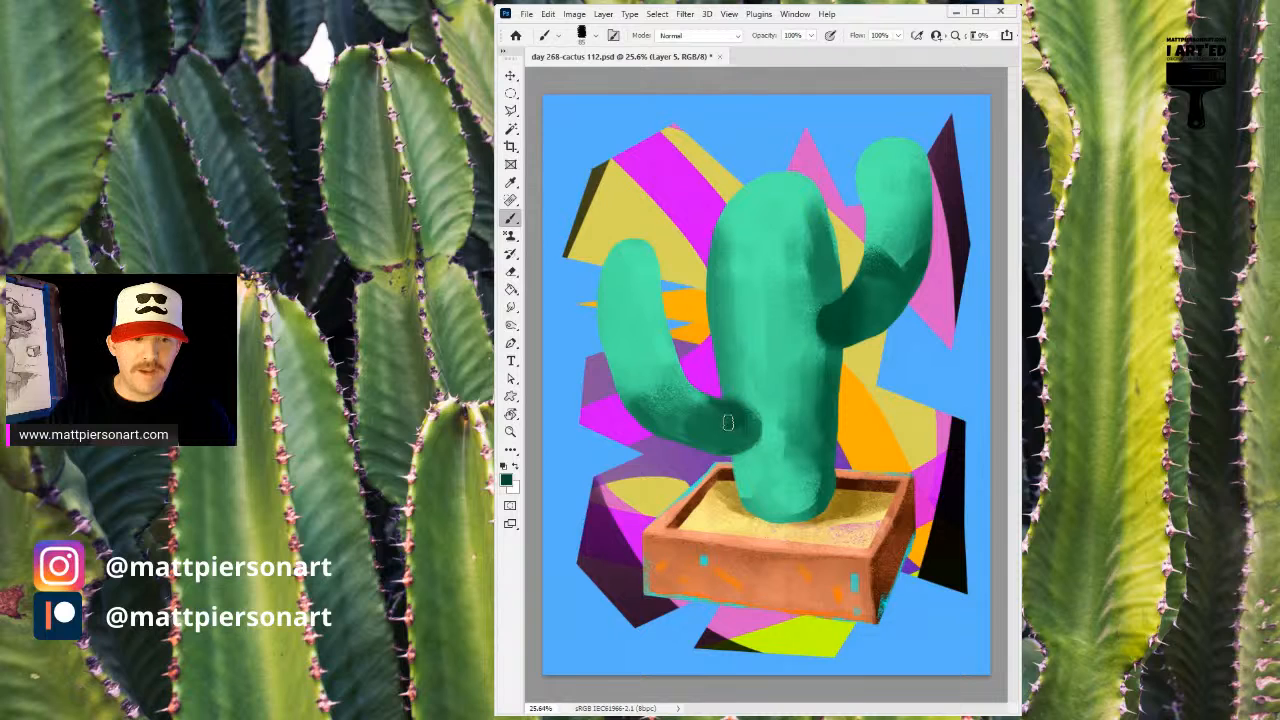
mouse_move(658, 403)
left_mouse_down()
mouse_move(636, 372)
mouse_move(659, 399)
mouse_move(651, 377)
mouse_move(666, 374)
mouse_move(649, 397)
mouse_move(617, 382)
mouse_move(634, 402)
mouse_move(611, 341)
mouse_move(646, 412)
mouse_move(634, 377)
mouse_move(656, 404)
left_mouse_up()
left_click(644, 374, "alt")
left_click(621, 390, "alt")
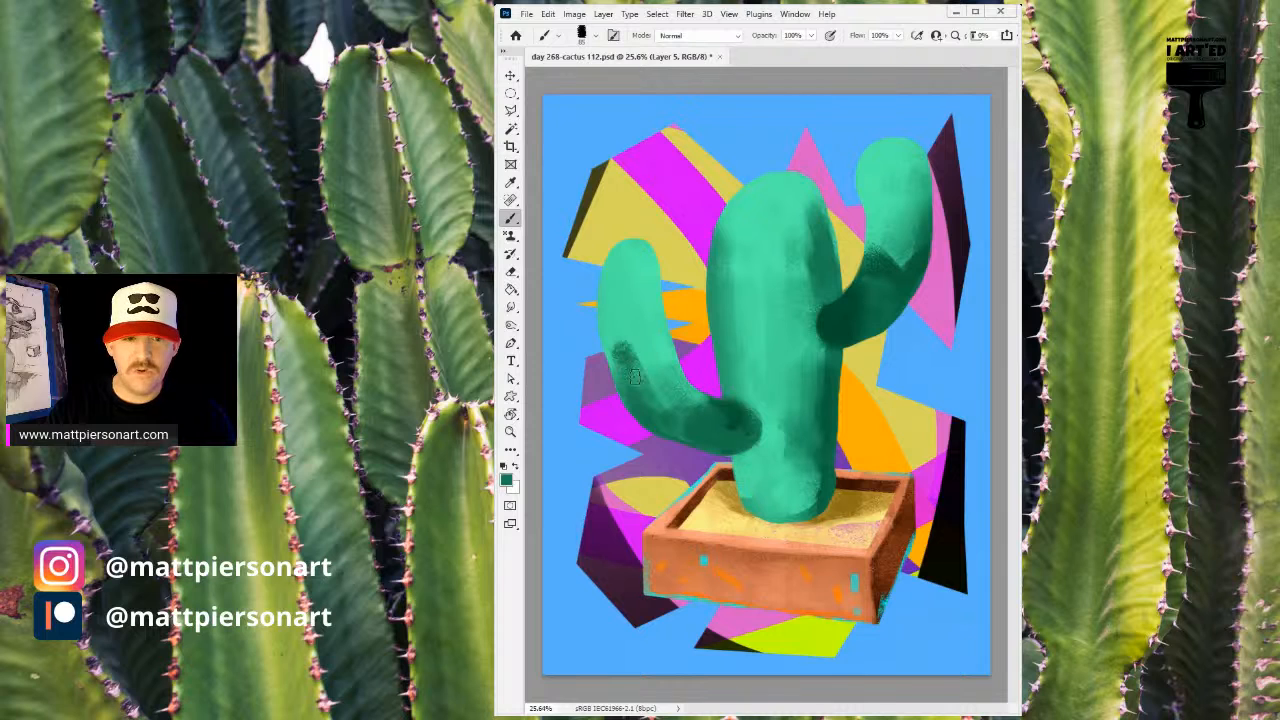
- Blend the left arm's dark patches with mid-green strokes following the curve of its outer side
left_click(600, 332, "alt")
left_click_drag(610, 350, 620, 398)
mouse_move(606, 352)
left_mouse_down()
mouse_move(630, 408)
mouse_move(668, 437)
left_mouse_up()
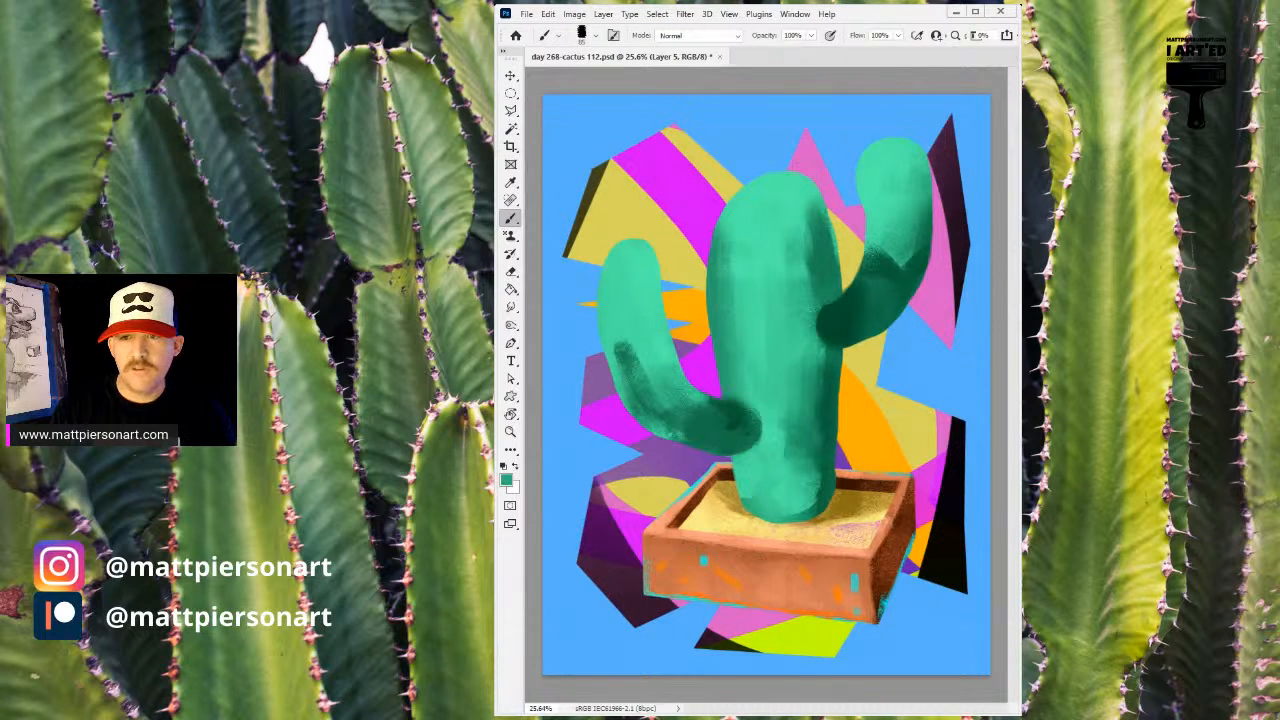
left_click_drag(605, 330, 638, 397)
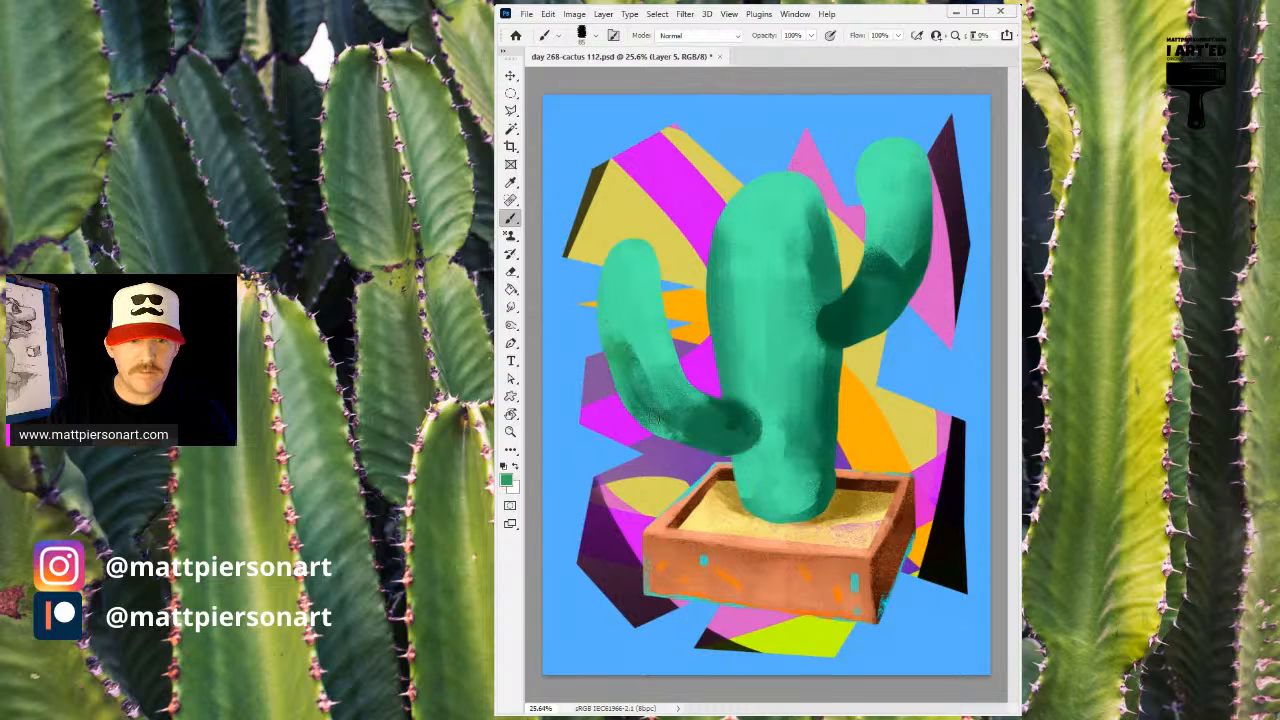
mouse_move(615, 310)
left_mouse_down()
mouse_move(650, 406)
mouse_move(622, 309)
mouse_move(647, 372)
left_mouse_up()
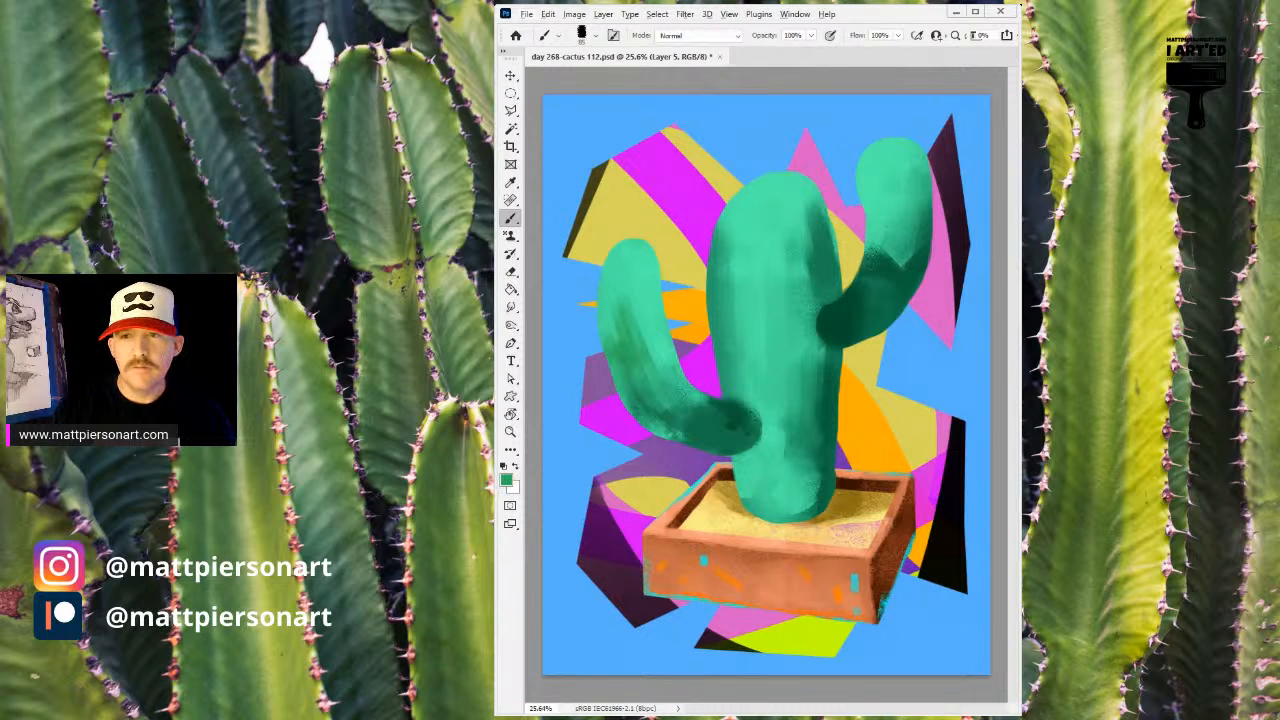
- Paint long light green highlights down the left arm and the left half of the trunk
mouse_move(606, 304)
left_mouse_down()
mouse_move(632, 345)
mouse_move(622, 295)
mouse_move(667, 387)
left_mouse_up()
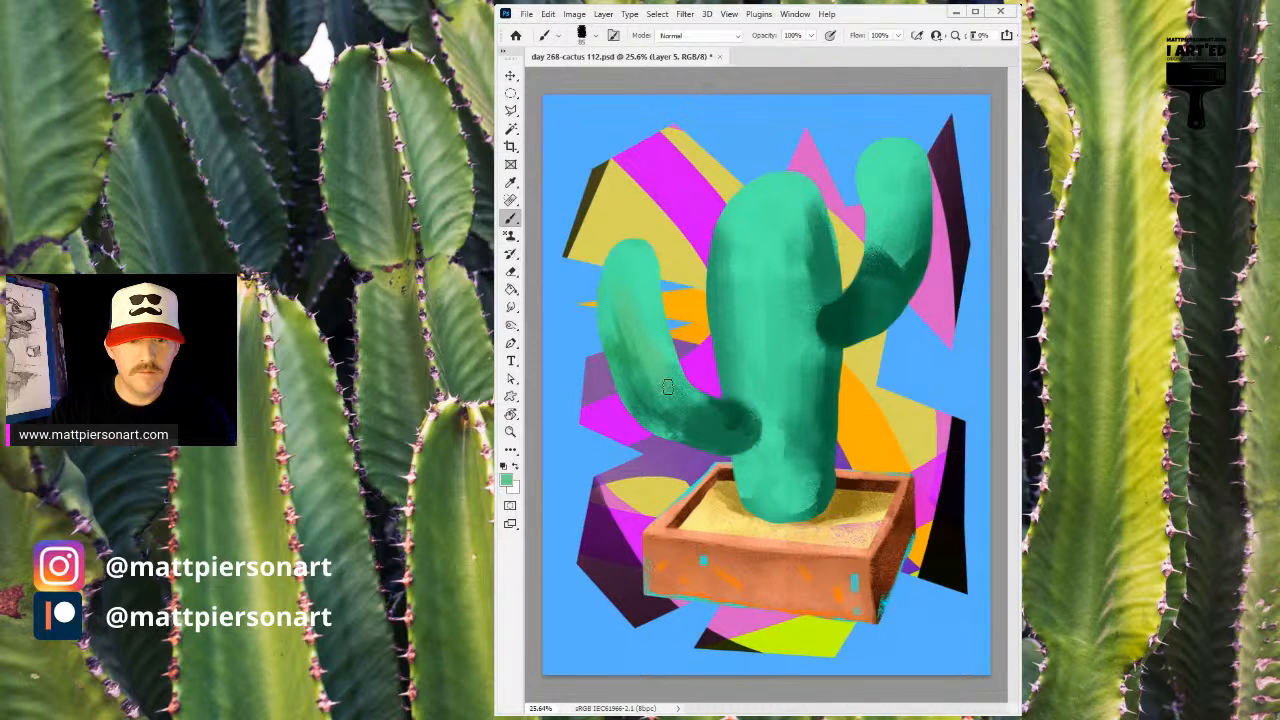
left_click_drag(737, 257, 747, 346)
left_click_drag(752, 199, 757, 369)
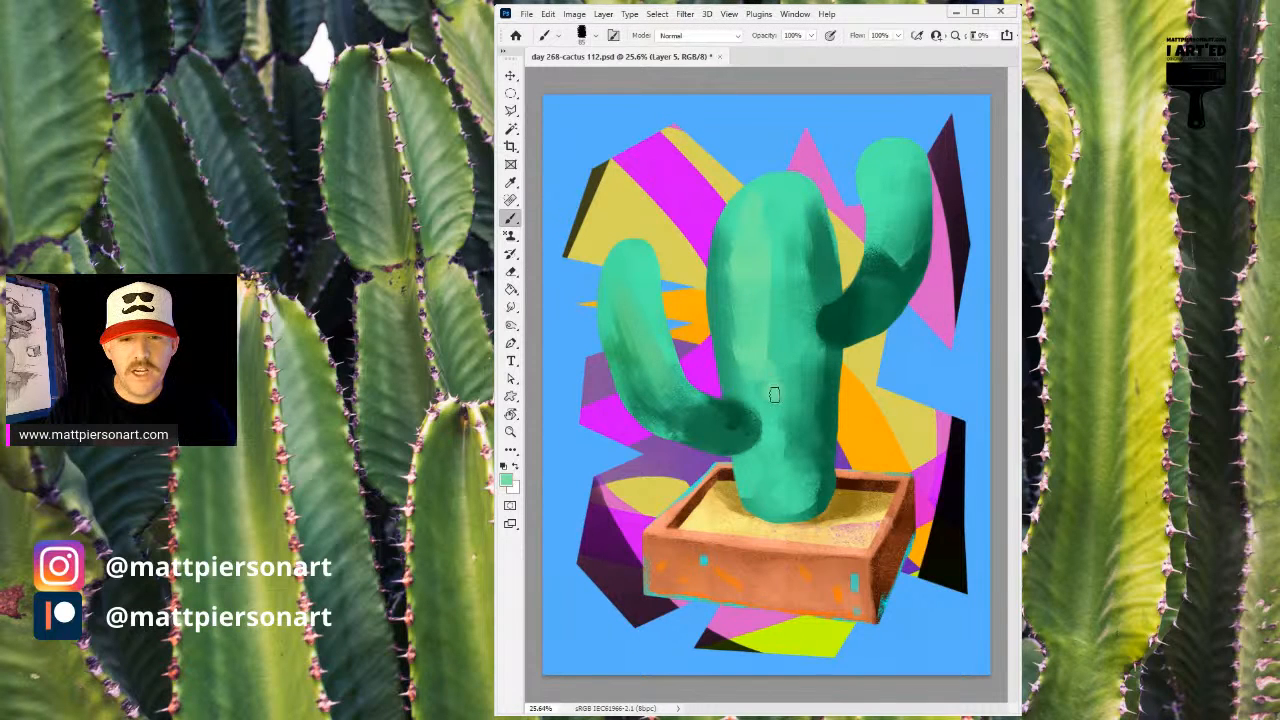
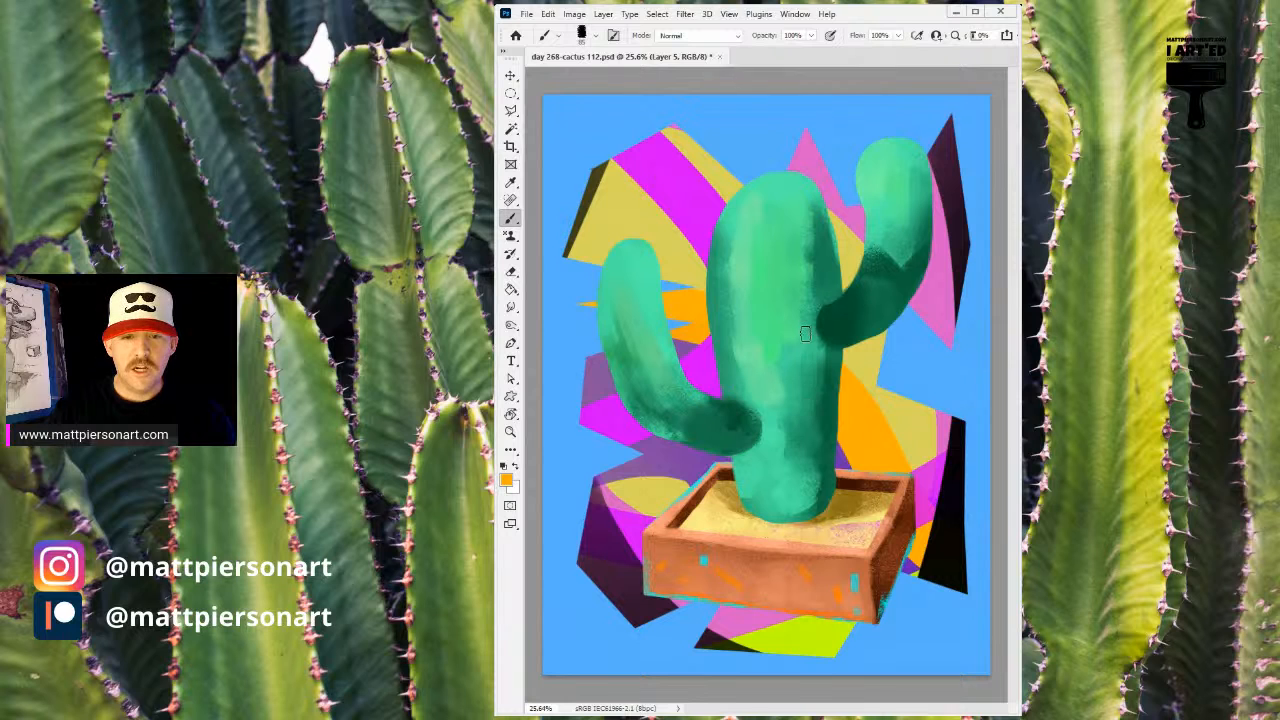
- Brush textured orange reflected light down the centre and right half of the trunk
left_click_drag(808, 342, 810, 360)
left_click_drag(800, 425, 806, 445)
left_click_drag(802, 286, 796, 502)
left_click_drag(791, 274, 789, 505)
- Brush textured bands of the background's golden yellow across the upper trunk and both arms
left_click(673, 251, "alt")
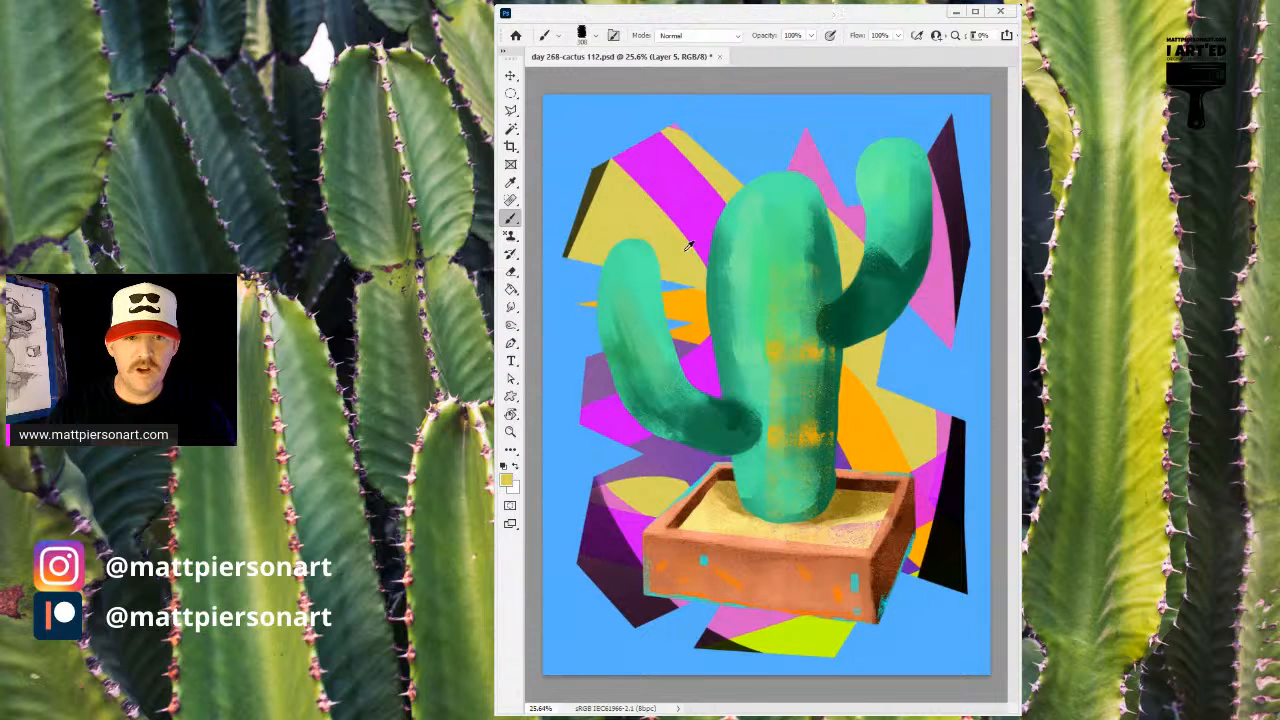
left_click_drag(743, 229, 737, 300)
left_click_drag(635, 285, 652, 355)
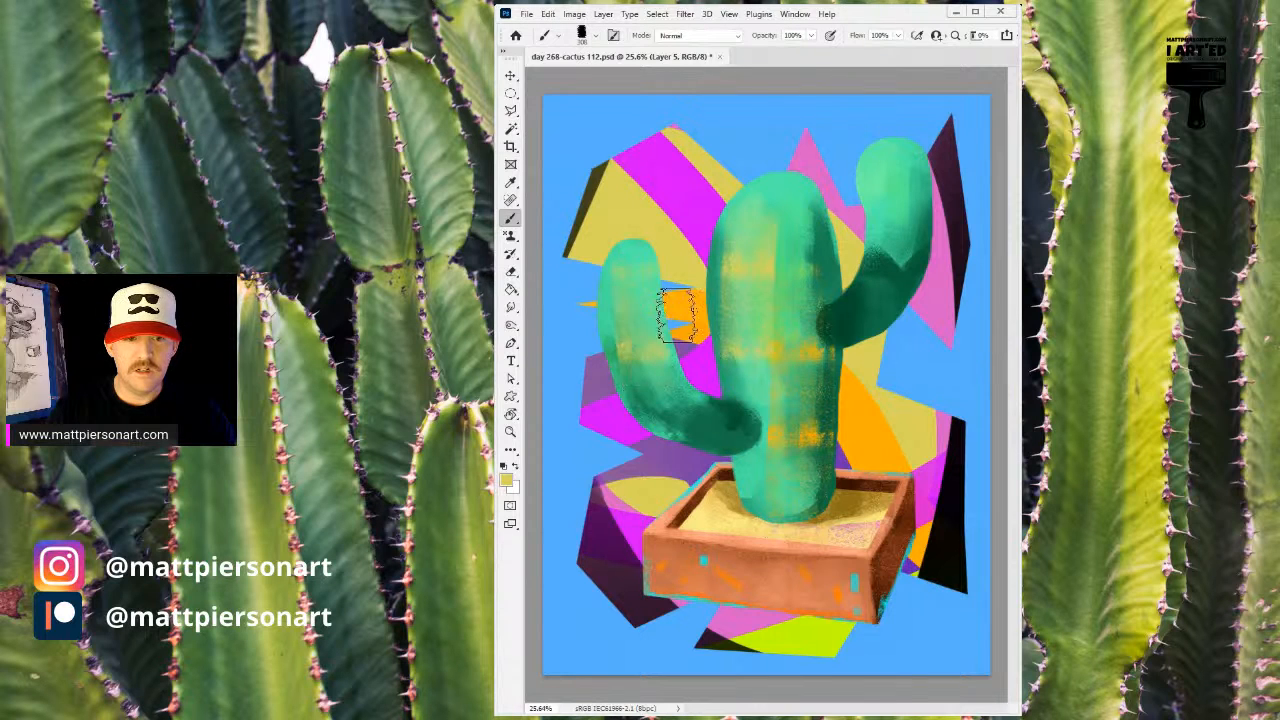
left_click_drag(893, 168, 892, 214)
left_click(820, 352, "alt")
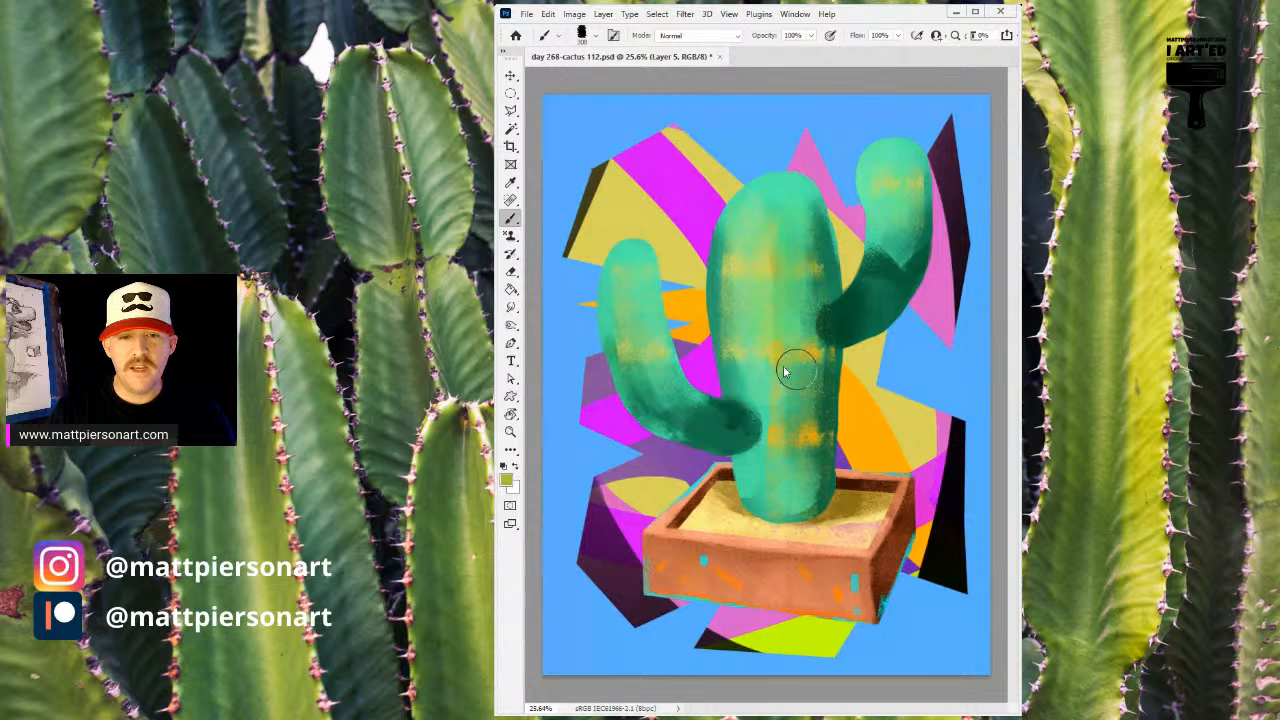
- Soften the golden band at the tip of the right arm with greens and yellow-greens sampled from the arm
left_click(883, 180, "alt")
left_click_drag(871, 194, 881, 162)
left_click(876, 170, "alt")
left_click(883, 180, "alt")
left_click(889, 185, "alt")
left_click(889, 184, "alt")
- Brush textured yellow-green and mint strokes down the right arm, blending its light tip into the dark lower bend
mouse_move(884, 160)
left_mouse_down()
mouse_move(881, 225)
mouse_move(886, 209)
mouse_move(903, 230)
mouse_move(905, 204)
mouse_move(899, 188)
mouse_move(898, 261)
mouse_move(871, 302)
mouse_move(903, 258)
mouse_move(882, 292)
left_mouse_up()
left_click(905, 185, "alt")
left_click(906, 190, "alt")
left_click(897, 253, "alt")
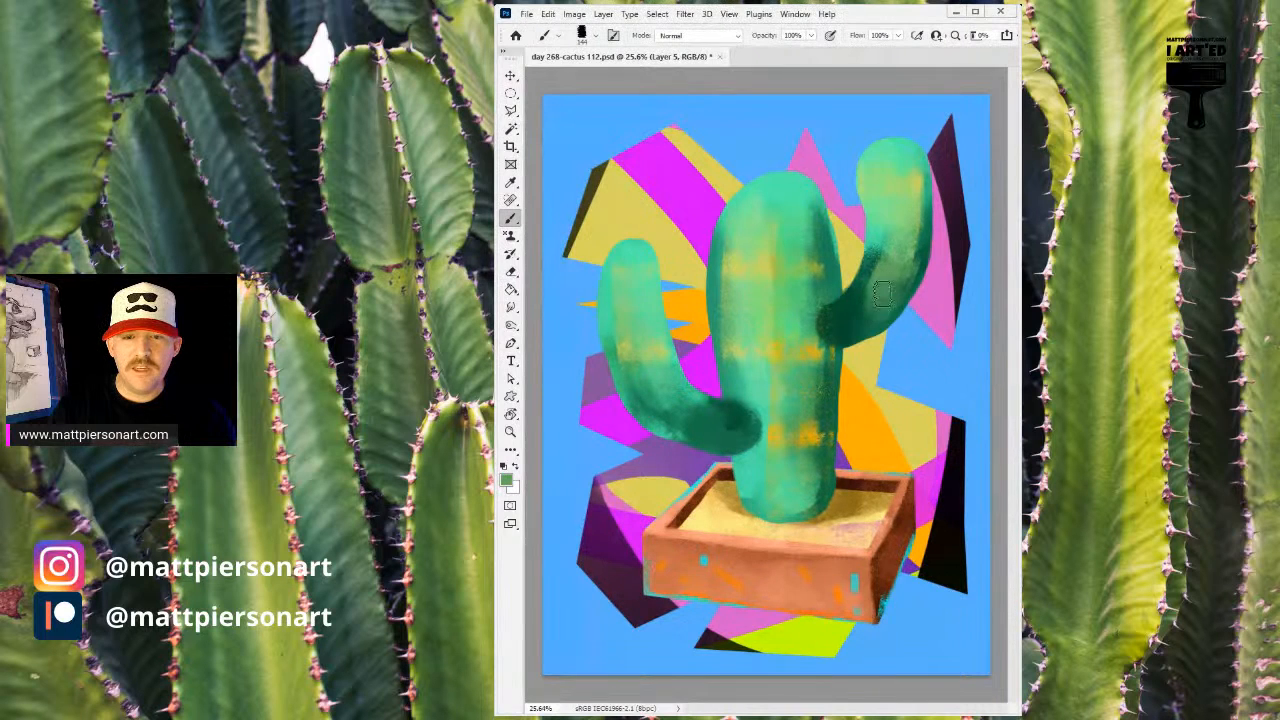
left_click(915, 180, "alt")
left_click(892, 186, "alt")
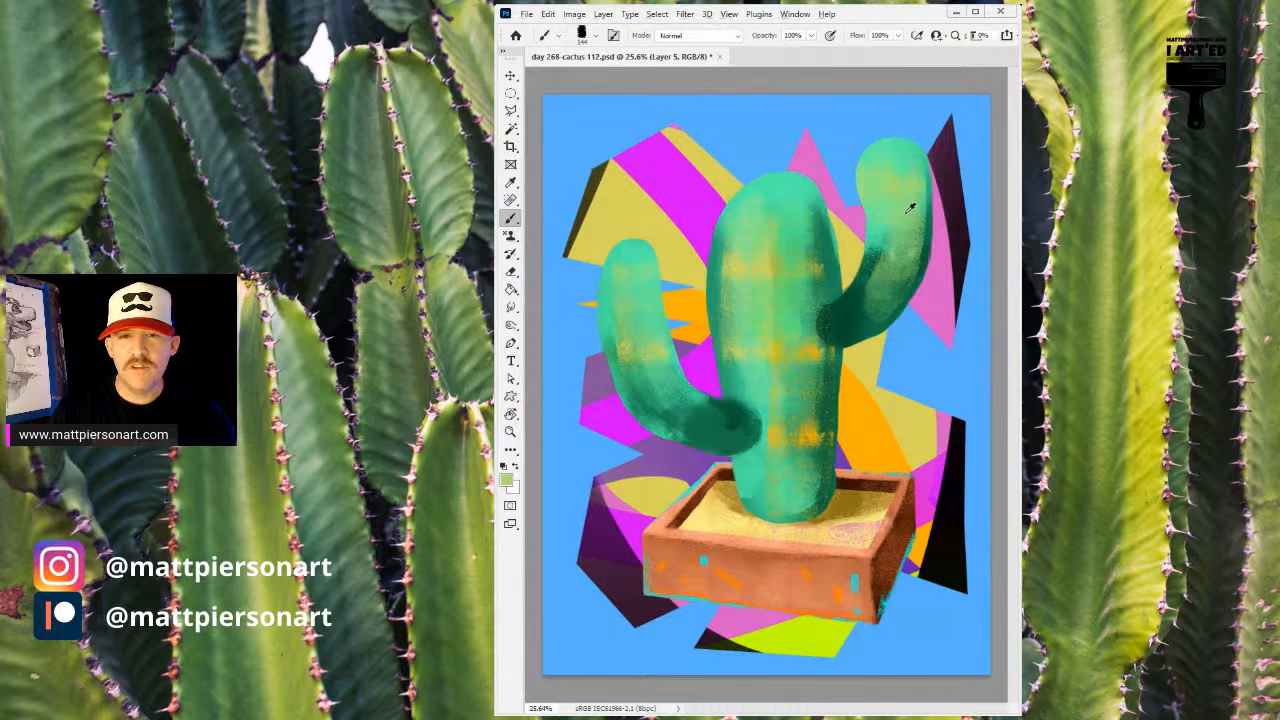
left_click(896, 190, "alt")
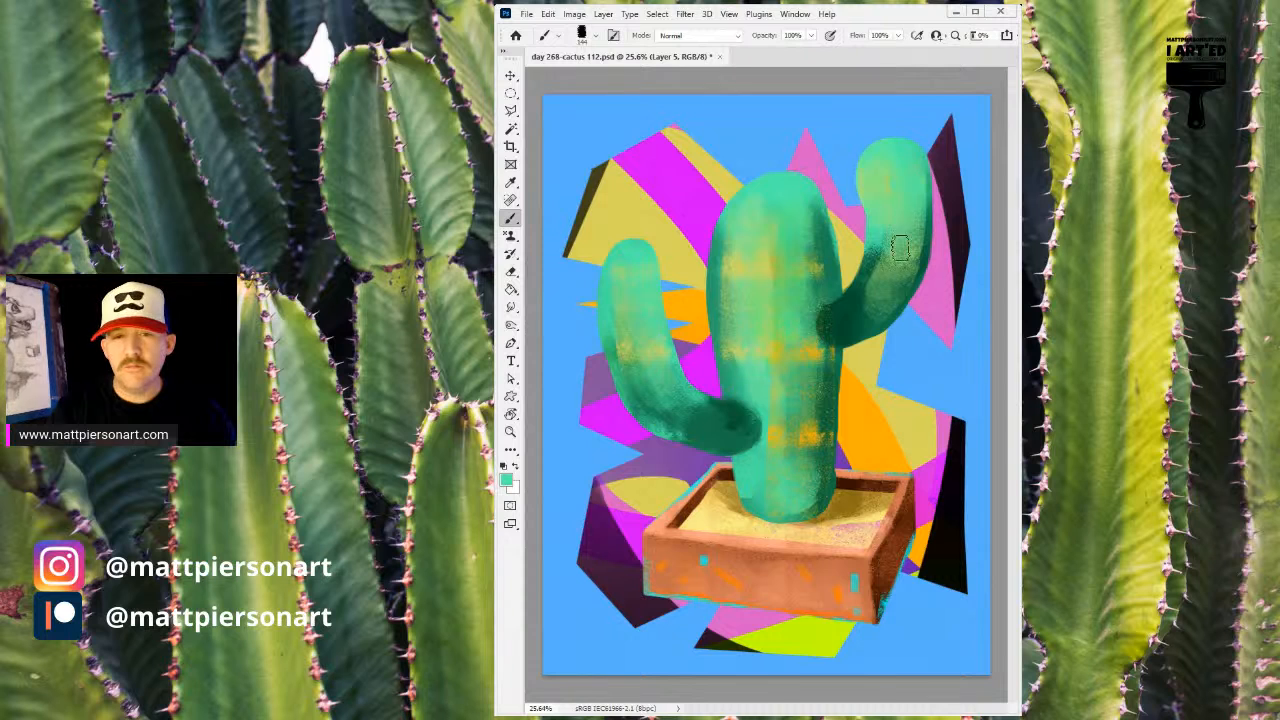
- Blend the yellow bands on the trunk's upper left half with sampled yellow-green, mid-green and mint strokes
left_click(886, 178, "alt")
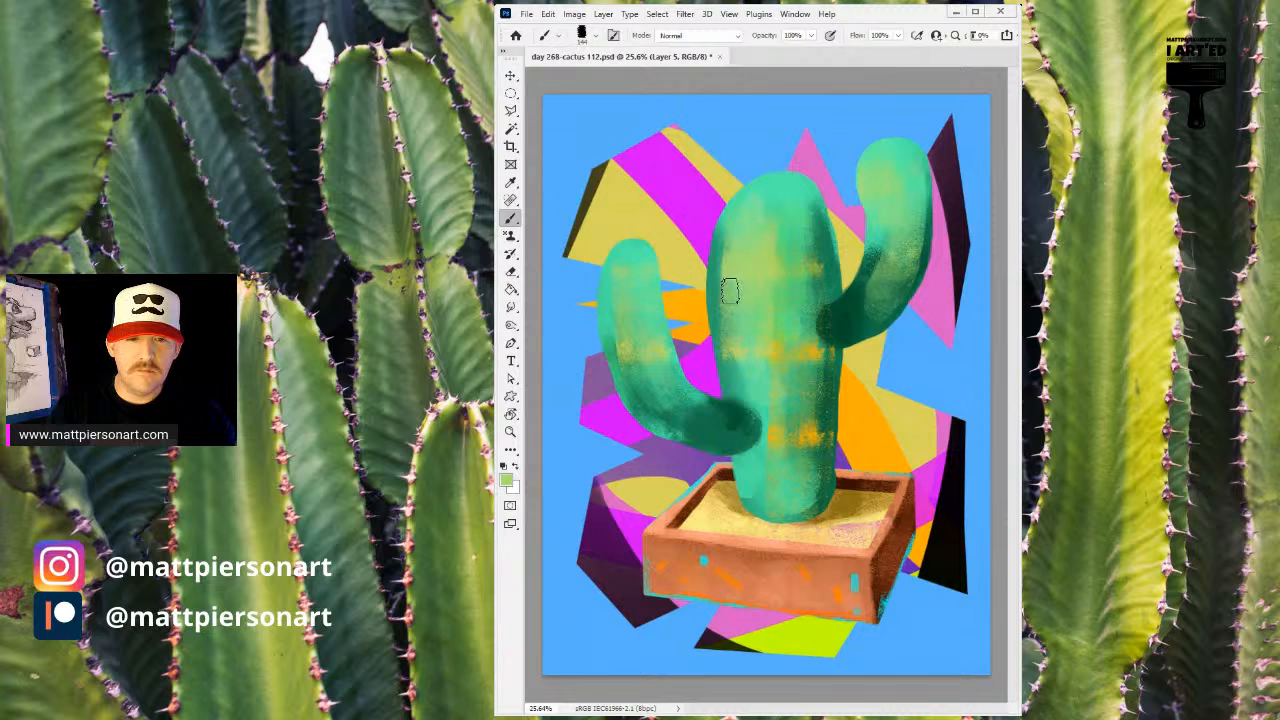
left_click(733, 374, "alt")
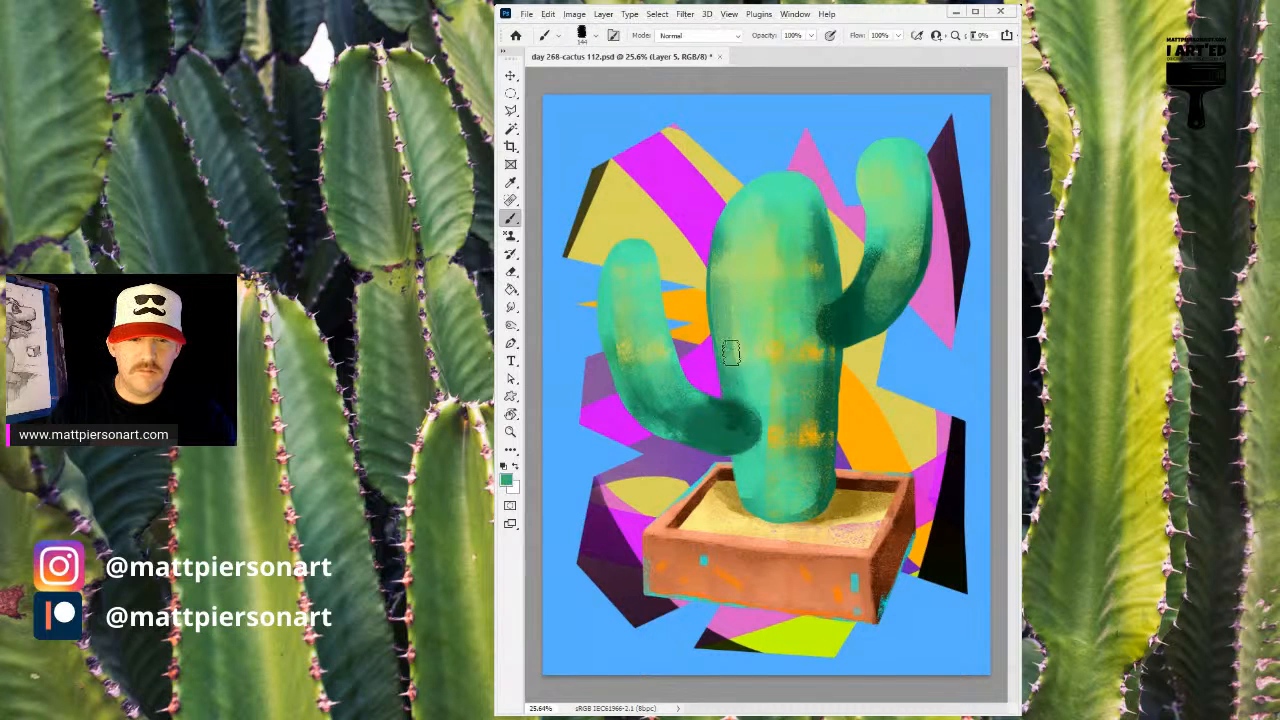
left_click(740, 232, "alt")
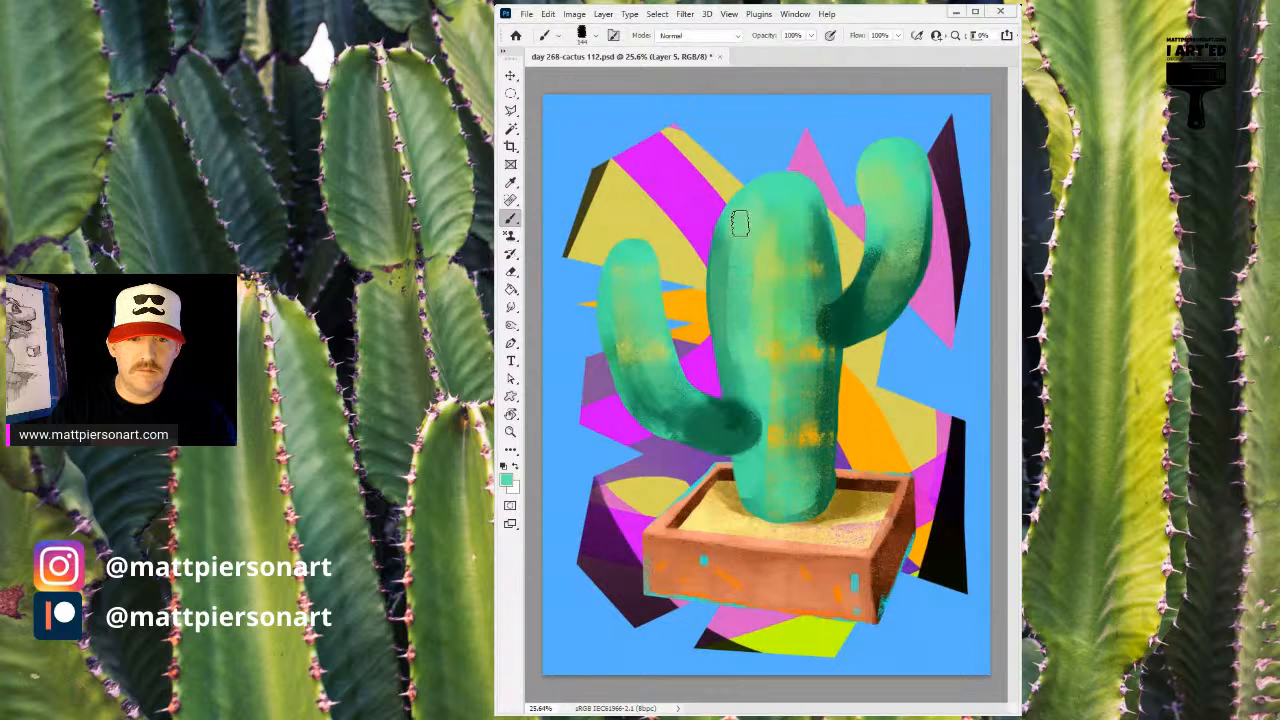
left_click(775, 260, "alt")
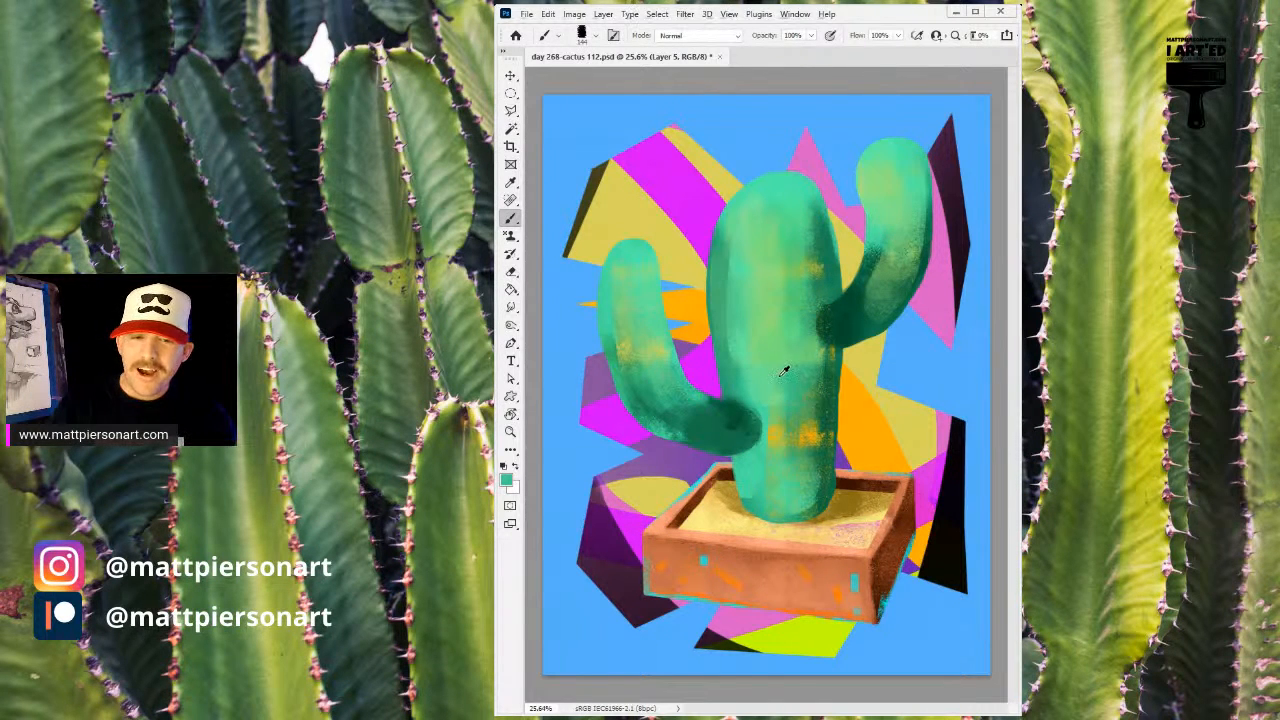
- Tone down the orange patches on the lower trunk with sampled light green and olive strokes
left_click(773, 436, "alt")
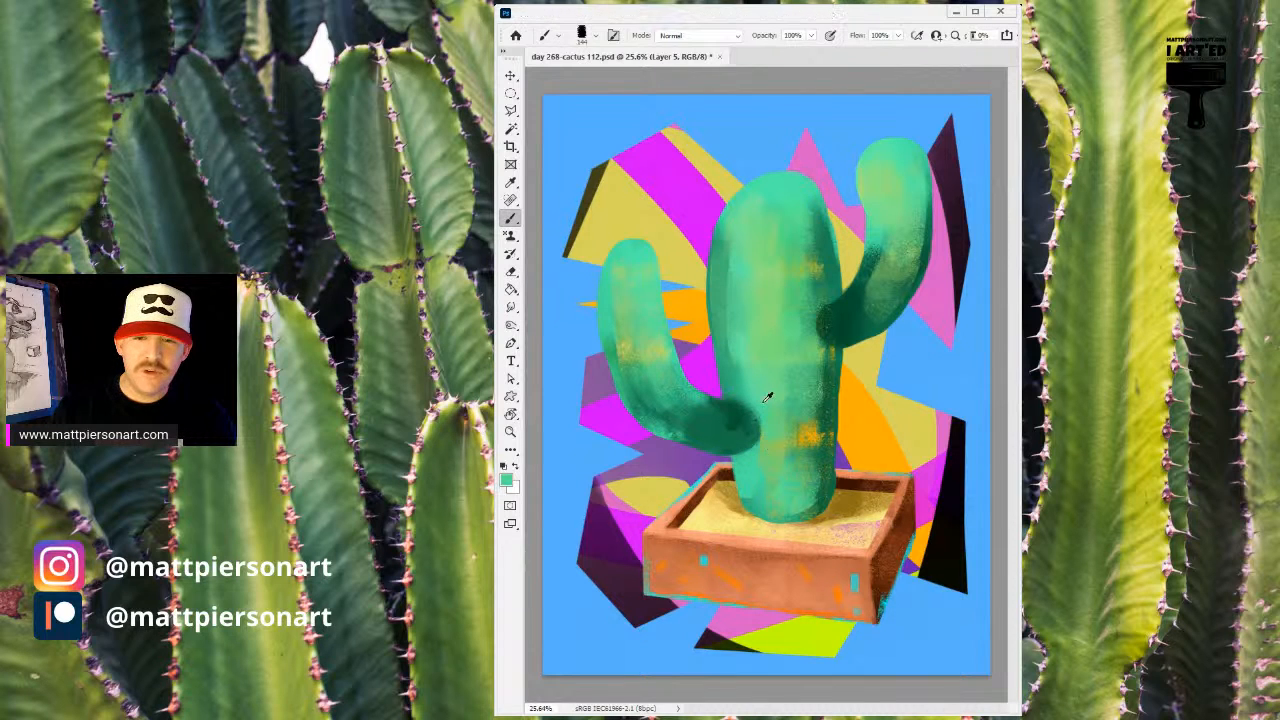
left_click(767, 390, "alt")
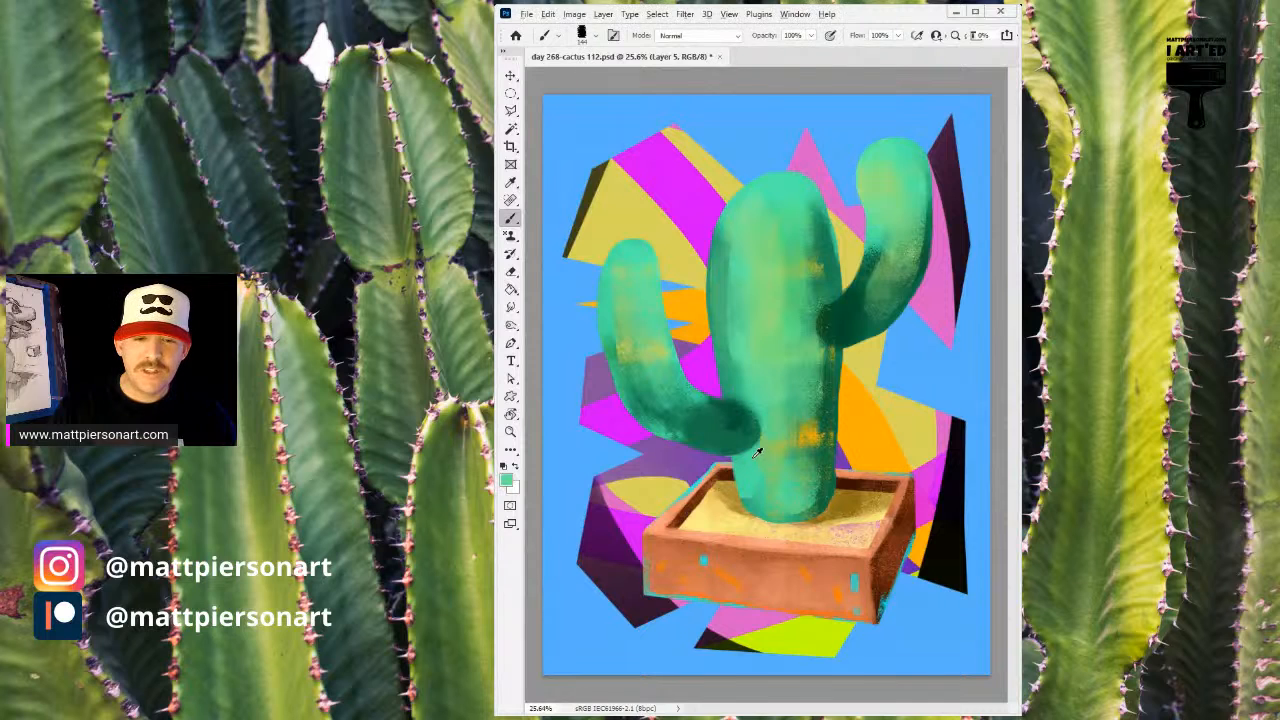
left_click(807, 432, "alt")
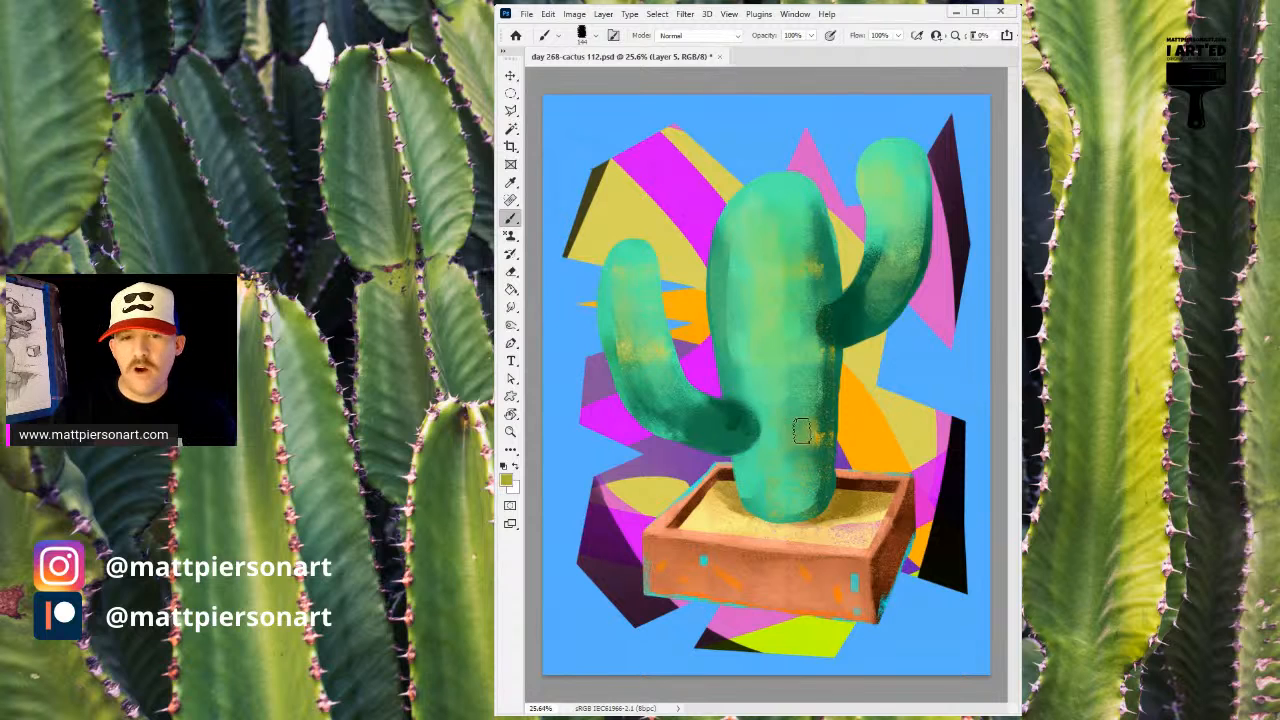
left_click(807, 413, "alt")
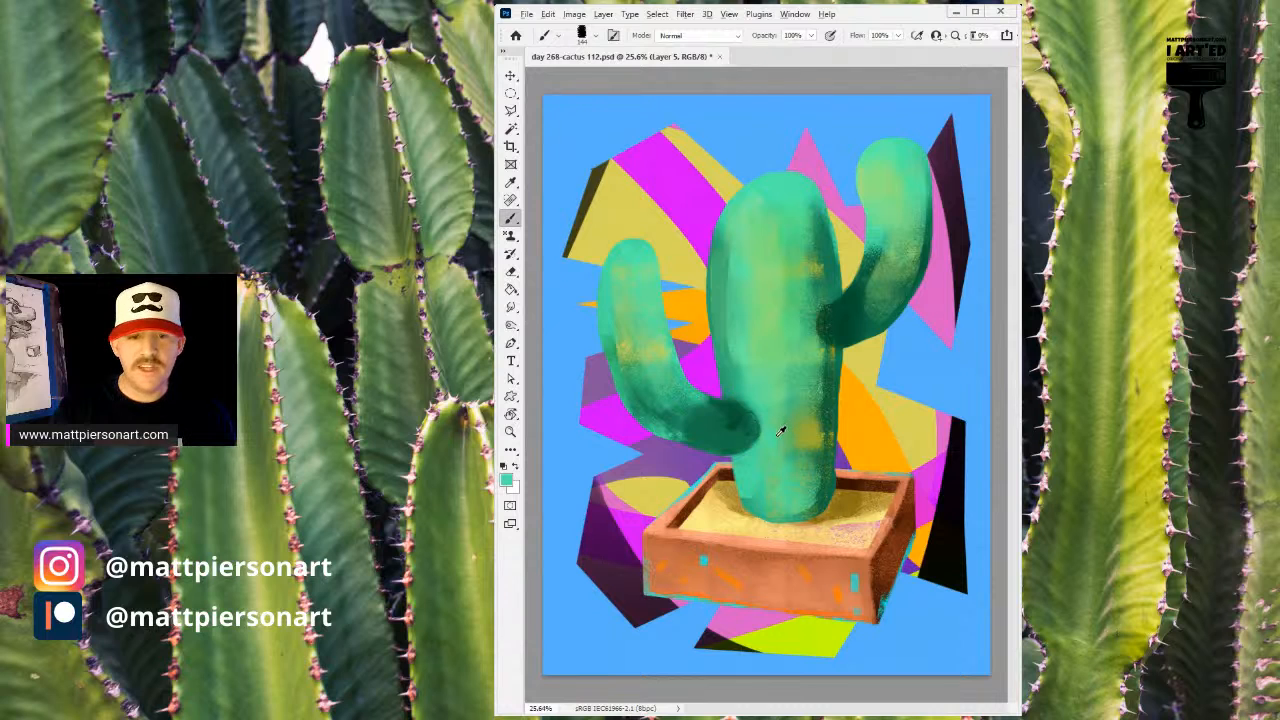
- Paint light green and mint strokes over the middle of the trunk and its upper left side
mouse_move(792, 430)
left_mouse_down()
mouse_move(800, 422)
mouse_move(808, 470)
mouse_move(798, 432)
left_mouse_up()
left_click_drag(794, 388, 757, 335)
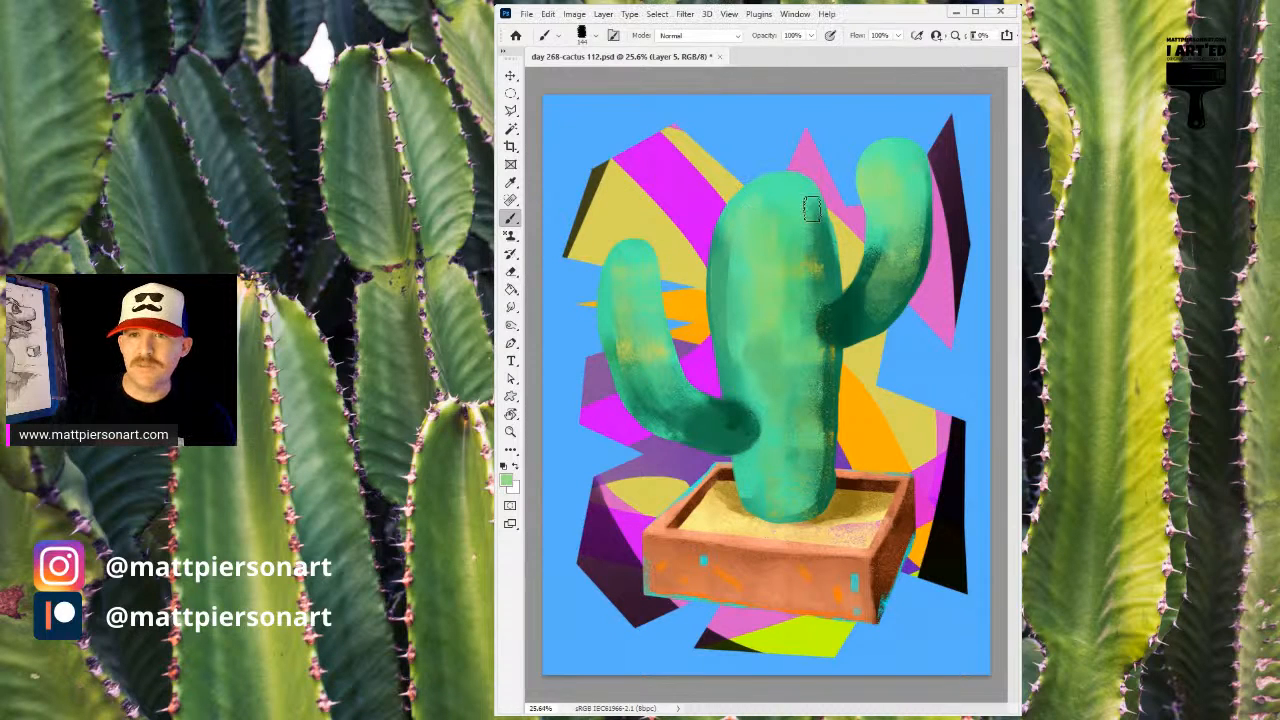
left_click(744, 249, "alt")
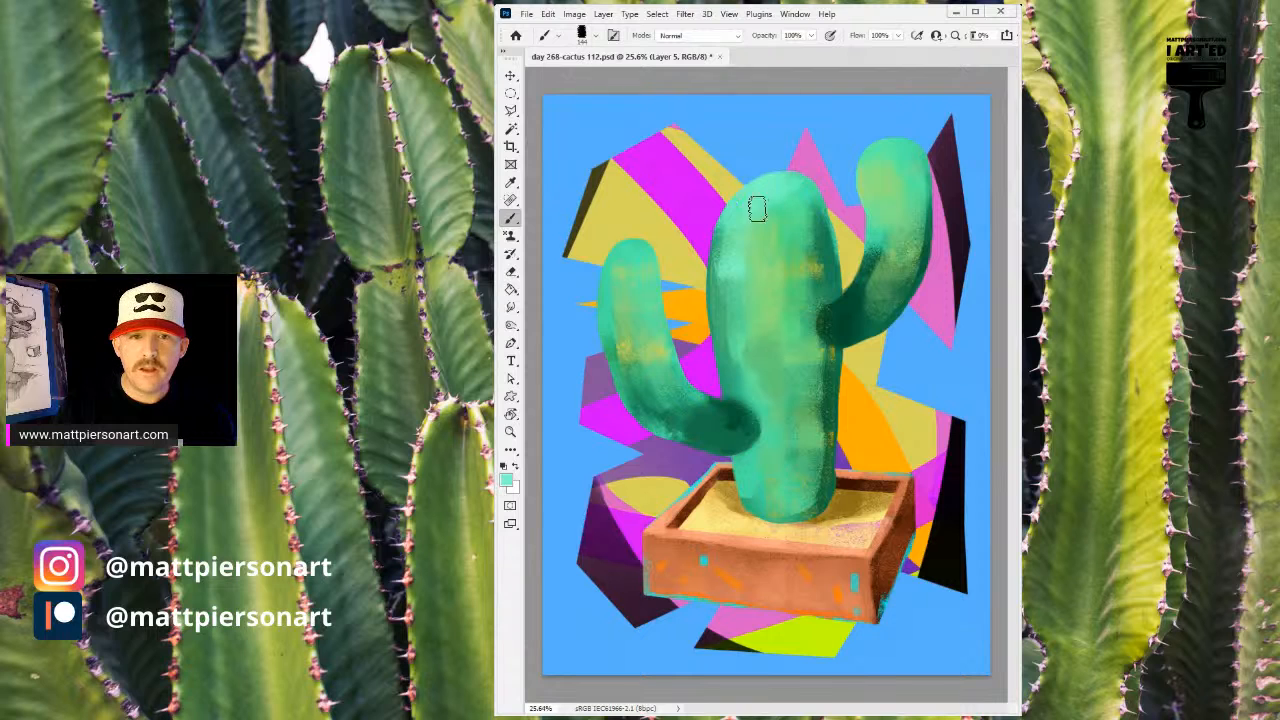
left_click_drag(753, 319, 749, 338)
- Cover the left arm's yellow bands with mid-green and brighten its tip with light mint
left_click_drag(630, 263, 639, 394)
left_click(624, 337, "alt")
left_click_drag(617, 293, 633, 375)
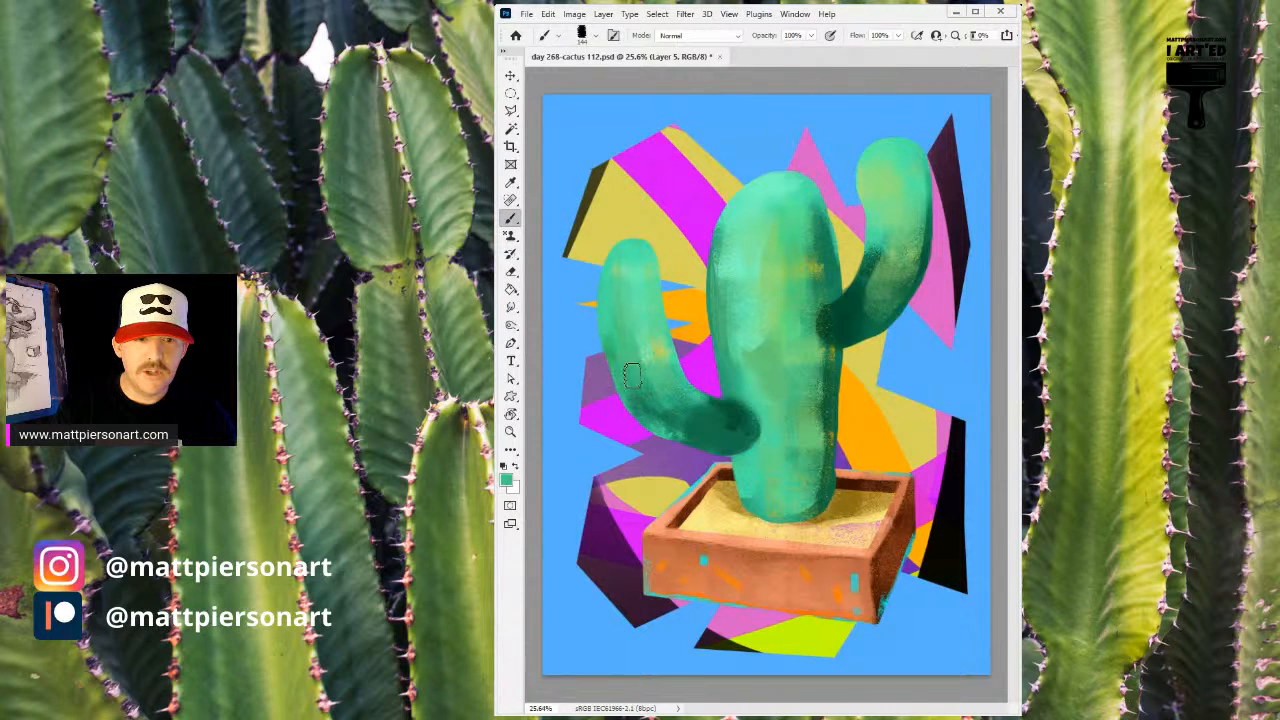
left_click(620, 277, "alt")
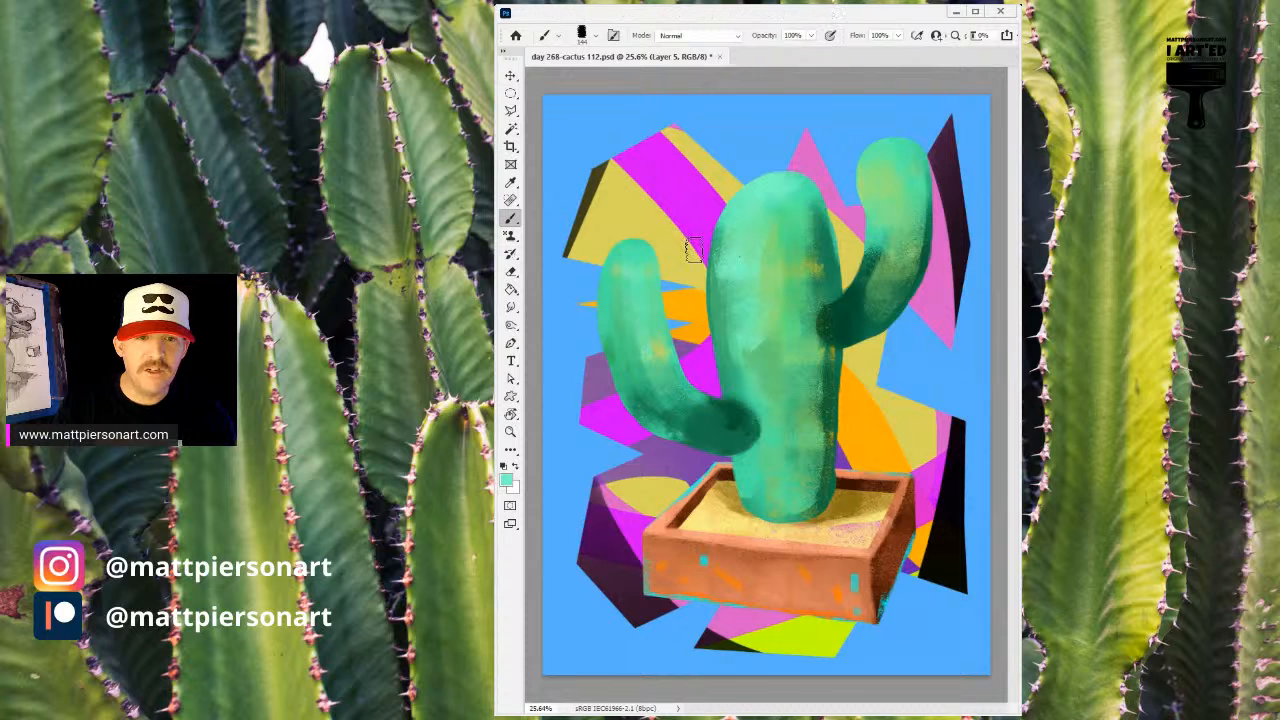
mouse_move(622, 260)
left_mouse_down()
mouse_move(645, 294)
mouse_move(626, 263)
left_mouse_up()
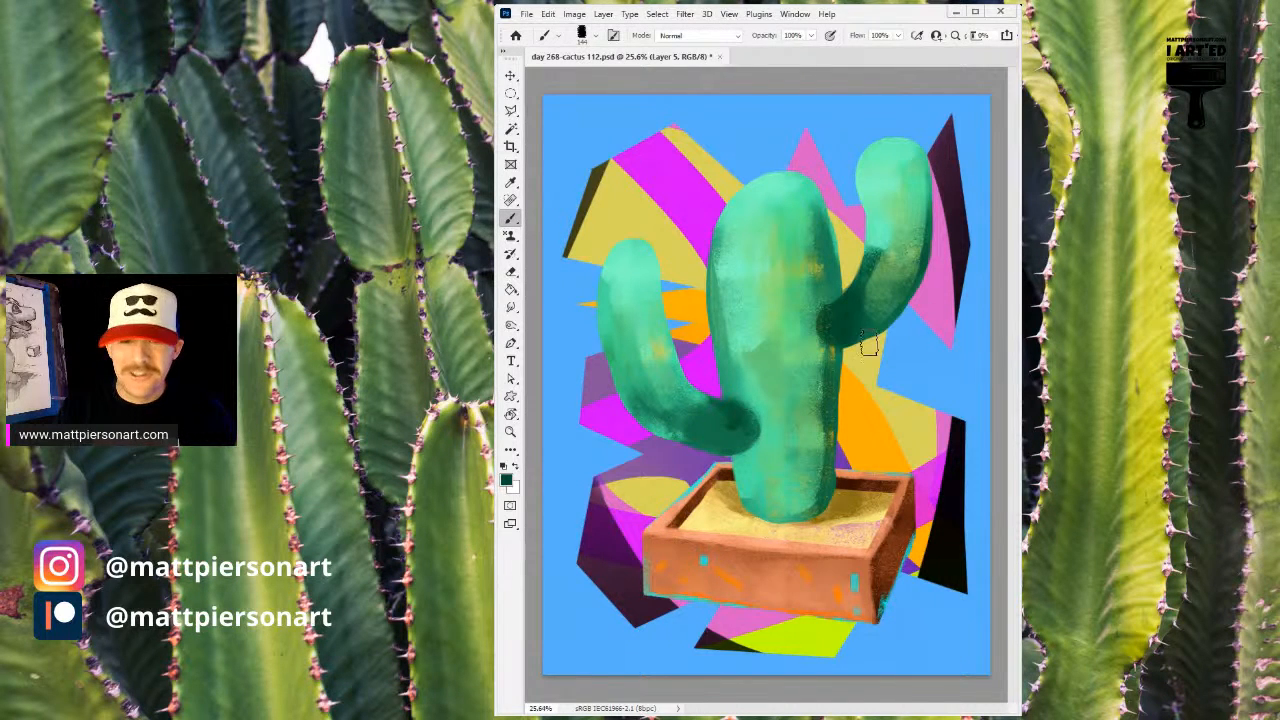
- Brush dark green under the right arm and blend sampled greens down the trunk's right edge below it
mouse_move(870, 328)
left_mouse_down()
mouse_move(905, 309)
mouse_move(858, 319)
mouse_move(922, 272)
mouse_move(893, 289)
mouse_move(884, 282)
mouse_move(899, 270)
mouse_move(817, 354)
mouse_move(832, 396)
mouse_move(825, 430)
left_mouse_up()
left_click(828, 357, "alt")
left_click(812, 348, "alt")
left_click_drag(823, 355, 833, 444)
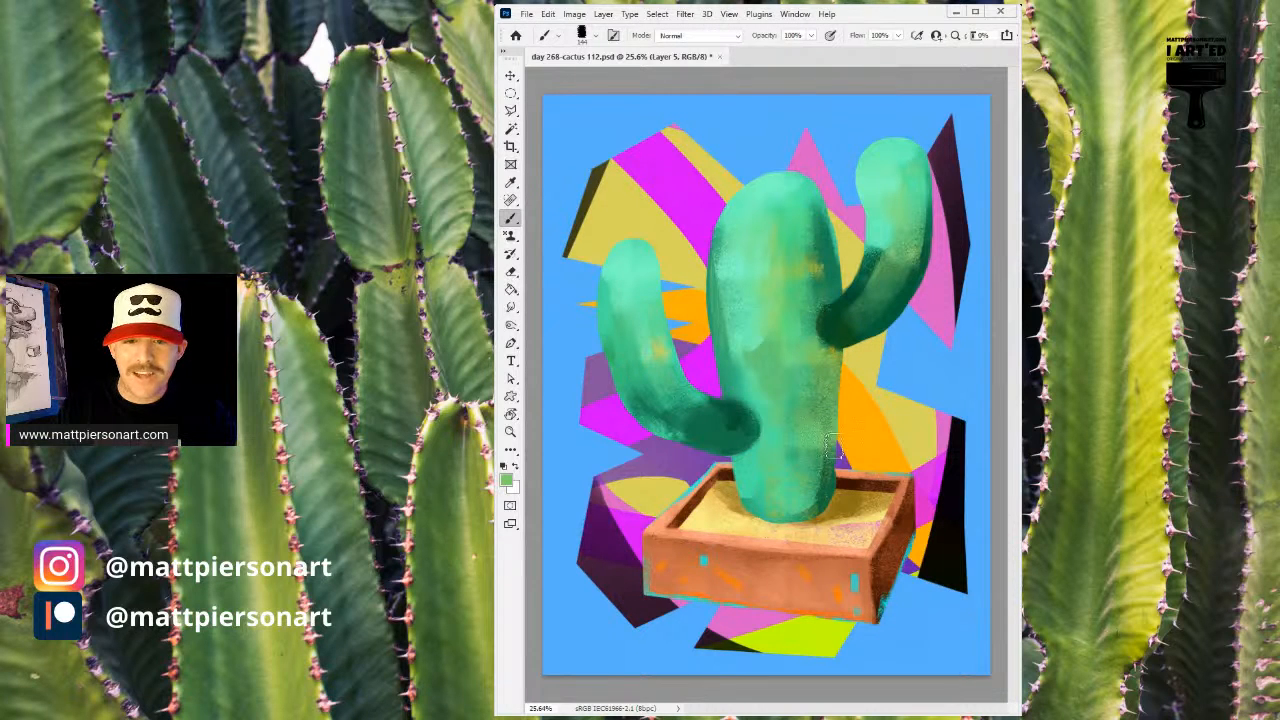
left_click(838, 331, "alt")
left_click_drag(825, 338, 826, 485)
left_click(818, 350, "alt")
left_click_drag(818, 350, 820, 448)
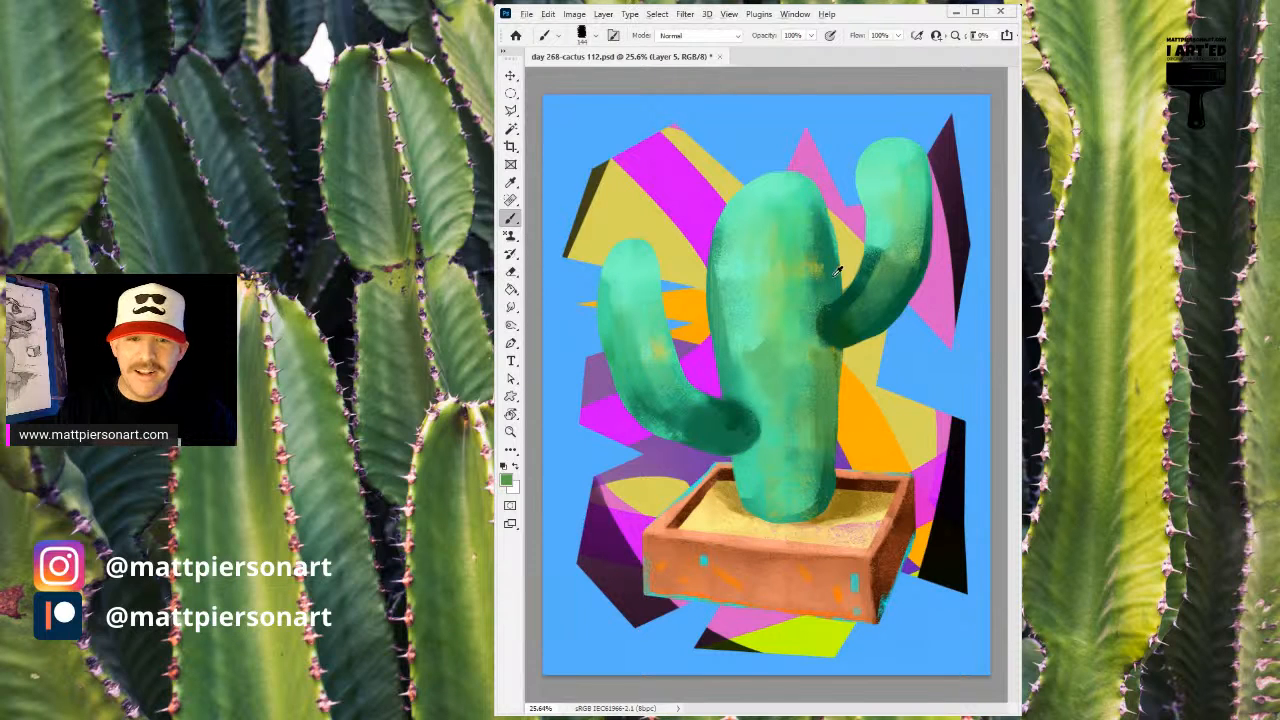
- Blend darker green over the orange patch on the trunk's upper right side, above the right arm
left_click(829, 308, "alt")
mouse_move(822, 250)
left_mouse_down()
mouse_move(828, 300)
mouse_move(813, 207)
left_mouse_up()
left_click(830, 268, "alt")
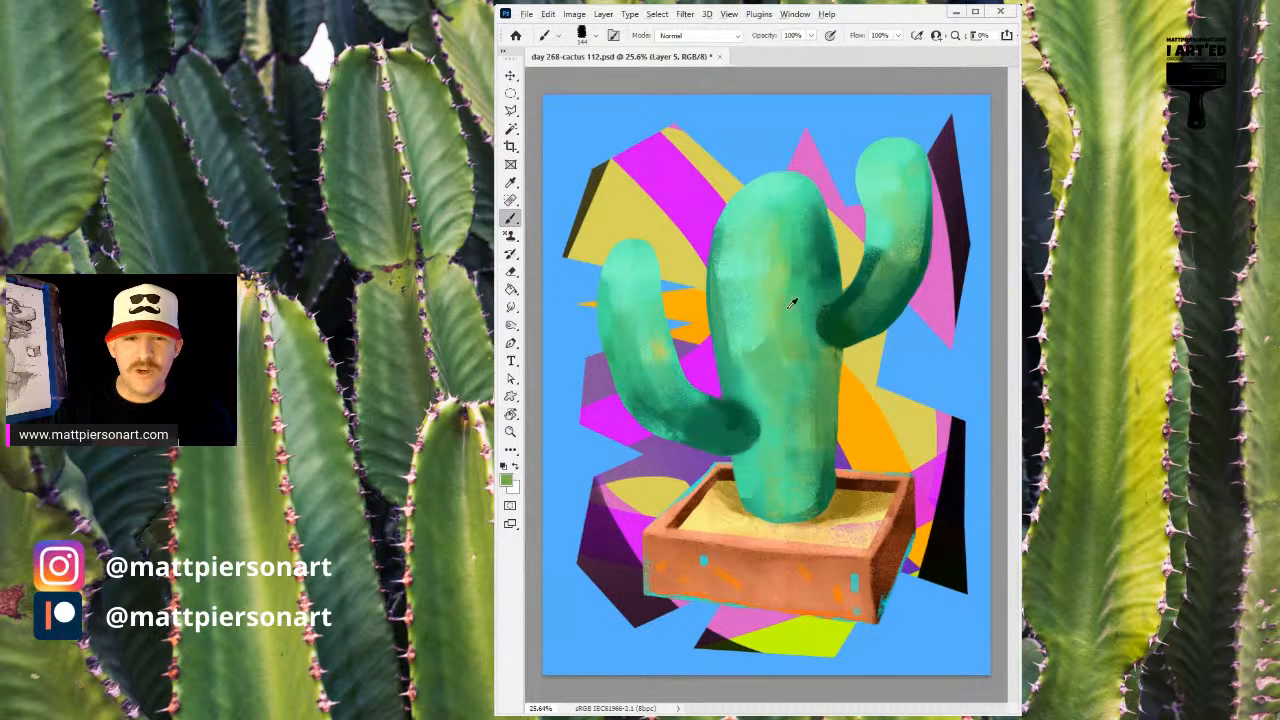
- Paint light mint vertical highlights down the middle and lower left half of the trunk
left_click(762, 246, "alt")
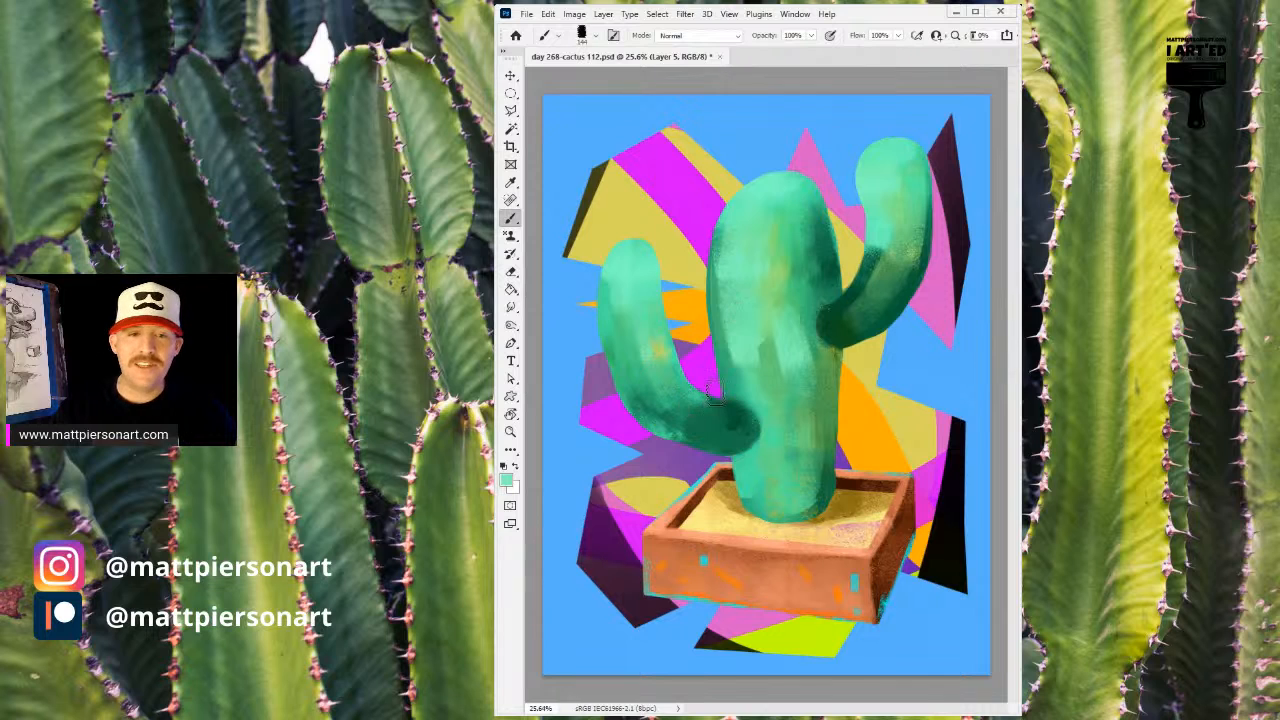
left_click_drag(738, 348, 762, 396)
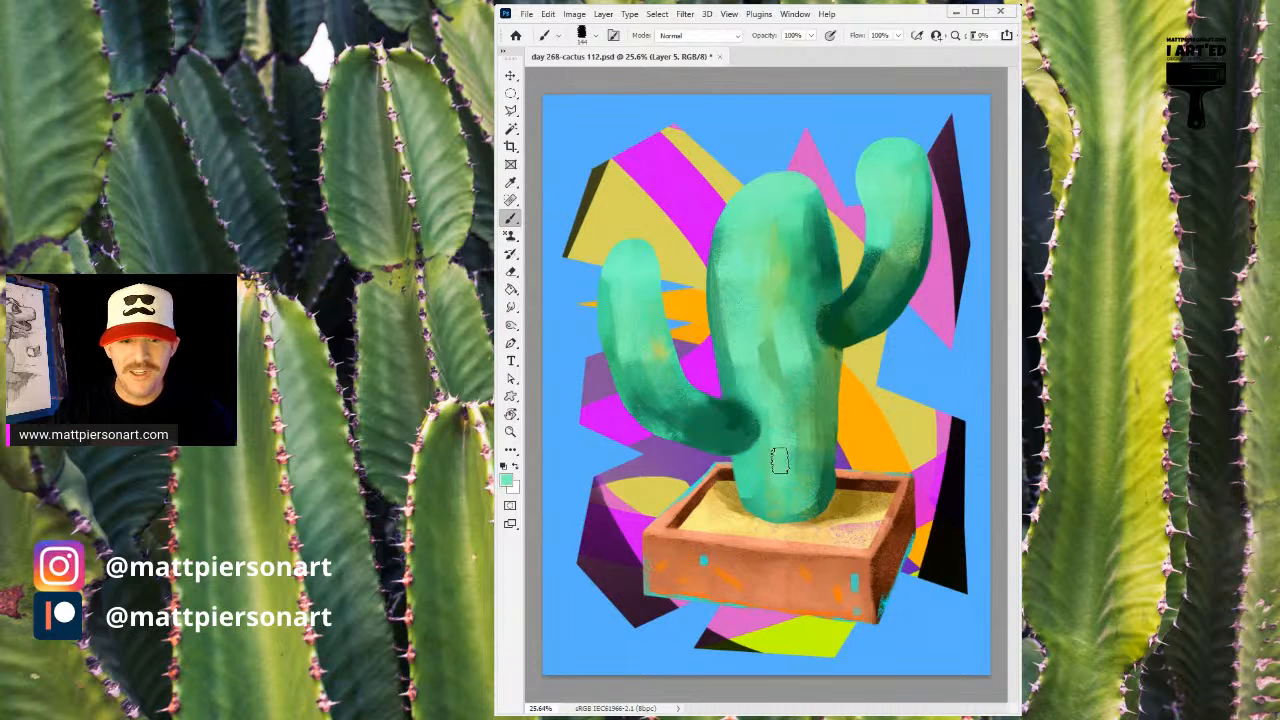
left_click(764, 388, "alt")
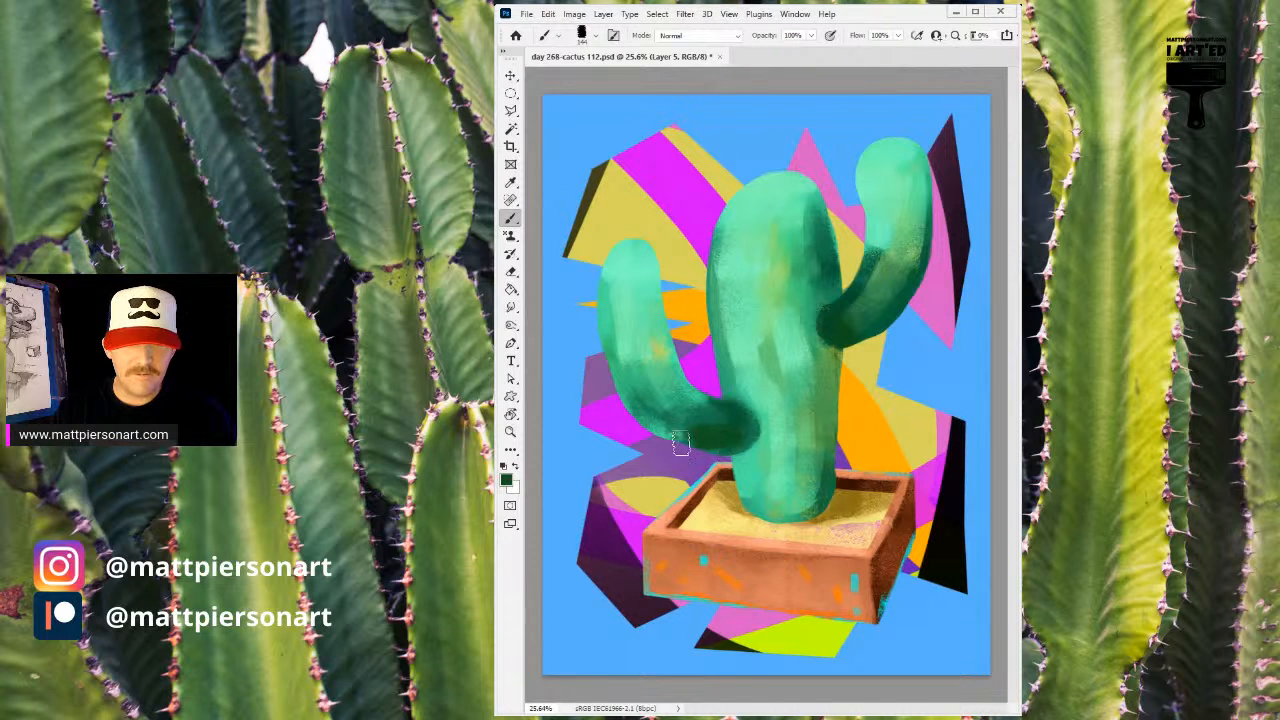
- Brush light green into the right arm's lower half and blend dark green up the left arm's bend
left_click(908, 215, "alt")
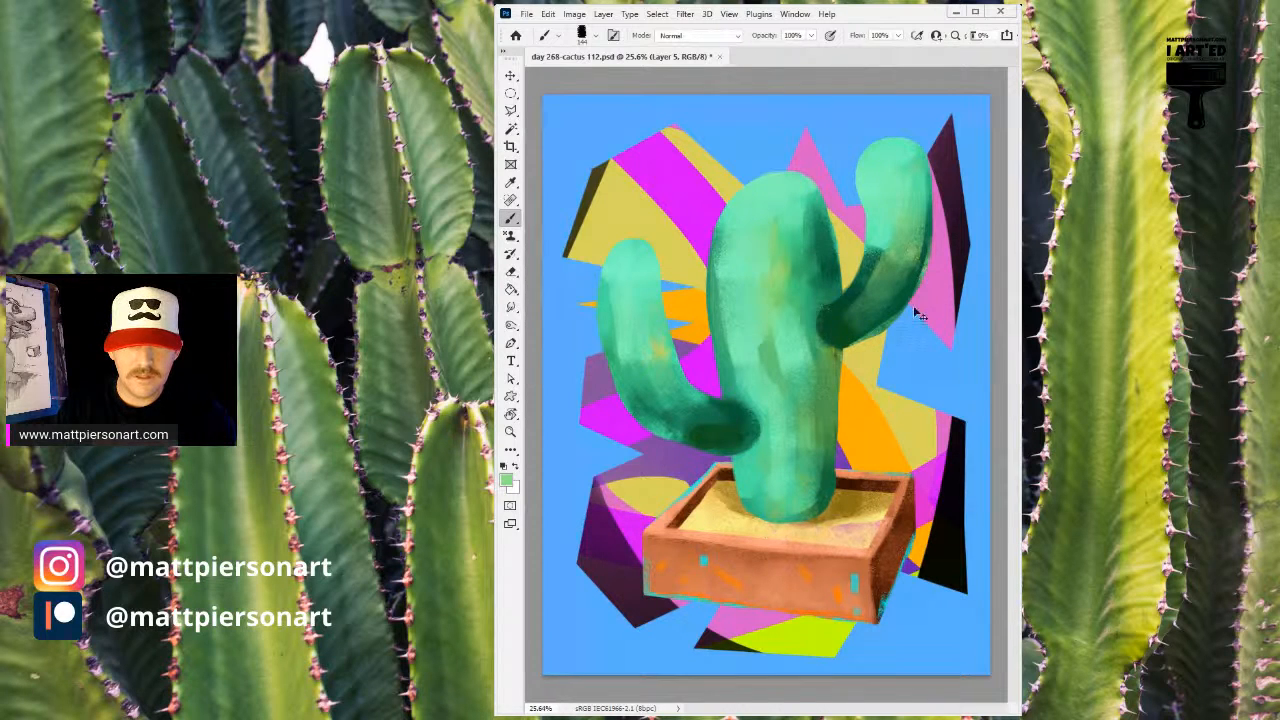
left_click(718, 438, "alt")
mouse_move(646, 405)
left_mouse_down()
mouse_move(680, 425)
mouse_move(624, 370)
mouse_move(642, 374)
left_mouse_up()
left_click(625, 366, "alt")
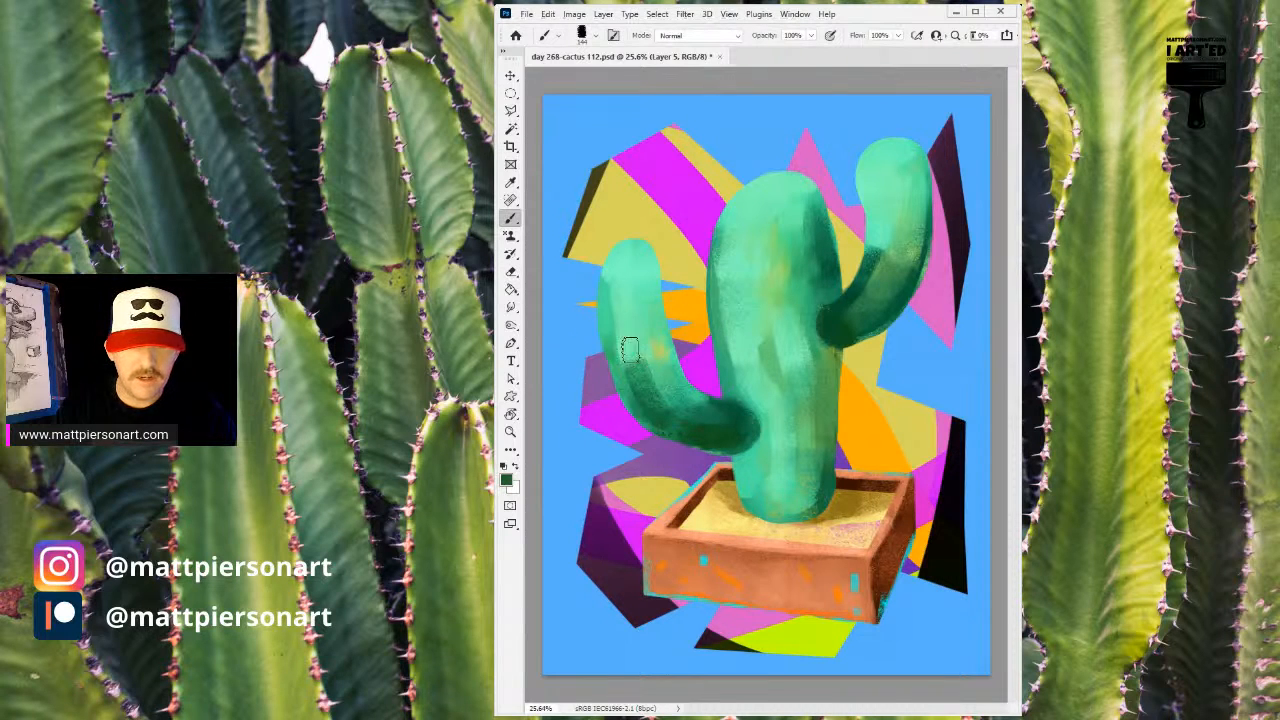
mouse_move(636, 345)
left_mouse_down()
mouse_move(626, 334)
mouse_move(640, 400)
mouse_move(662, 395)
left_mouse_up()
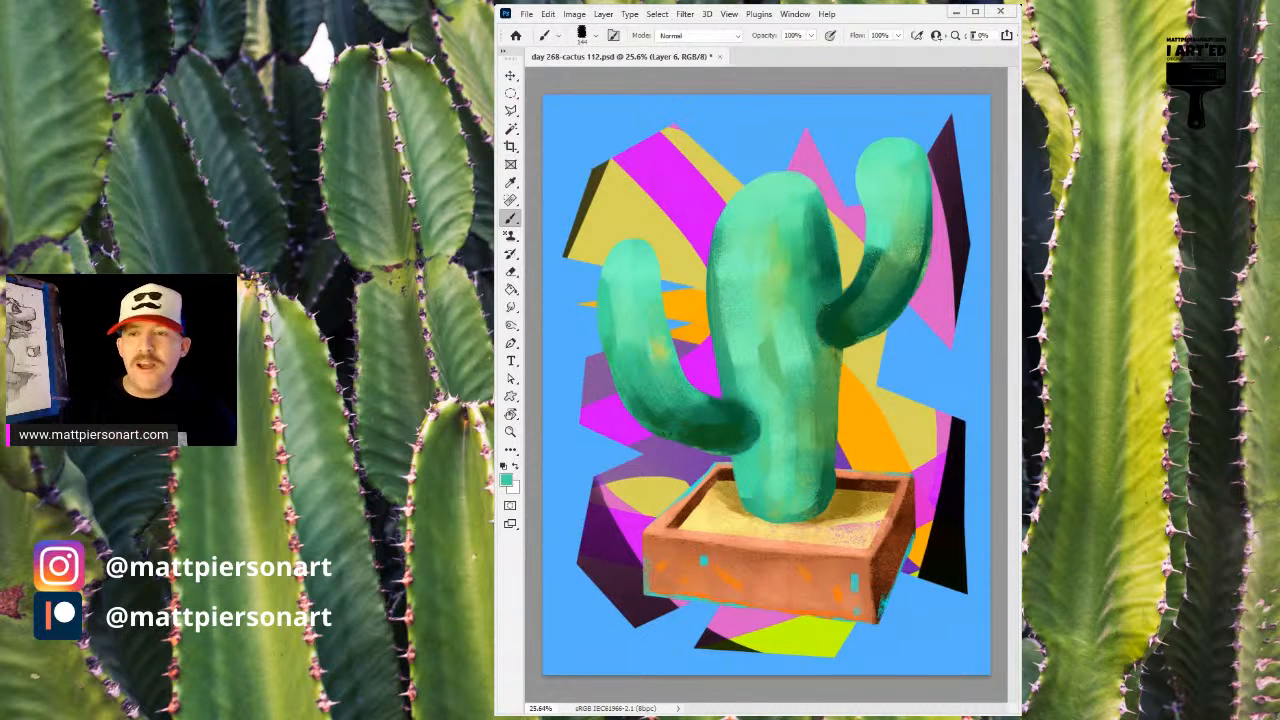
- Refine the trunk's base above the sand with sampled greens, using the next textured brush preset
mouse_move(865, 318)
left_mouse_down()
mouse_move(881, 316)
mouse_move(856, 335)
left_mouse_up()
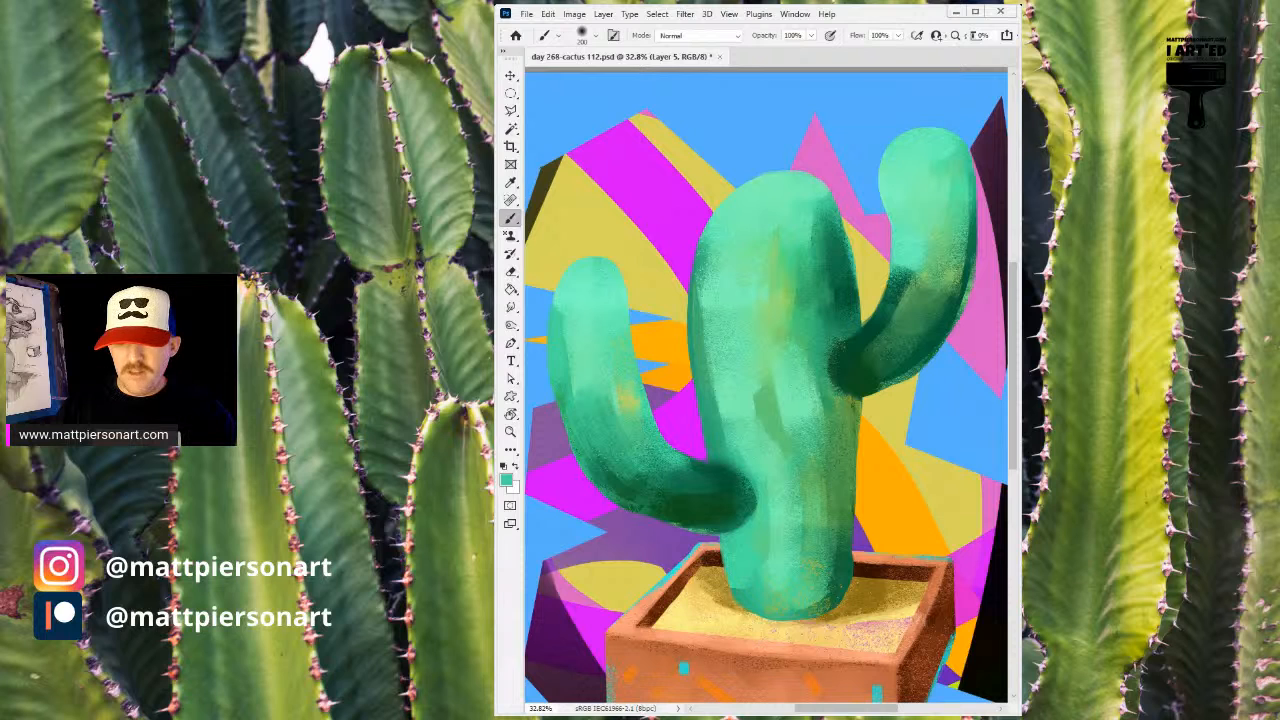
key("period")
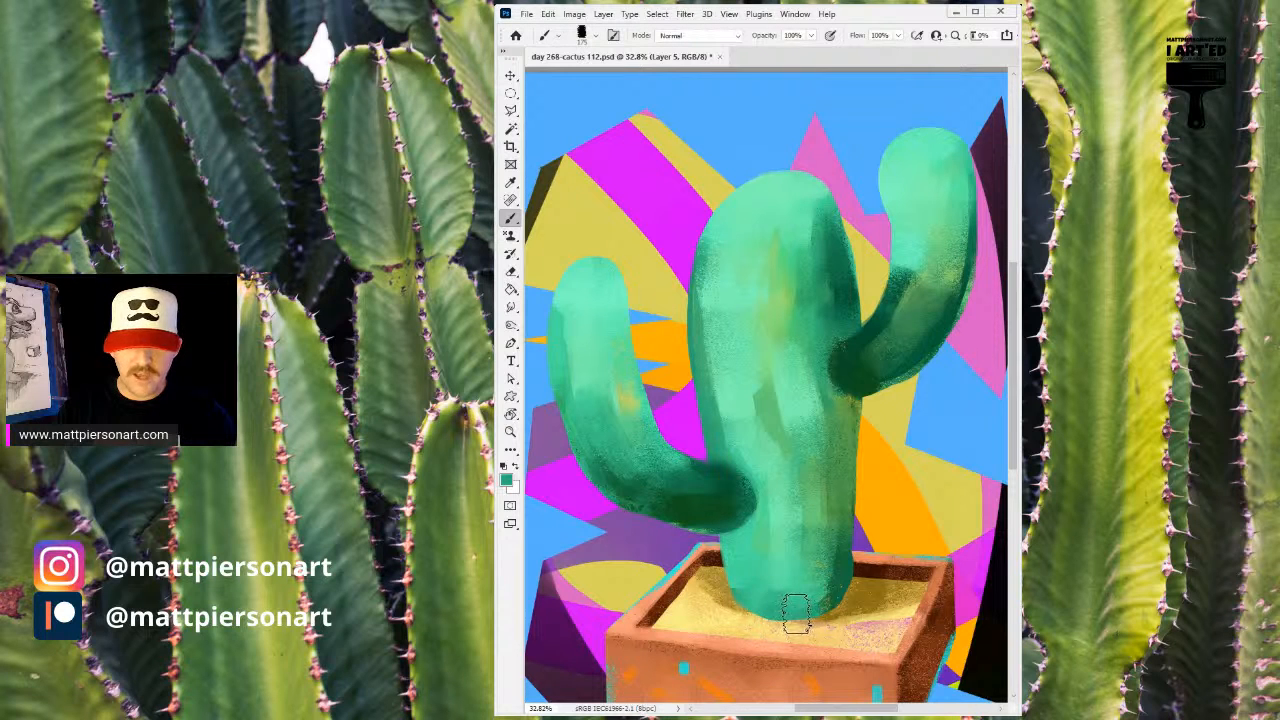
left_click(738, 600, "alt")
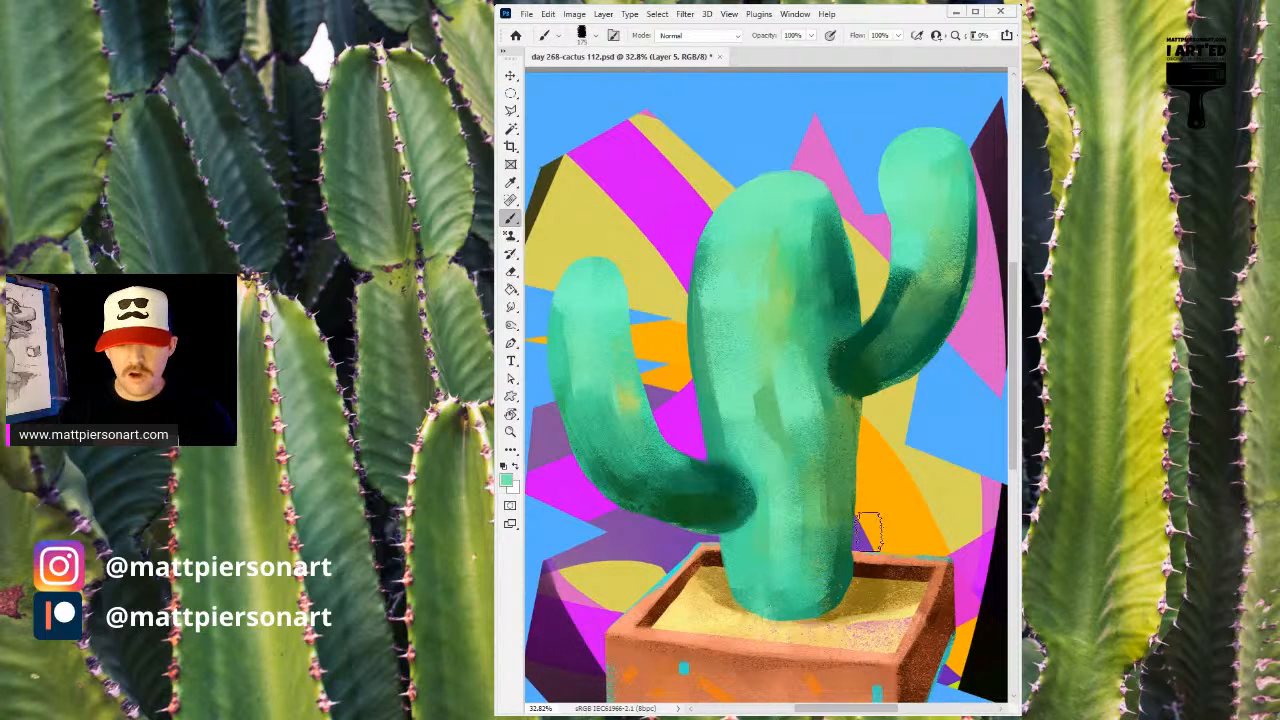
- Paint dark brown and ochre contact shadows on the sand layer around the base of the trunk
key("alt+bracketleft")
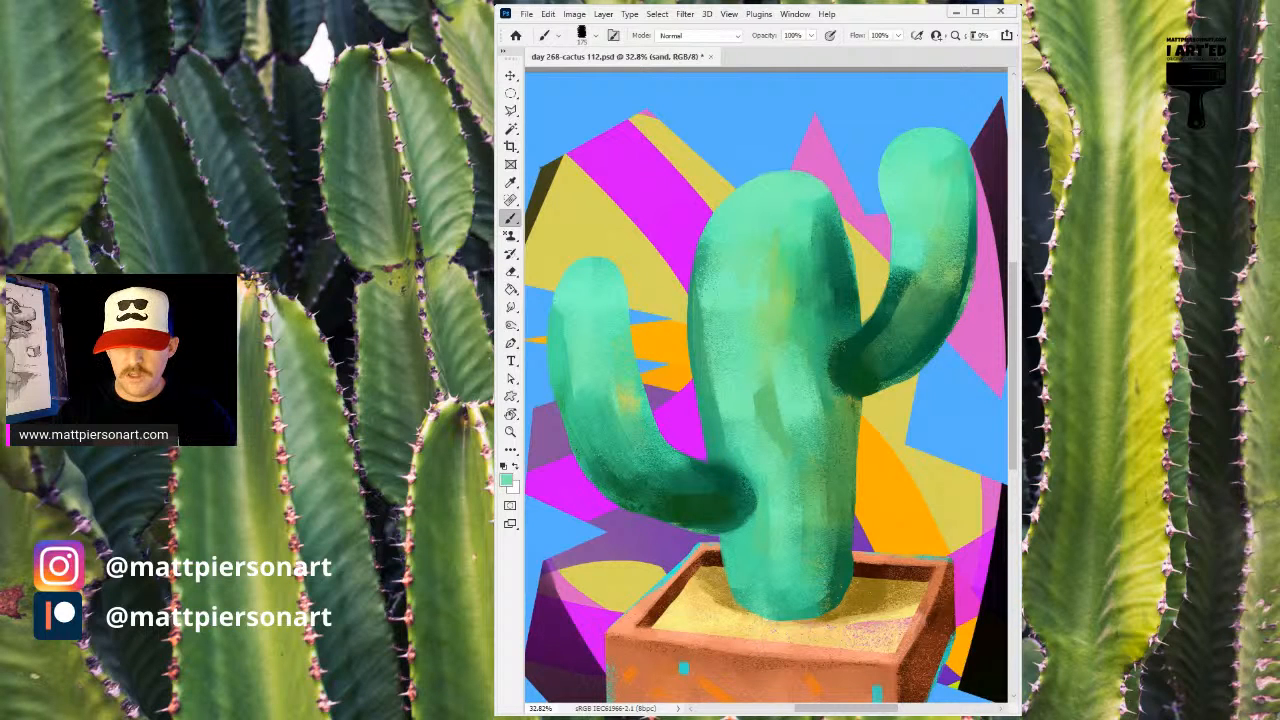
left_click(851, 603, "alt")
left_click_drag(743, 595, 822, 598)
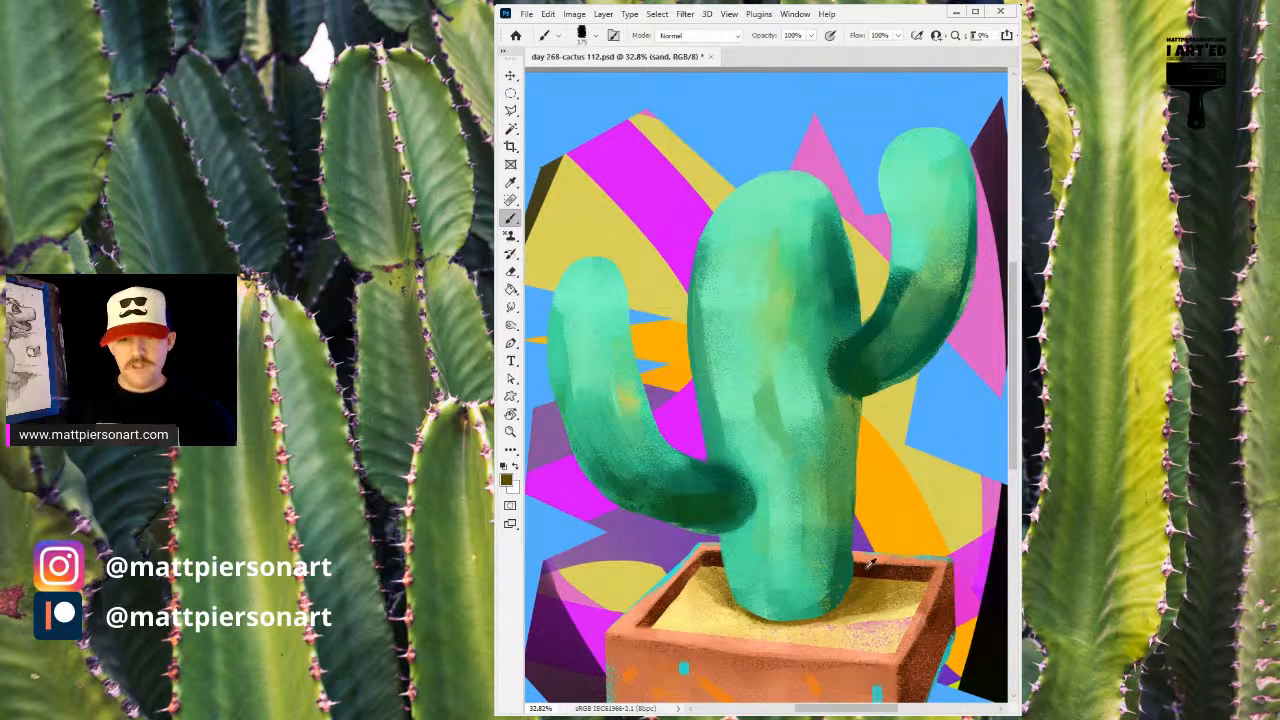
left_click(813, 607, "alt")
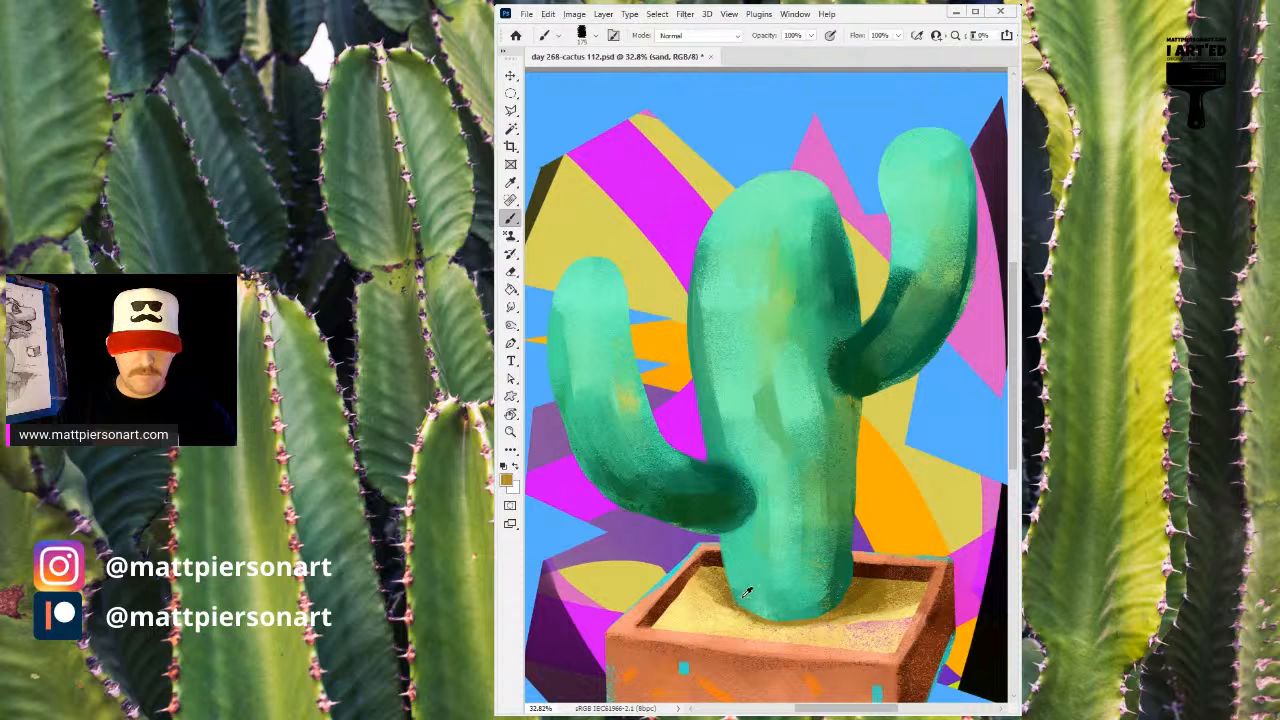
left_click(738, 592, "alt")
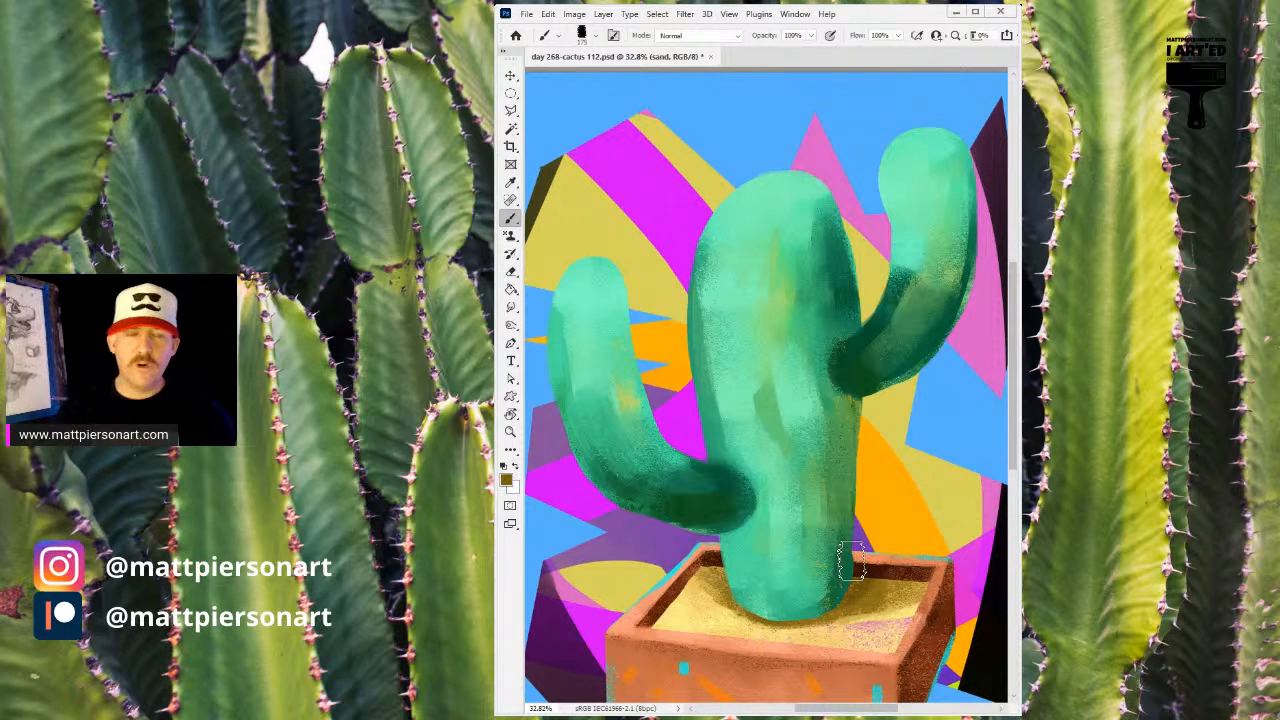
- Add a new empty layer and switch to the solid round brush
key("ctrl+alt+shift+n")
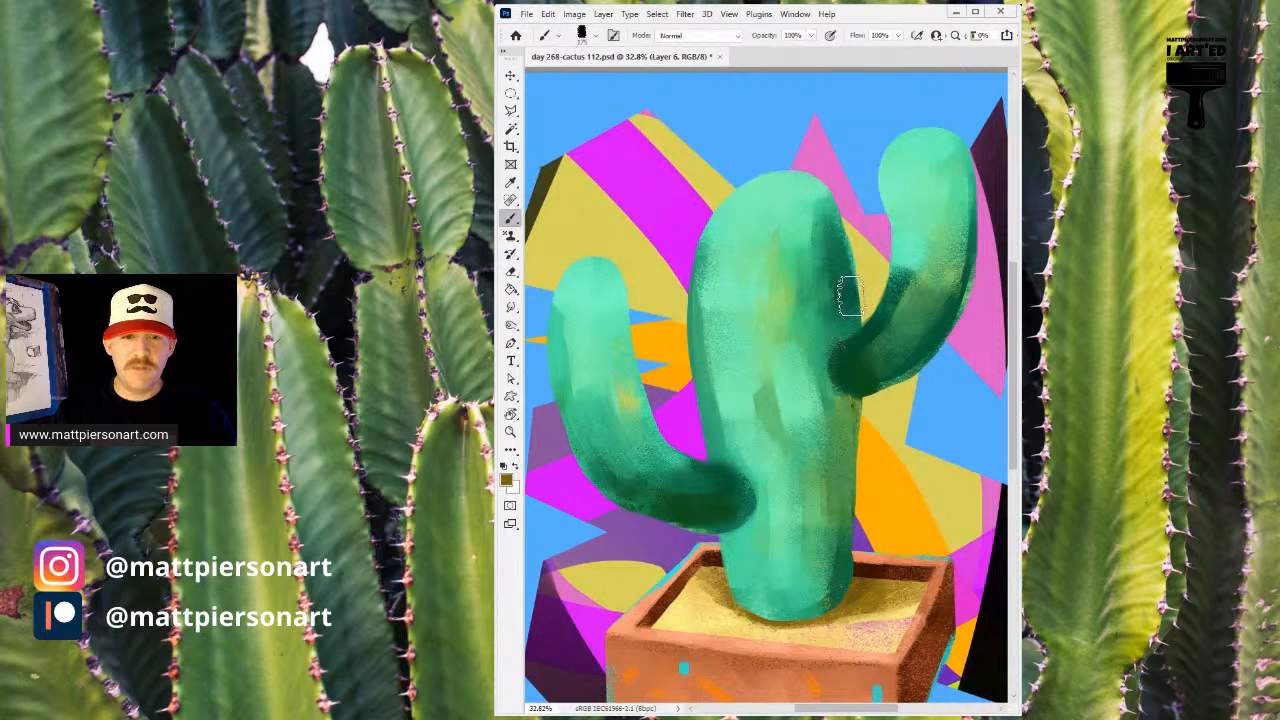
scroll(848, 297, "down", 2)
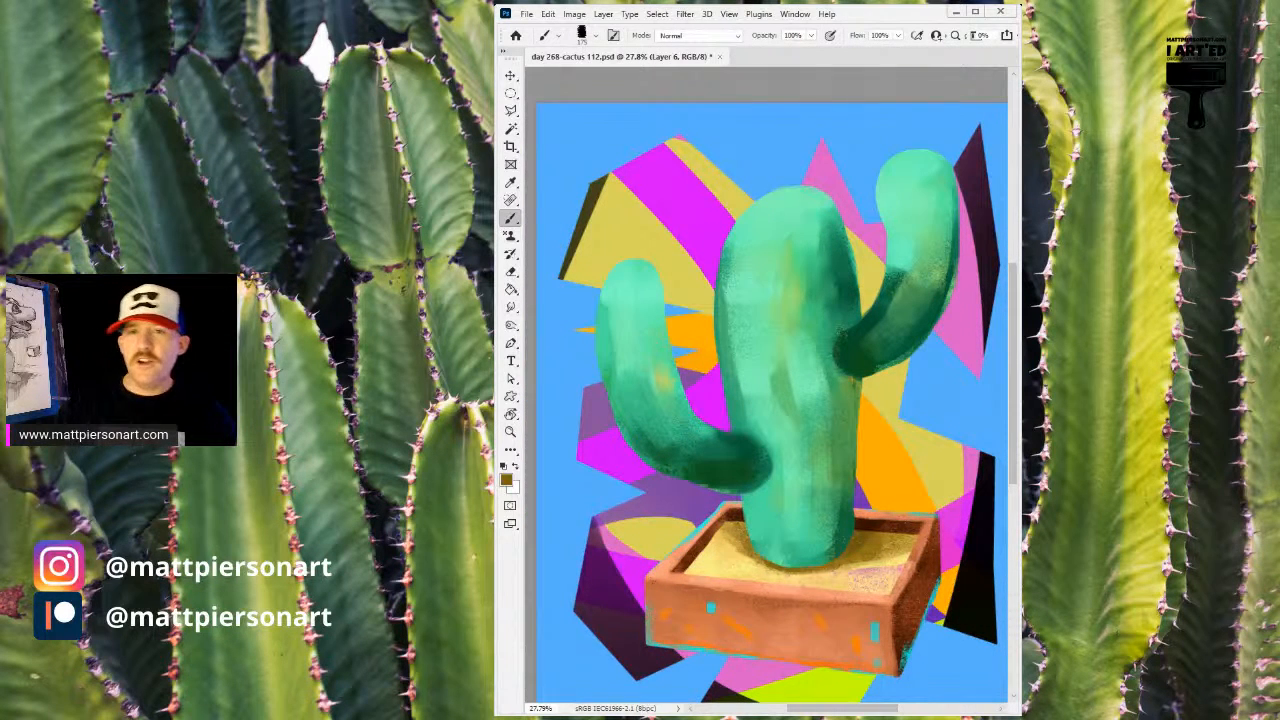
key("period")
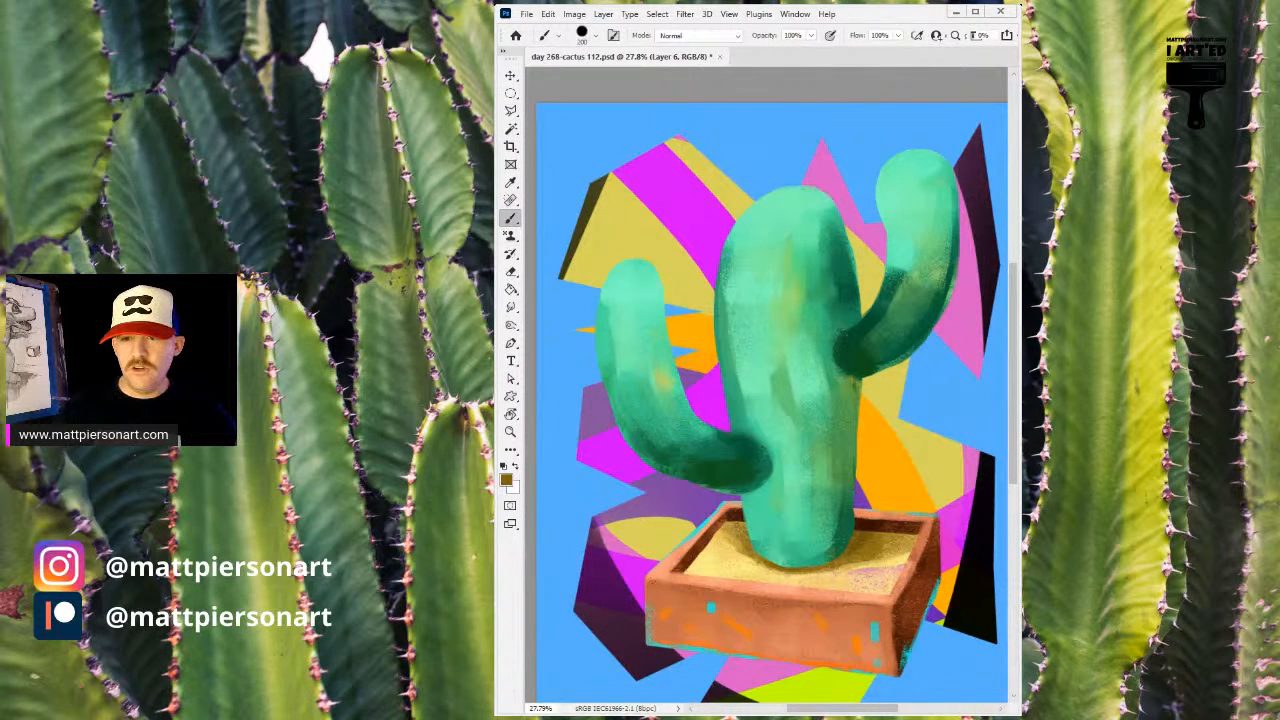
- Sample dark green from the cactus's shaded edge and reduce the round brush size to 12
left_click(850, 276, "alt")
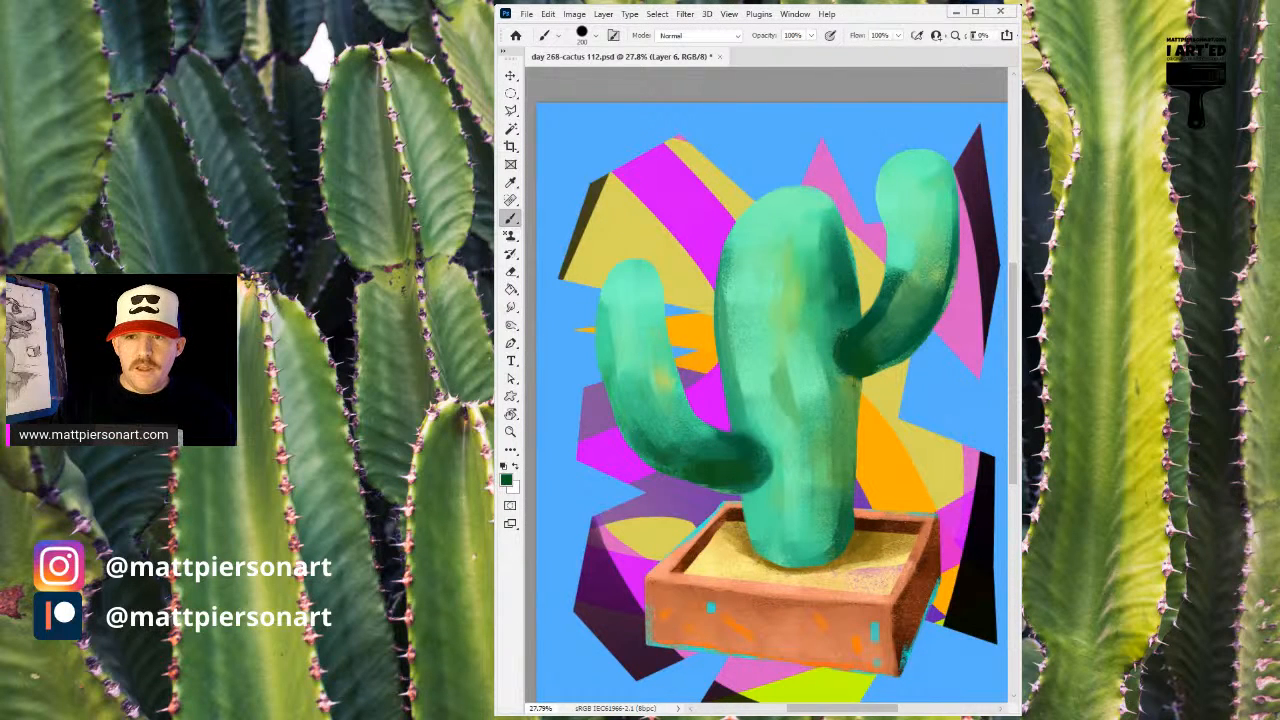
key("bracketleft")
key("bracketleft")
key("bracketleft")
key("bracketleft")
key("bracketleft")
key("bracketleft")
key("bracketleft")
key("bracketleft")
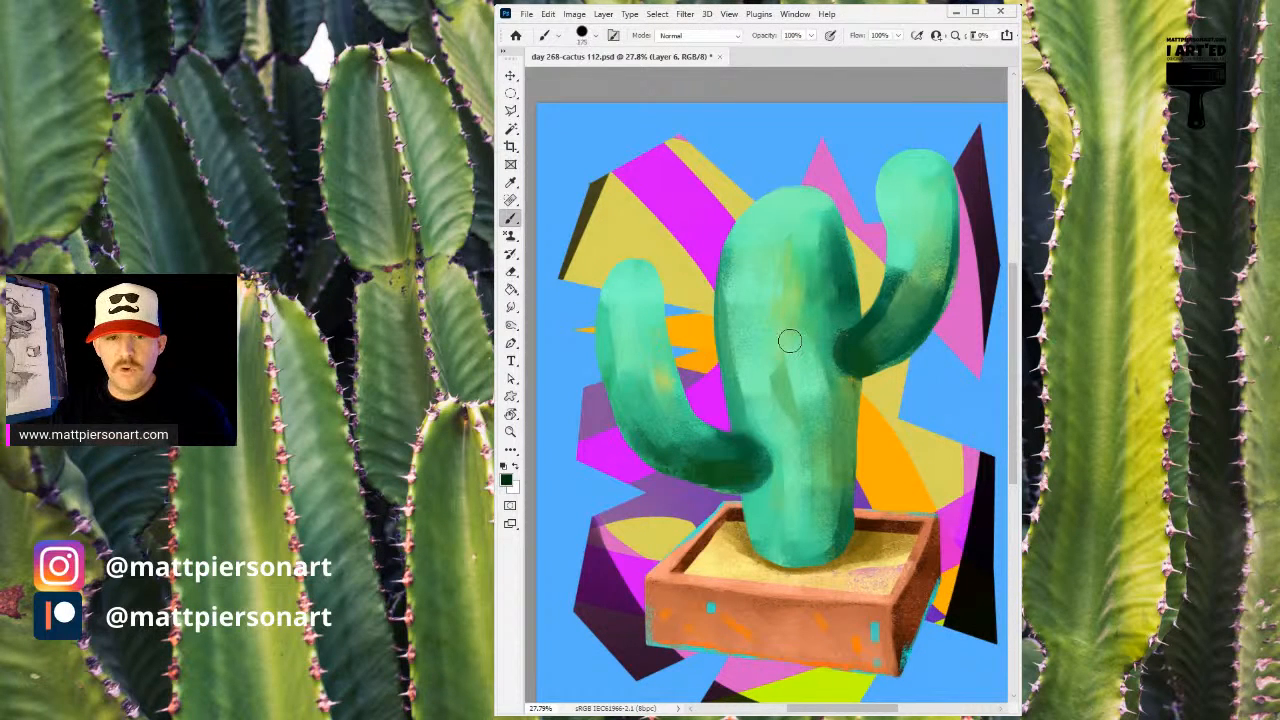
key("bracketleft")
key("bracketleft")
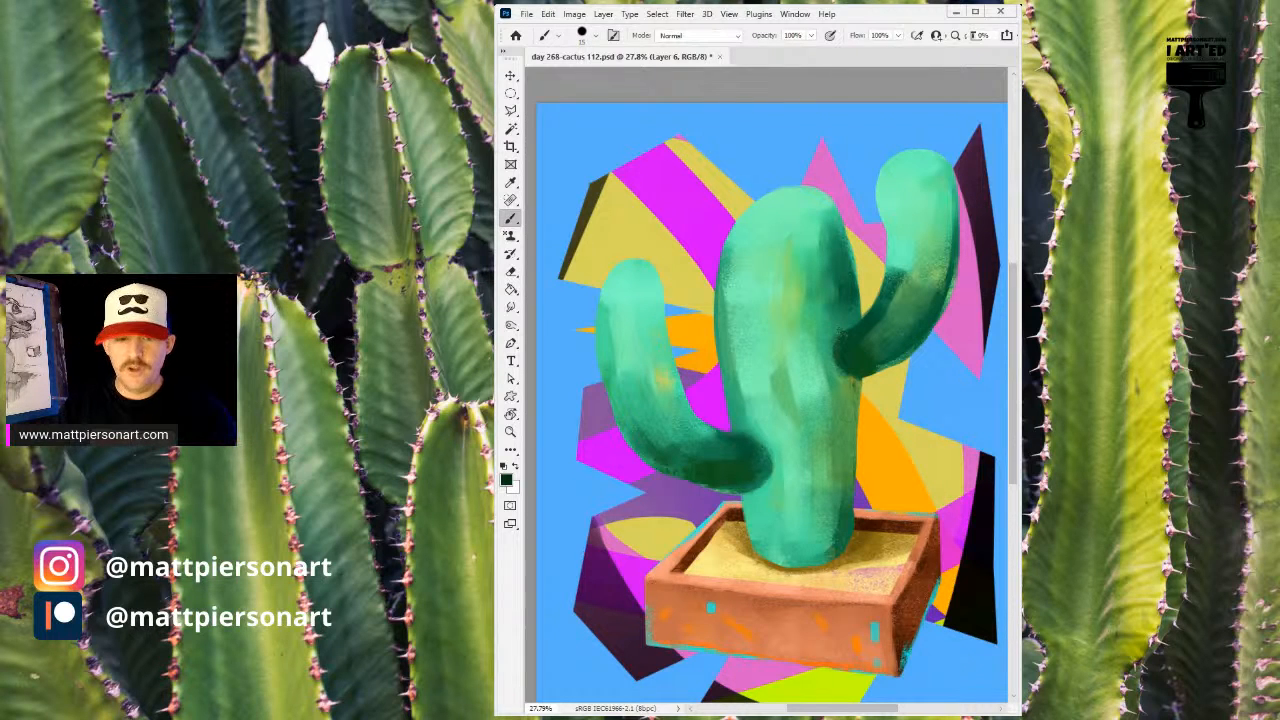
key("bracketleft")
key("bracketleft")
key("bracketleft")
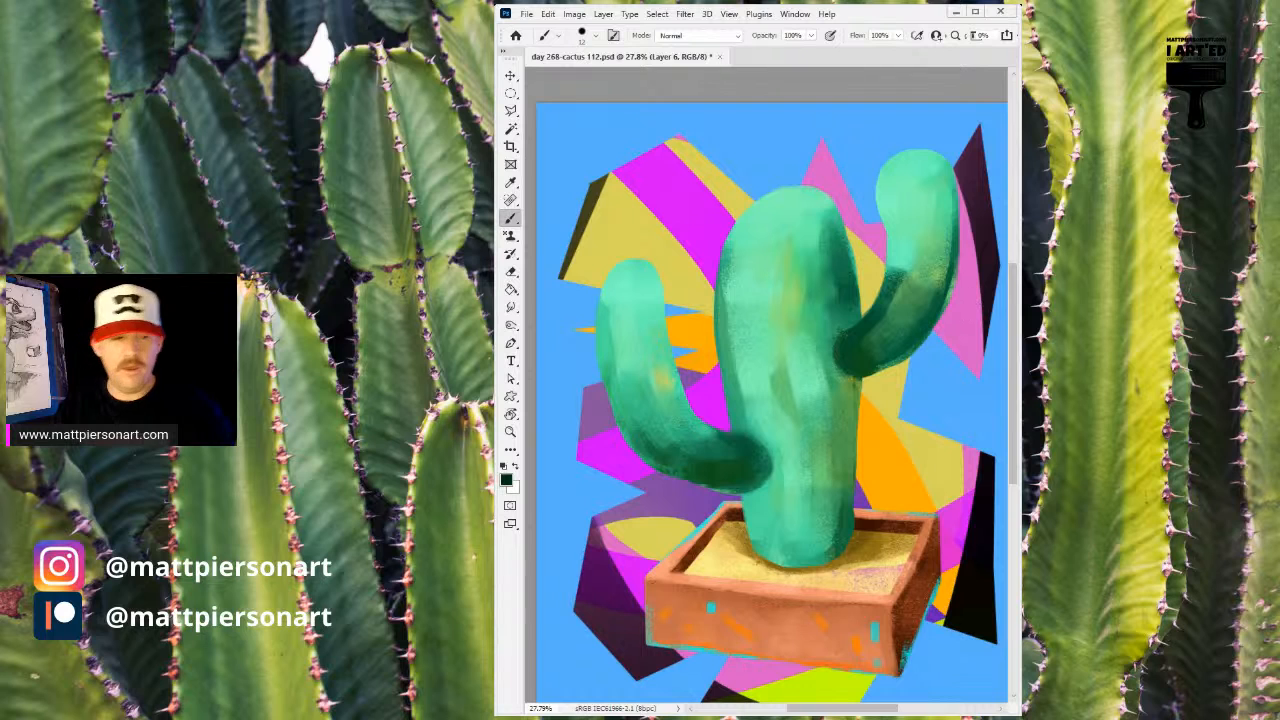
left_click_drag(920, 339, 892, 344)
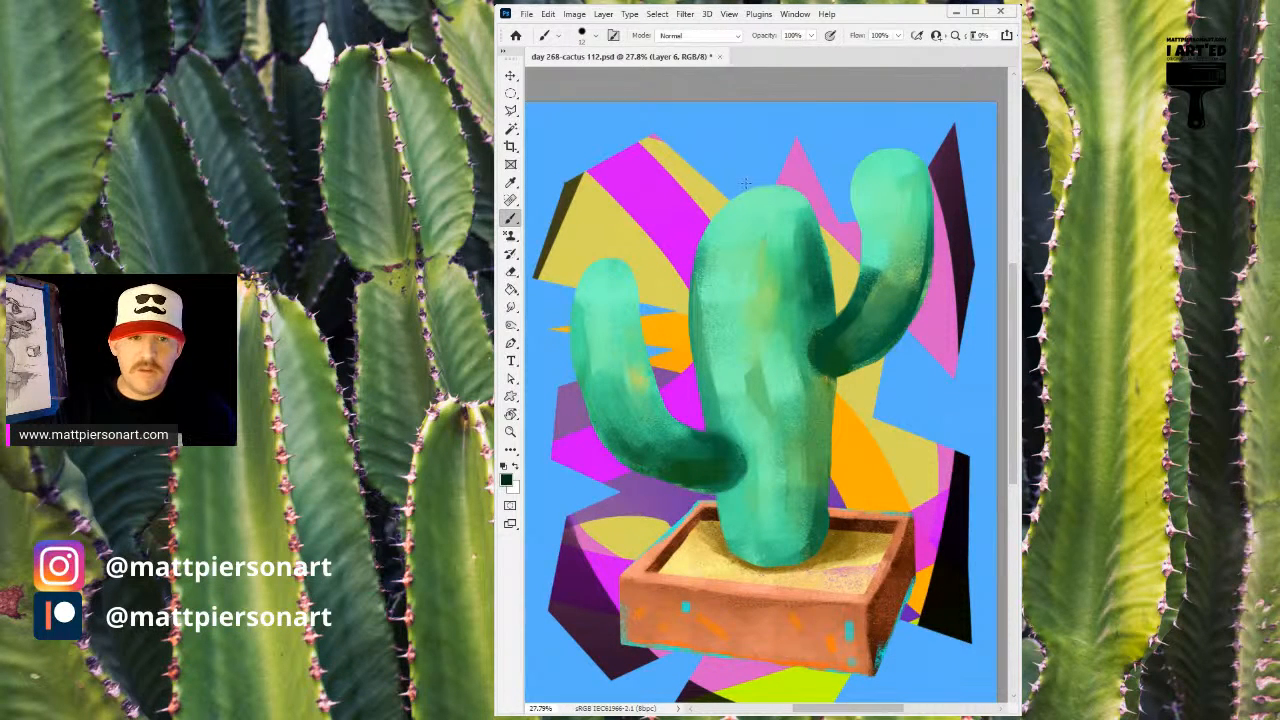
left_click_drag(745, 182, 748, 196)
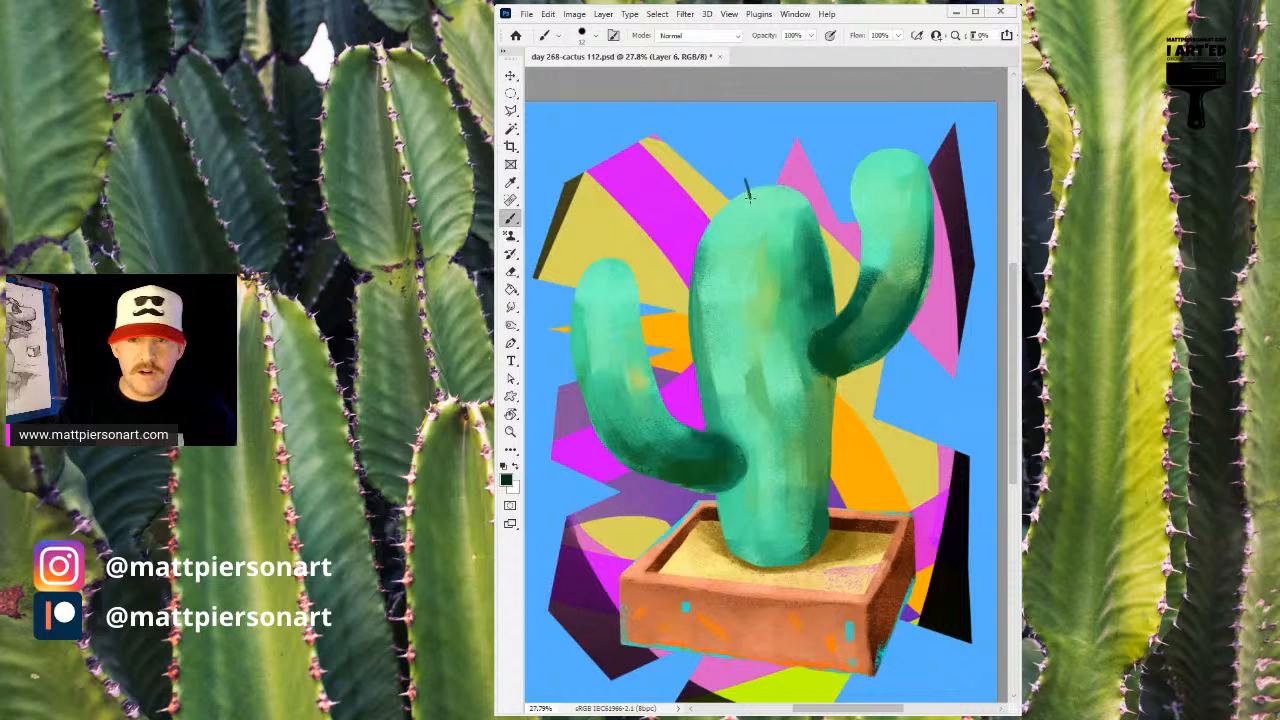
left_click_drag(771, 192, 776, 176)
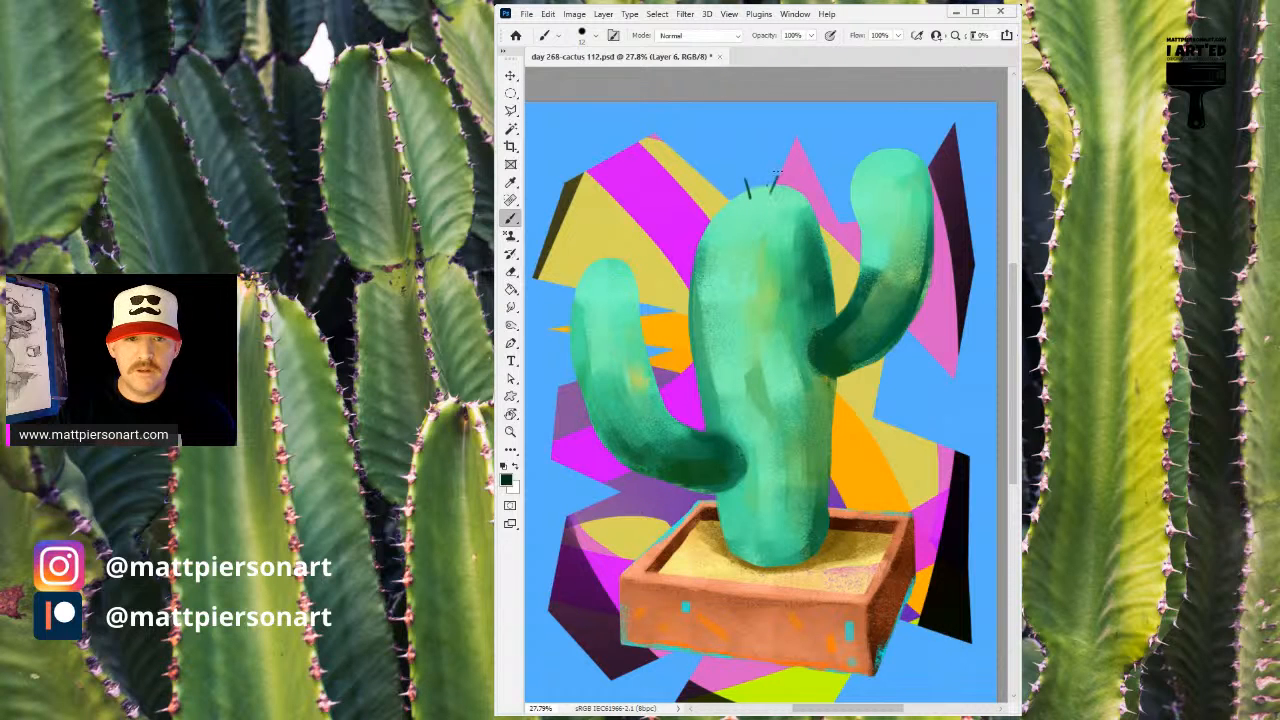
key("ctrl+z")
key("ctrl+z")
key("ctrl+z")
- Draw short dark green spines along the outline and across the upper half of the trunk
left_click_drag(749, 194, 750, 178)
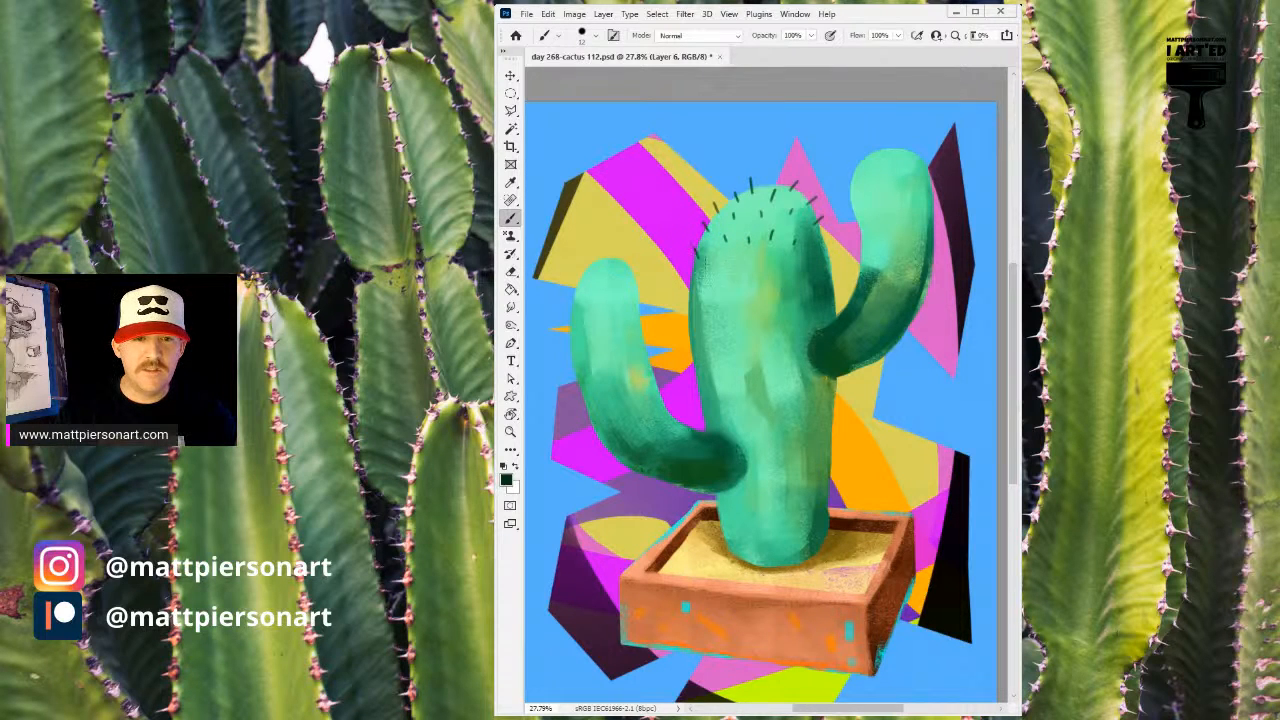
left_click_drag(758, 272, 779, 273)
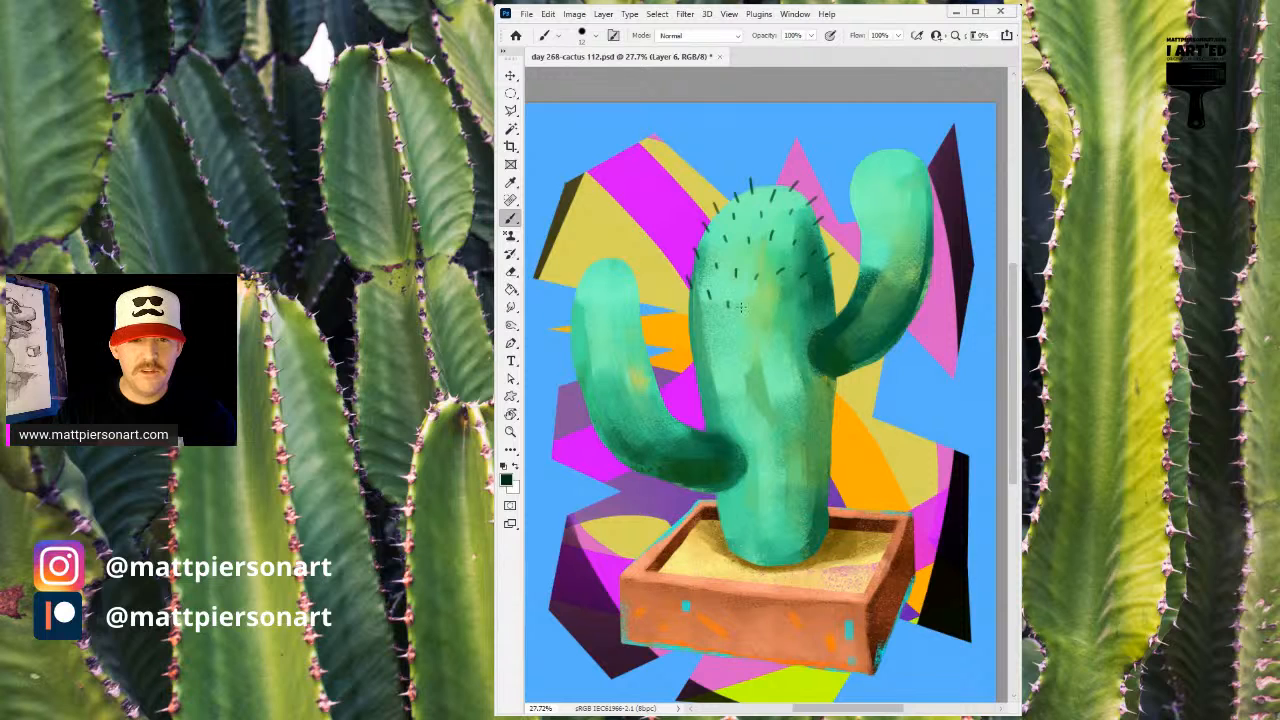
left_click_drag(770, 317, 775, 311)
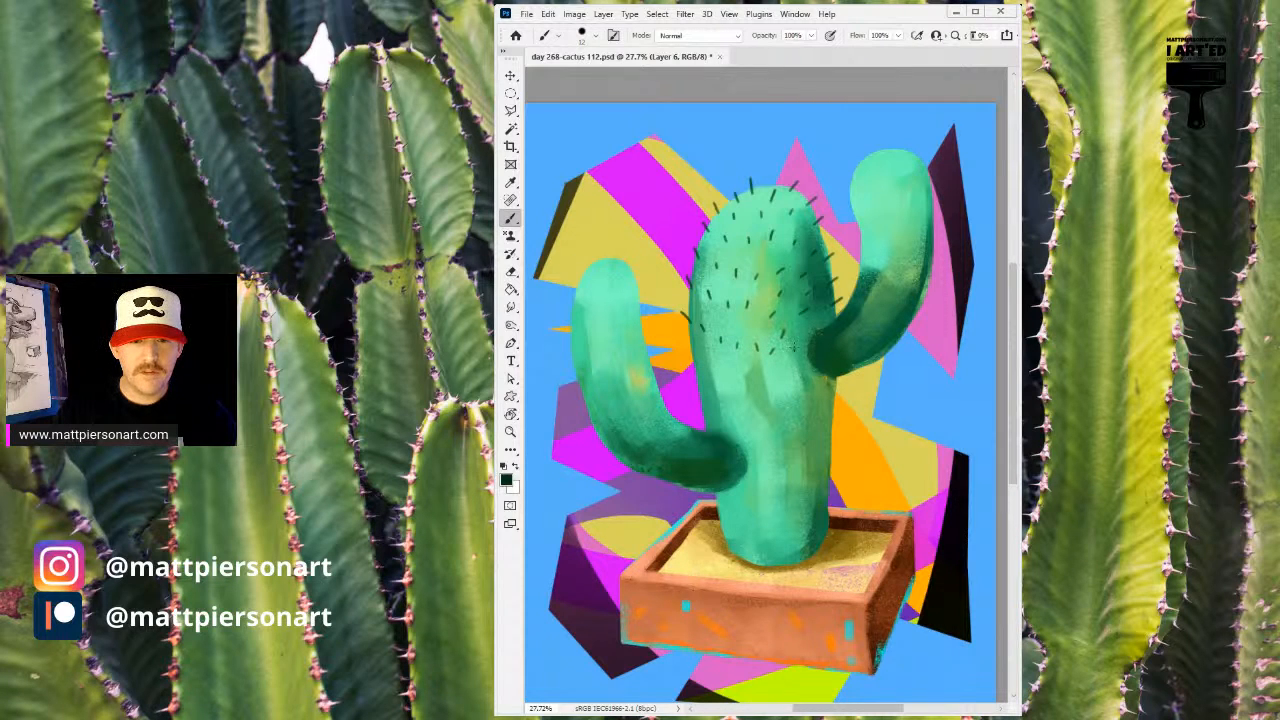
- Continue the dark green spines down the lower half of the trunk to the sand
left_click_drag(850, 282, 815, 197)
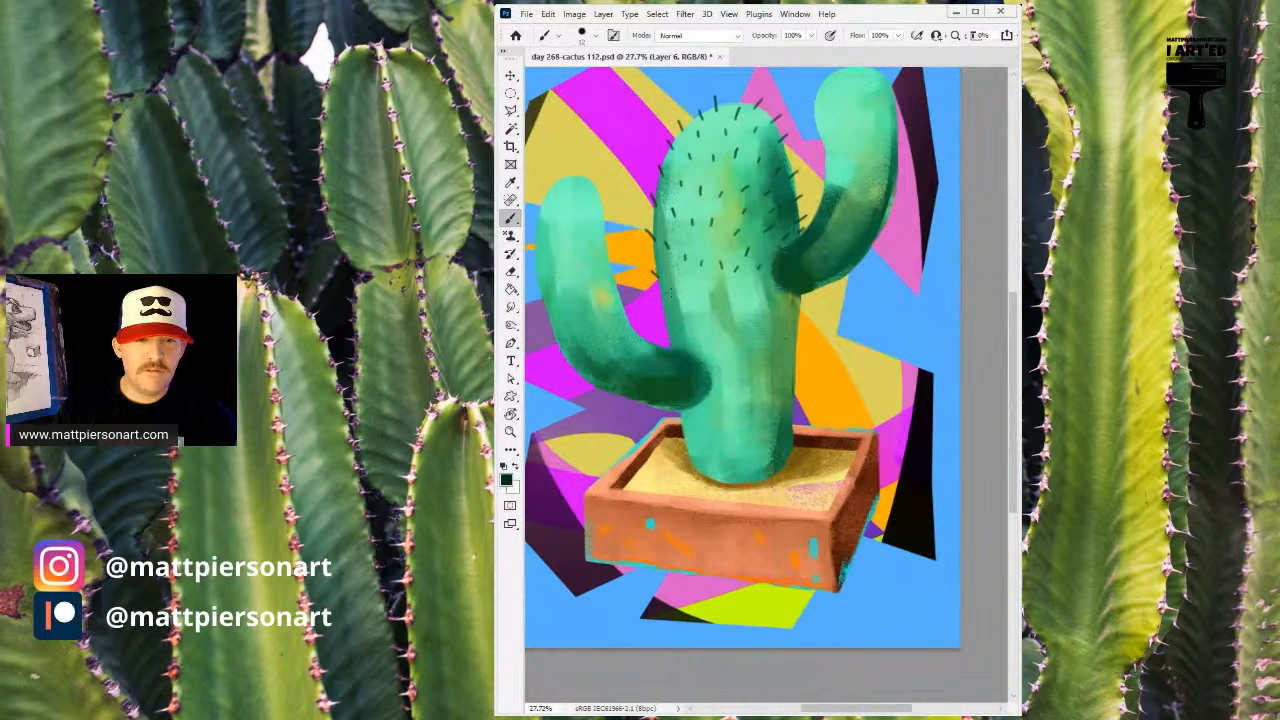
left_click_drag(715, 305, 712, 310)
mouse_move(723, 288)
left_mouse_down()
mouse_move(761, 305)
mouse_move(744, 312)
mouse_move(759, 302)
mouse_move(807, 320)
left_mouse_up()
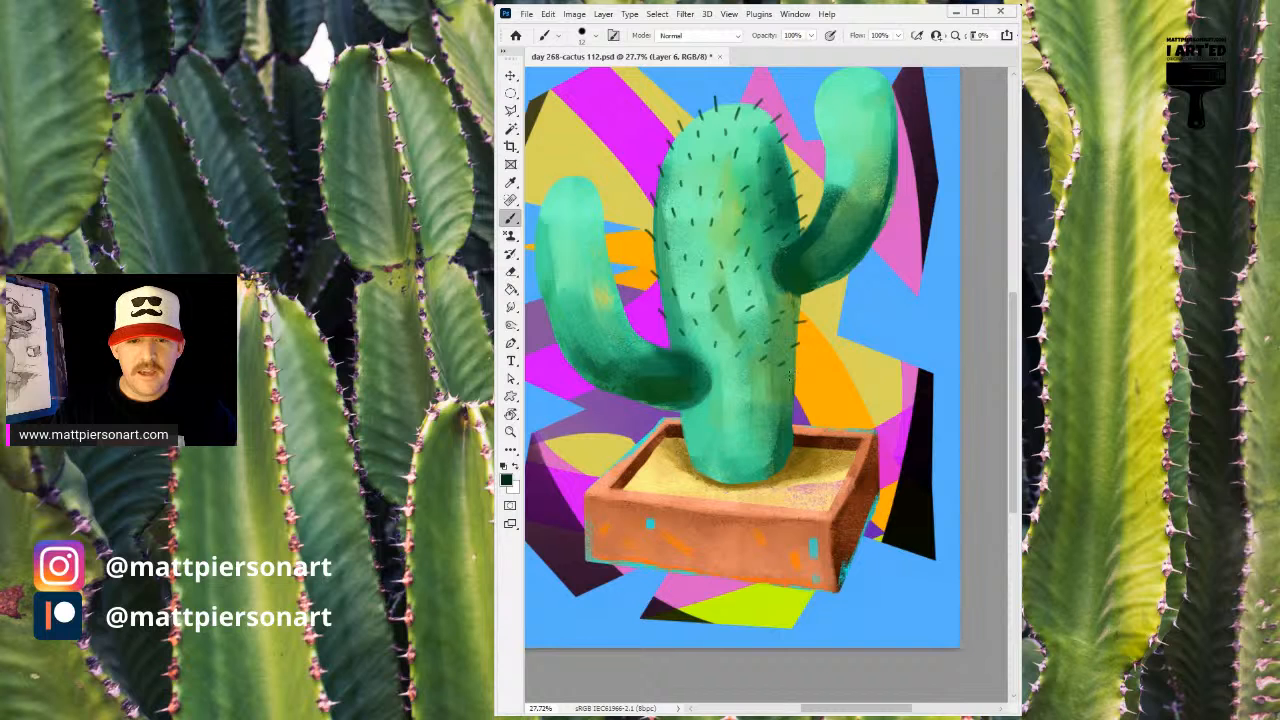
left_click_drag(757, 393, 755, 333)
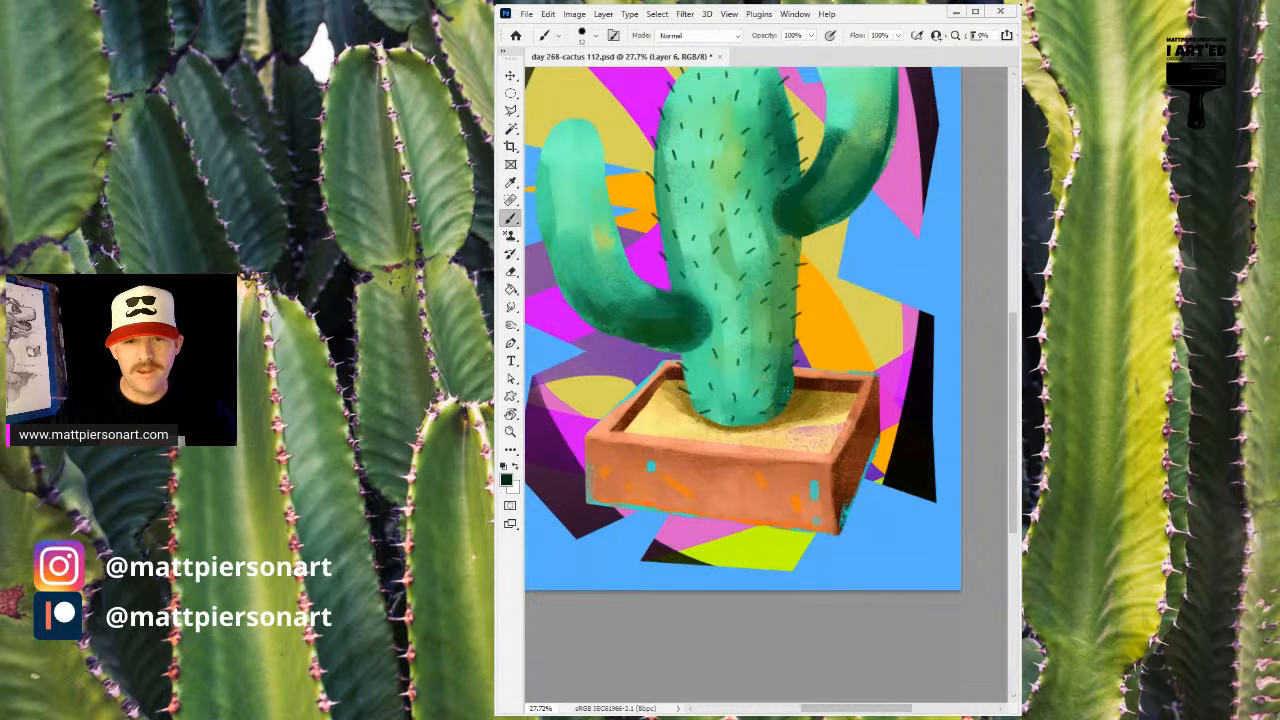
- Draw dark green spines around the edges and over the surface of the right arm
mouse_move(746, 279)
left_mouse_down()
mouse_move(714, 363)
mouse_move(679, 401)
left_mouse_up()
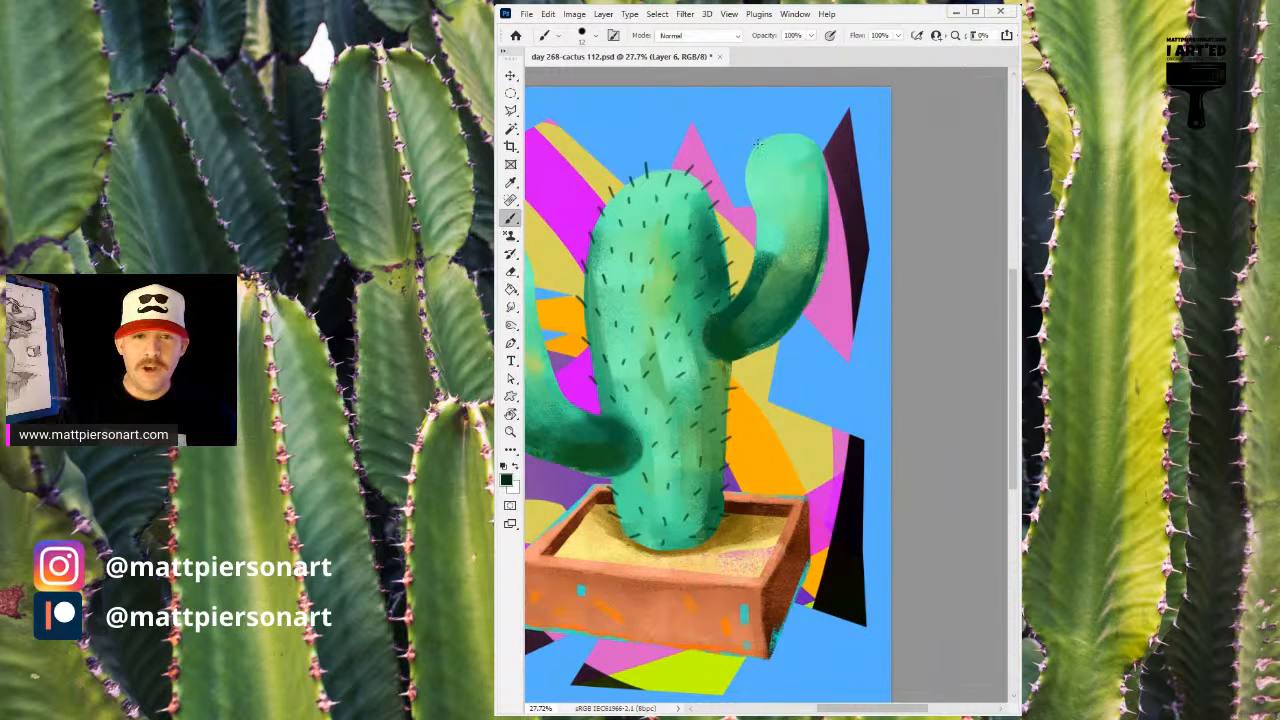
mouse_move(760, 146)
left_mouse_down()
mouse_move(756, 132)
mouse_move(781, 141)
mouse_move(796, 128)
left_mouse_up()
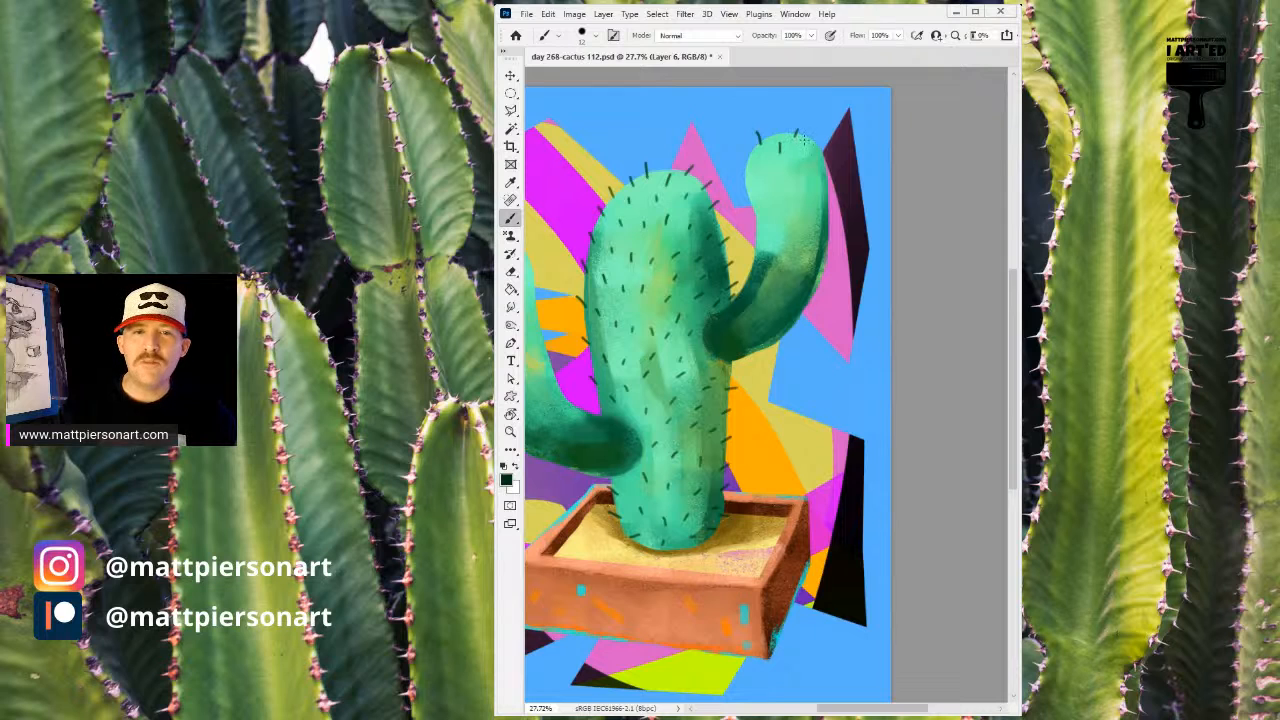
left_click_drag(810, 144, 814, 131)
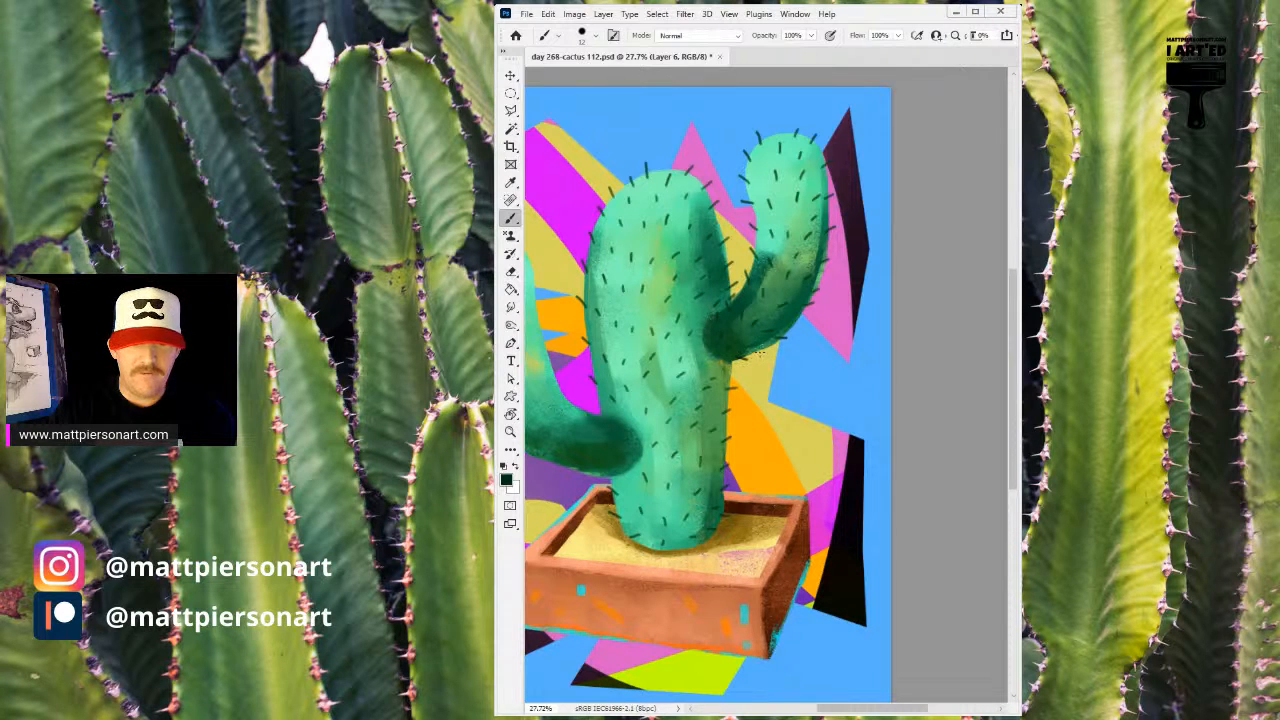
- Cover the left arm with dark green spines from its tip down to the joint with the trunk
left_click_drag(748, 341, 900, 309)
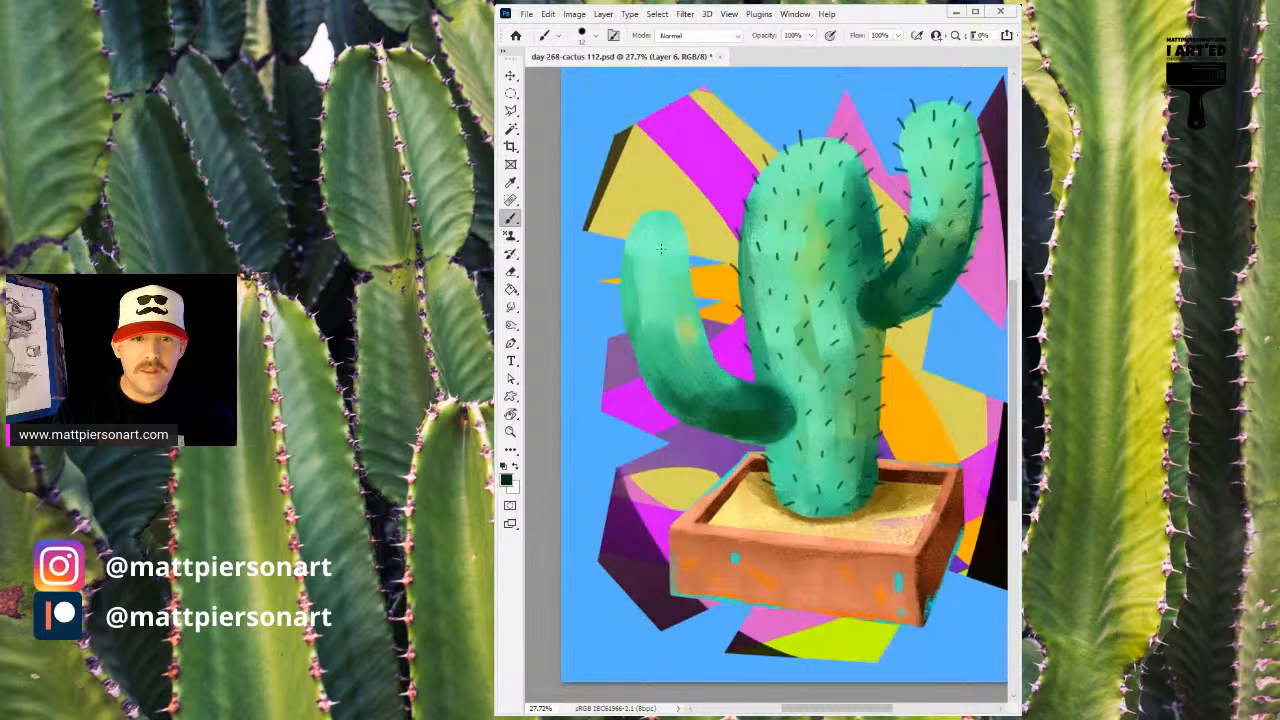
mouse_move(648, 217)
left_mouse_down()
mouse_move(647, 204)
mouse_move(683, 212)
mouse_move(628, 218)
mouse_move(662, 236)
mouse_move(686, 228)
left_mouse_up()
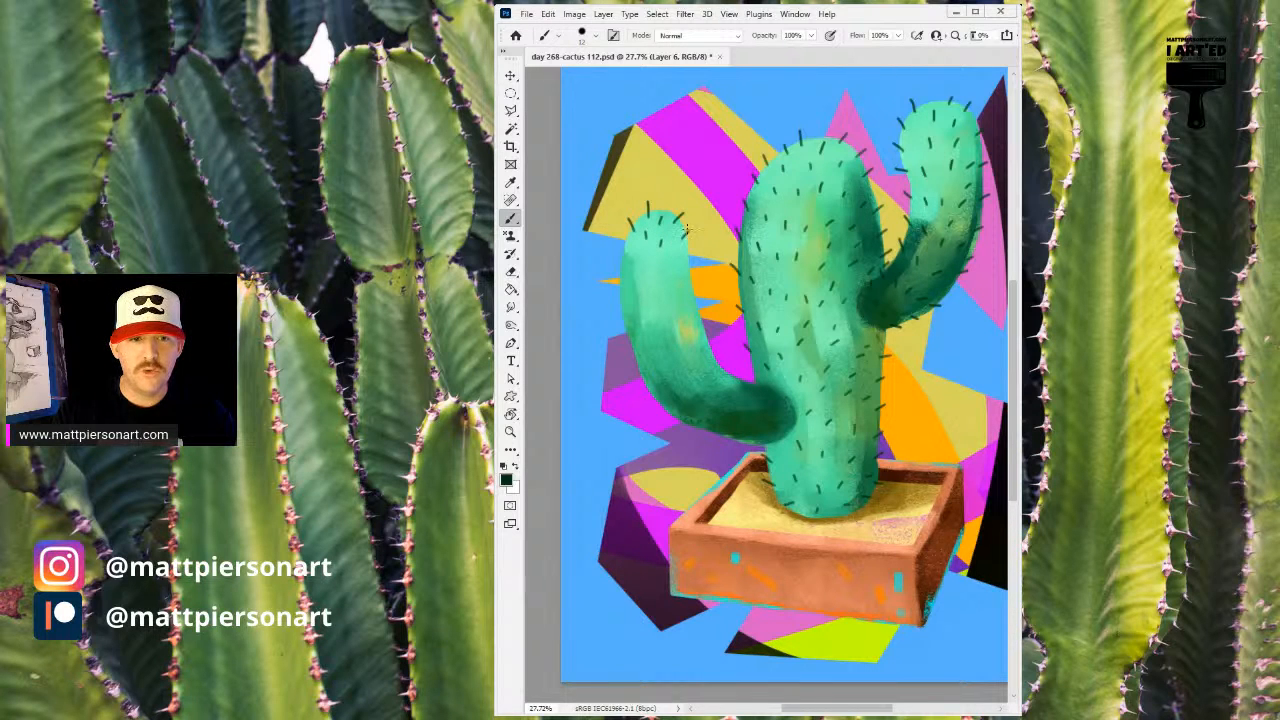
mouse_move(620, 262)
left_mouse_down()
mouse_move(616, 246)
mouse_move(653, 270)
mouse_move(673, 257)
mouse_move(678, 272)
mouse_move(692, 252)
left_mouse_up()
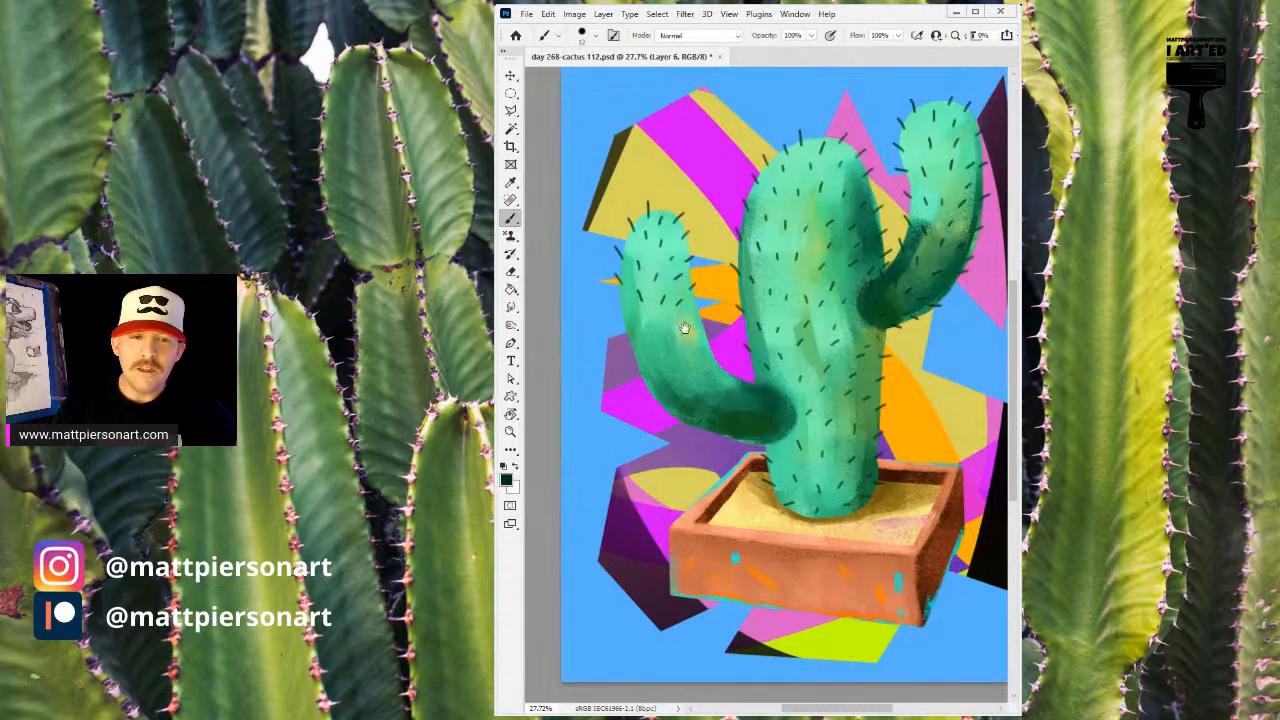
left_click_drag(678, 322, 694, 291)
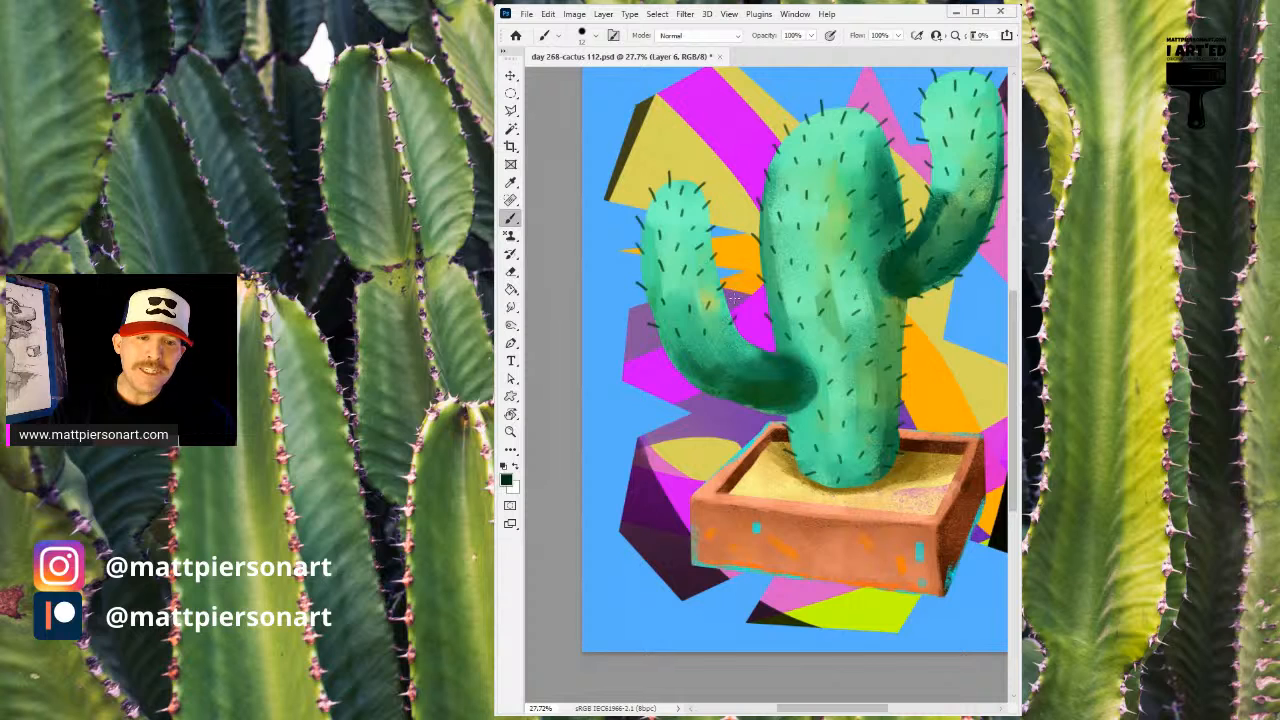
left_click_drag(708, 367, 678, 293)
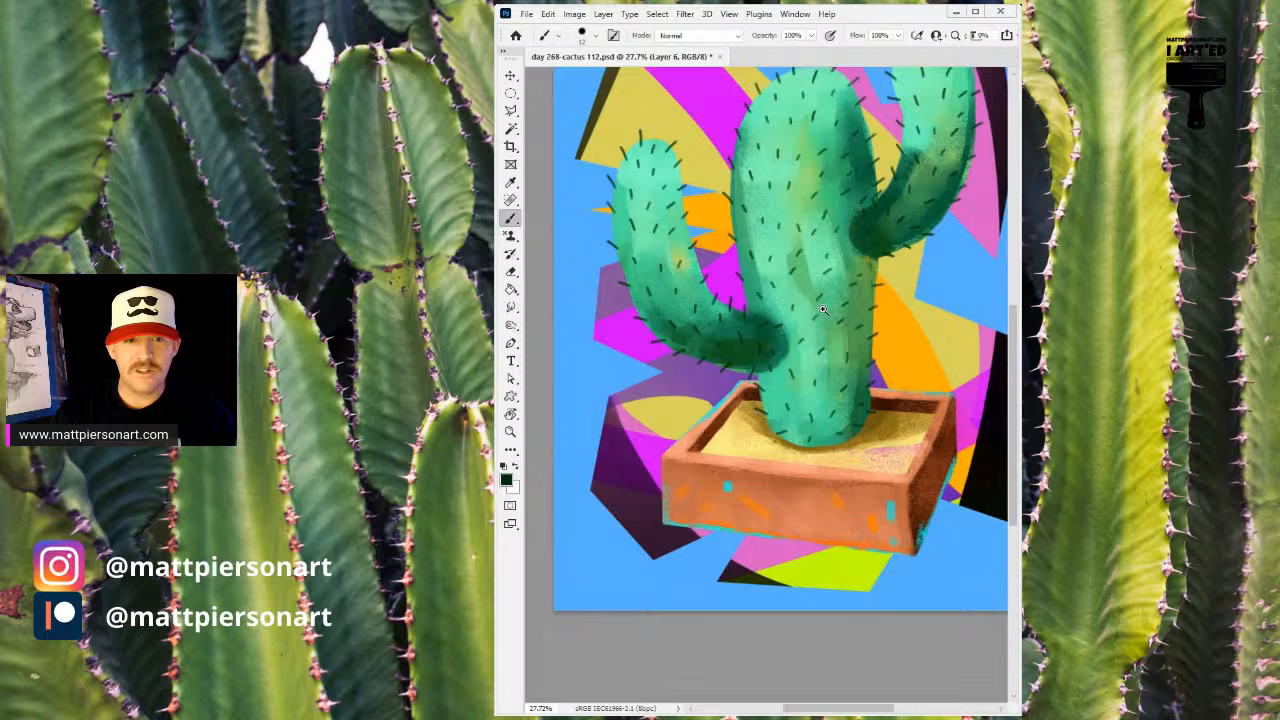
- Add a new layer above the spines and set up a small bright yellow round brush for the signature
key("ctrl+0")
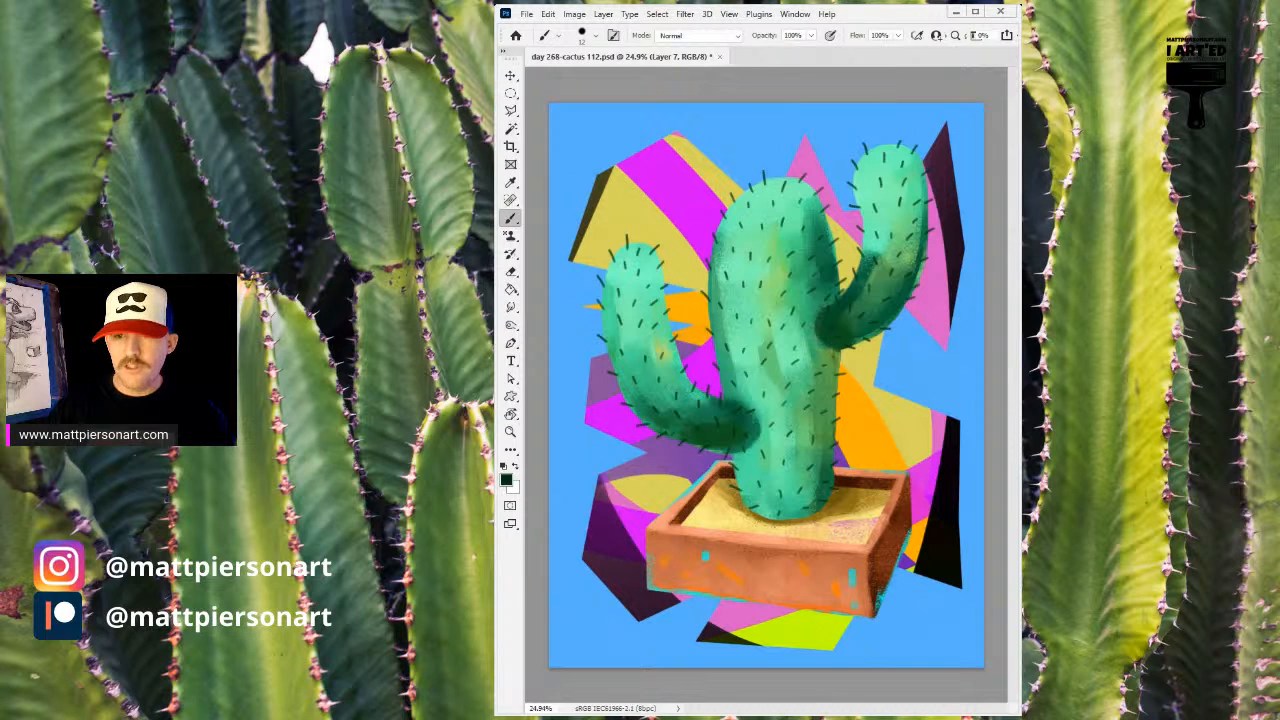
left_click(936, 625, "alt")
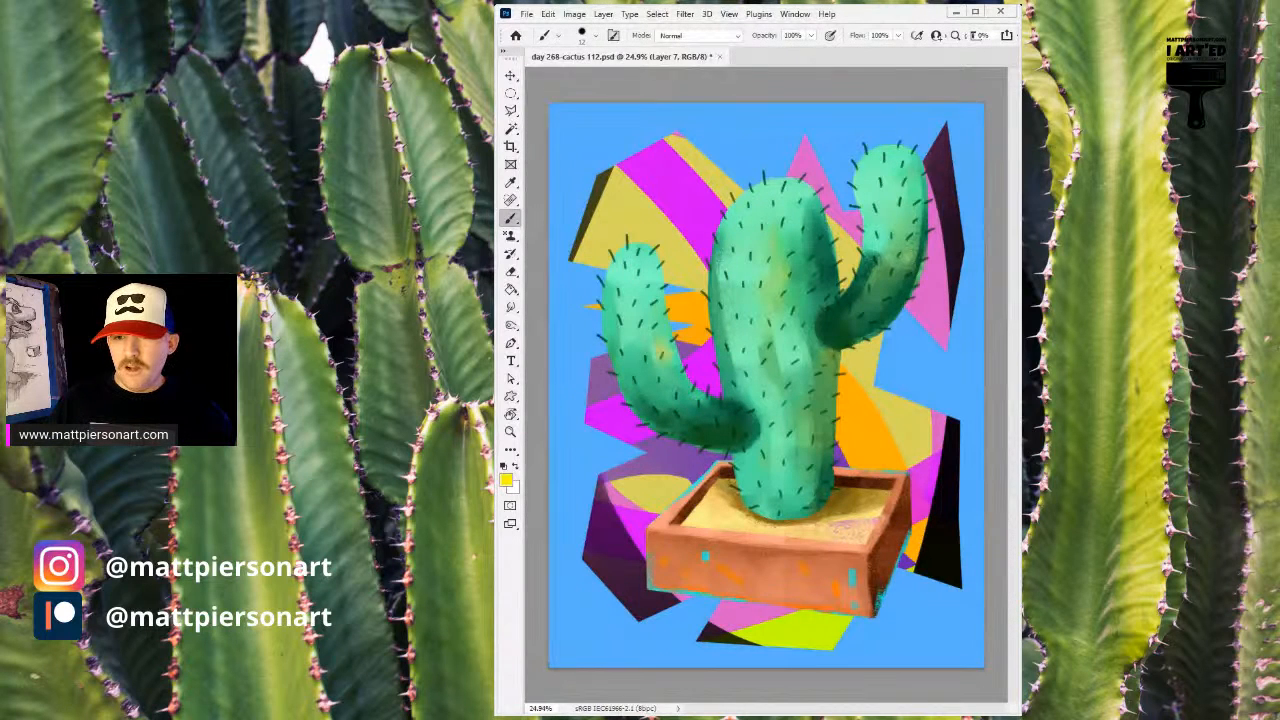
key("bracketright")
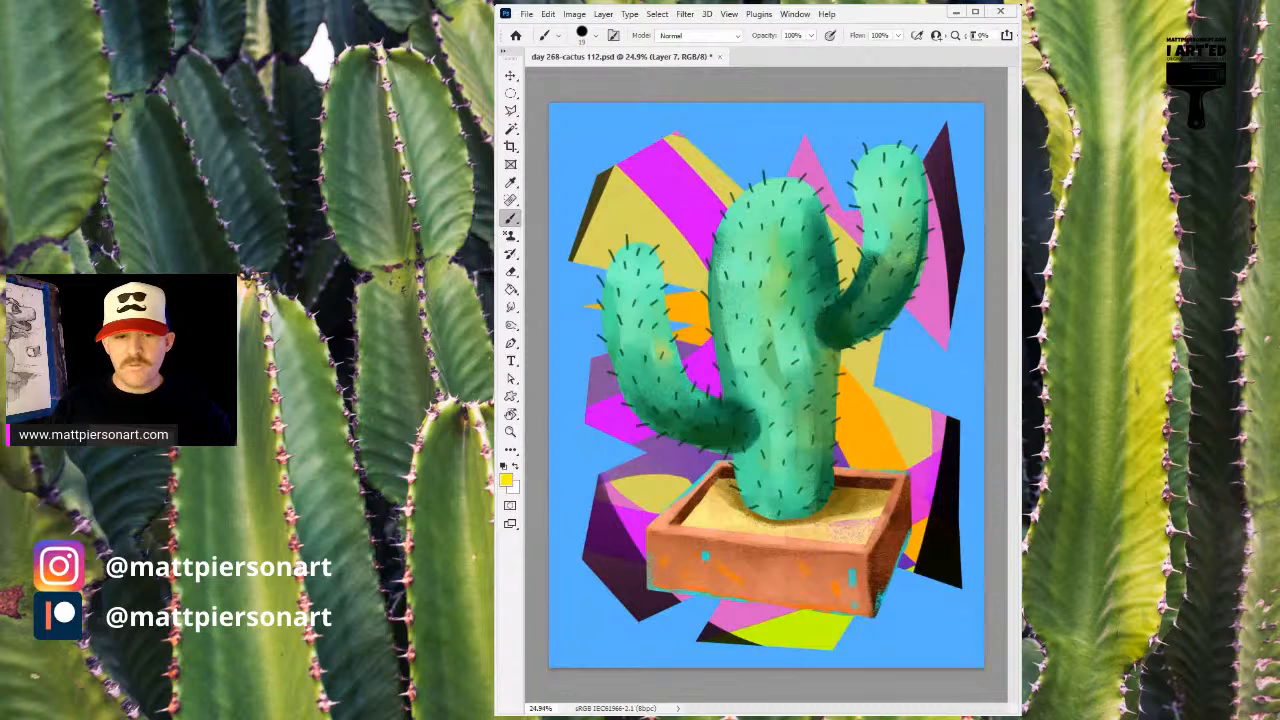
left_click_drag(949, 616, 798, 477)
key("bracketleft")
key("bracketleft")
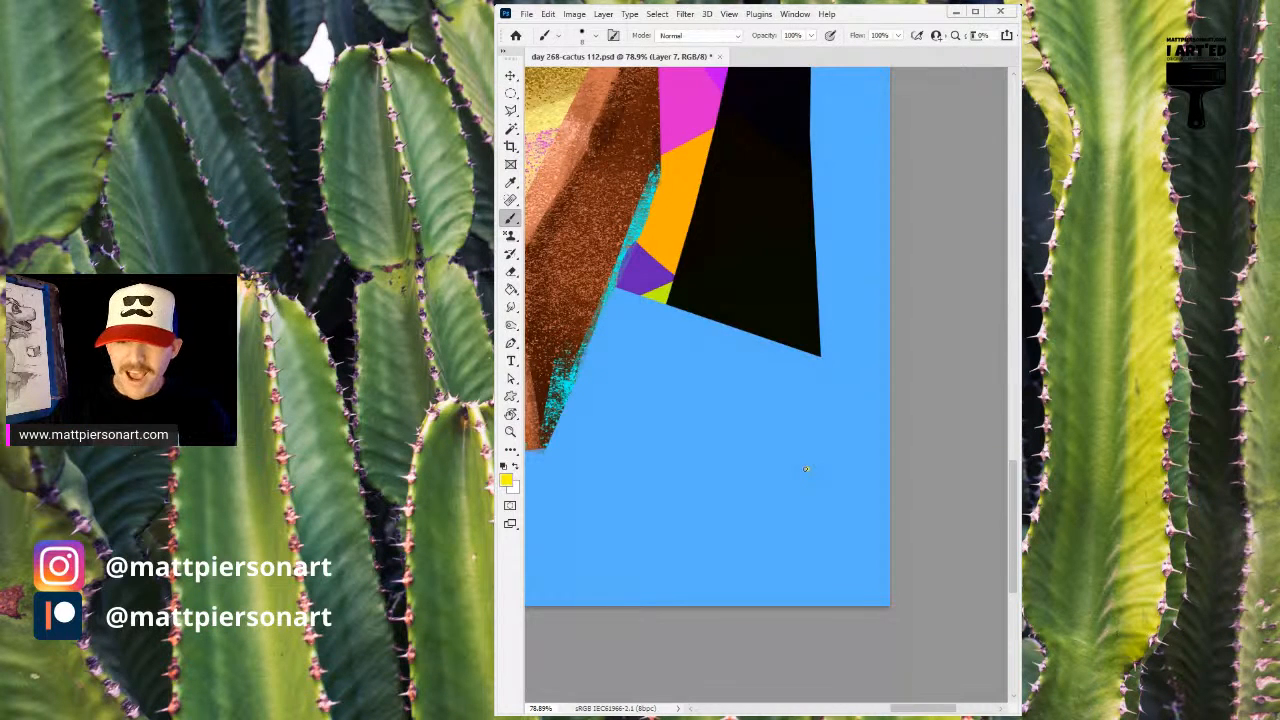
left_click(840, 561, "ctrl")
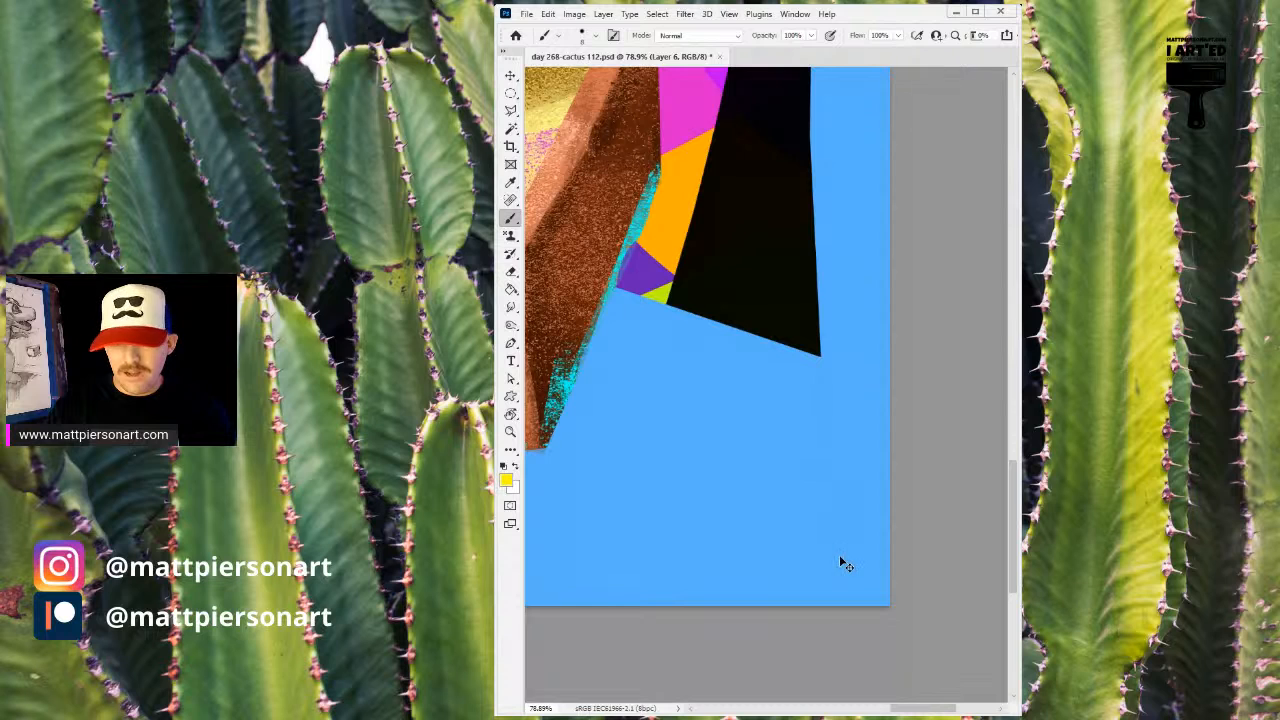
left_click(845, 562, "ctrl")
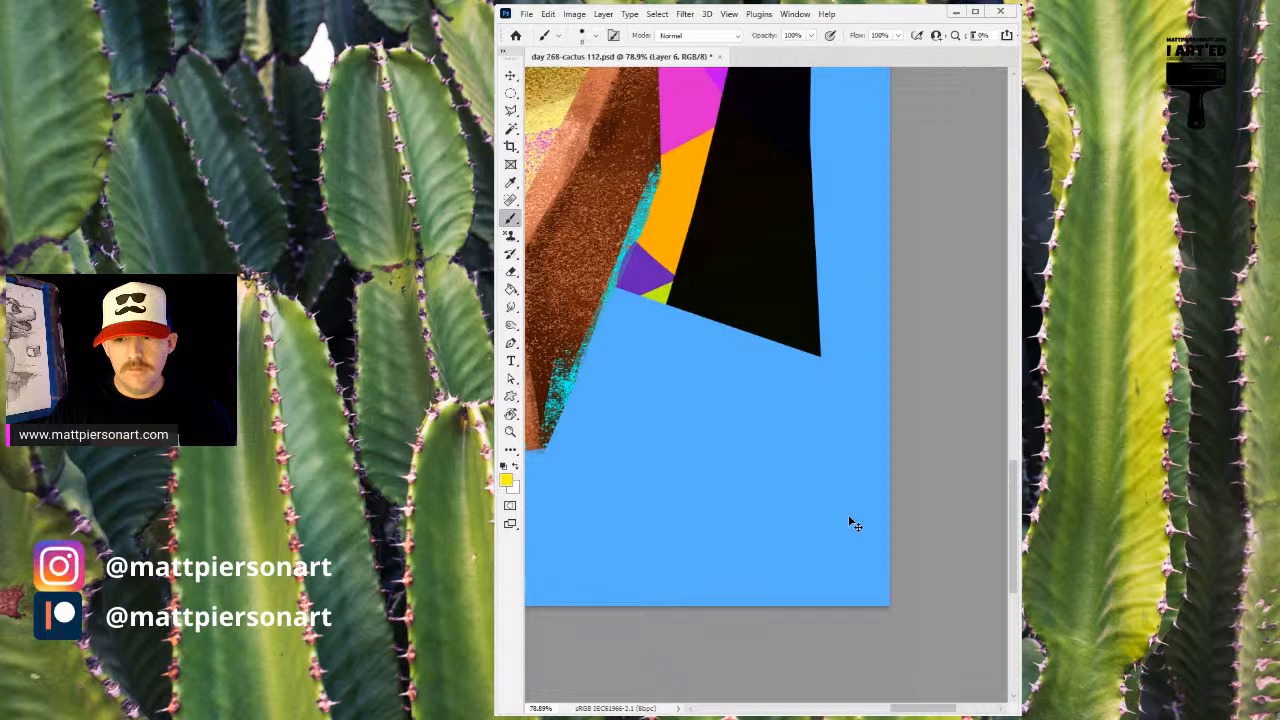
scroll(852, 500, "down", 5)
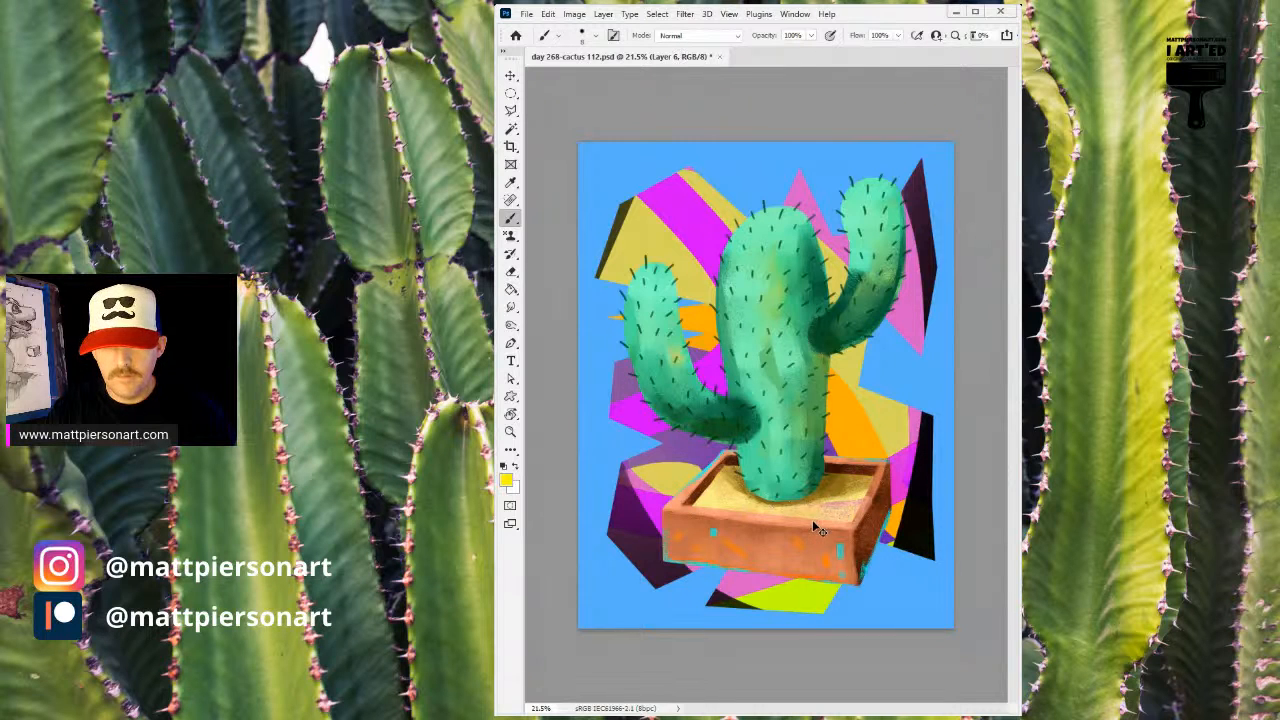
key("alt+bracketleft")
- Handwrite "TMP21" in yellow on the blue background in the lower right corner of the painting
mouse_move(893, 583)
left_mouse_down()
mouse_move(949, 517)
mouse_move(833, 502)
mouse_move(797, 466)
mouse_move(791, 490)
left_mouse_up()
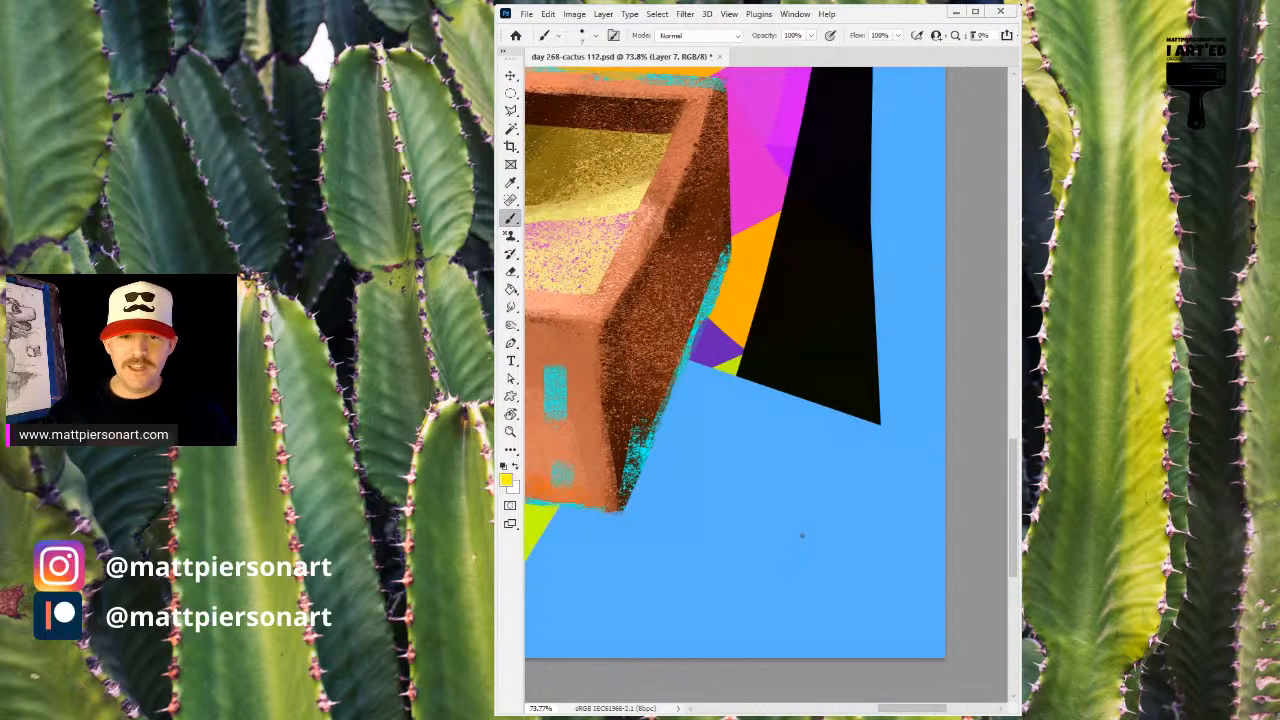
left_click_drag(814, 546, 770, 536)
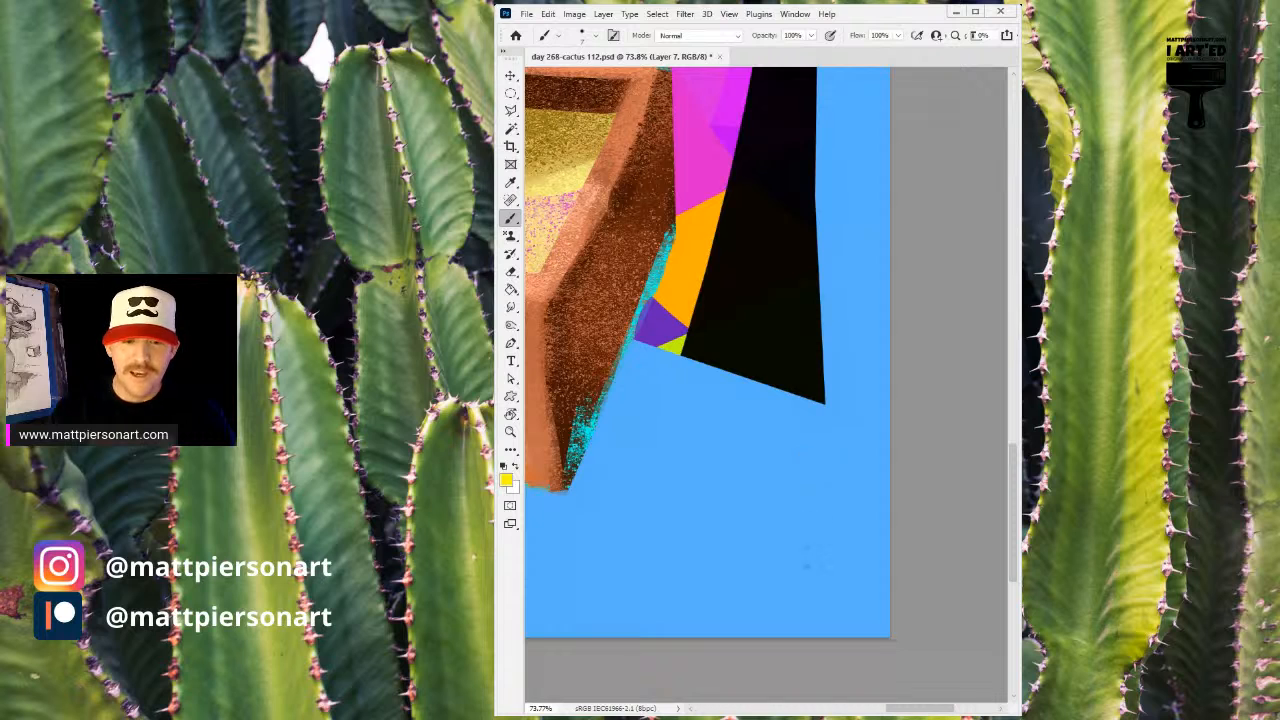
mouse_move(766, 520)
left_mouse_down()
mouse_move(768, 542)
mouse_move(778, 520)
mouse_move(799, 540)
left_mouse_up()
key("ctrl+z")
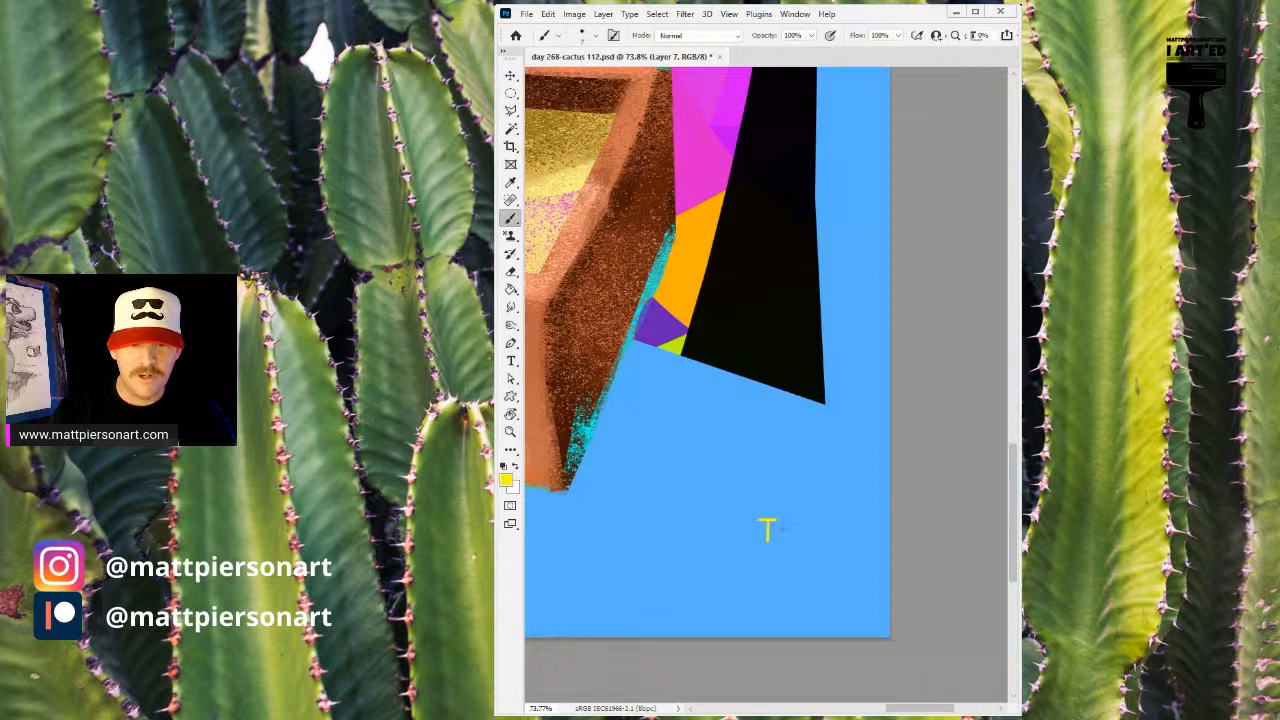
left_click_drag(781, 540, 800, 538)
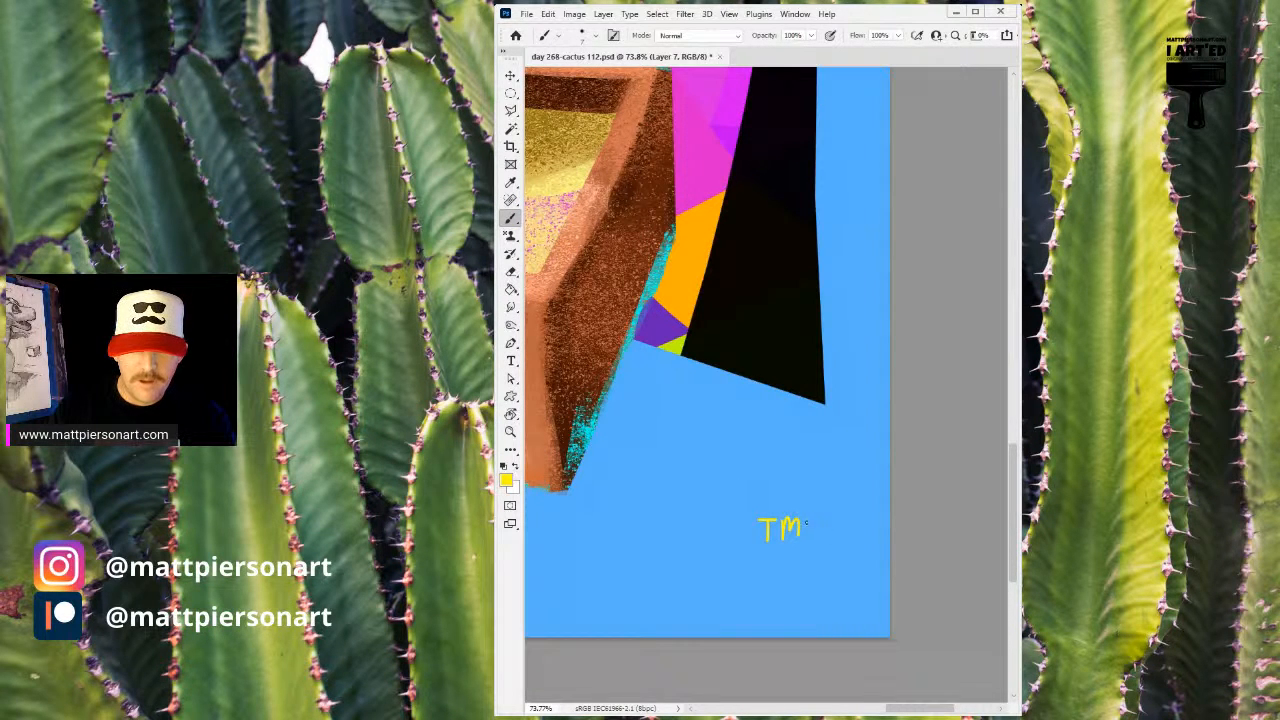
mouse_move(806, 518)
left_mouse_down()
mouse_move(806, 542)
mouse_move(807, 531)
mouse_move(837, 540)
left_mouse_up()
key("ctrl+z")
left_click_drag(840, 516, 840, 542)
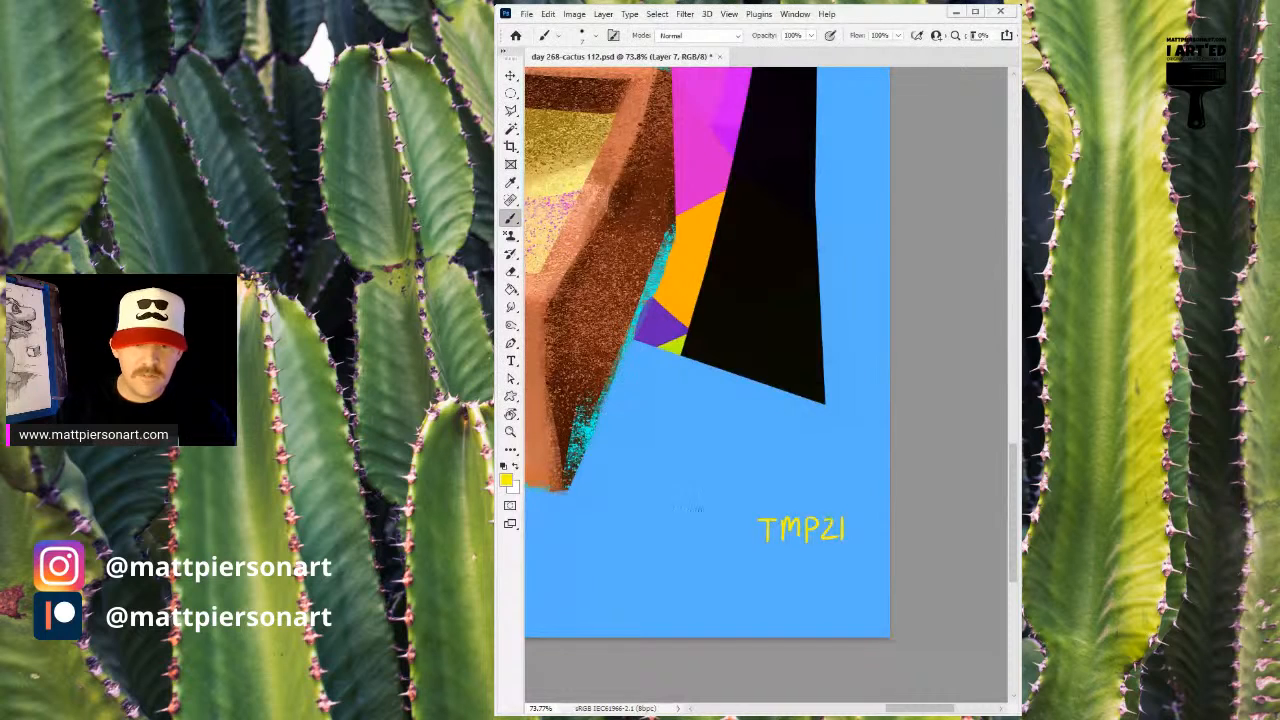
- Handwrite "#0112" and "Day 268" in yellow on two lines beneath "TMP21"
mouse_move(755, 554)
left_mouse_down()
mouse_move(758, 576)
mouse_move(778, 558)
mouse_move(776, 570)
mouse_move(790, 558)
mouse_move(809, 583)
mouse_move(838, 573)
left_mouse_up()
key("ctrl+z")
key("ctrl+z")
mouse_move(755, 587)
left_mouse_down()
mouse_move(755, 607)
mouse_move(838, 604)
mouse_move(828, 598)
left_mouse_up()
key("ctrl+z")
key("ctrl+z")
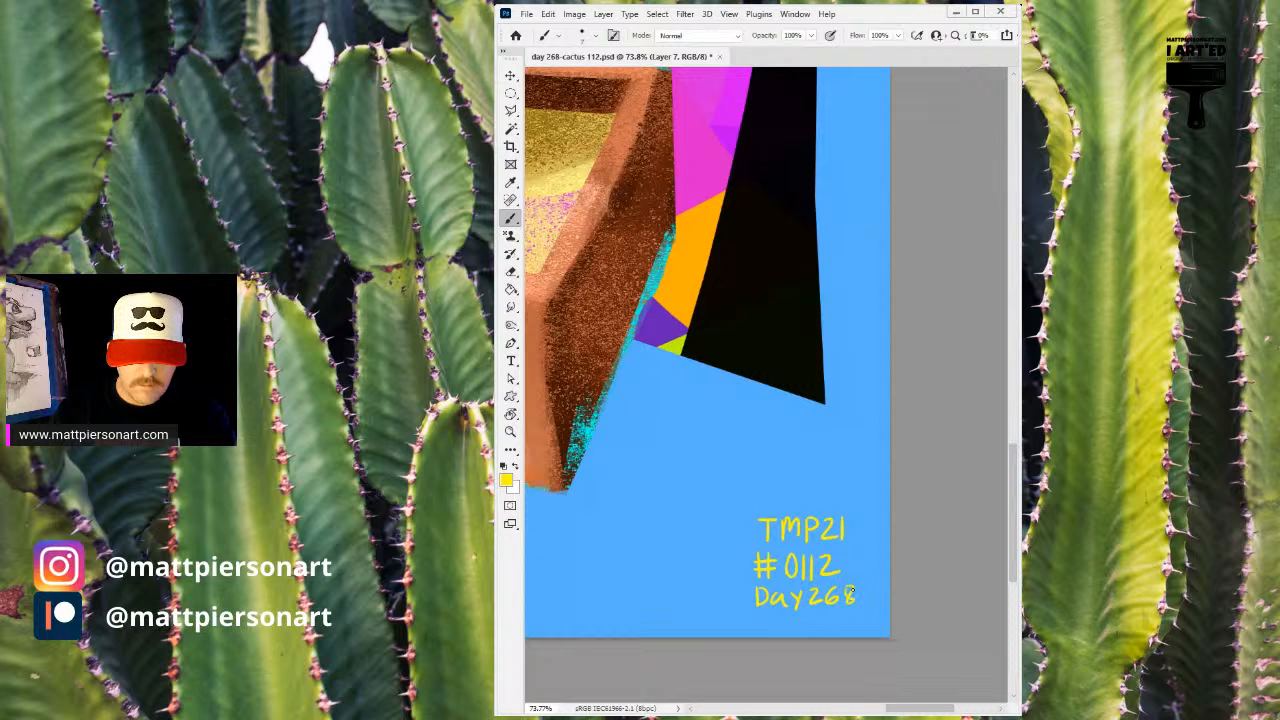
- Clean up the final 8 of "Day 268" in the signature
left_click_drag(852, 586, 848, 594)
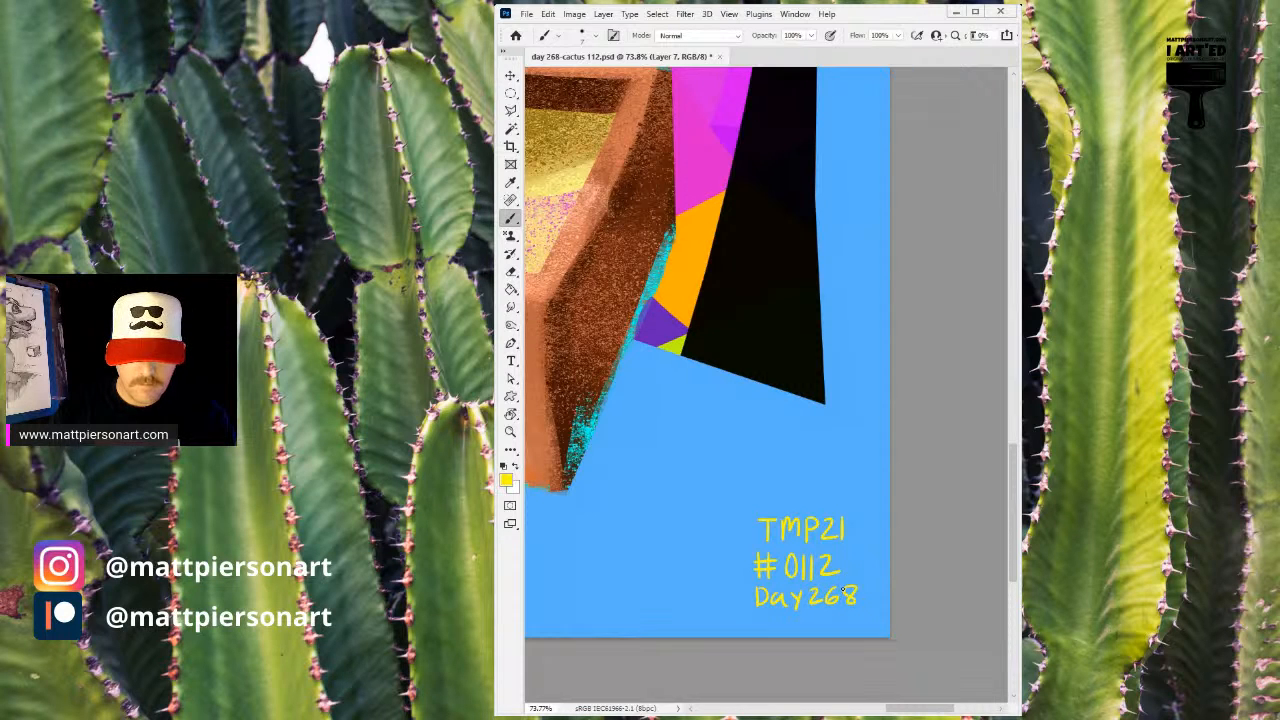
mouse_move(947, 394)
left_mouse_down()
mouse_move(923, 437)
mouse_move(952, 428)
left_mouse_up()
key("ctrl+z")
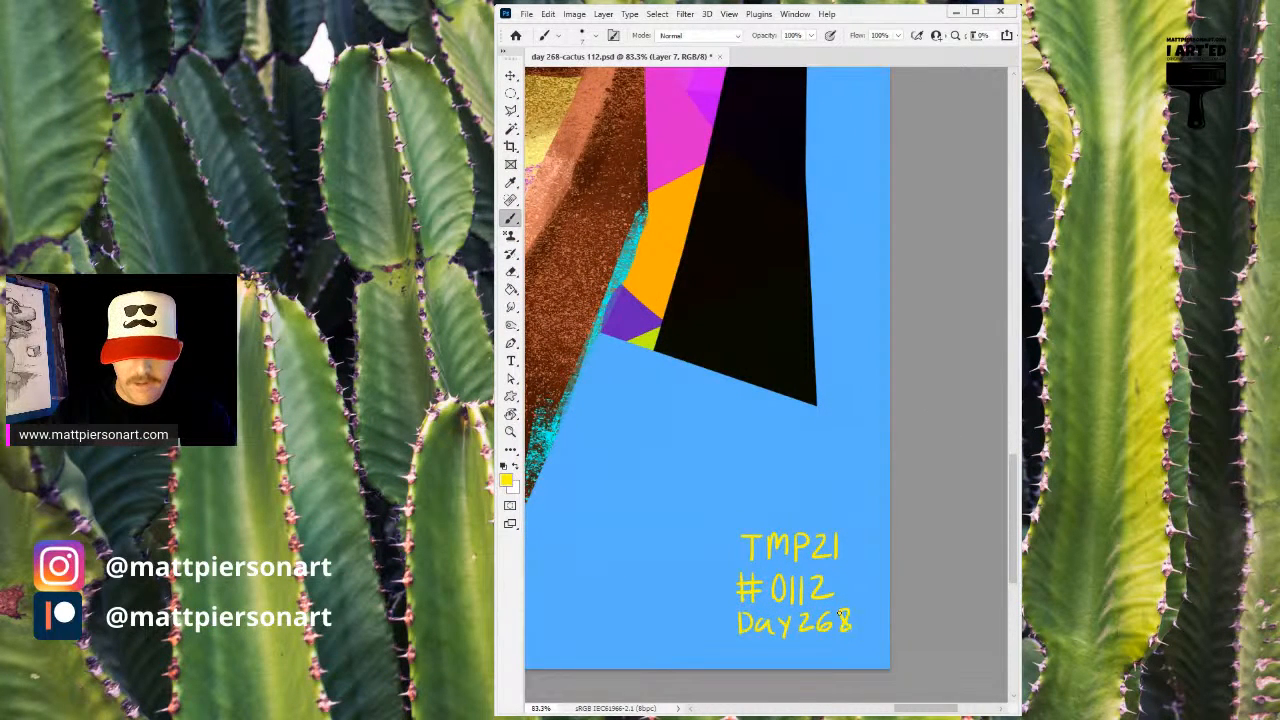
key("ctrl+z")
key("ctrl+shift+z")
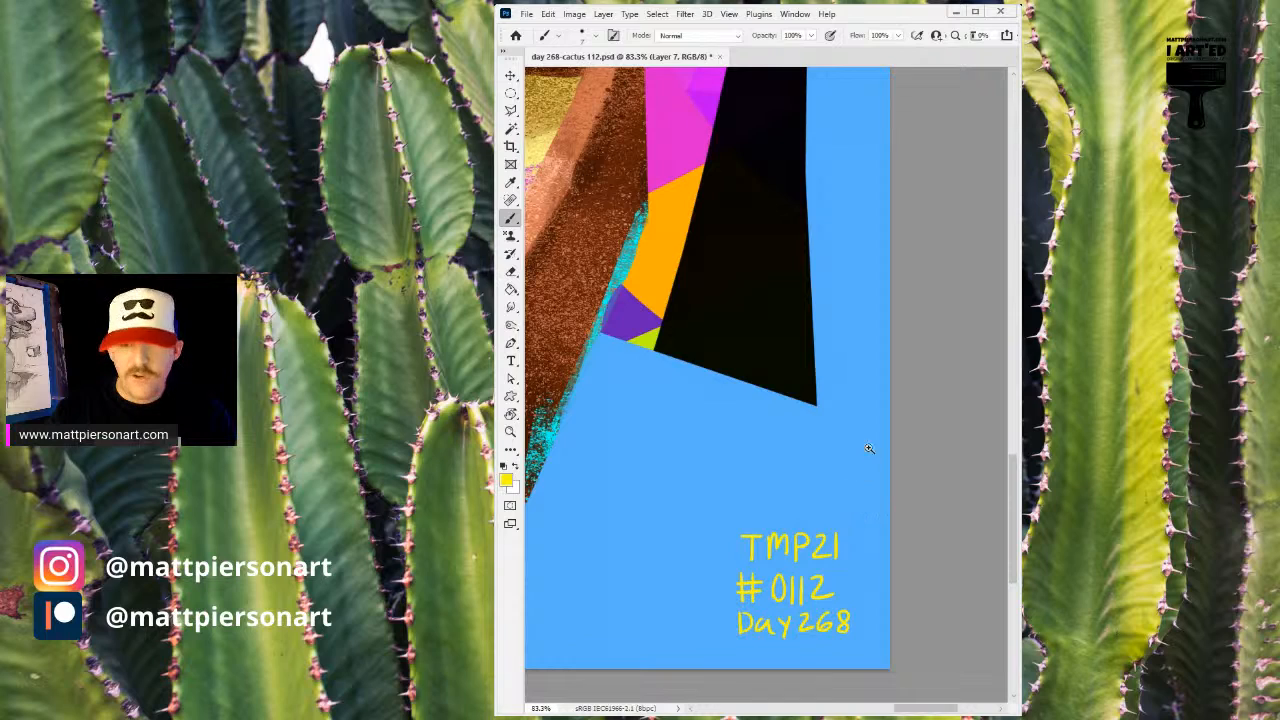
mouse_move(849, 440)
left_mouse_down()
mouse_move(837, 486)
mouse_move(790, 540)
left_mouse_up()
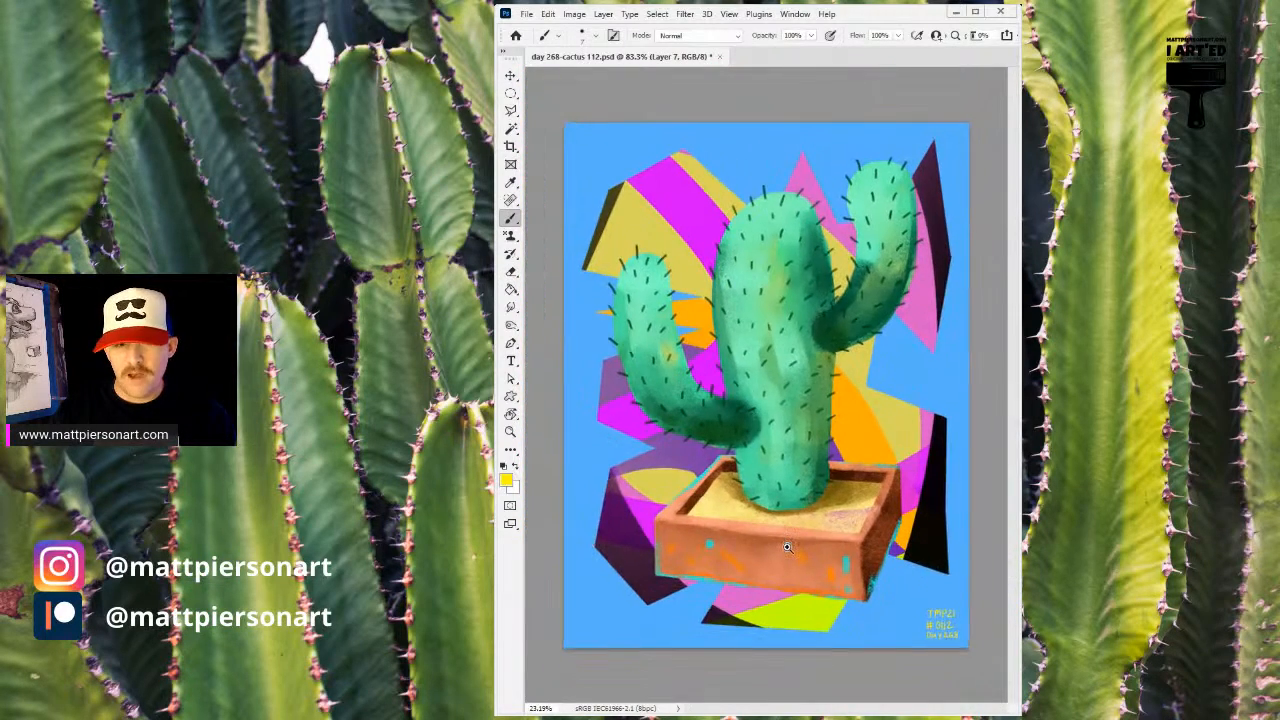